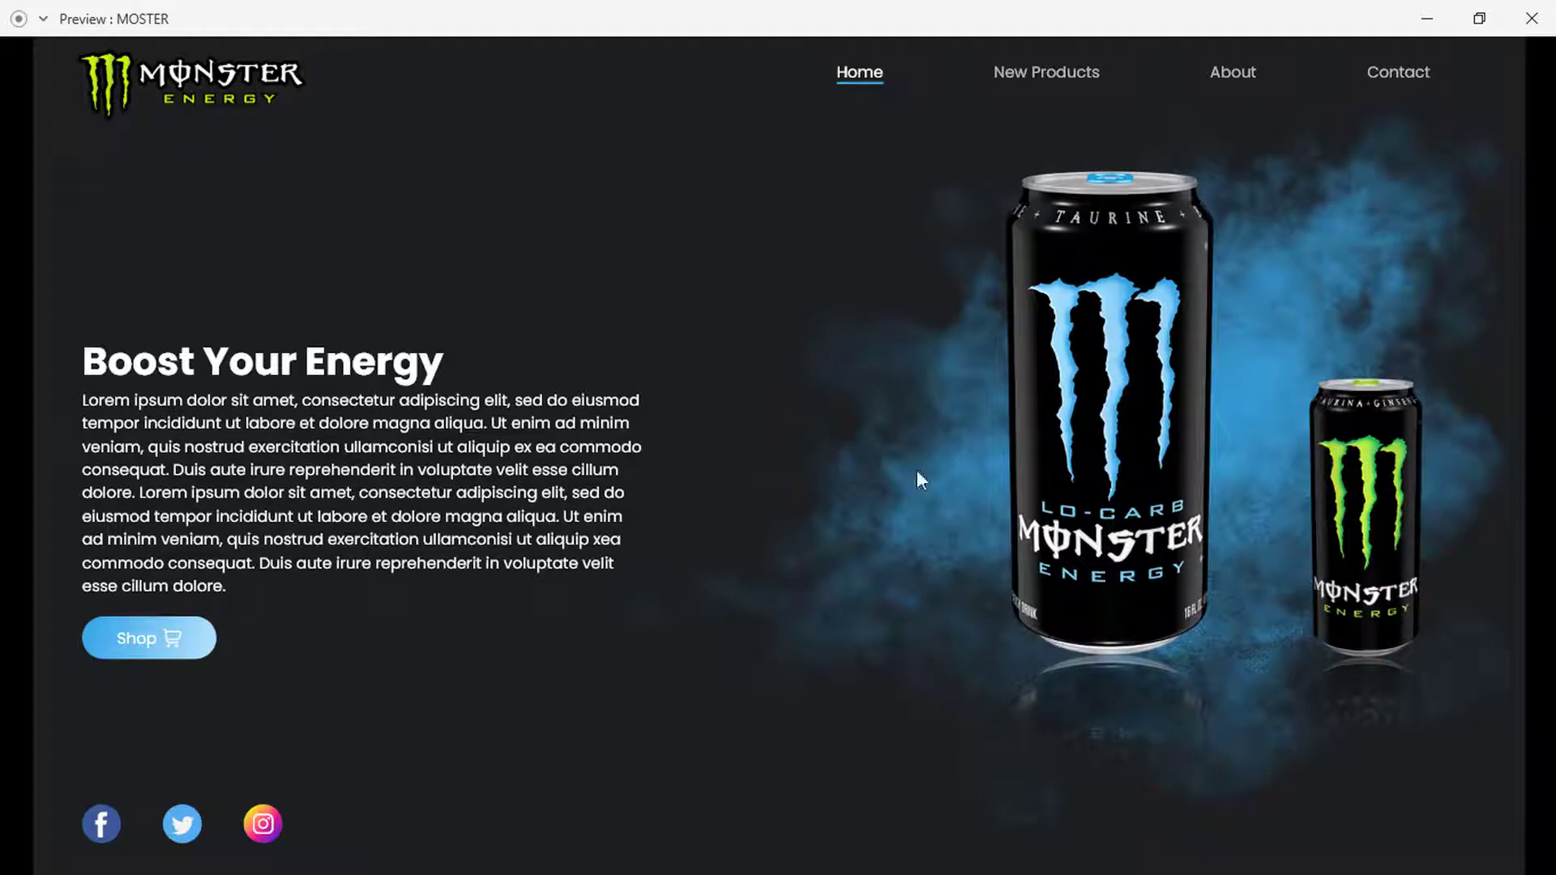
Run the finished prototype's can carousel in the preview, switching from the blue to the green and red cans and back.
{"action": "left_click", "coordinate": [1395, 521]}
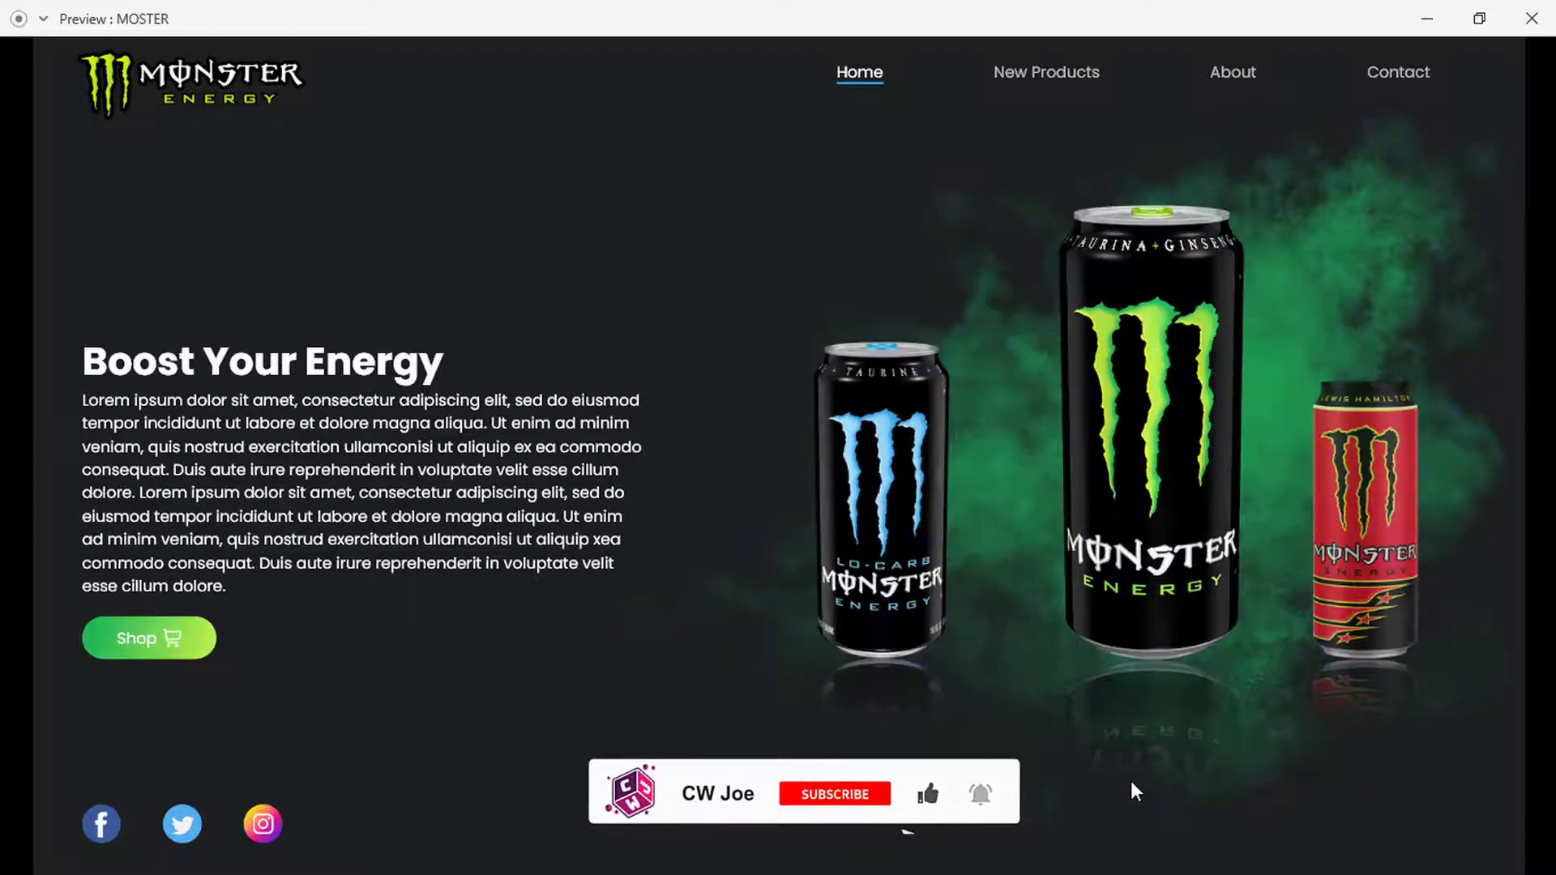
{"action": "left_click", "coordinate": [1347, 556]}
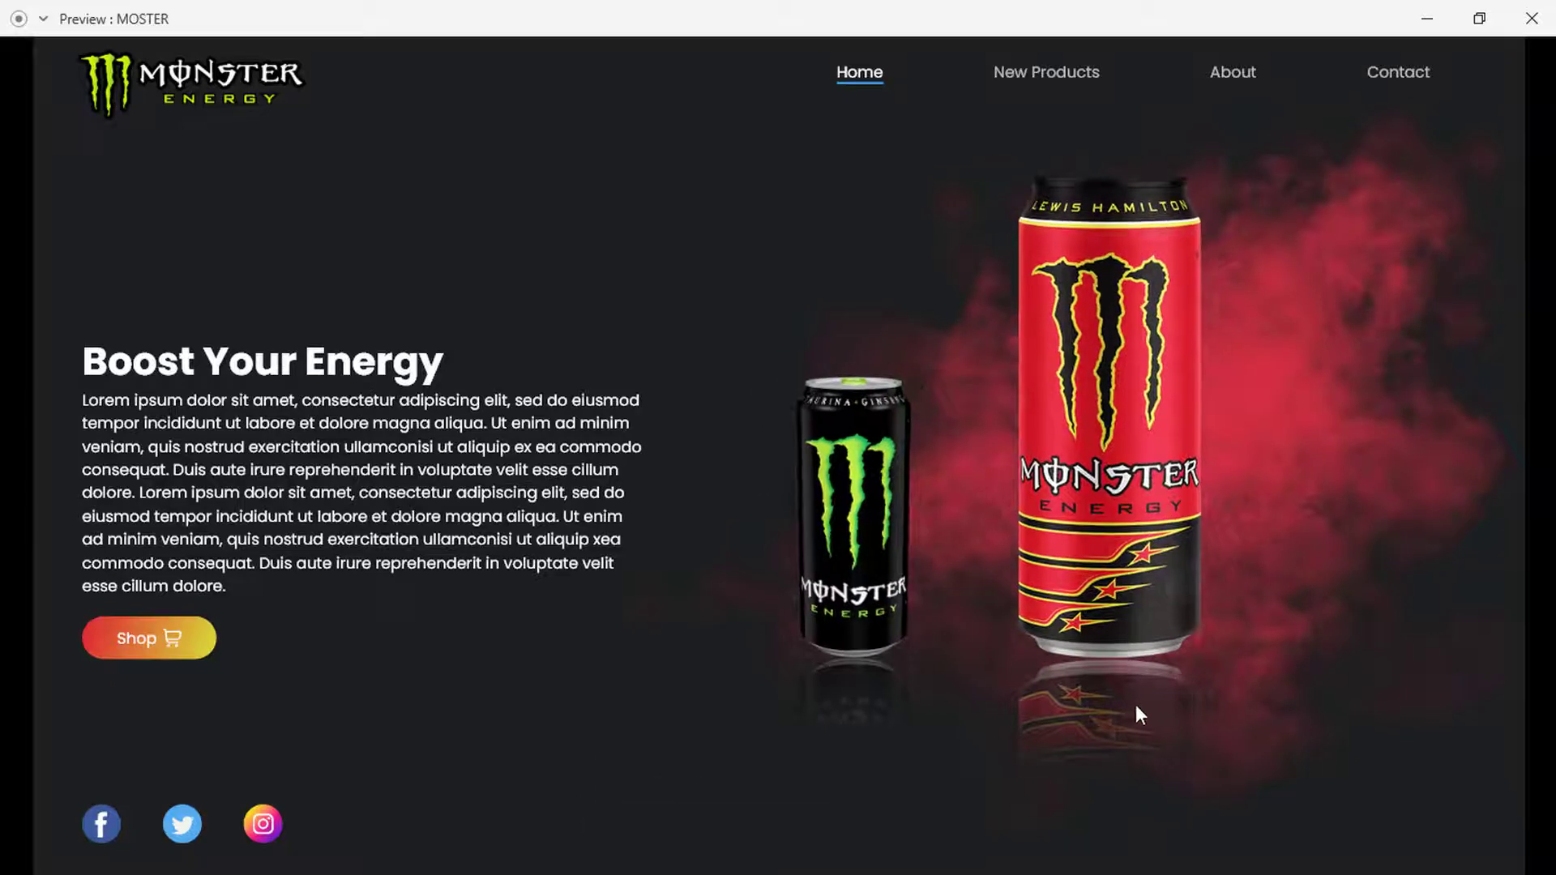
{"action": "left_click", "coordinate": [870, 572]}
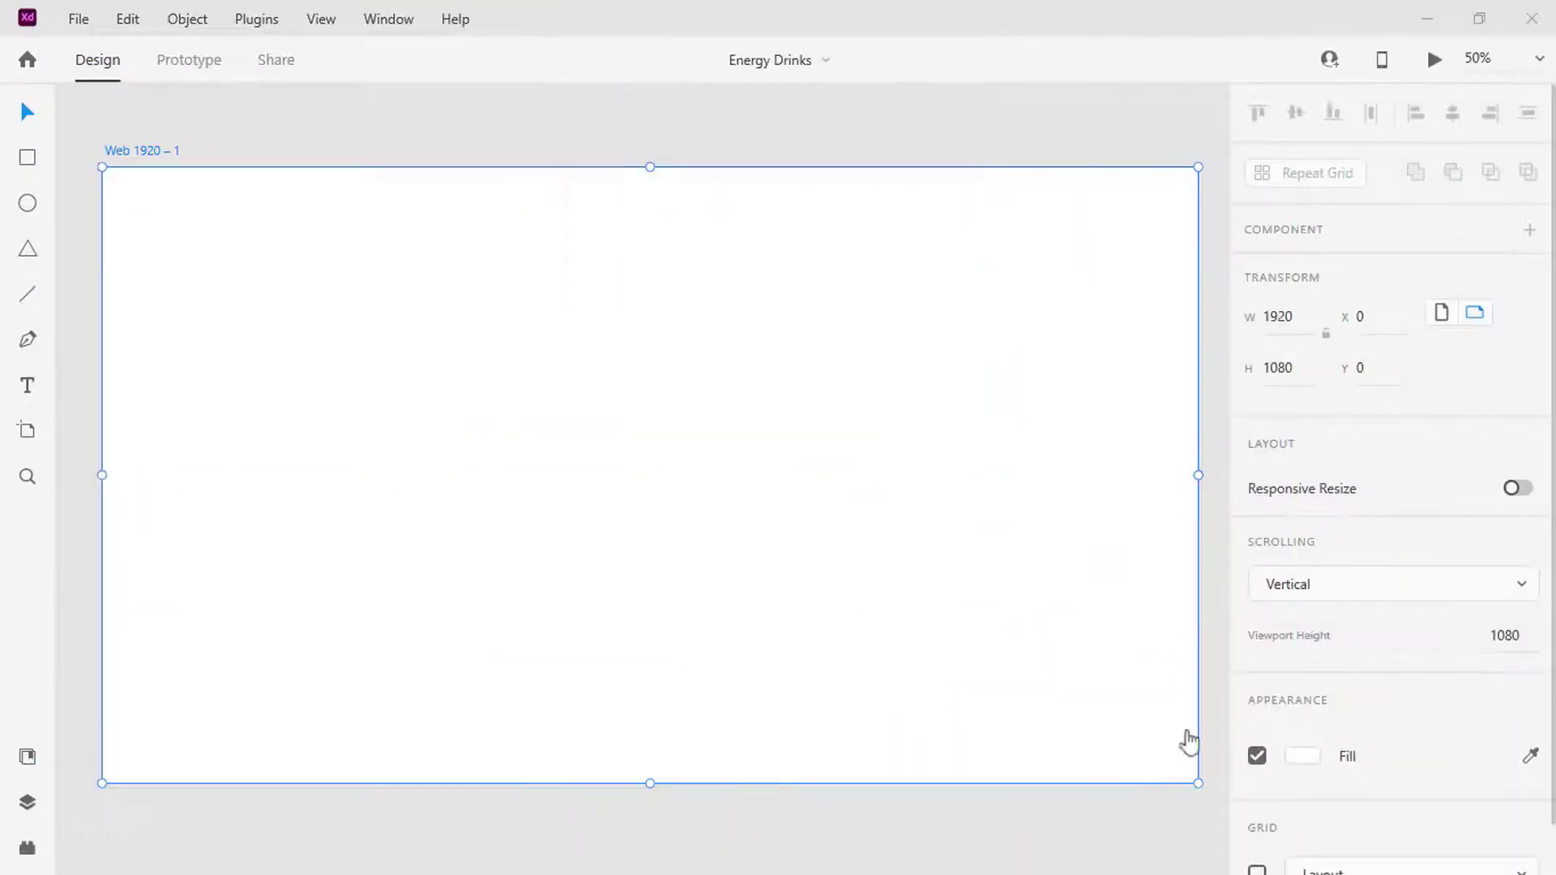
Fill the artboard with #1D1F20 and add a vertical guide near its left edge and a horizontal guide near its top edge.
{"action": "left_click", "coordinate": [1297, 758]}
{"action": "type", "text": "1d1f20"}
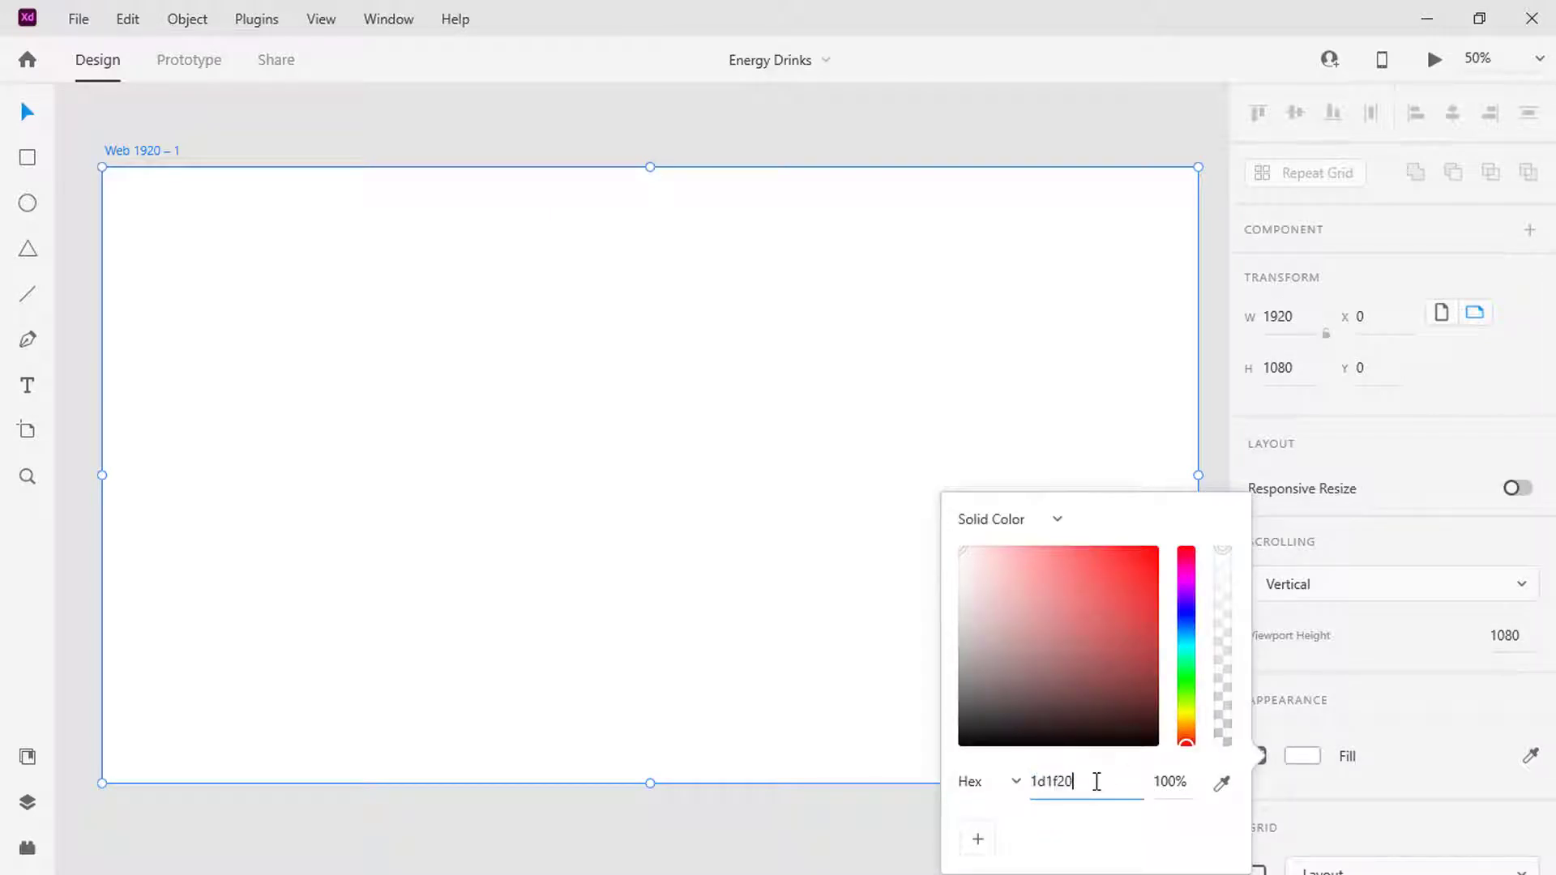
{"action": "key", "text": "Return"}
{"action": "left_click", "coordinate": [774, 503]}
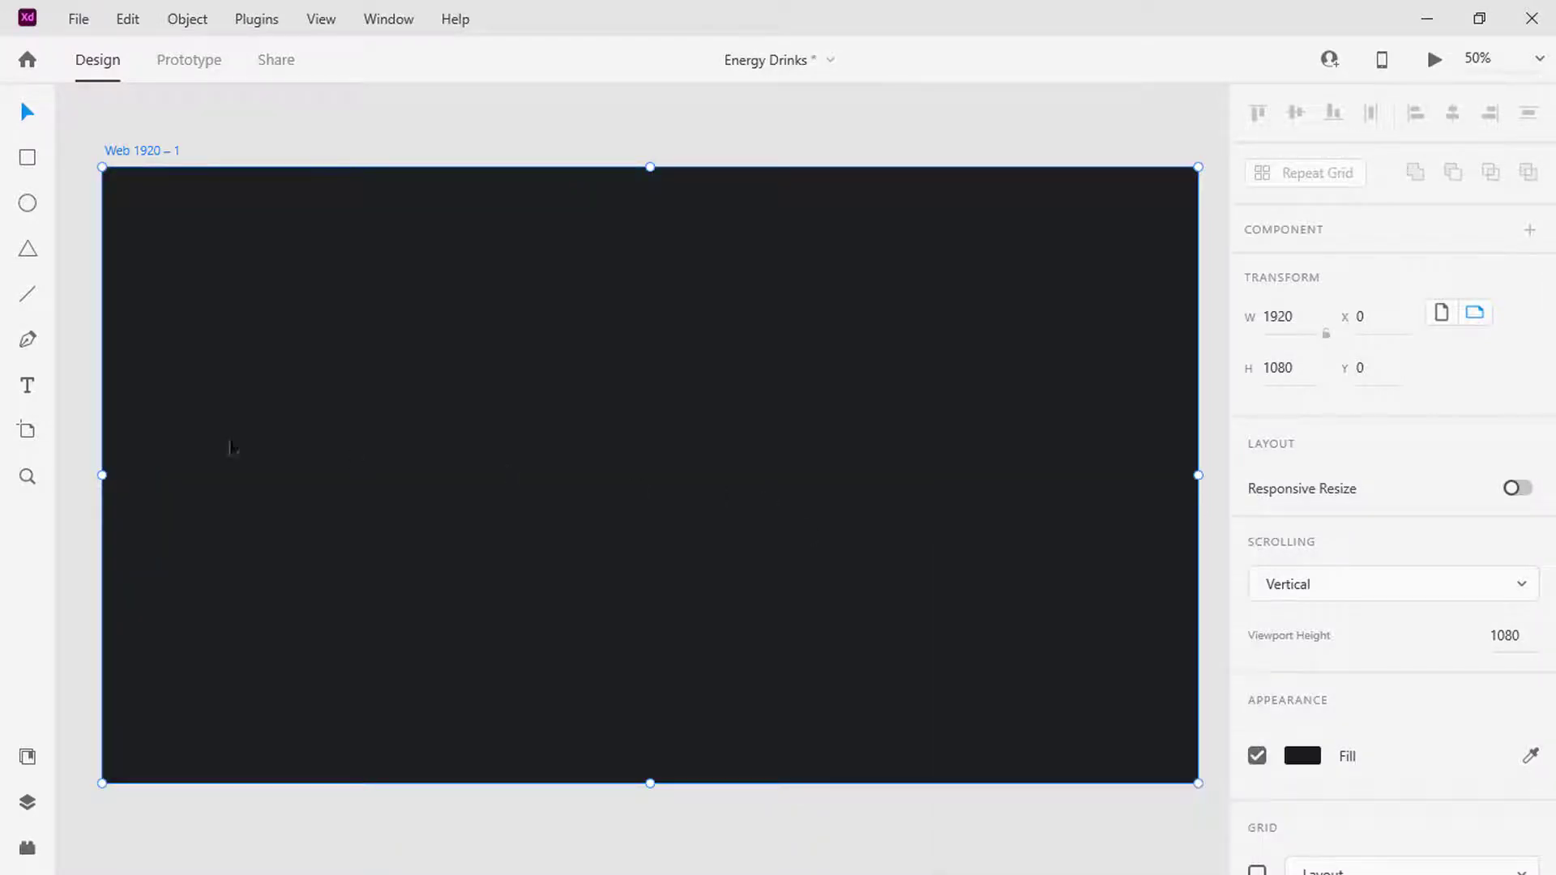
{"action": "left_click_drag", "start_coordinate": [98, 430], "coordinate": [137, 435]}
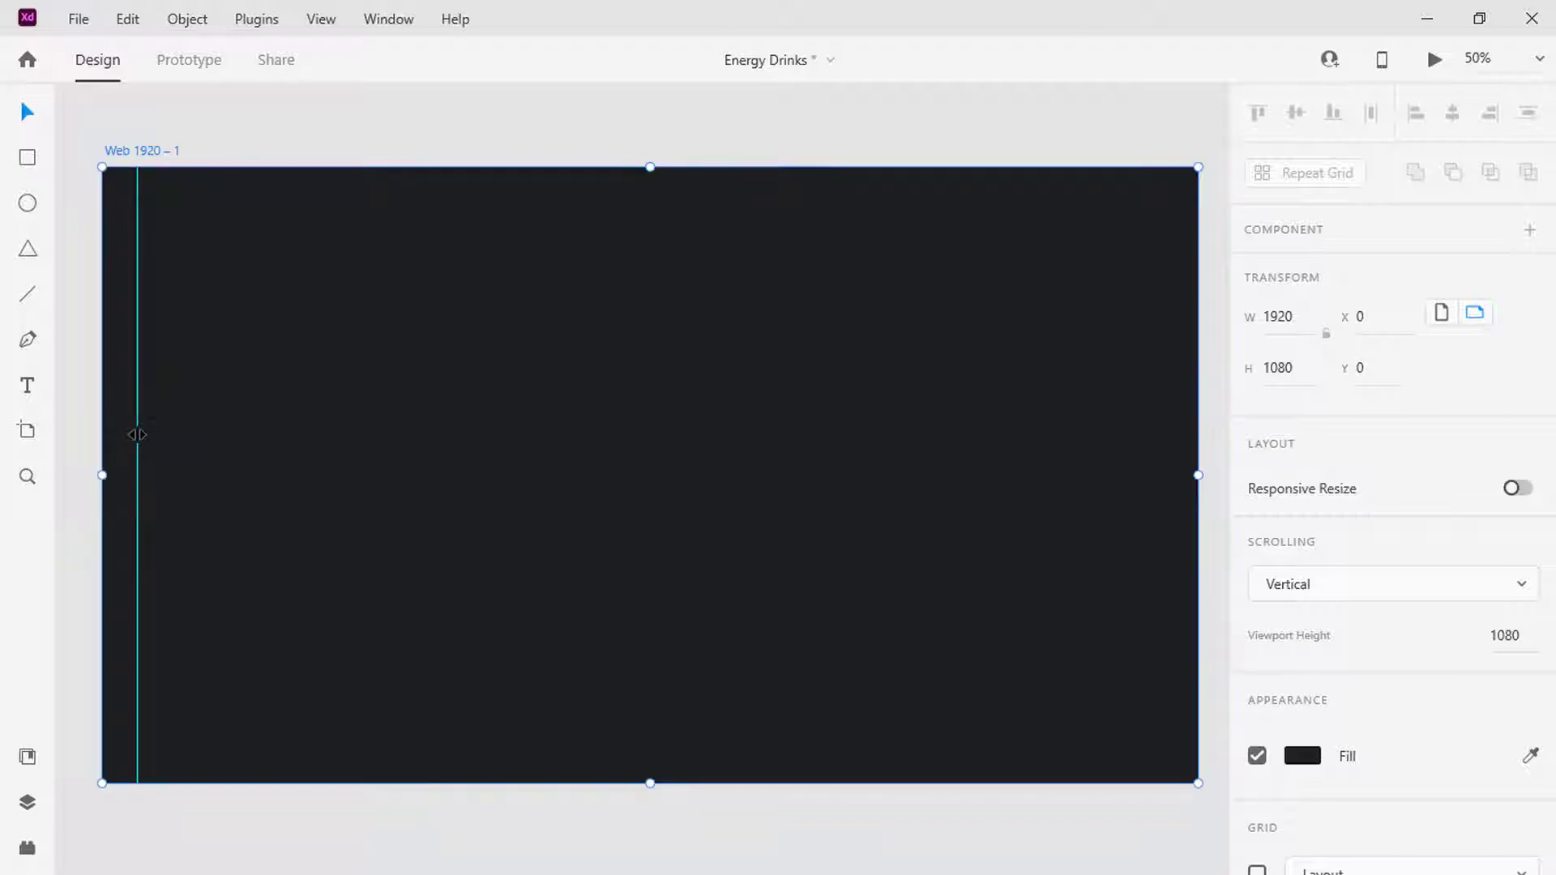
{"action": "left_click_drag", "start_coordinate": [584, 167], "coordinate": [584, 199]}
Import the Smoke 2 image from the Sources folder and place it over the right part of the artboard.
{"action": "key", "text": "alt+Tab"}
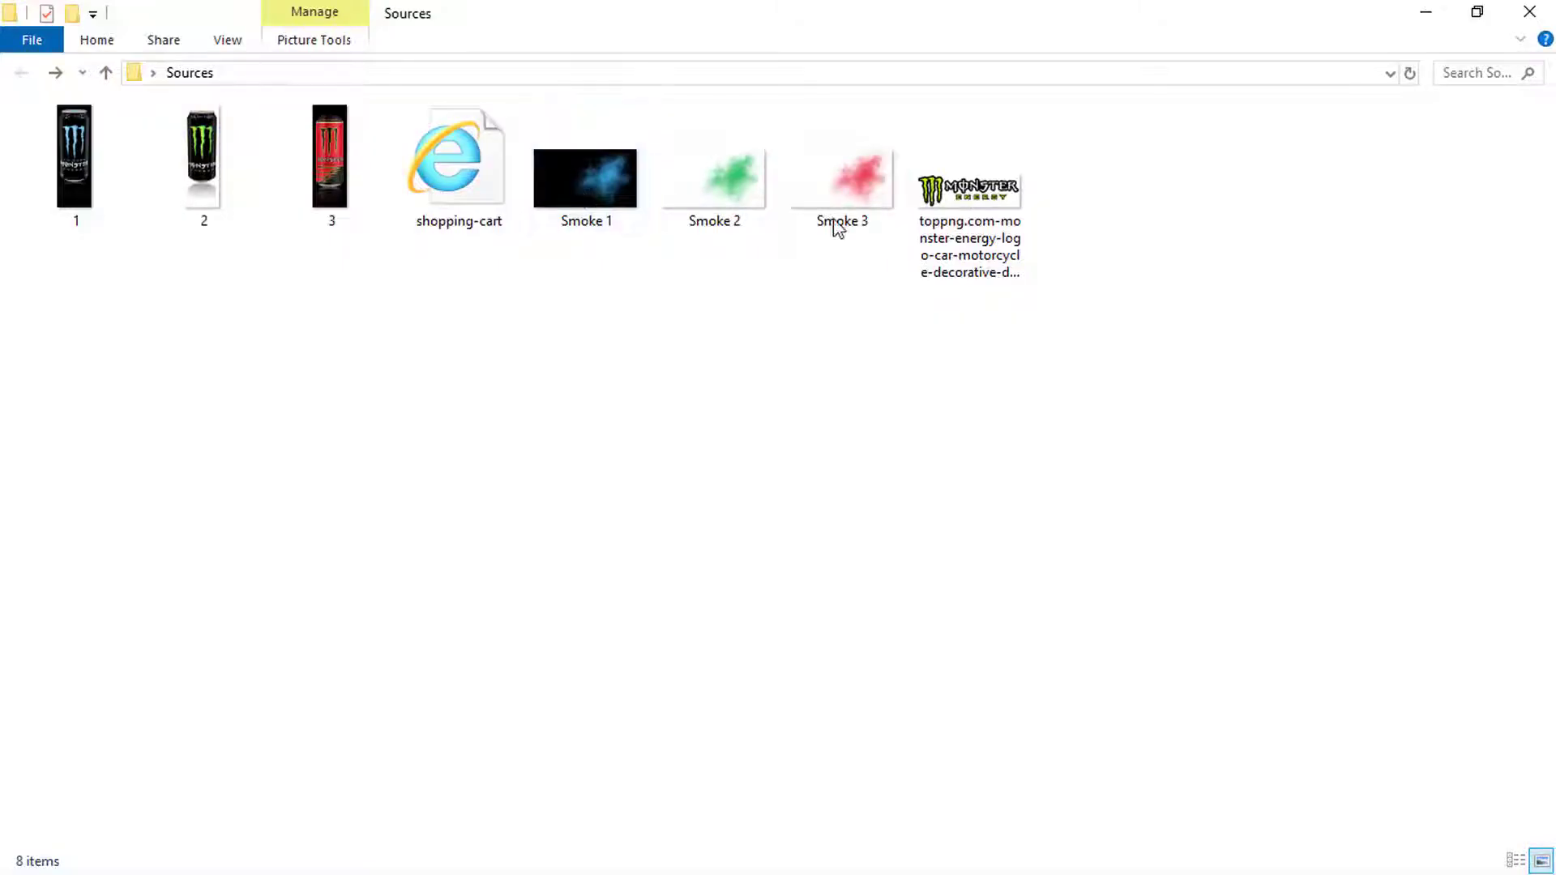
{"action": "left_click_drag", "start_coordinate": [1093, 223], "coordinate": [76, 185]}
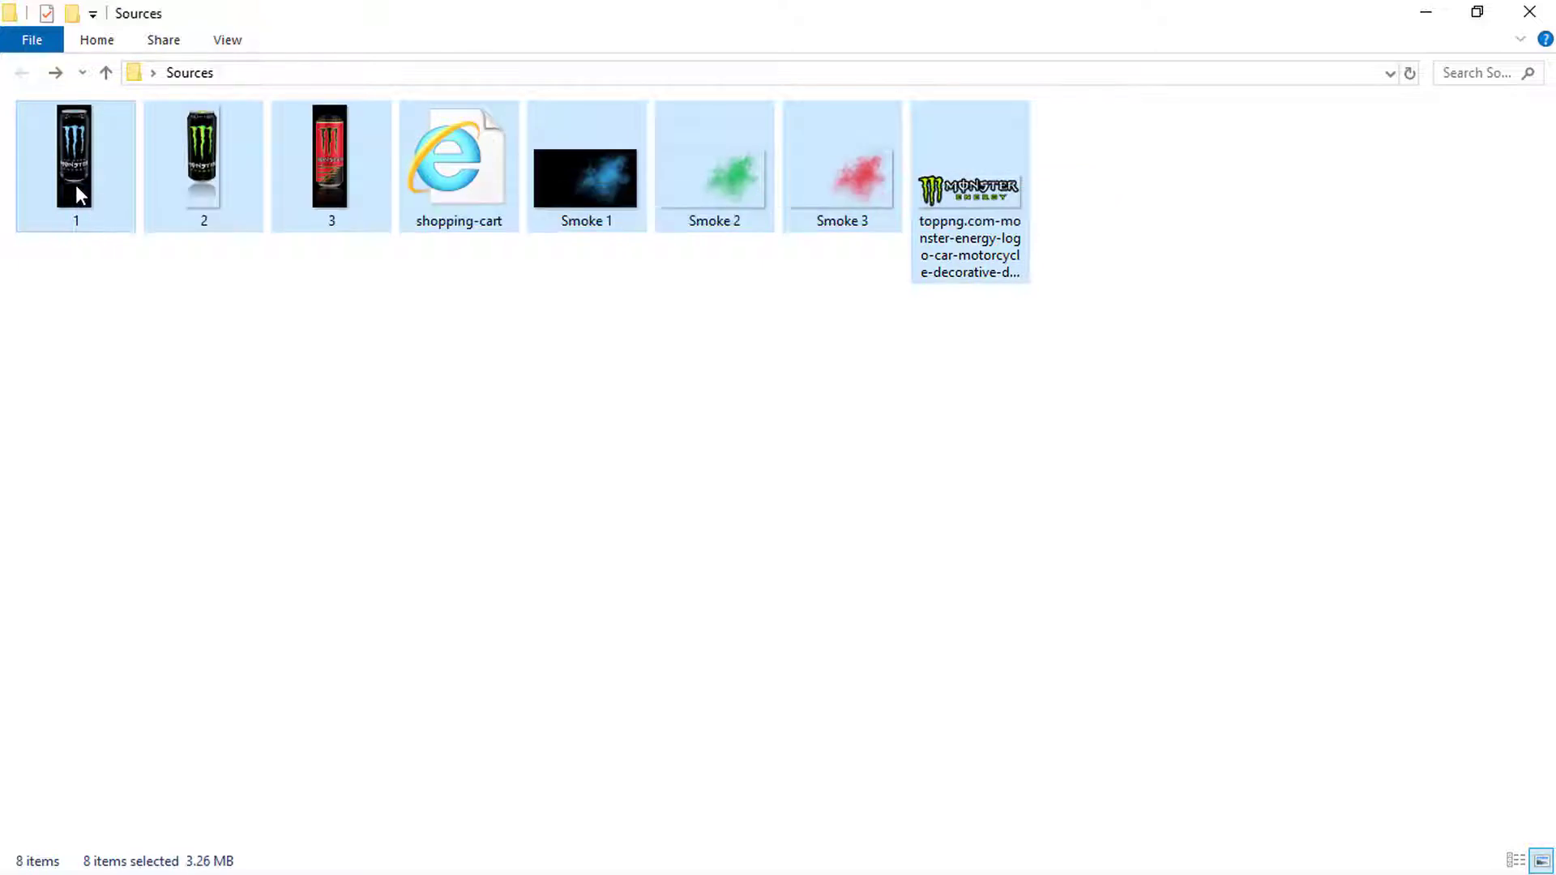
{"action": "left_click", "coordinate": [296, 397]}
{"action": "left_click", "coordinate": [712, 191]}
{"action": "key", "text": "alt+Tab"}
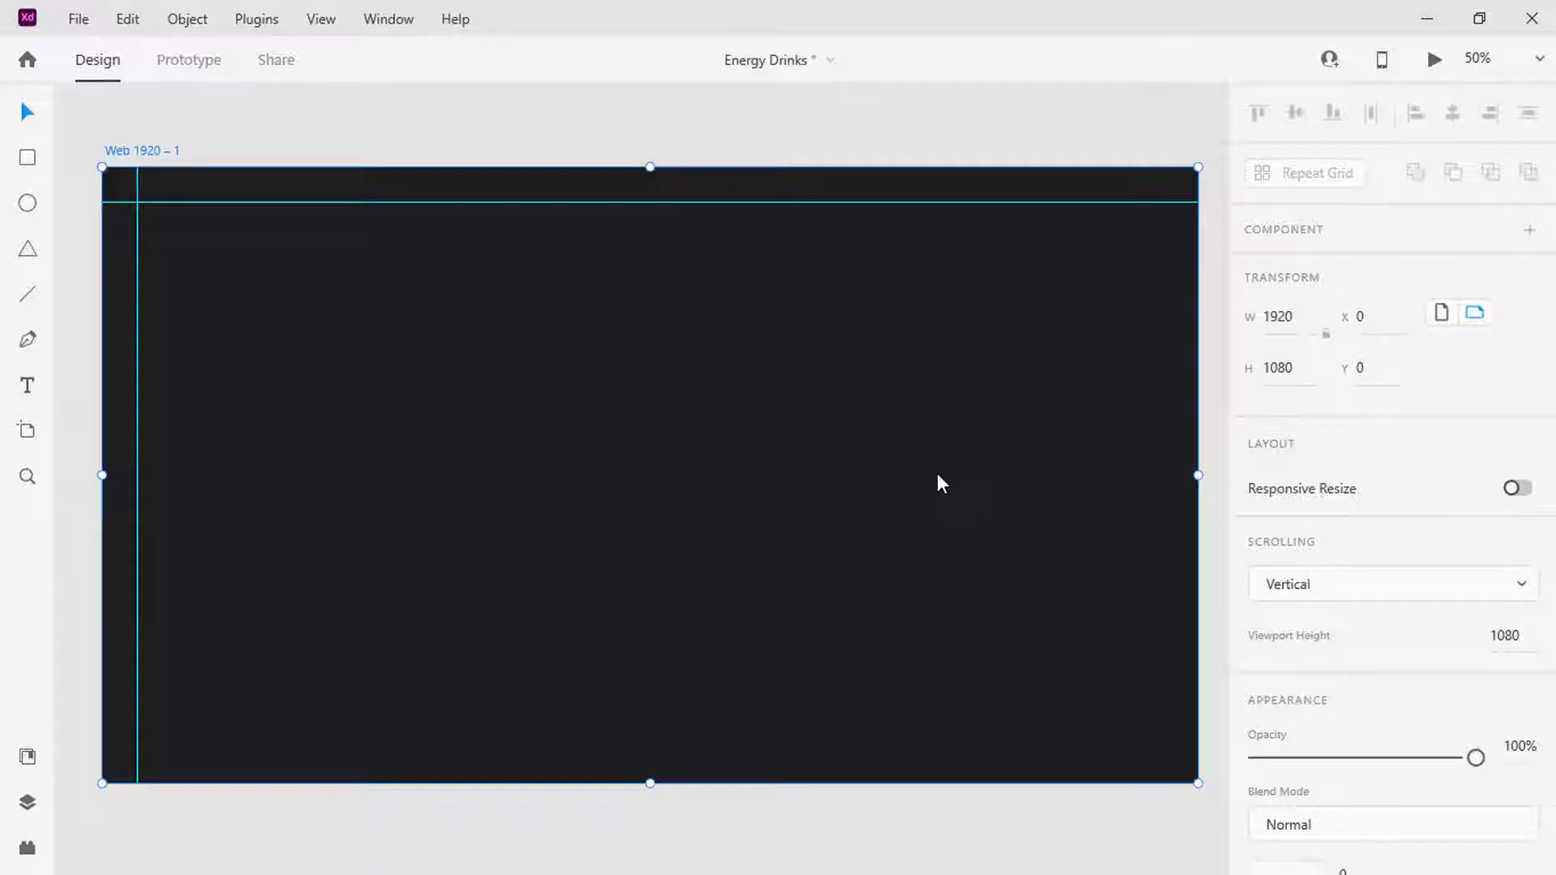
{"action": "left_click_drag", "start_coordinate": [938, 477], "coordinate": [938, 476]}
{"action": "scroll", "coordinate": [976, 585], "scroll_direction": "down", "scroll_amount": 5}
{"action": "left_click_drag", "start_coordinate": [1192, 639], "coordinate": [967, 547]}
{"action": "key", "text": "ctrl+0"}
Import can image 2 from the Sources folder and place the green can over the smoke.
{"action": "key", "text": "alt+Tab"}
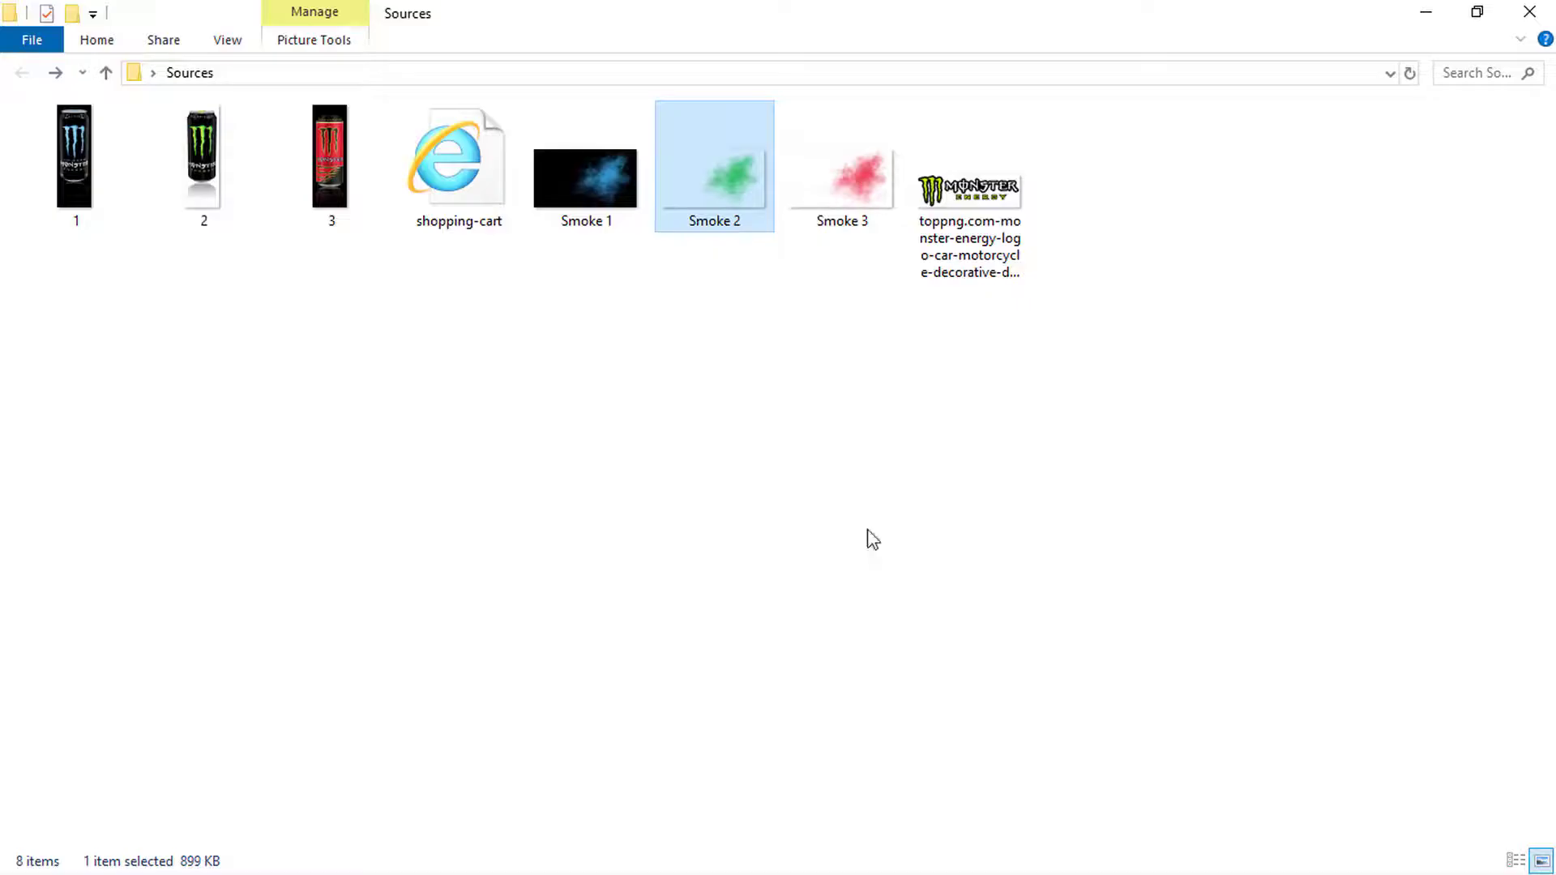
{"action": "left_click_drag", "start_coordinate": [203, 158], "coordinate": [487, 843]}
{"action": "key", "text": "alt+Tab"}
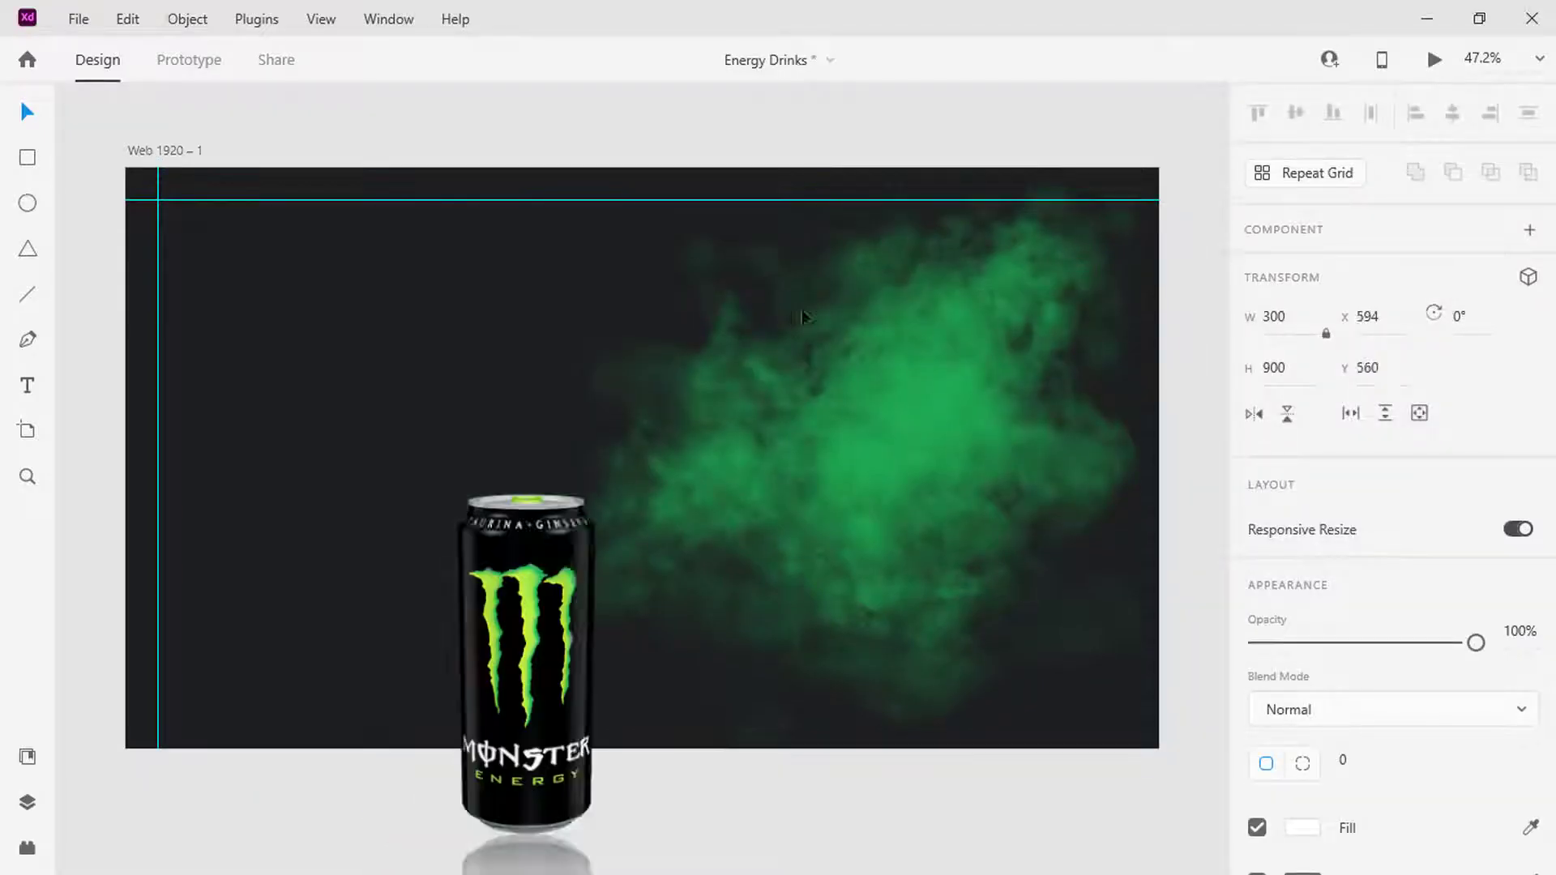
{"action": "left_click_drag", "start_coordinate": [801, 309], "coordinate": [872, 257]}
Import can images 1 and 3 from the Sources folder and move both cans onto the artboard beside the green can.
{"action": "key", "text": "alt+Tab"}
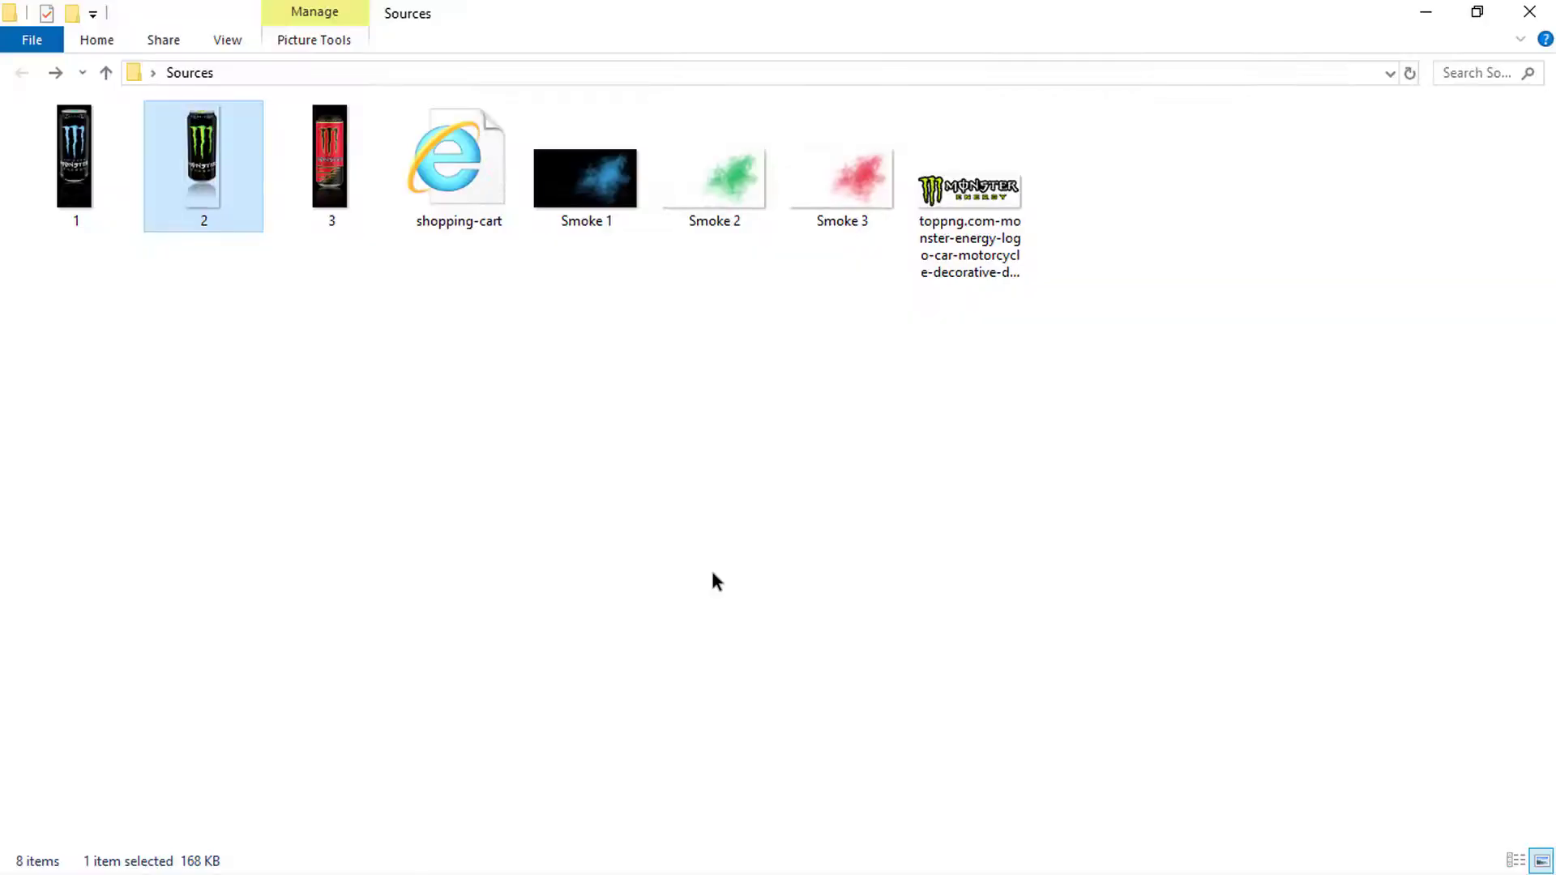
{"action": "left_click", "coordinate": [74, 158]}
{"action": "left_click", "coordinate": [329, 158], "text": "ctrl"}
{"action": "left_click_drag", "start_coordinate": [329, 158], "coordinate": [325, 729]}
{"action": "key", "text": "alt+Tab"}
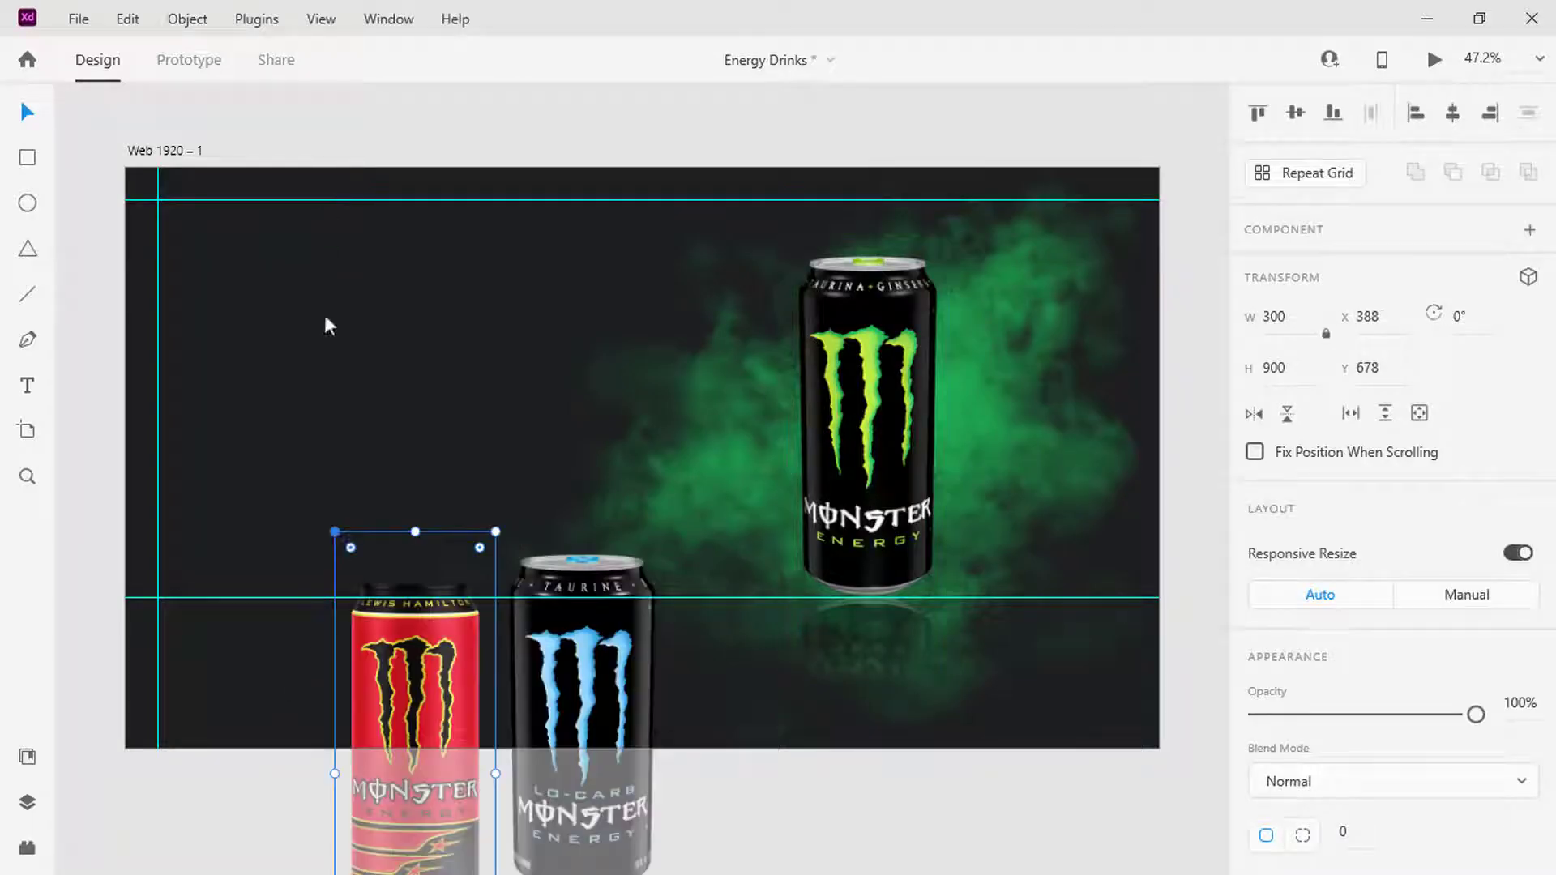
{"action": "left_click_drag", "start_coordinate": [387, 542], "coordinate": [540, 249]}
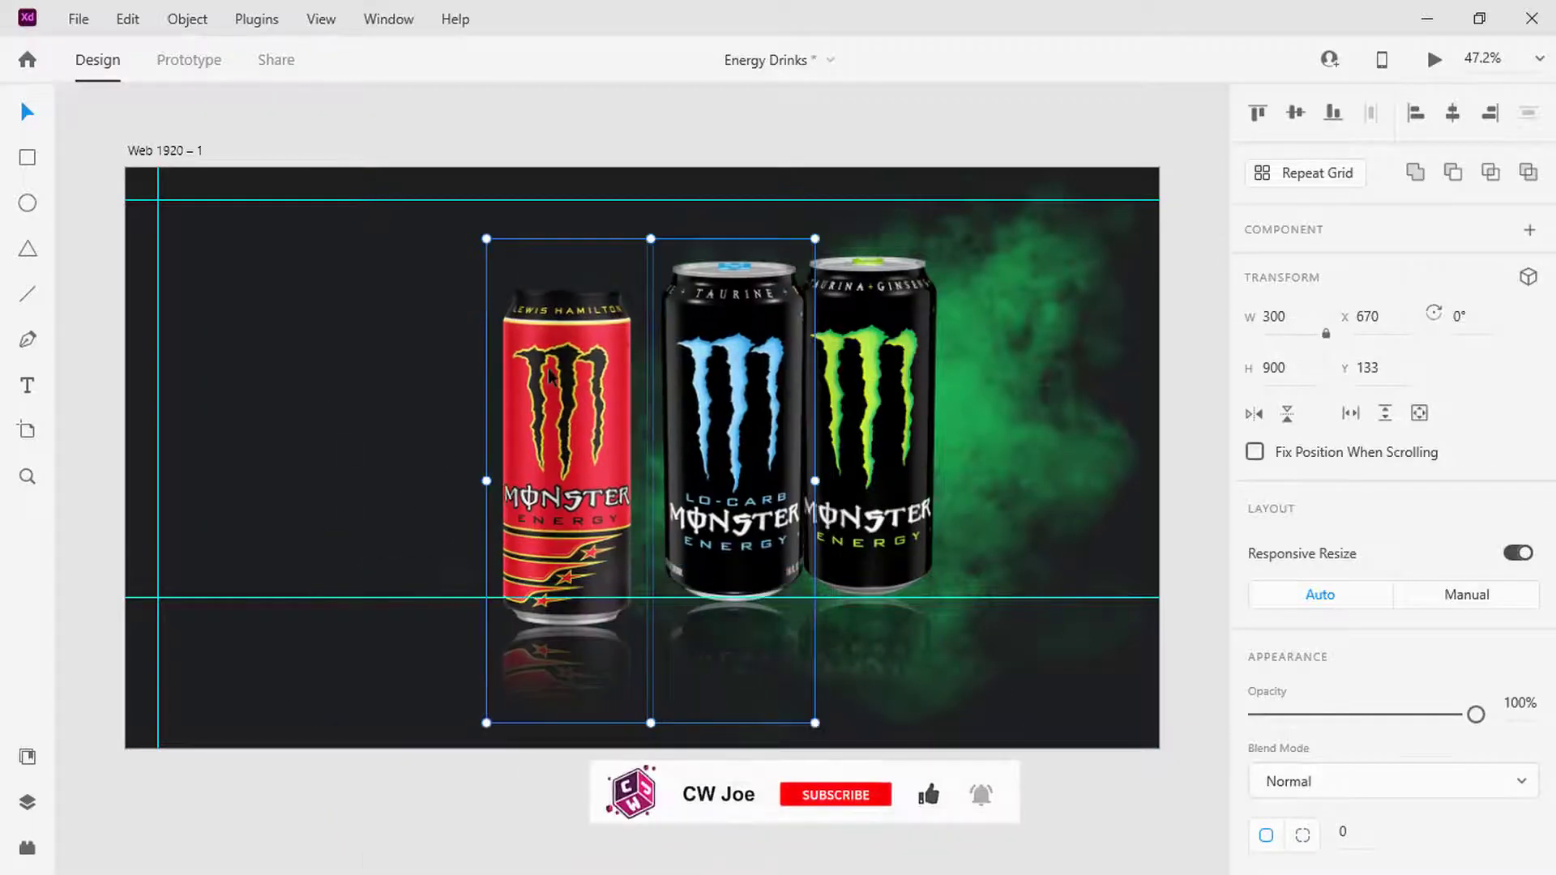
Move the red can to the right of the green can, set its width to 176 and stand it on the lower guide.
{"action": "left_click", "coordinate": [556, 379]}
{"action": "left_click_drag", "start_coordinate": [555, 378], "coordinate": [1037, 361]}
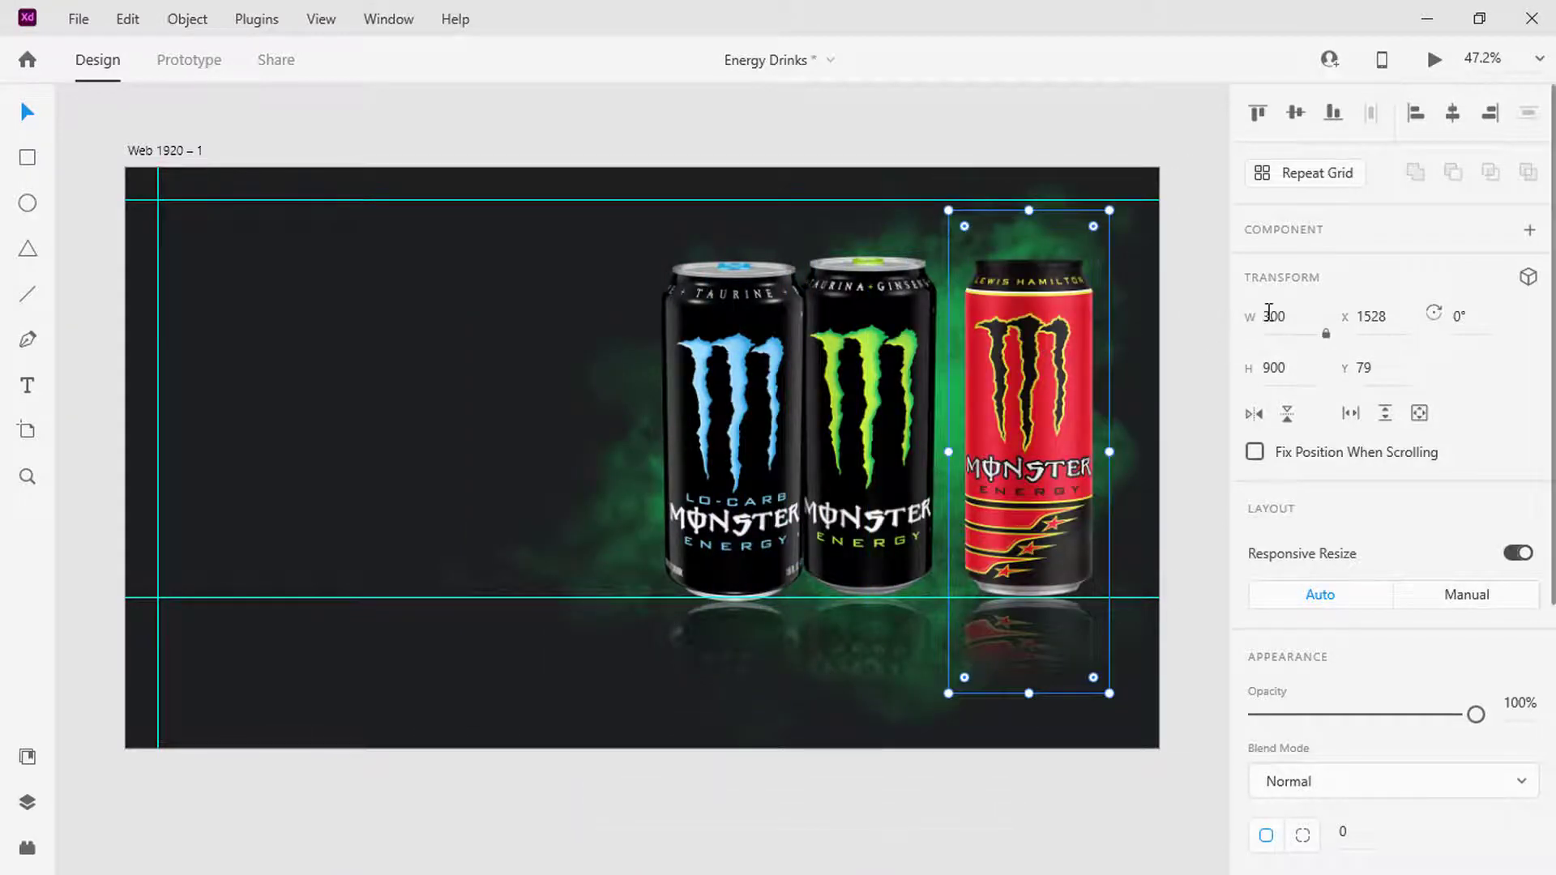
{"action": "type", "text": "176"}
{"action": "key", "text": "Return"}
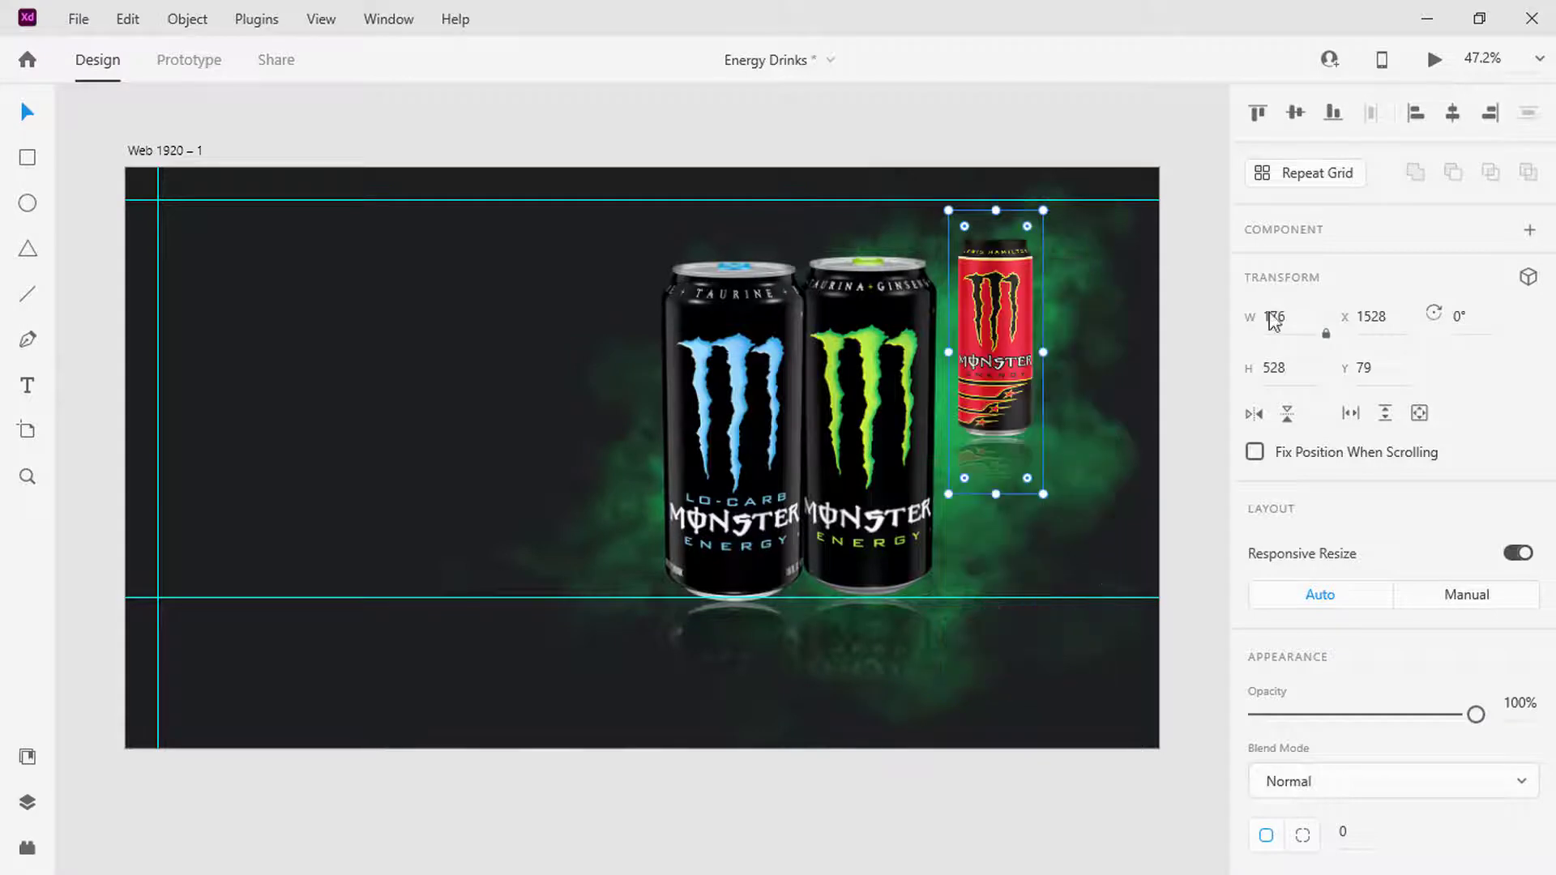
{"action": "left_click_drag", "start_coordinate": [1013, 378], "coordinate": [1029, 489]}
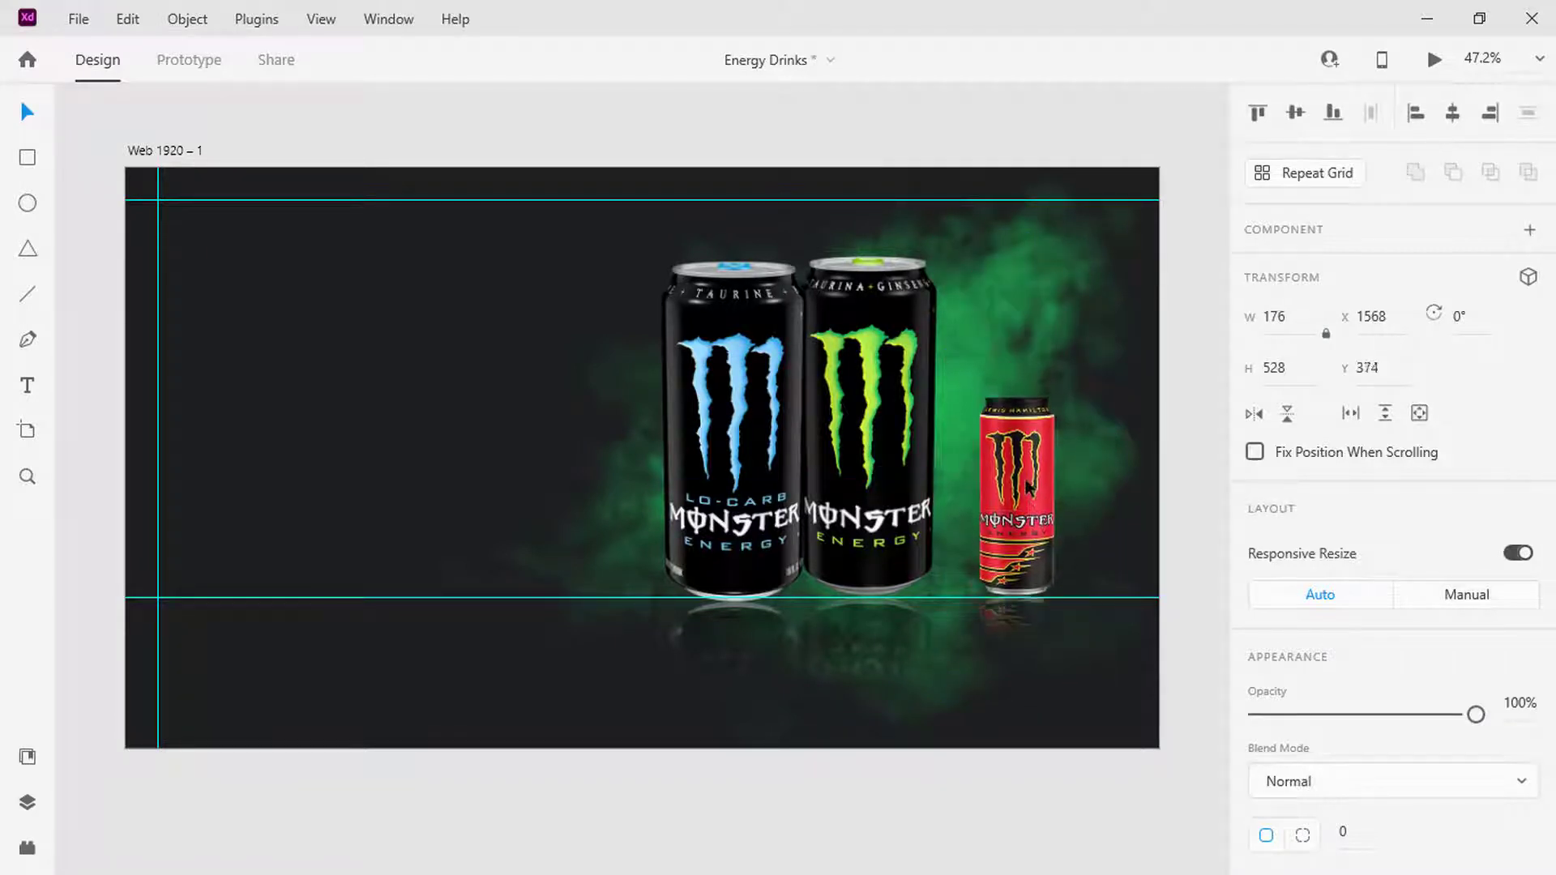
Set the blue can's width to 180 and stand it on the lower guide to the left of the green can.
{"action": "left_click", "coordinate": [732, 441]}
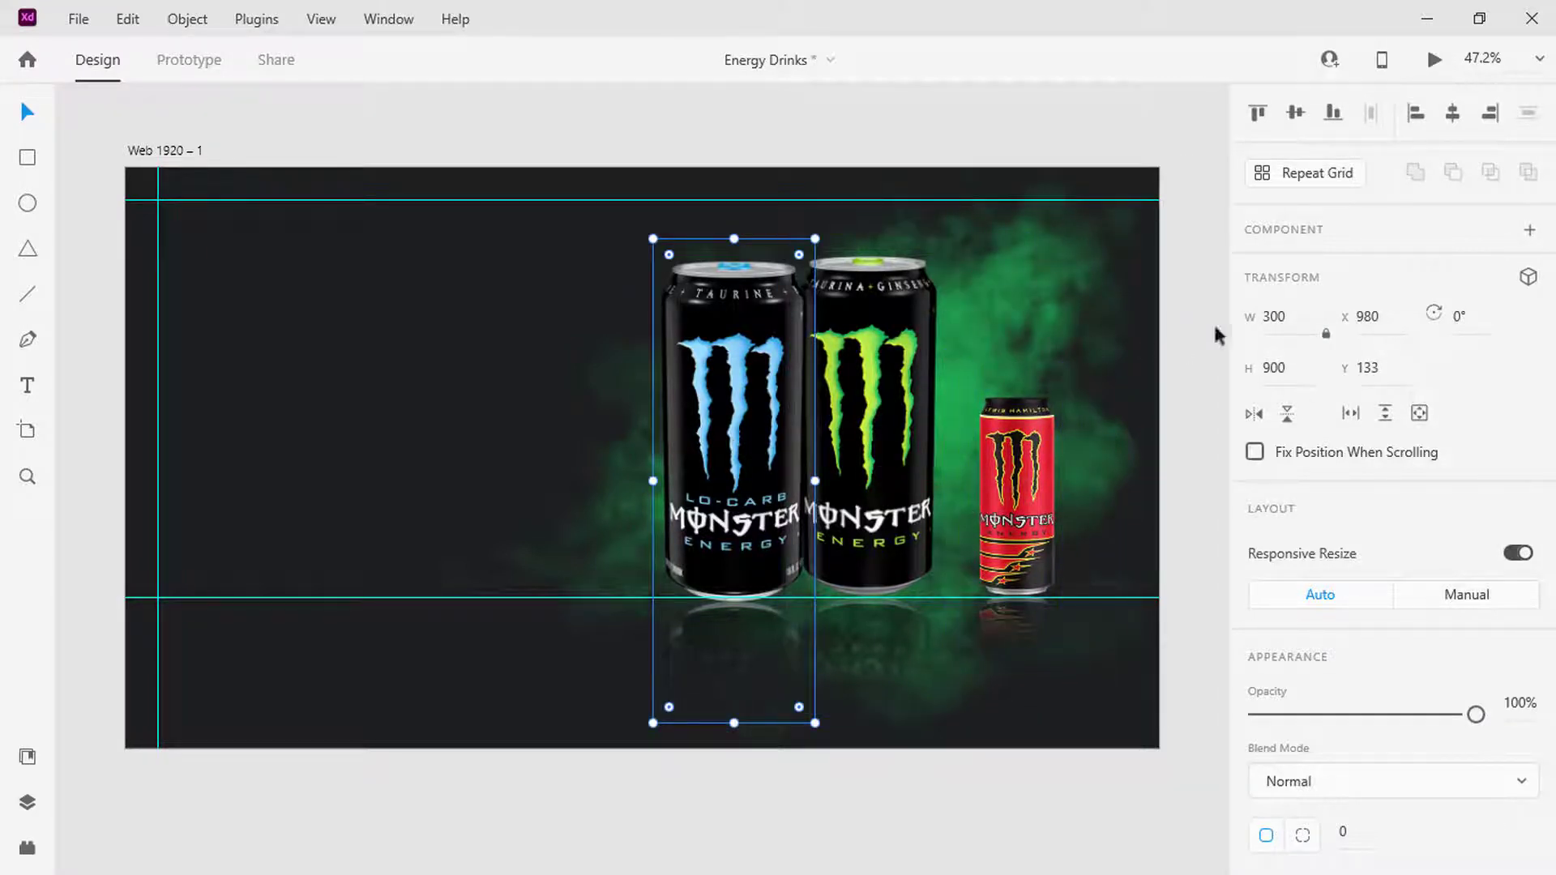
{"action": "left_click", "coordinate": [1274, 316]}
{"action": "type", "text": "180"}
{"action": "key", "text": "Return"}
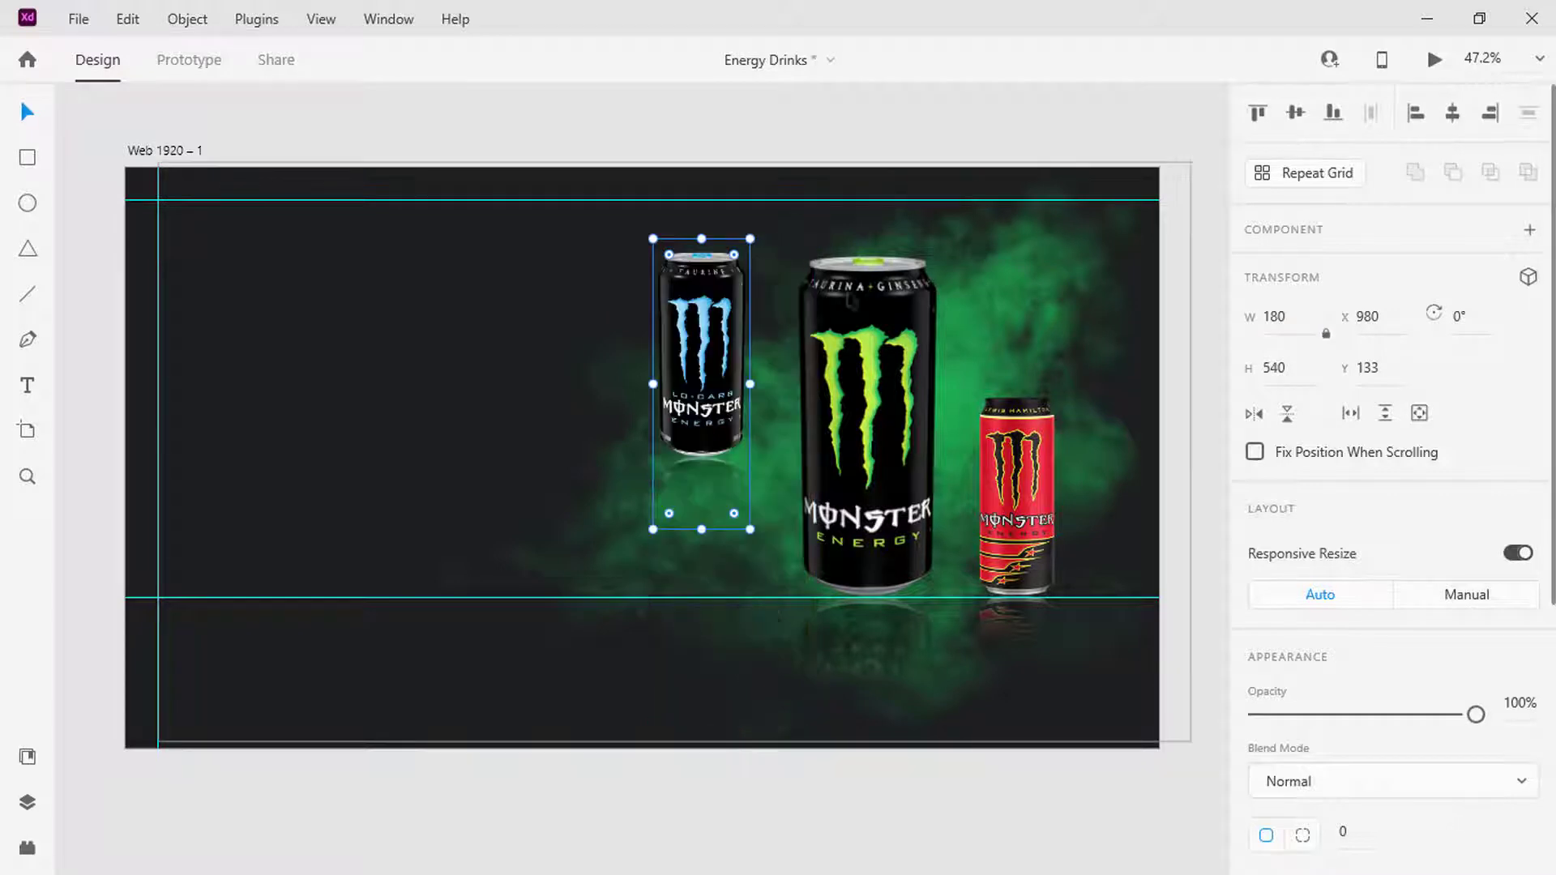
{"action": "left_click_drag", "start_coordinate": [725, 321], "coordinate": [651, 576]}
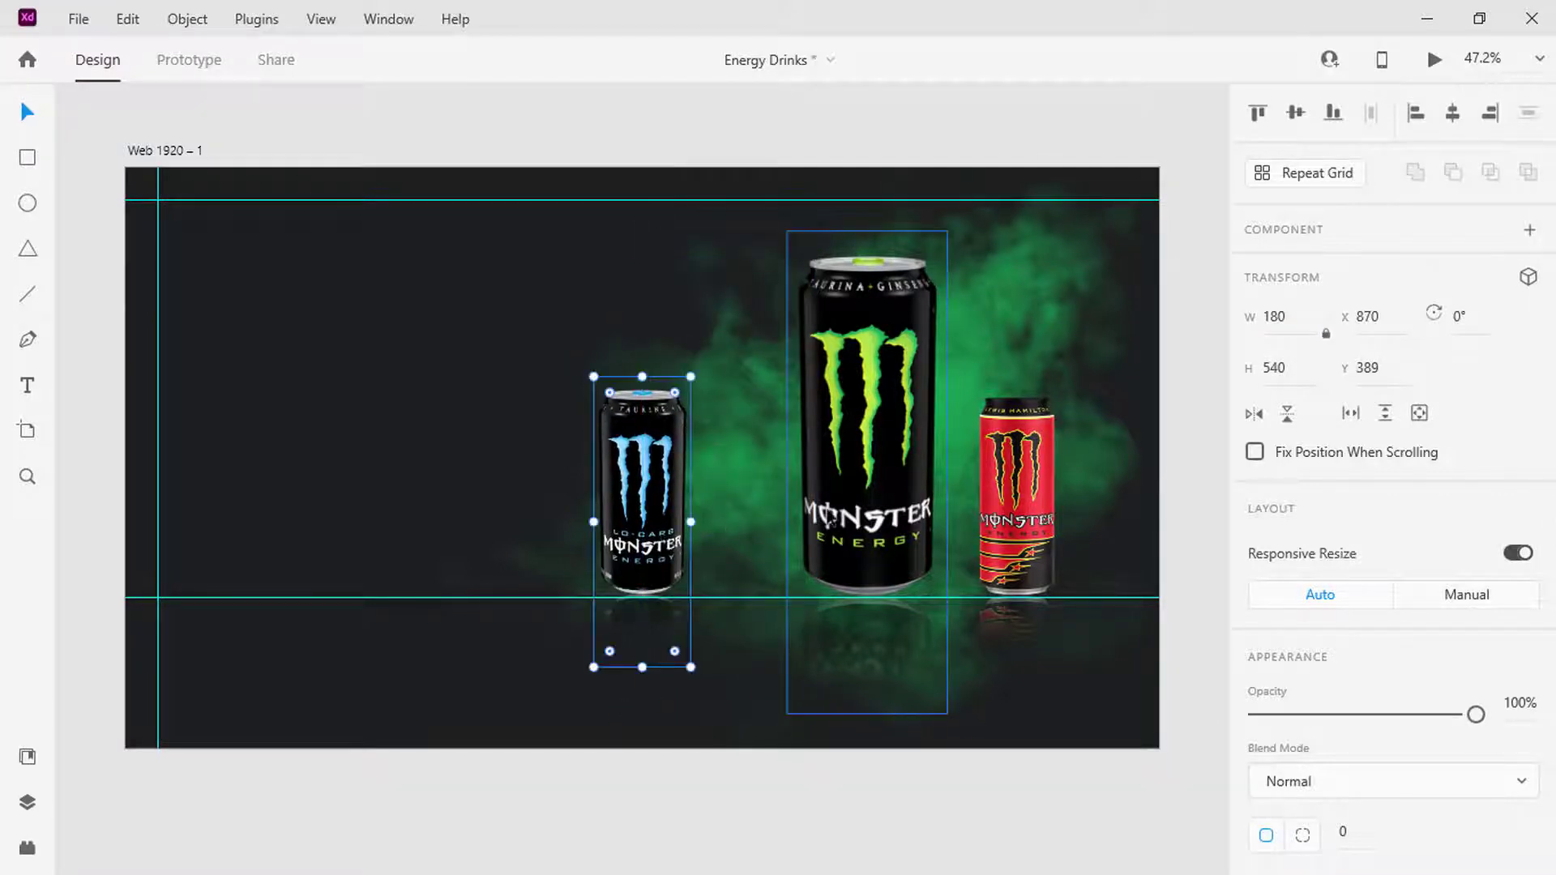
Distribute the blue, green and red cans evenly in the horizontal direction.
{"action": "left_click", "coordinate": [867, 421], "text": "shift"}
{"action": "left_click", "coordinate": [997, 515], "text": "shift"}
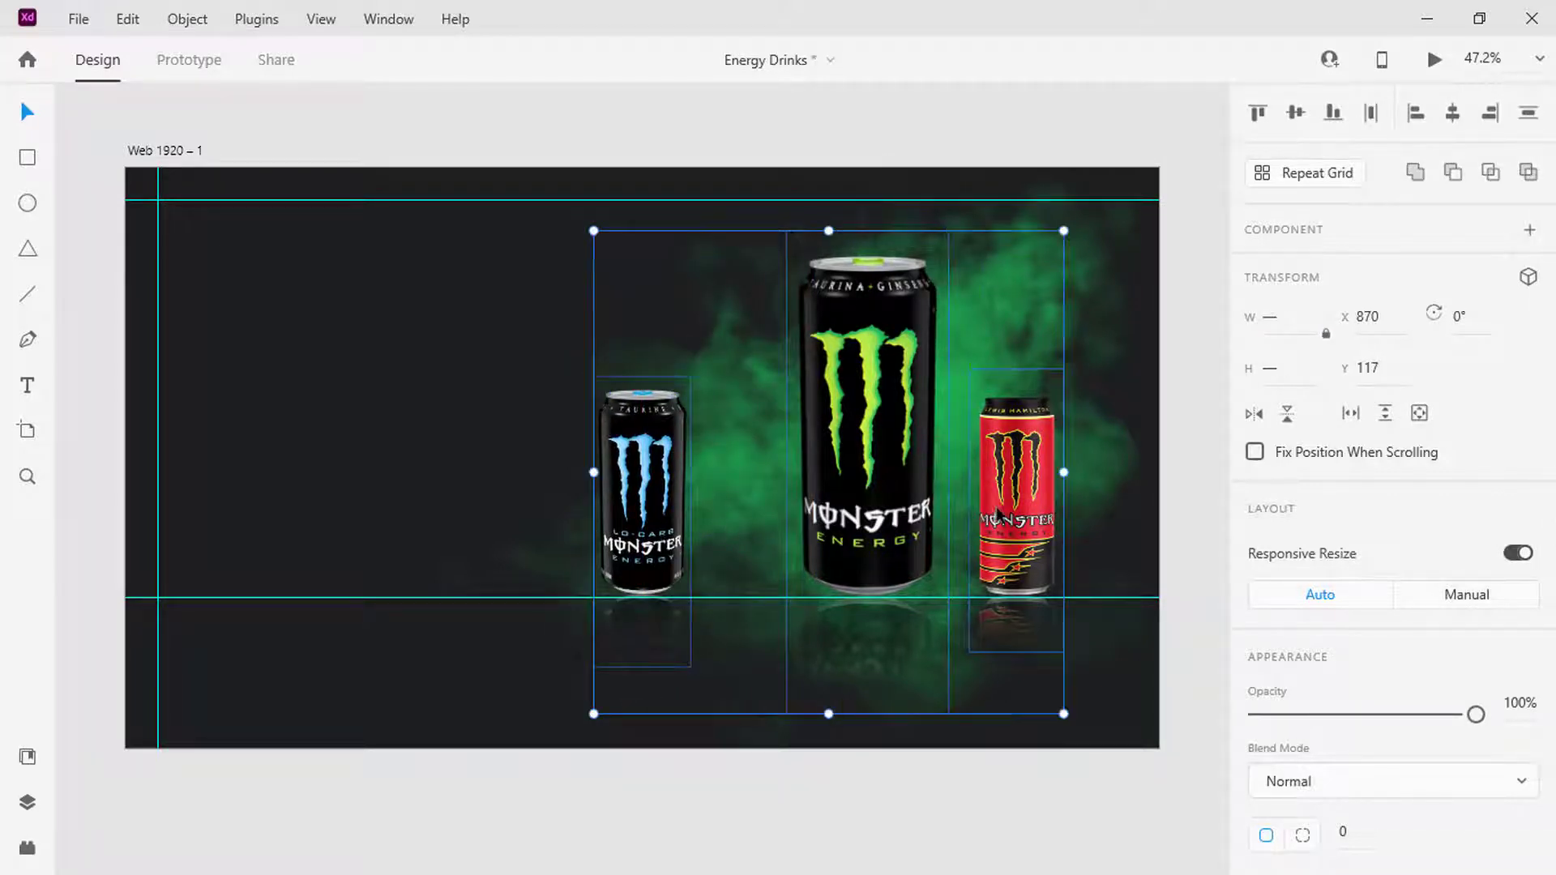
{"action": "left_click", "coordinate": [1370, 116]}
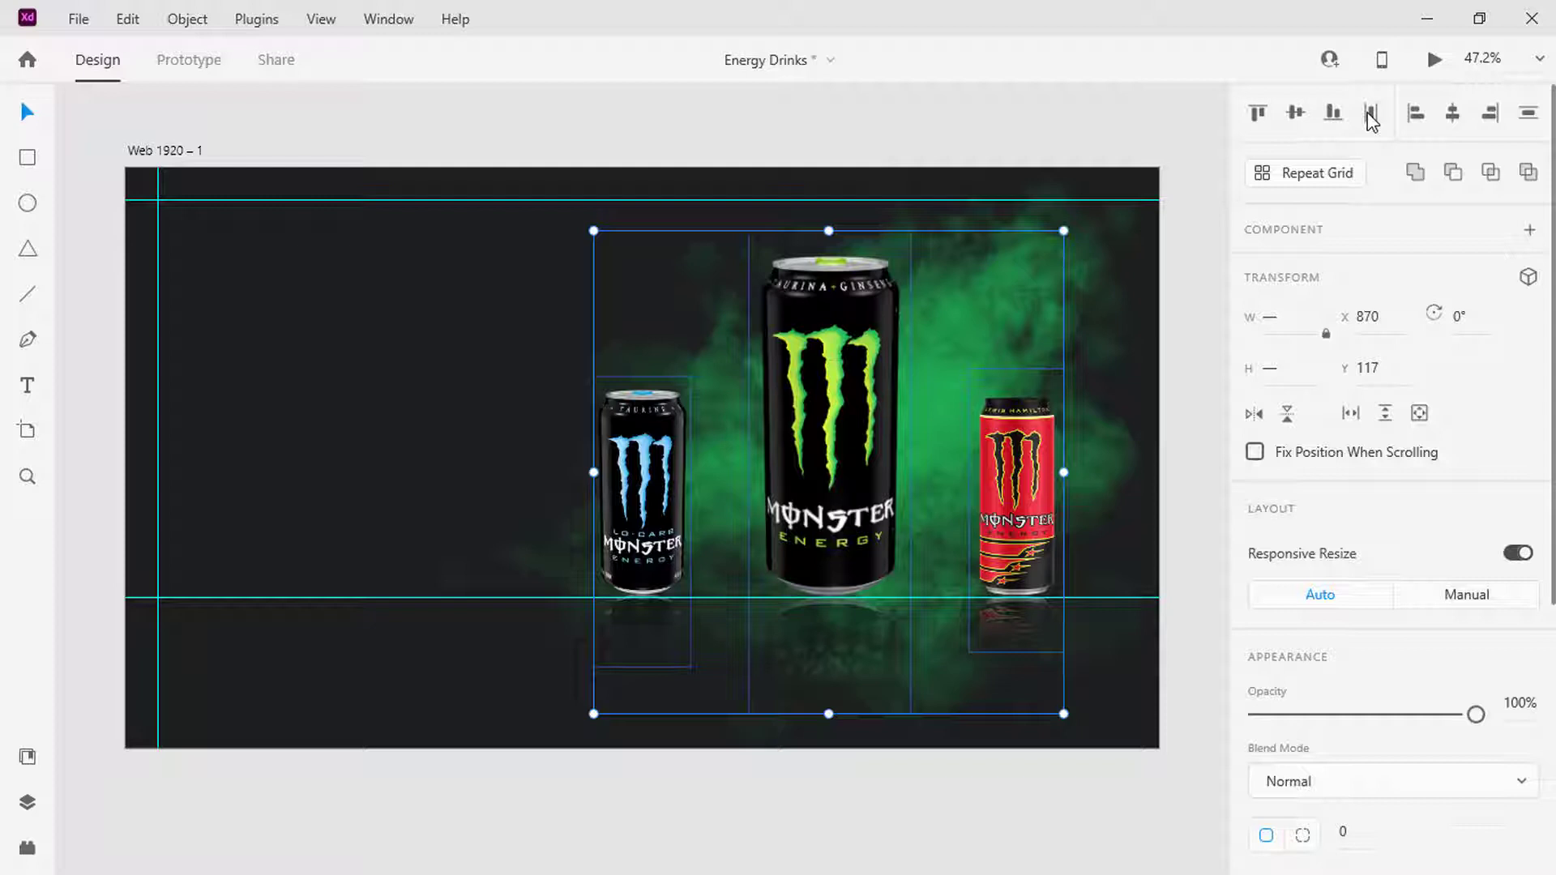
{"action": "left_click", "coordinate": [746, 456]}
Add the heading text "Boost Your Energy" on the artboard's left side and set its font to Poppins.
{"action": "left_click", "coordinate": [31, 384]}
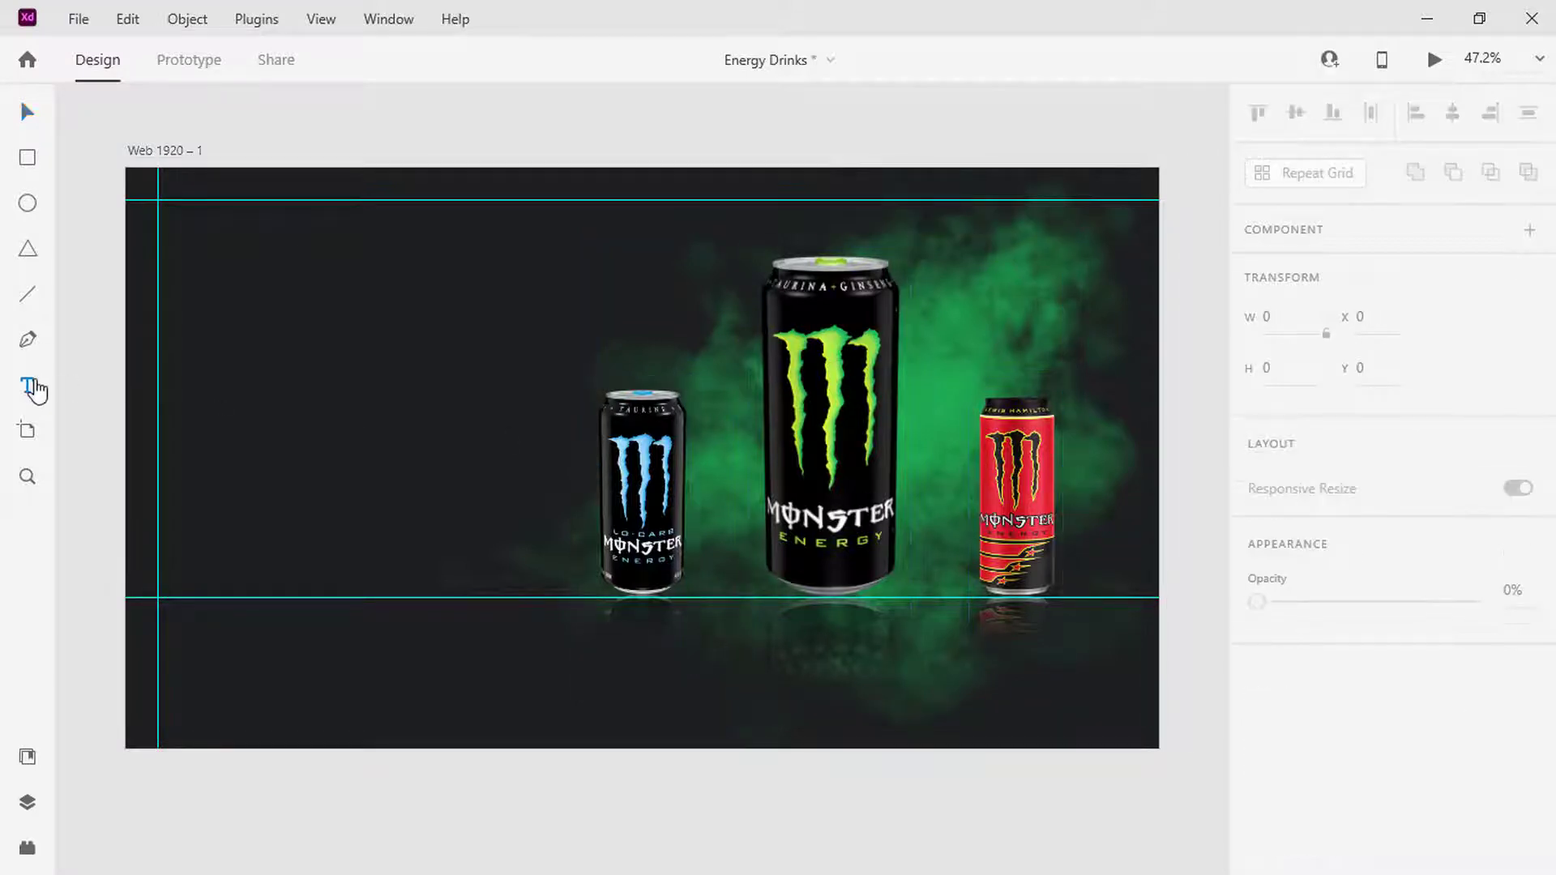
{"action": "left_click", "coordinate": [209, 363]}
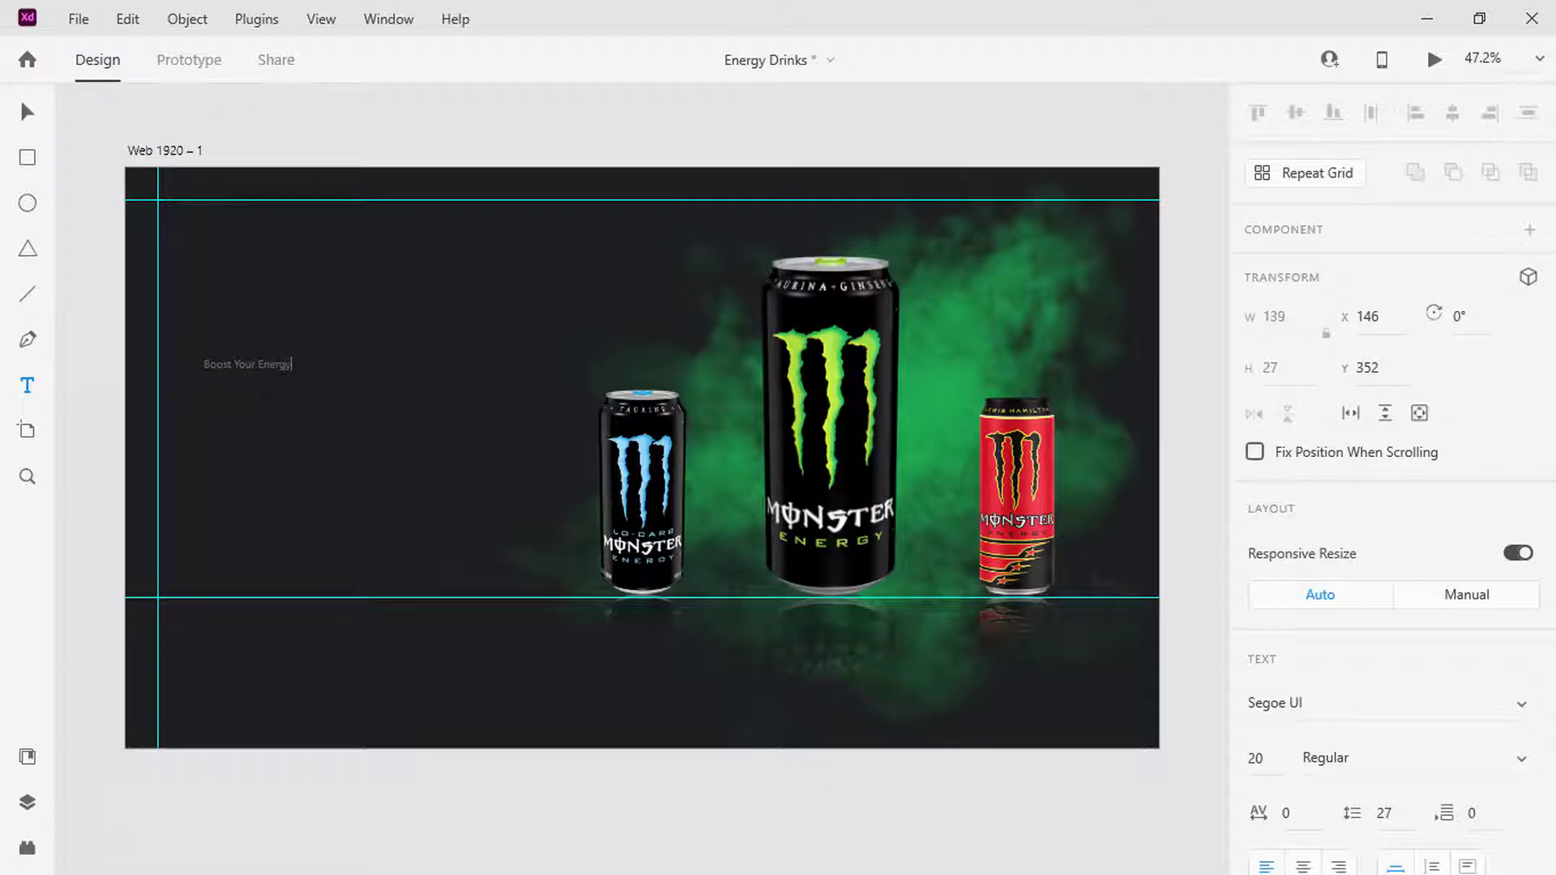
{"action": "left_click_drag", "start_coordinate": [294, 364], "coordinate": [204, 366]}
{"action": "left_click", "coordinate": [1306, 701]}
{"action": "type", "text": "Poppins"}
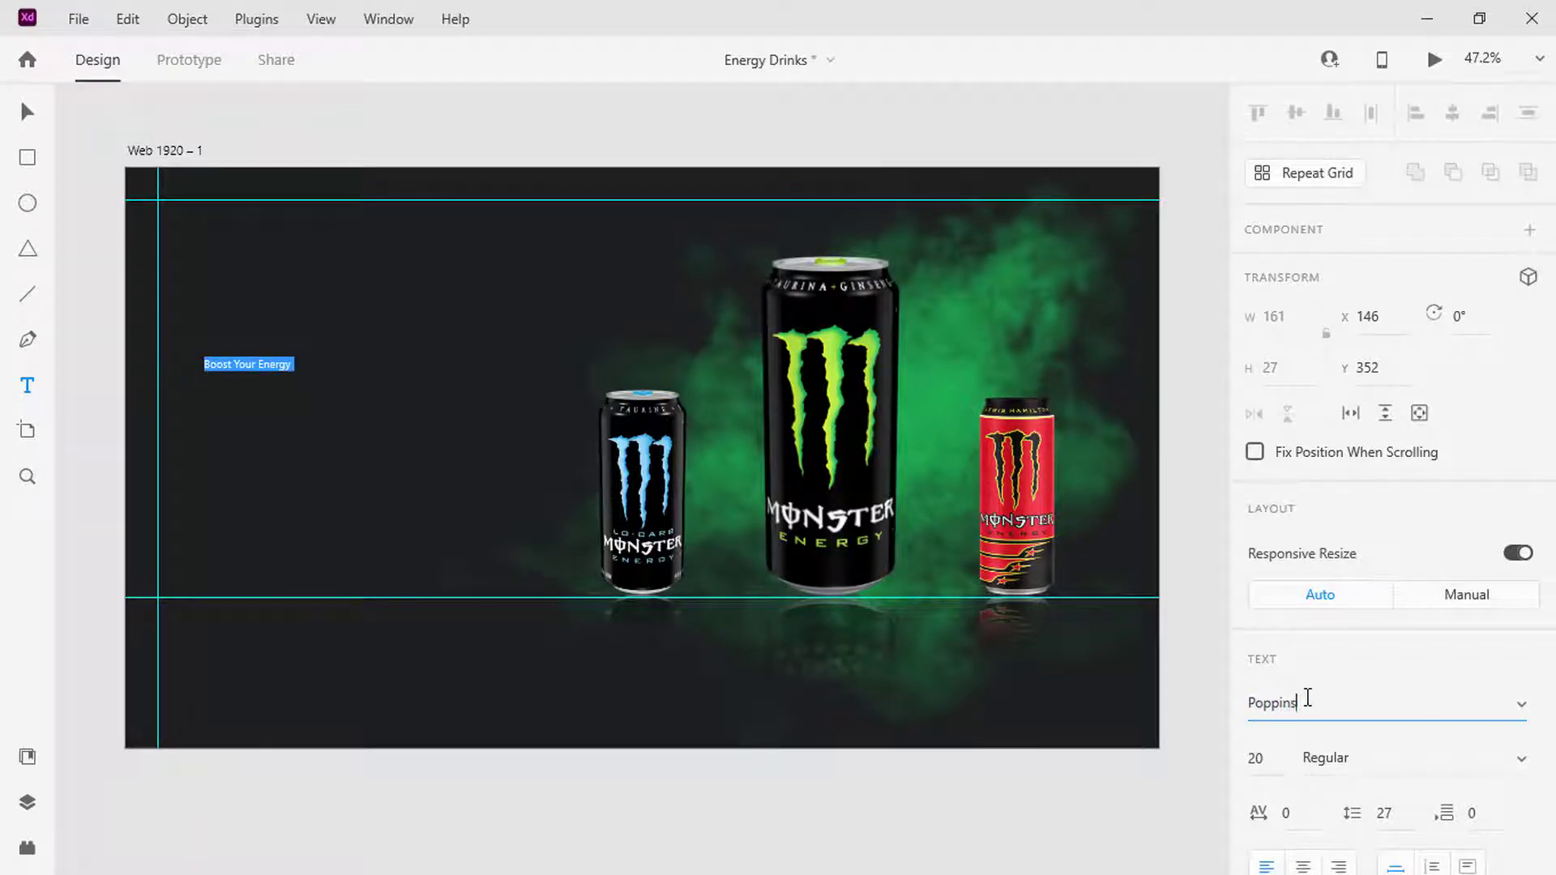
{"action": "key", "text": "Return"}
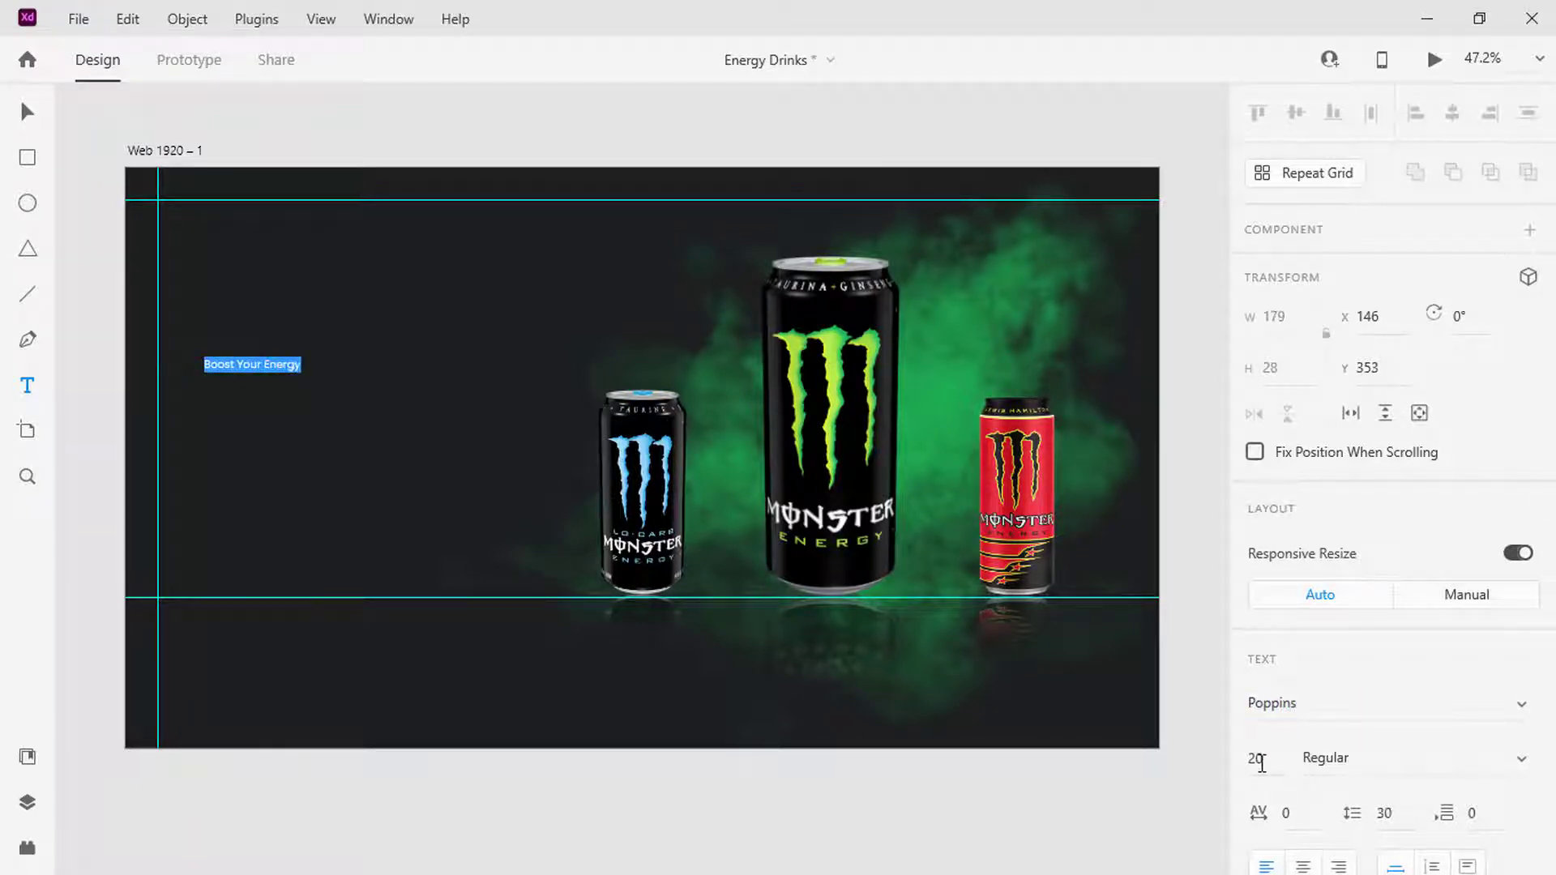
Set the heading's font size to 50 and its weight to Bold.
{"action": "left_click", "coordinate": [1258, 758]}
{"action": "type", "text": "50"}
{"action": "key", "text": "Return"}
{"action": "left_click", "coordinate": [1322, 757]}
{"action": "type", "text": "B"}
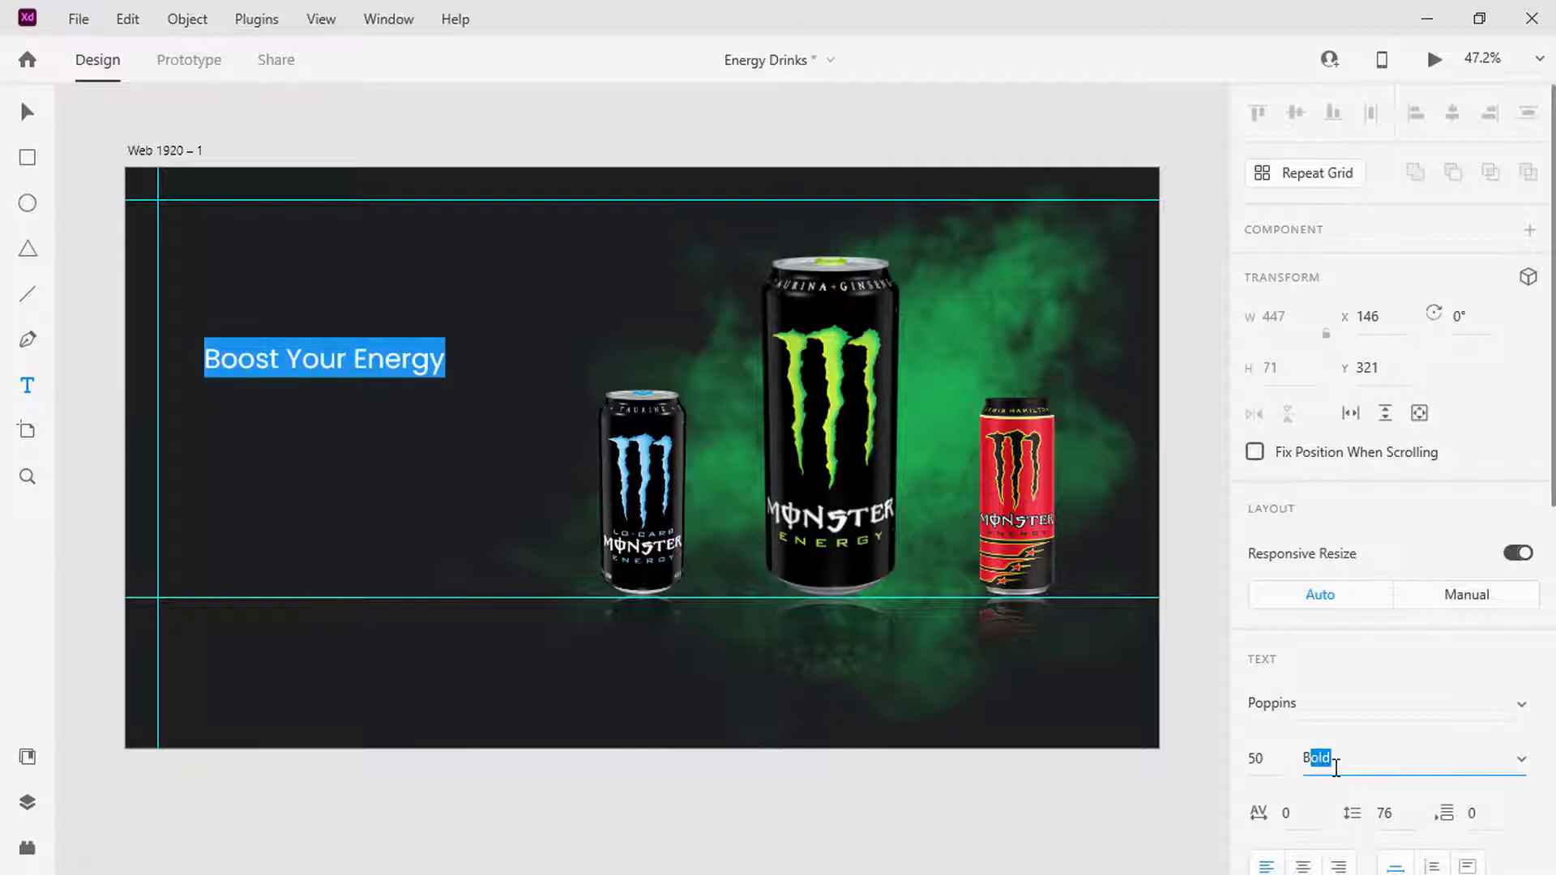
{"action": "type", "text": "old"}
{"action": "key", "text": "Return"}
Fill the heading with white (#FFFFFF) and align its left edge to the vertical guide.
{"action": "scroll", "coordinate": [1337, 768], "scroll_direction": "down", "scroll_amount": 7}
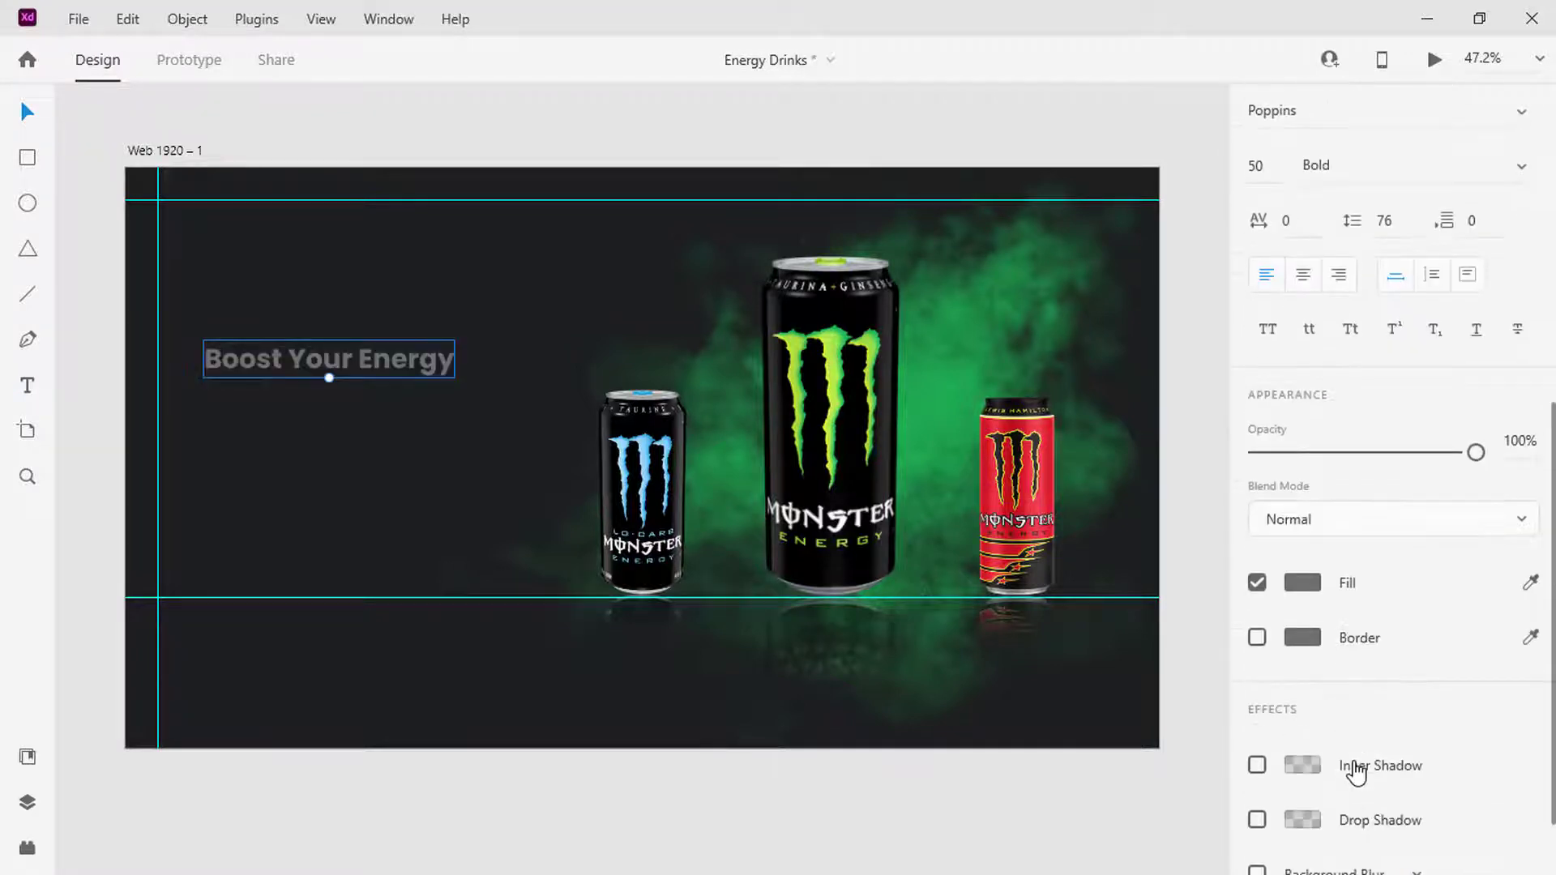
{"action": "left_click", "coordinate": [1303, 583]}
{"action": "type", "text": "ffffff"}
{"action": "key", "text": "Return"}
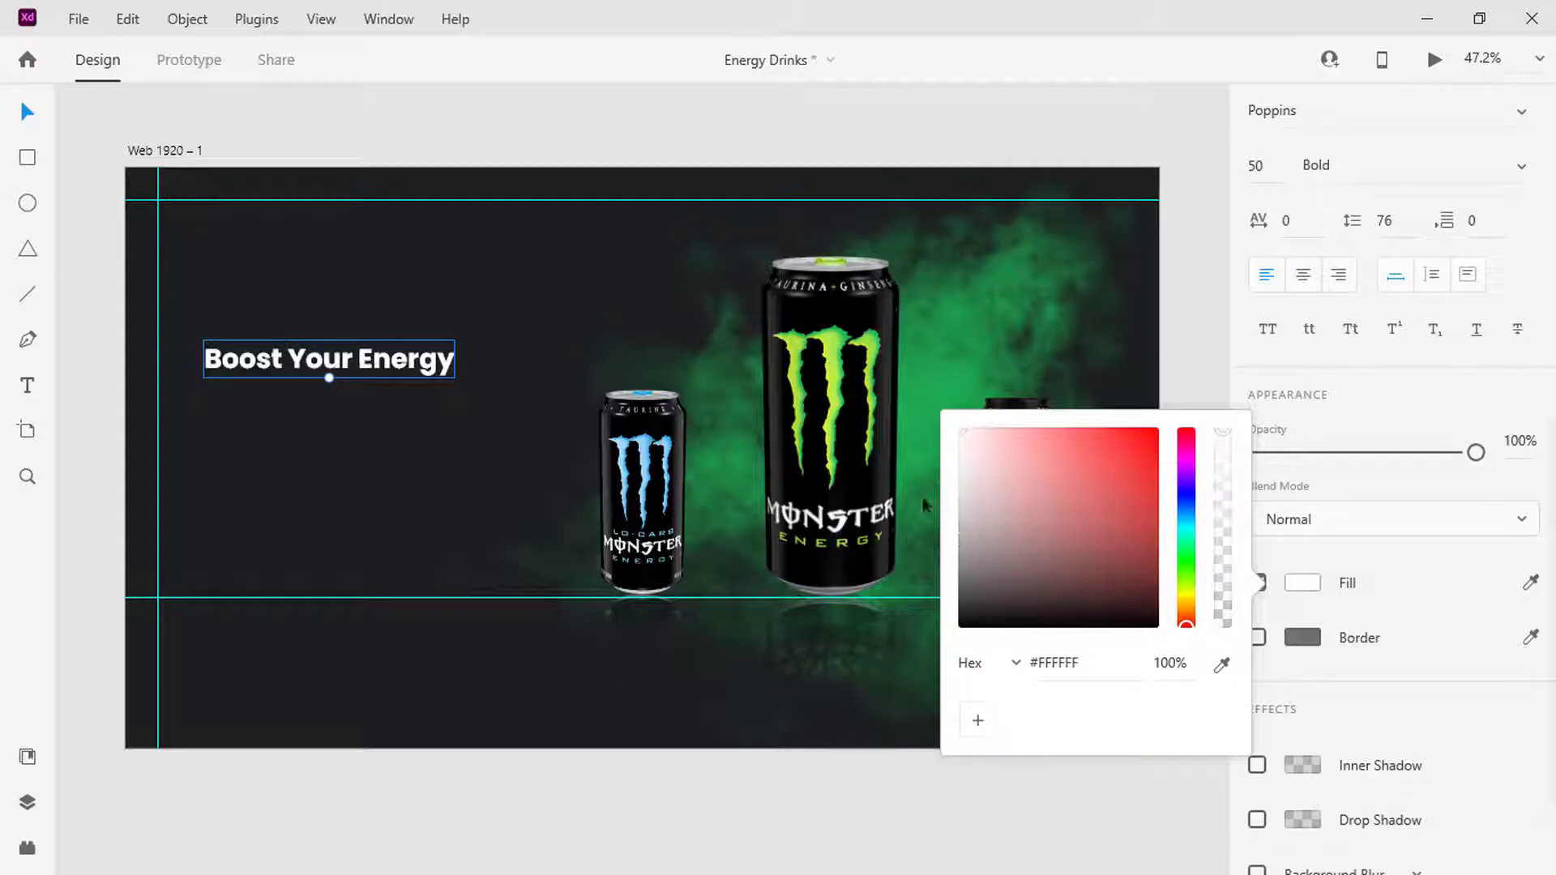
{"action": "left_click_drag", "start_coordinate": [324, 367], "coordinate": [276, 367]}
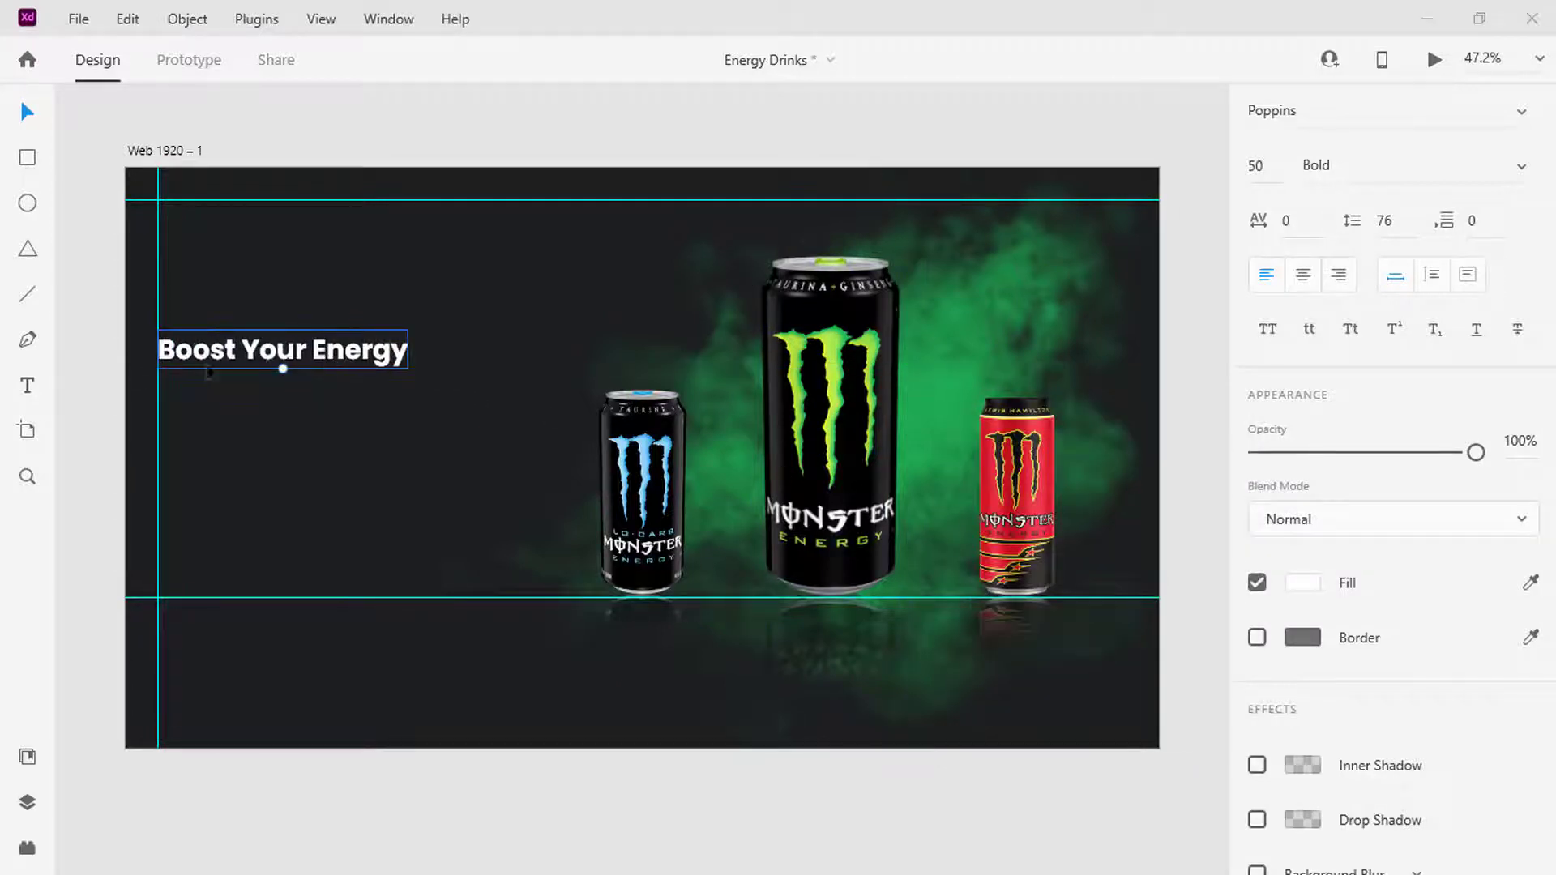
Add a white Lorem ipsum paragraph in Poppins Regular, size 20, below the heading and aligned with it.
{"action": "left_click", "coordinate": [27, 385]}
{"action": "type", "text": "Lorem ipsum dolor sit amet, consectetur adipiscing elit, sed do eiusmod tempor incididunt ut labore et dolore magna aliqua. Ut enim ad minim veniam, quis nostrud exercitation ullamconisi ut aliquip ex ea commodo consequat. Duis aute irure reprehenderit in voluptate velit esse cillum dolore. Lorem ipsum dolor sit amet, consectetur adipiscing elit, sed do eiusmod tempor incididunt ut labore et dolore magna aliqua. Ut enim ad minim veniam, quis nostrud exercitation ullamconisi ut aliquip xea commodo consequat. Duis aute irure reprehenderit in voluptate velit esse cillum dolore."}
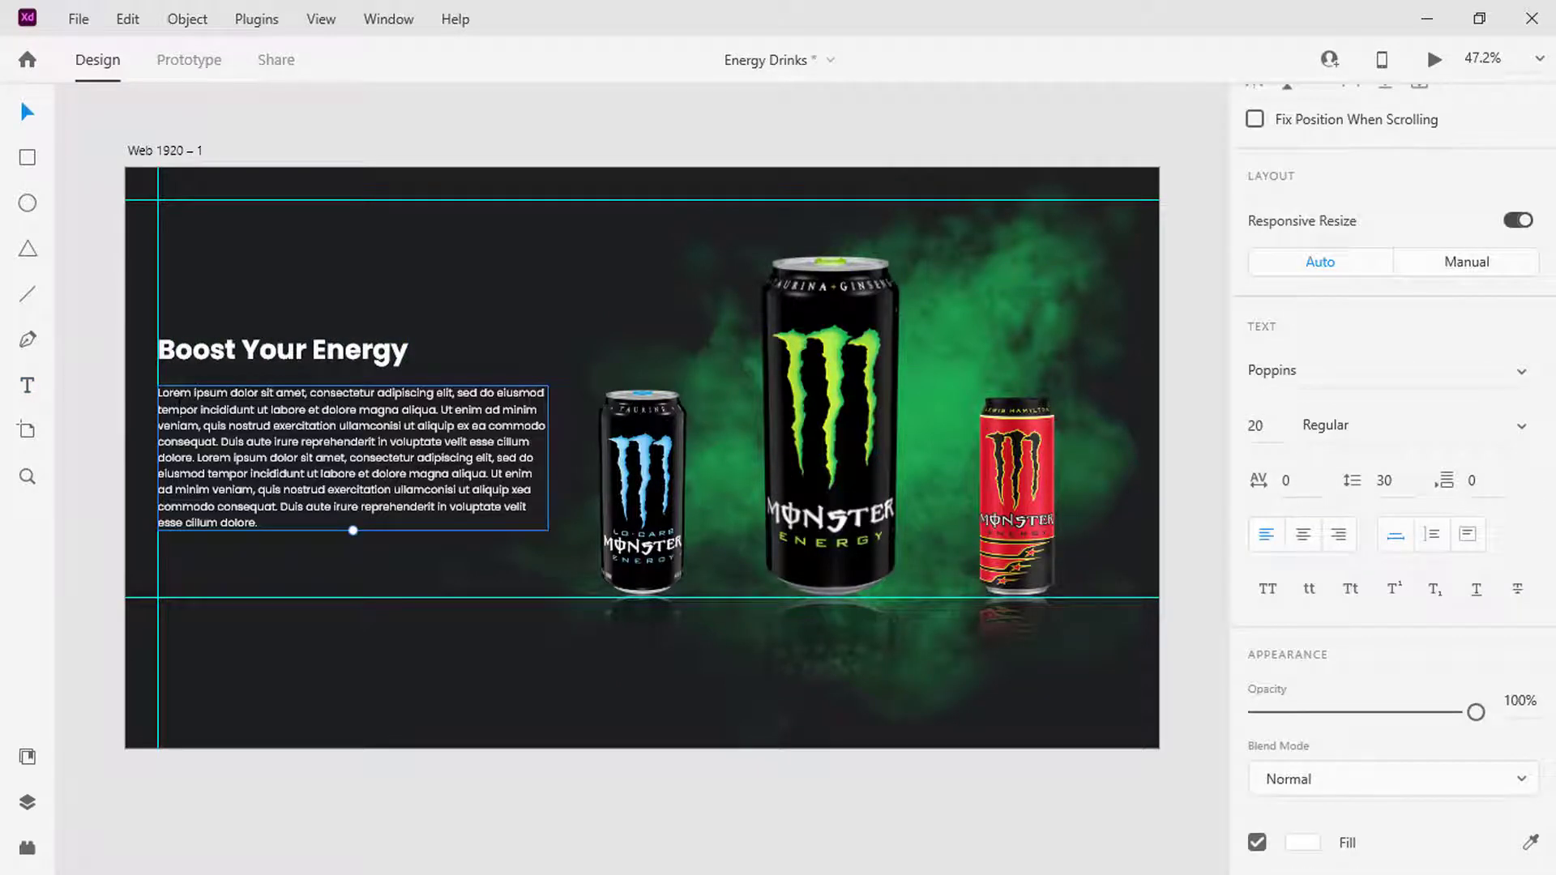
Draw a button rectangle about 217 by 49 below the paragraph and set its width to 173.
{"action": "left_click", "coordinate": [27, 159]}
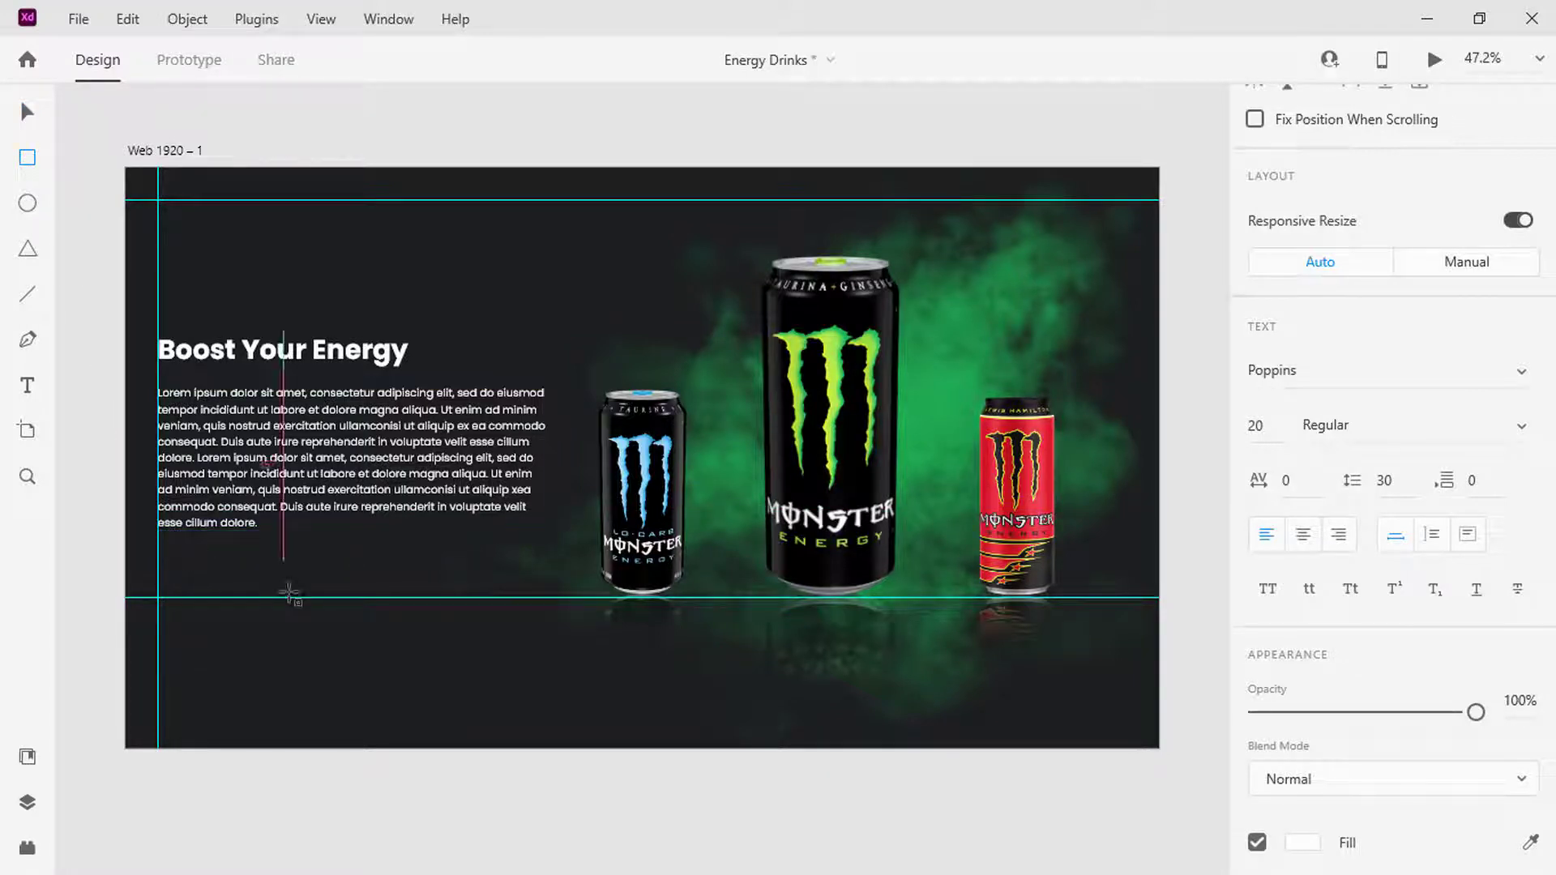
{"action": "left_click_drag", "start_coordinate": [176, 564], "coordinate": [293, 583]}
{"action": "scroll", "coordinate": [1297, 478], "scroll_direction": "up", "scroll_amount": 5}
{"action": "double_click", "coordinate": [1285, 316]}
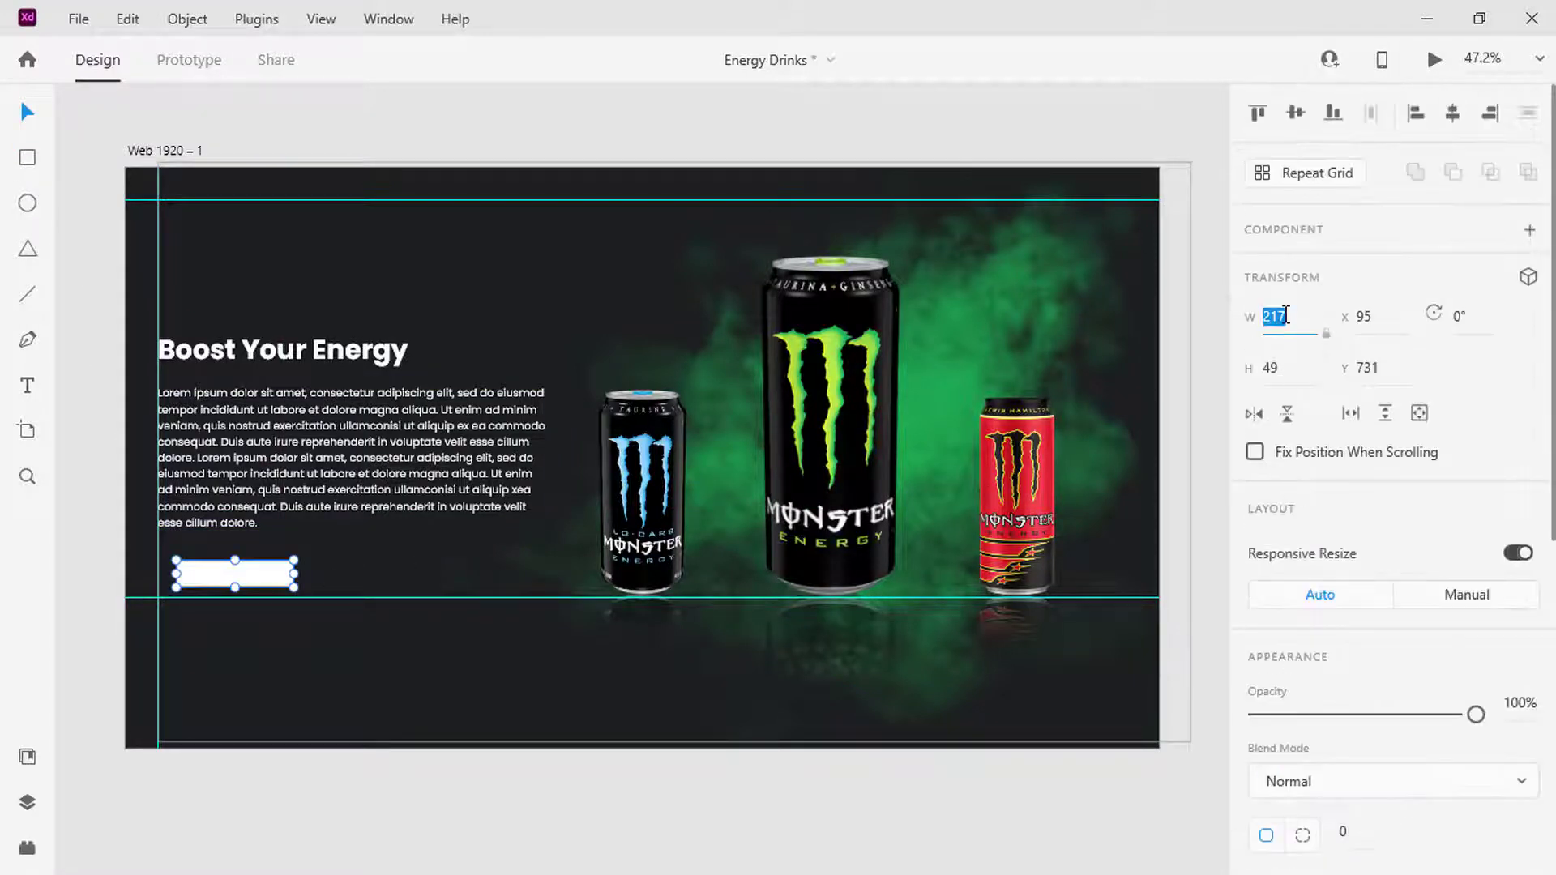
{"action": "type", "text": "173"}
{"action": "key", "text": "Tab"}
Round the button rectangle's corners with a radius of 50.
{"action": "scroll", "coordinate": [1297, 389], "scroll_direction": "down", "scroll_amount": 4}
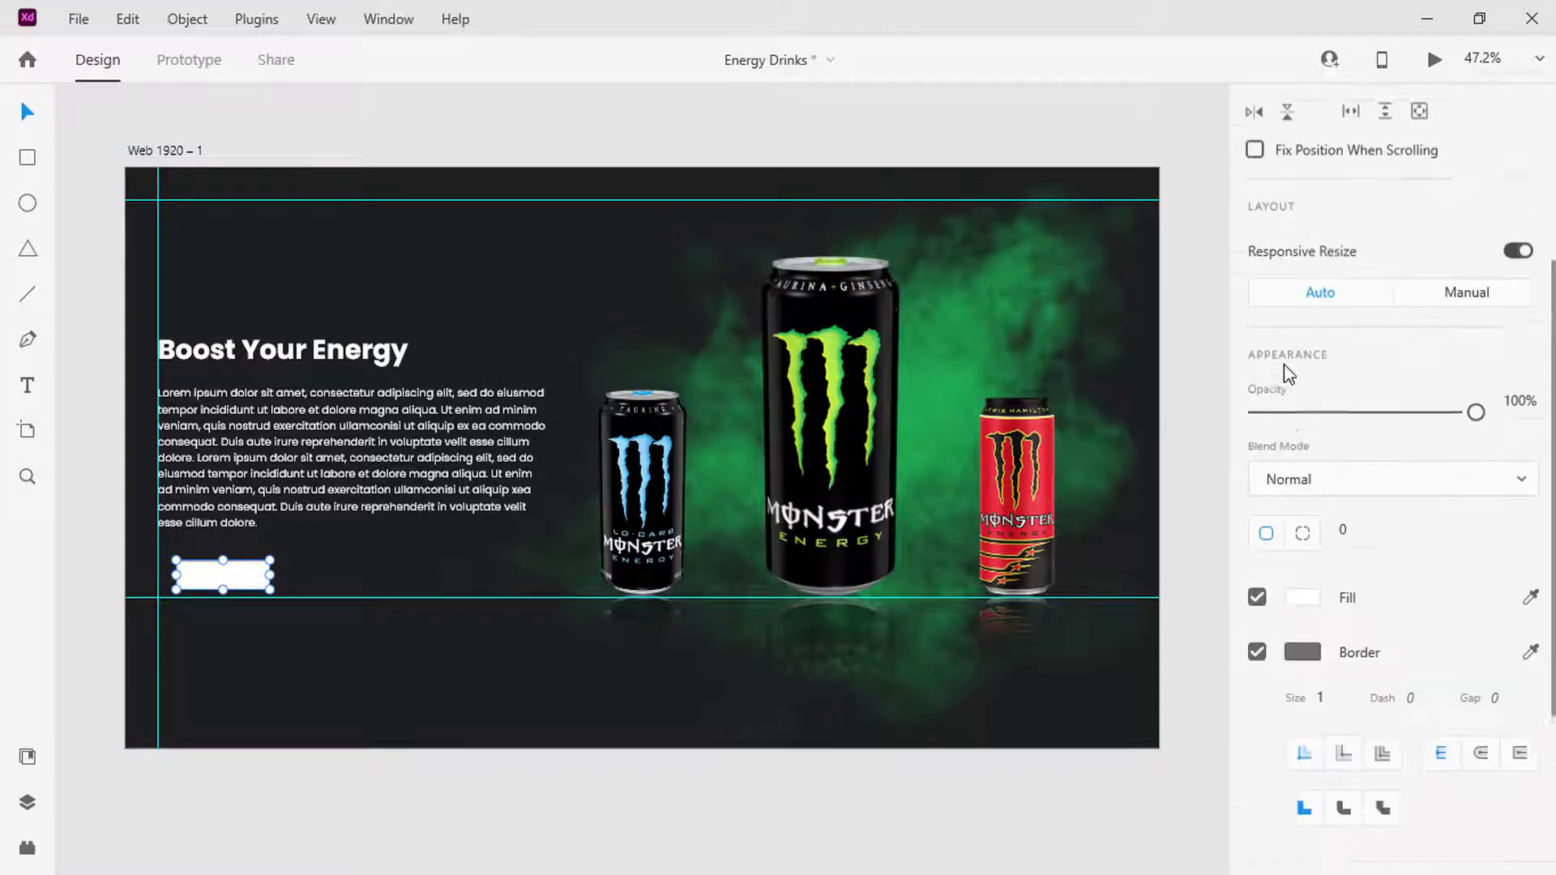
{"action": "type", "text": "50"}
{"action": "key", "text": "Return"}
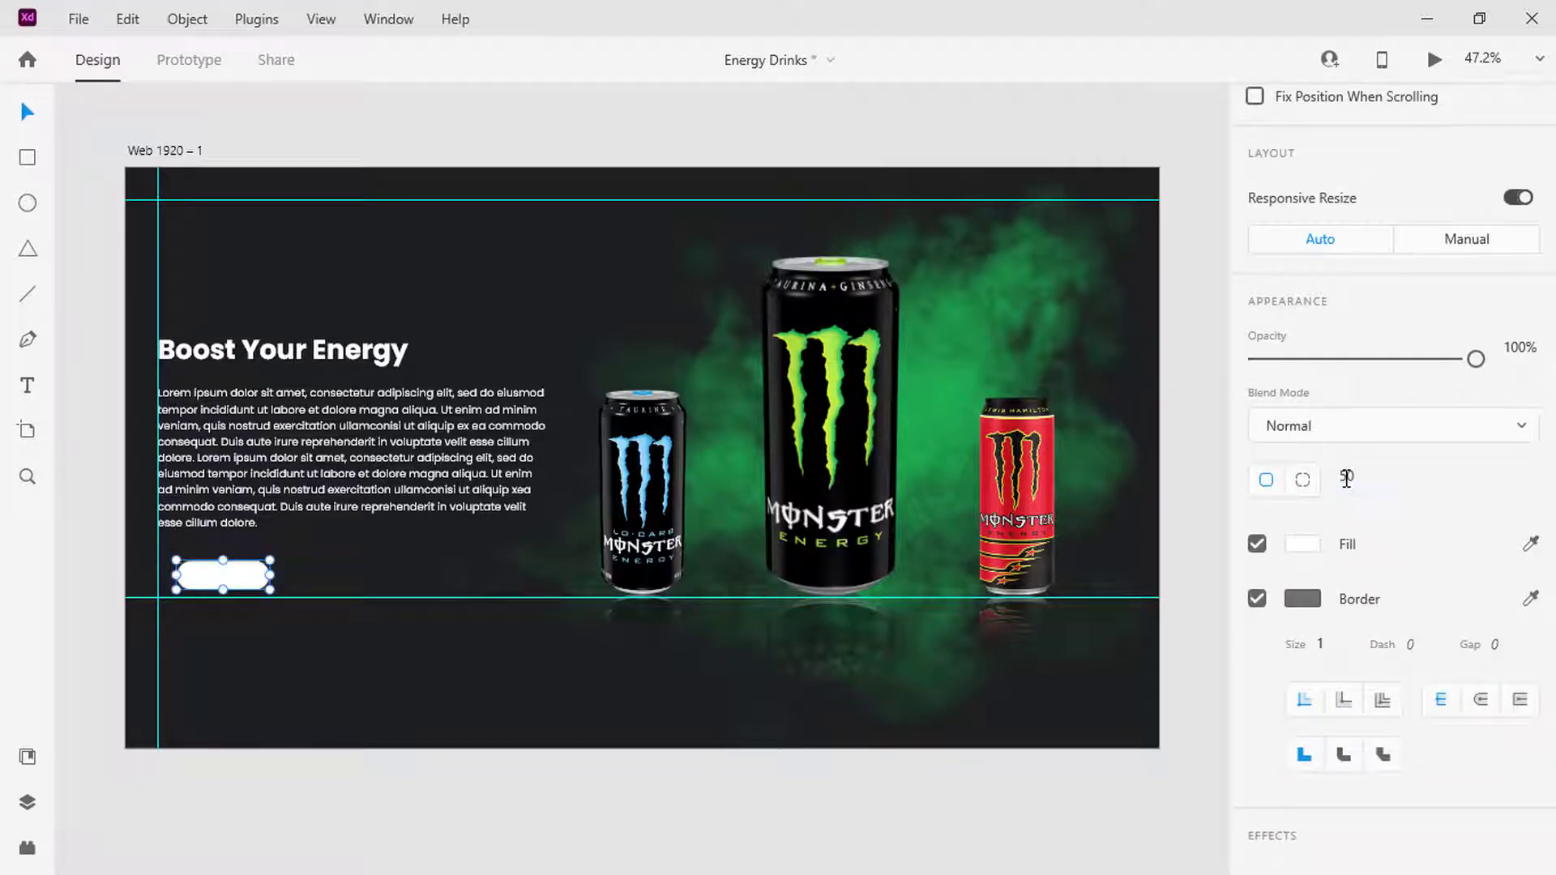
Remove the button rectangle's border and give it a linear gradient fill with #1DB754 as the first colour.
{"action": "left_click", "coordinate": [1257, 599]}
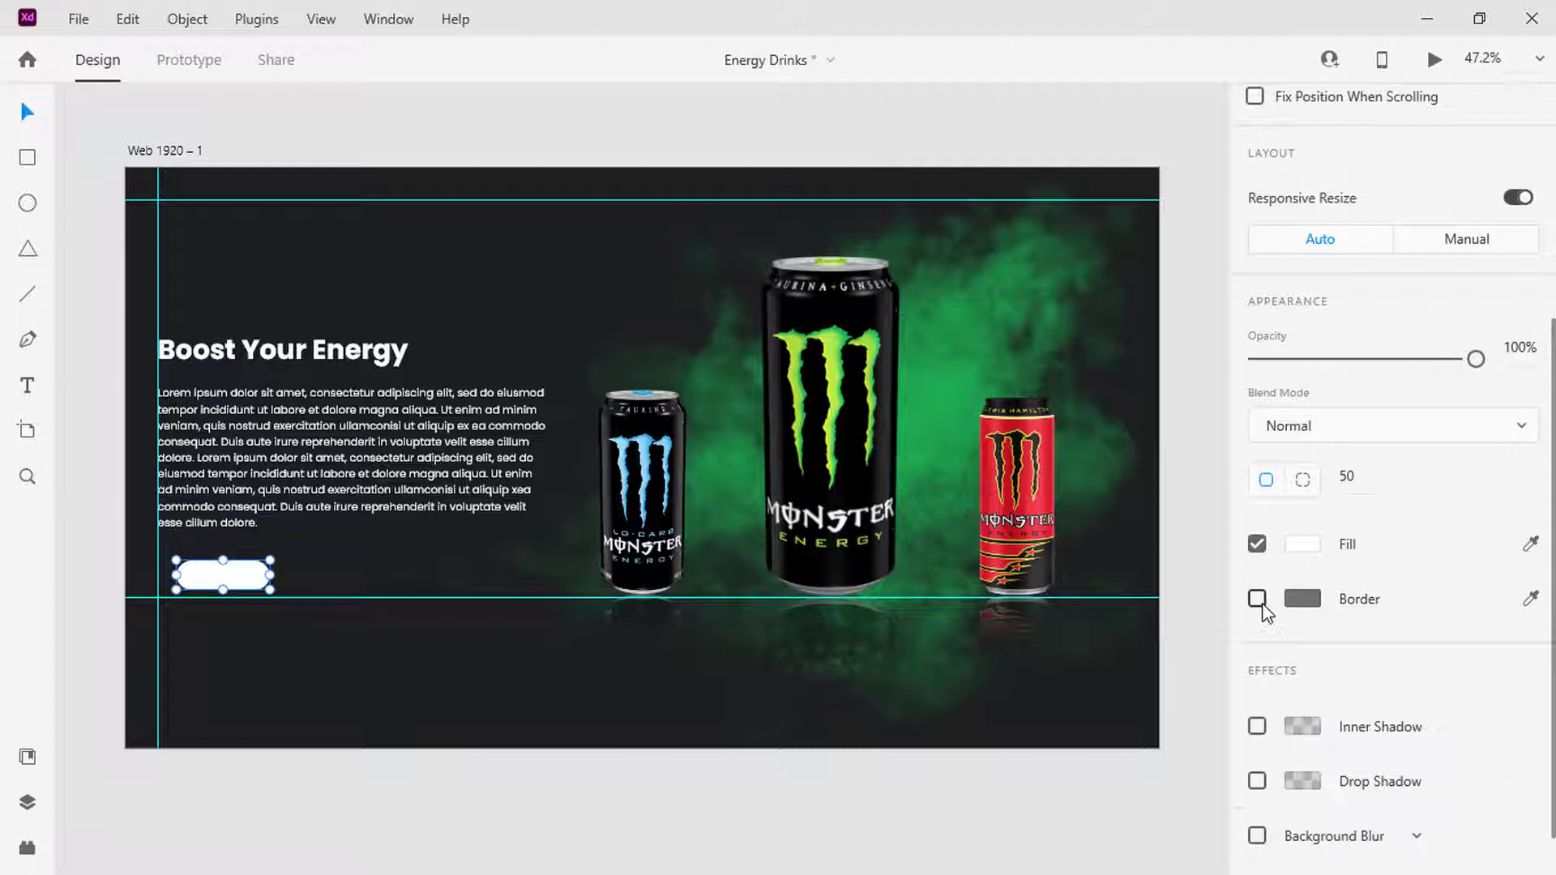
{"action": "left_click", "coordinate": [1307, 546]}
{"action": "left_click", "coordinate": [1059, 383]}
{"action": "left_click", "coordinate": [1034, 424]}
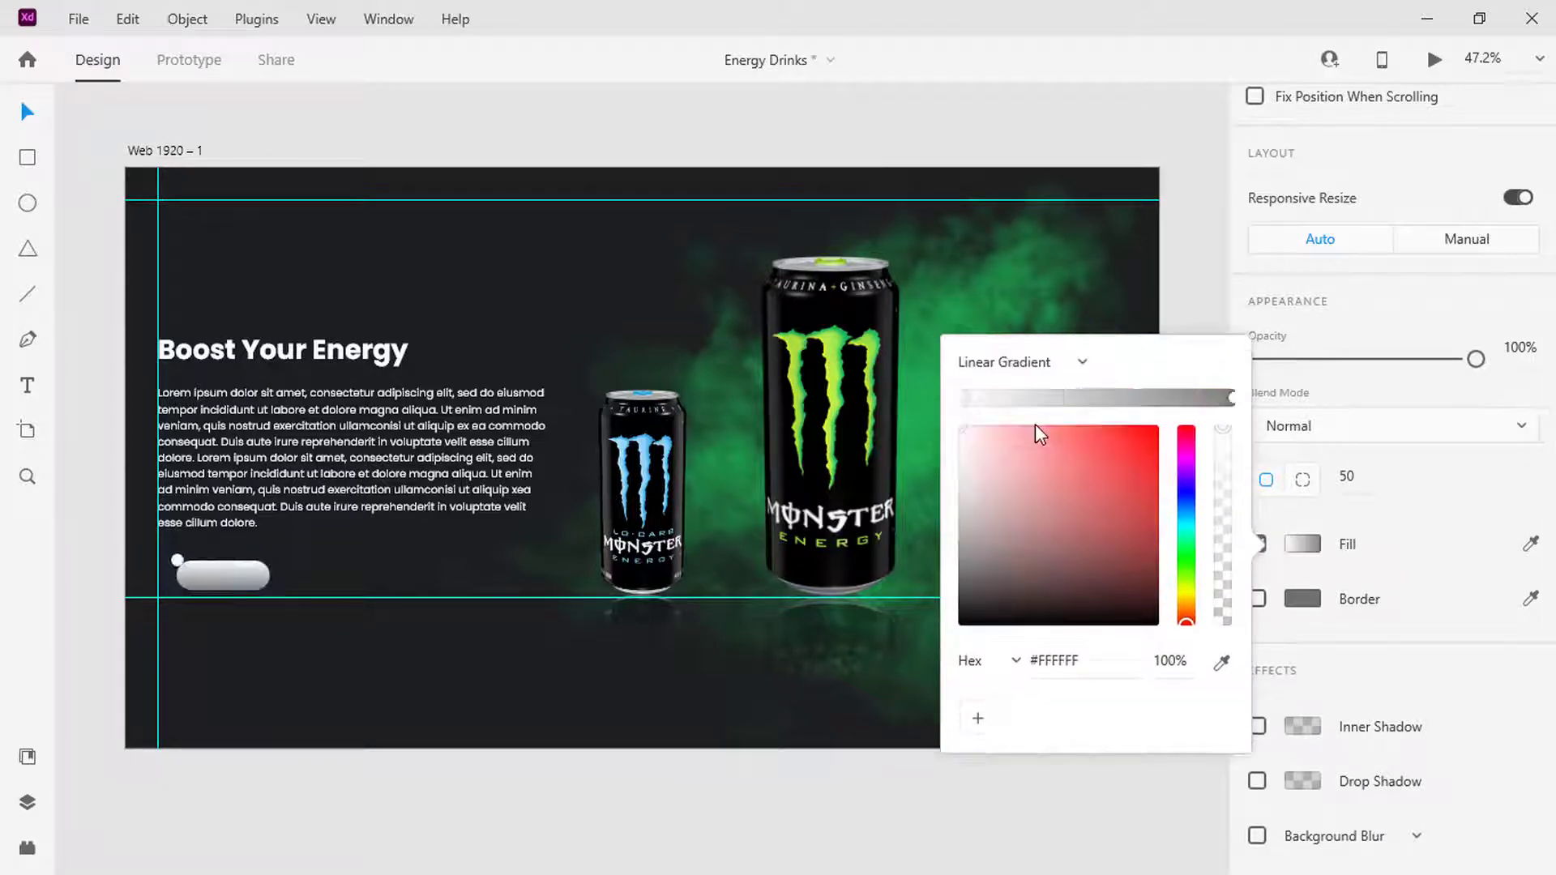
{"action": "left_click", "coordinate": [1062, 660]}
{"action": "type", "text": "1db"}
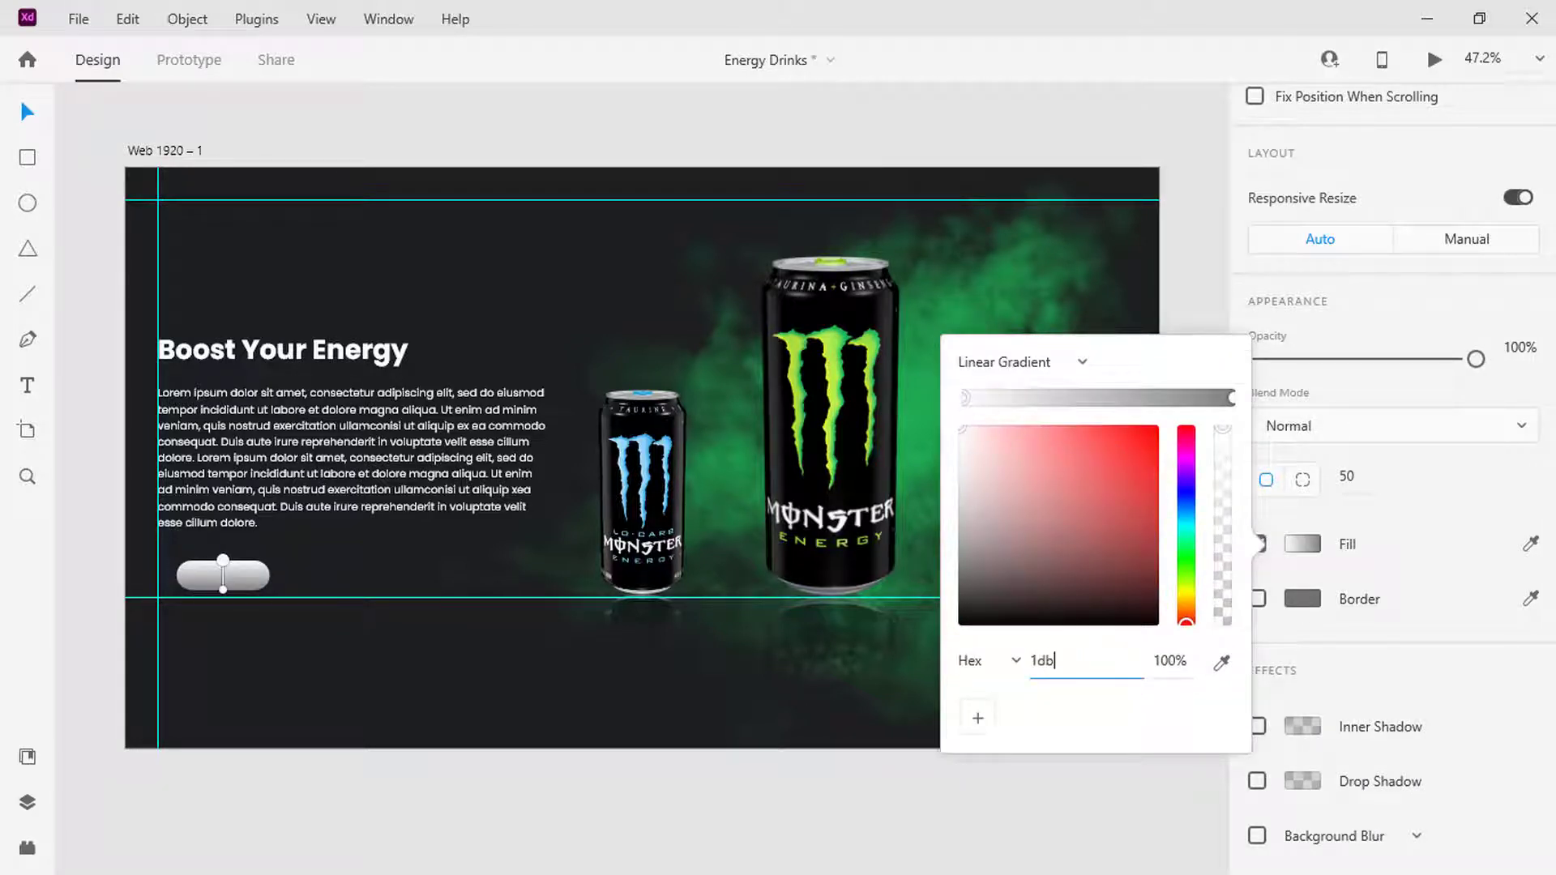
{"action": "type", "text": "754"}
{"action": "key", "text": "Return"}
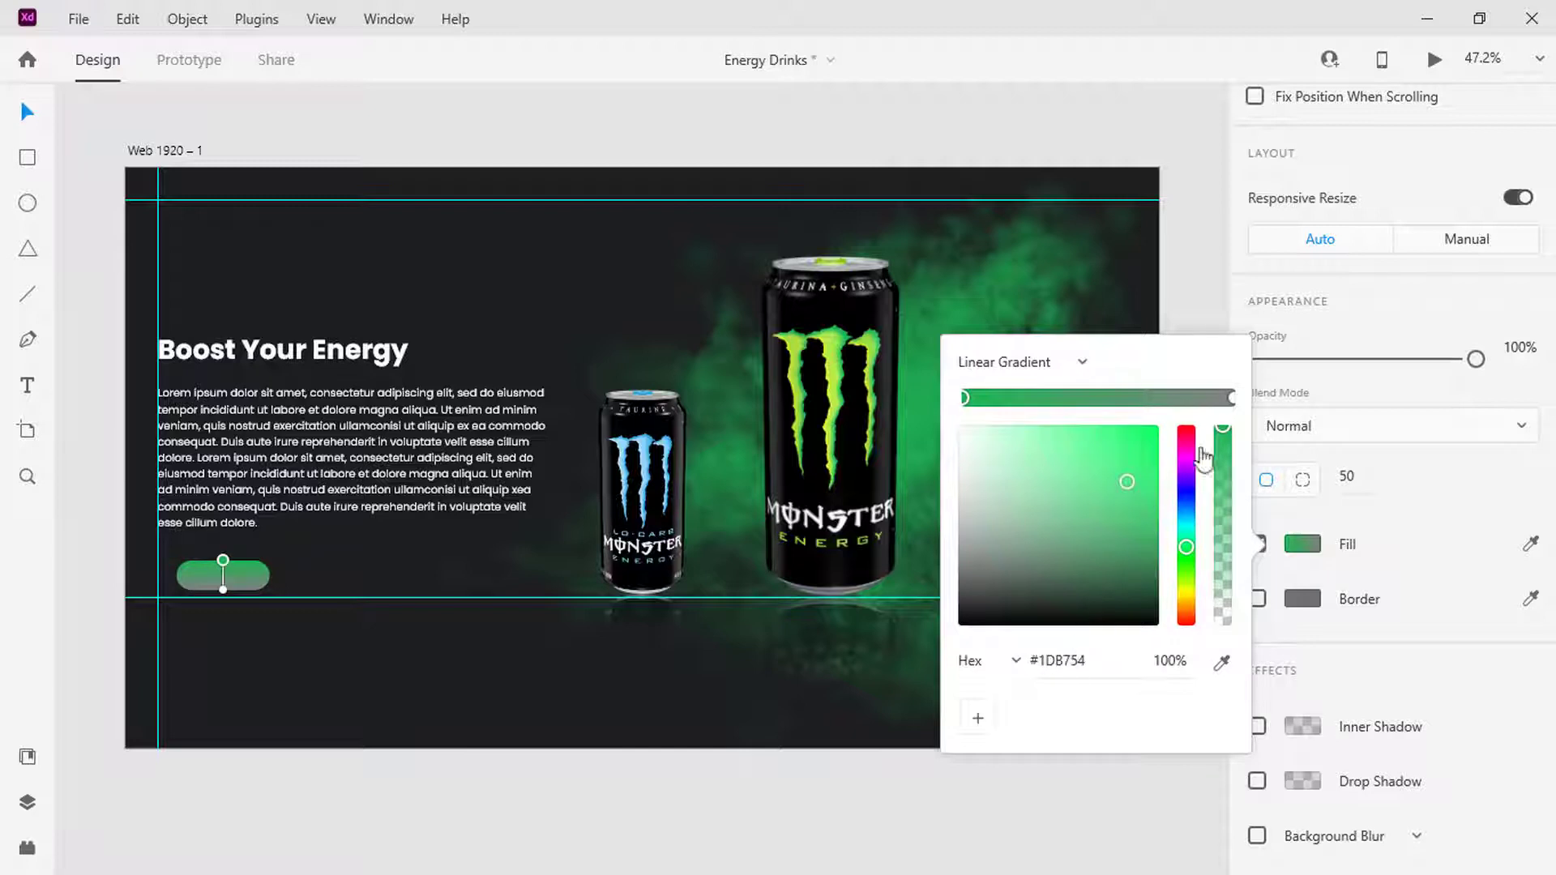
Set the button gradient's end colour to #B5ED49 and angle the gradient so it runs across the button.
{"action": "left_click", "coordinate": [1231, 397]}
{"action": "left_click", "coordinate": [1065, 659]}
{"action": "type", "text": "b5ed"}
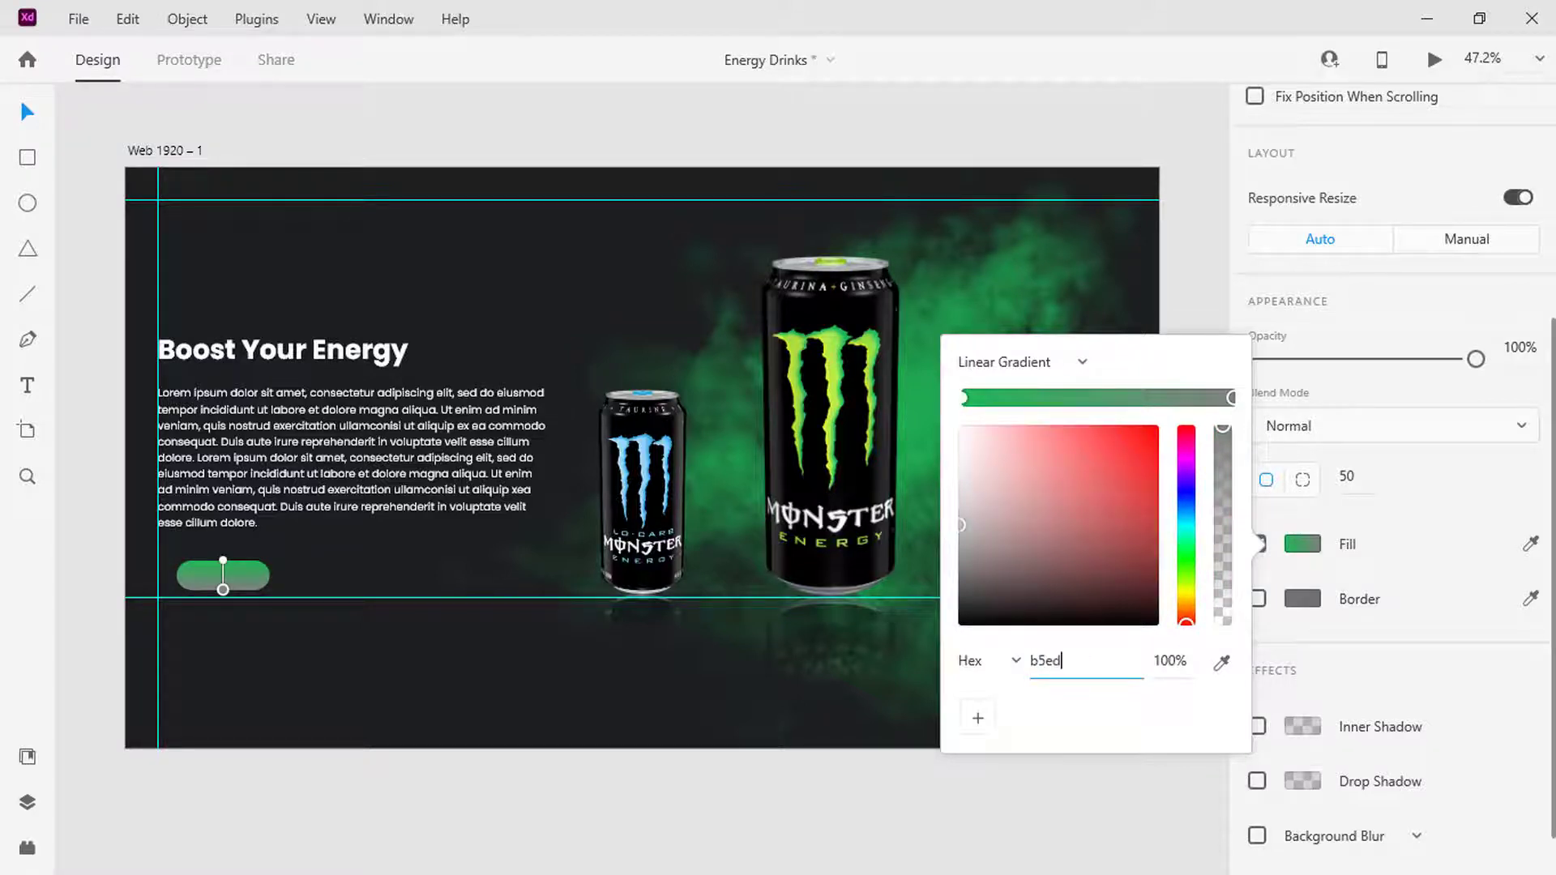
{"action": "type", "text": "49"}
{"action": "key", "text": "Return"}
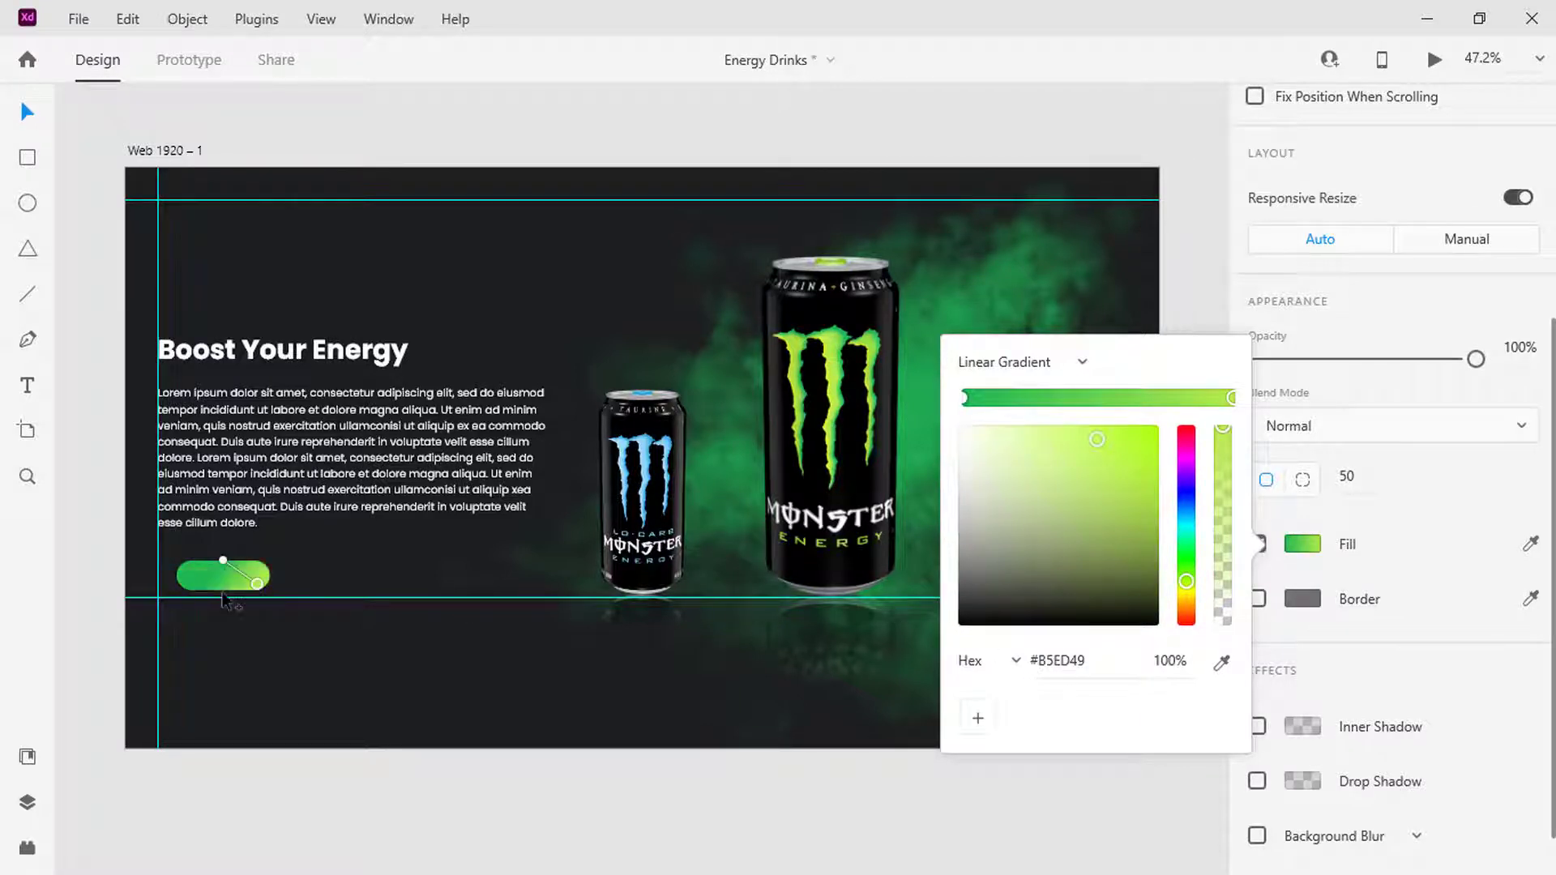
{"action": "left_click", "coordinate": [223, 560]}
{"action": "left_click", "coordinate": [246, 631]}
Add a text label "Shop" on the green button and select all its characters.
{"action": "scroll", "coordinate": [245, 631], "scroll_direction": "up", "scroll_amount": 5}
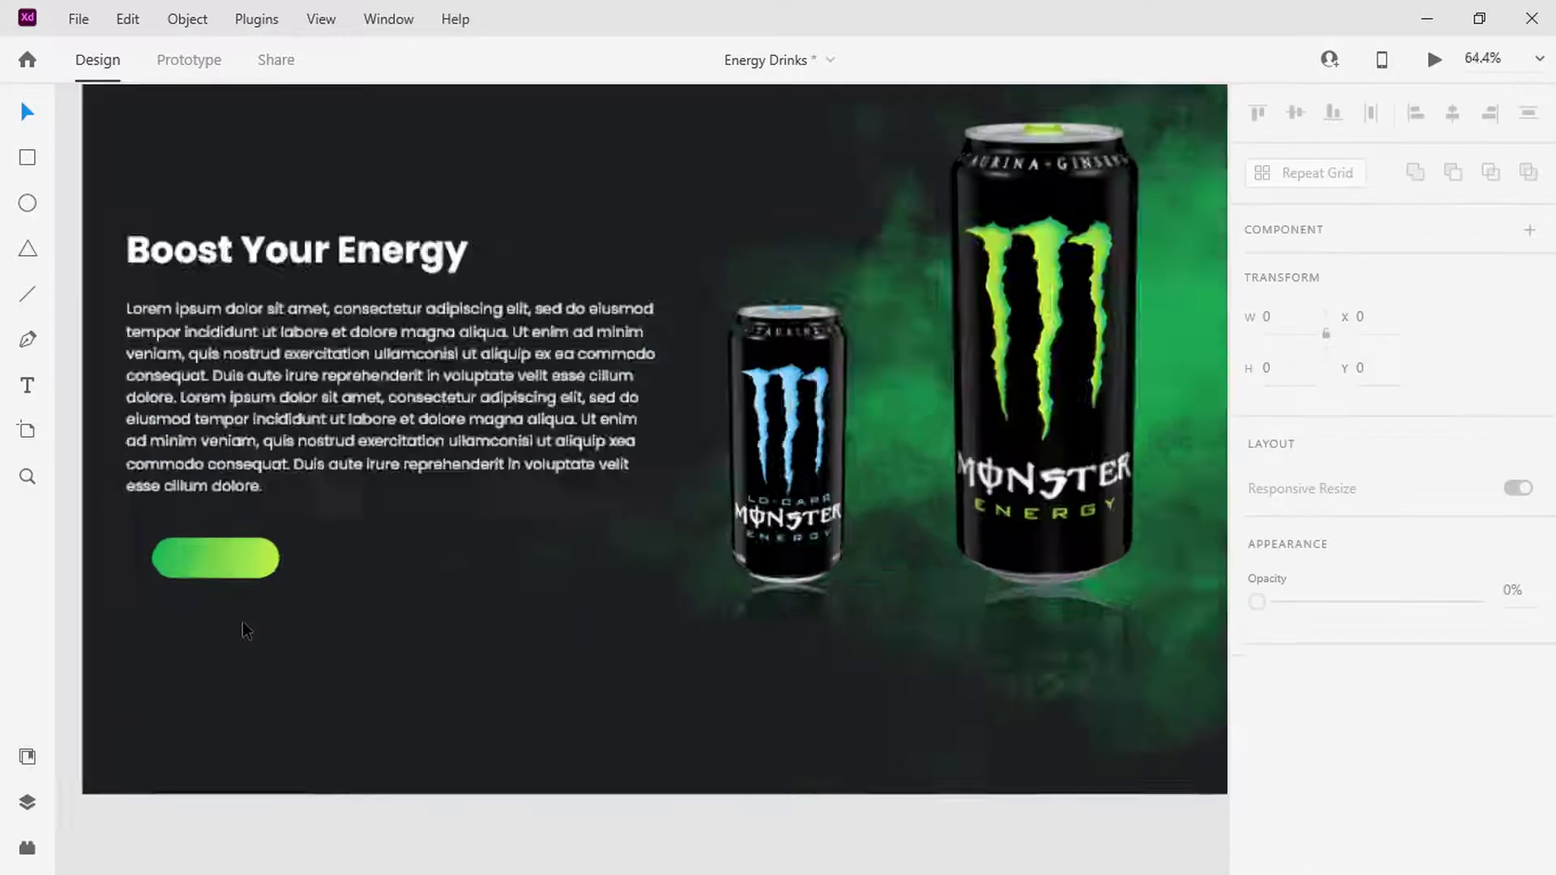
{"action": "left_click", "coordinate": [32, 384]}
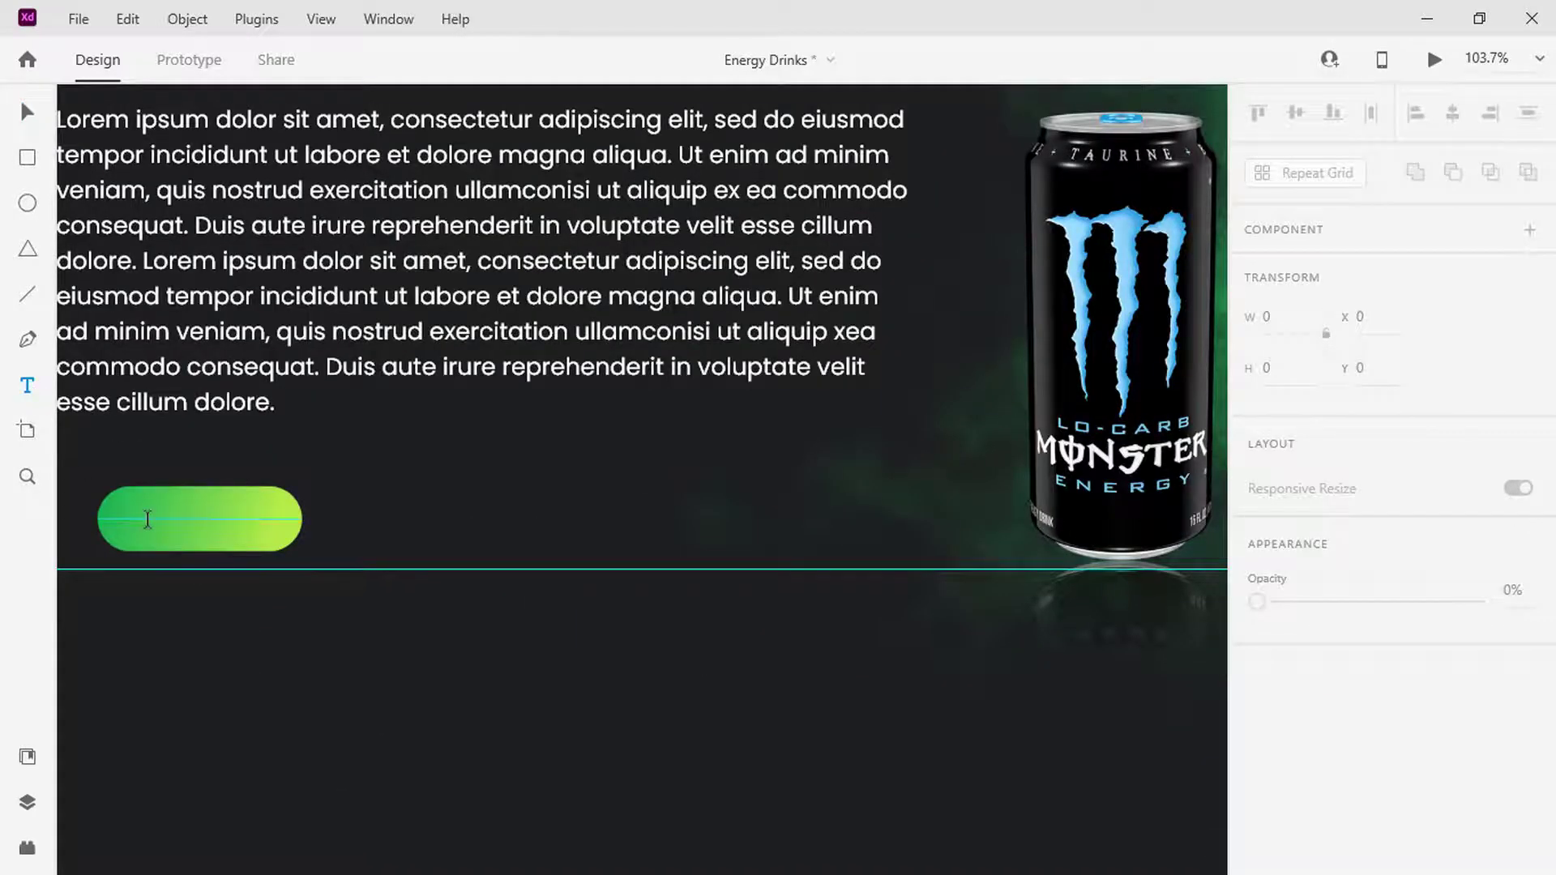
{"action": "left_click", "coordinate": [148, 519]}
{"action": "type", "text": "Shop"}
{"action": "key", "text": "ctrl+a"}
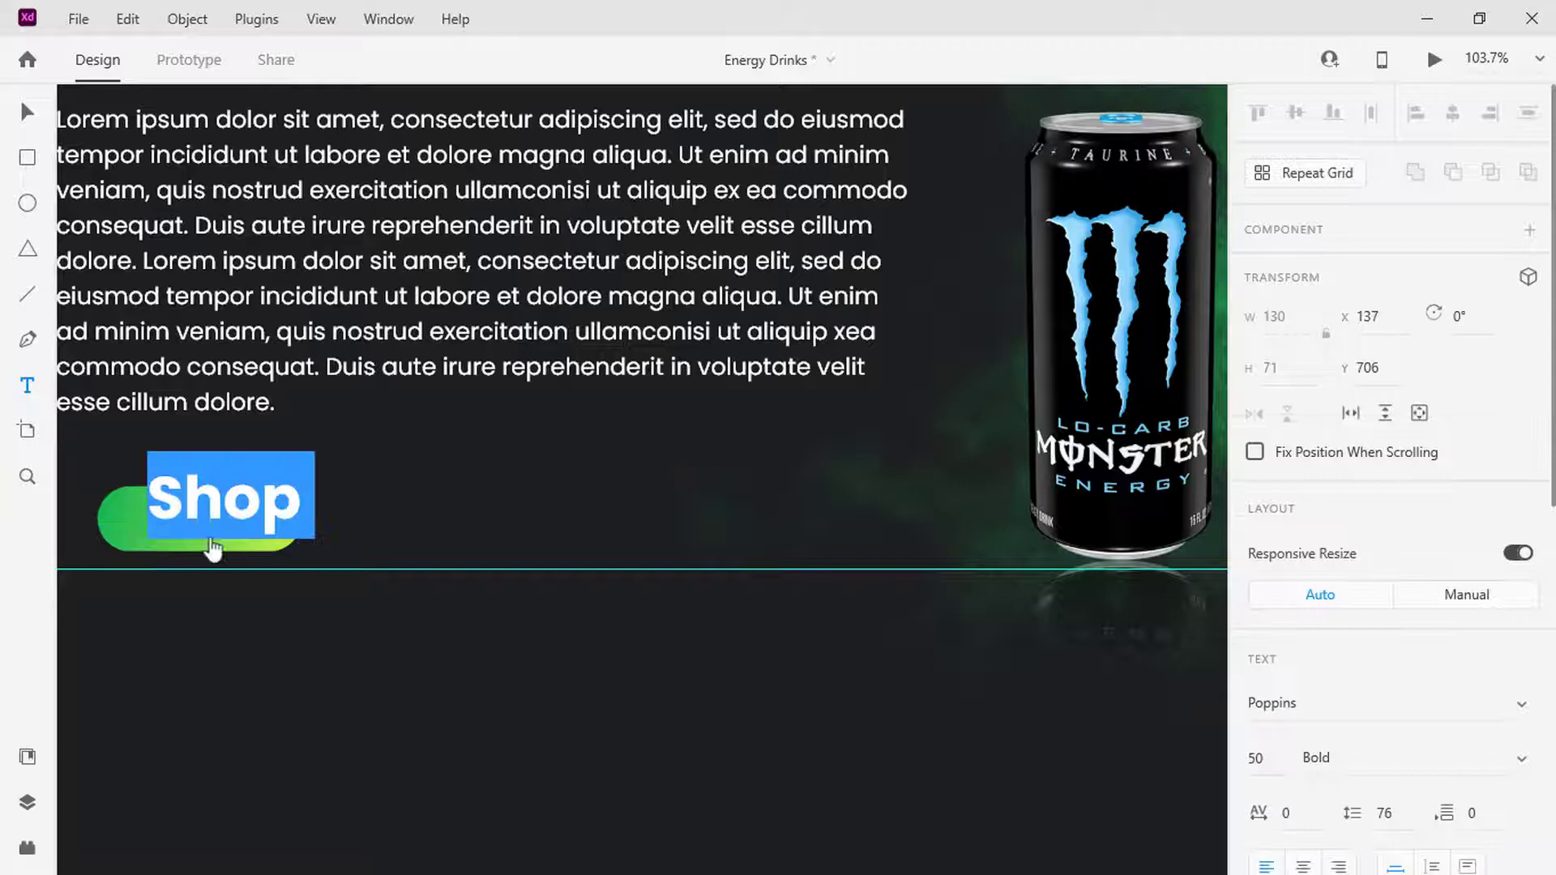
Format the "Shop" label in Poppins Regular, size 20.
{"action": "left_click", "coordinate": [1267, 762]}
{"action": "type", "text": "20"}
{"action": "key", "text": "Return"}
{"action": "left_click", "coordinate": [1344, 760]}
{"action": "type", "text": "Regular"}
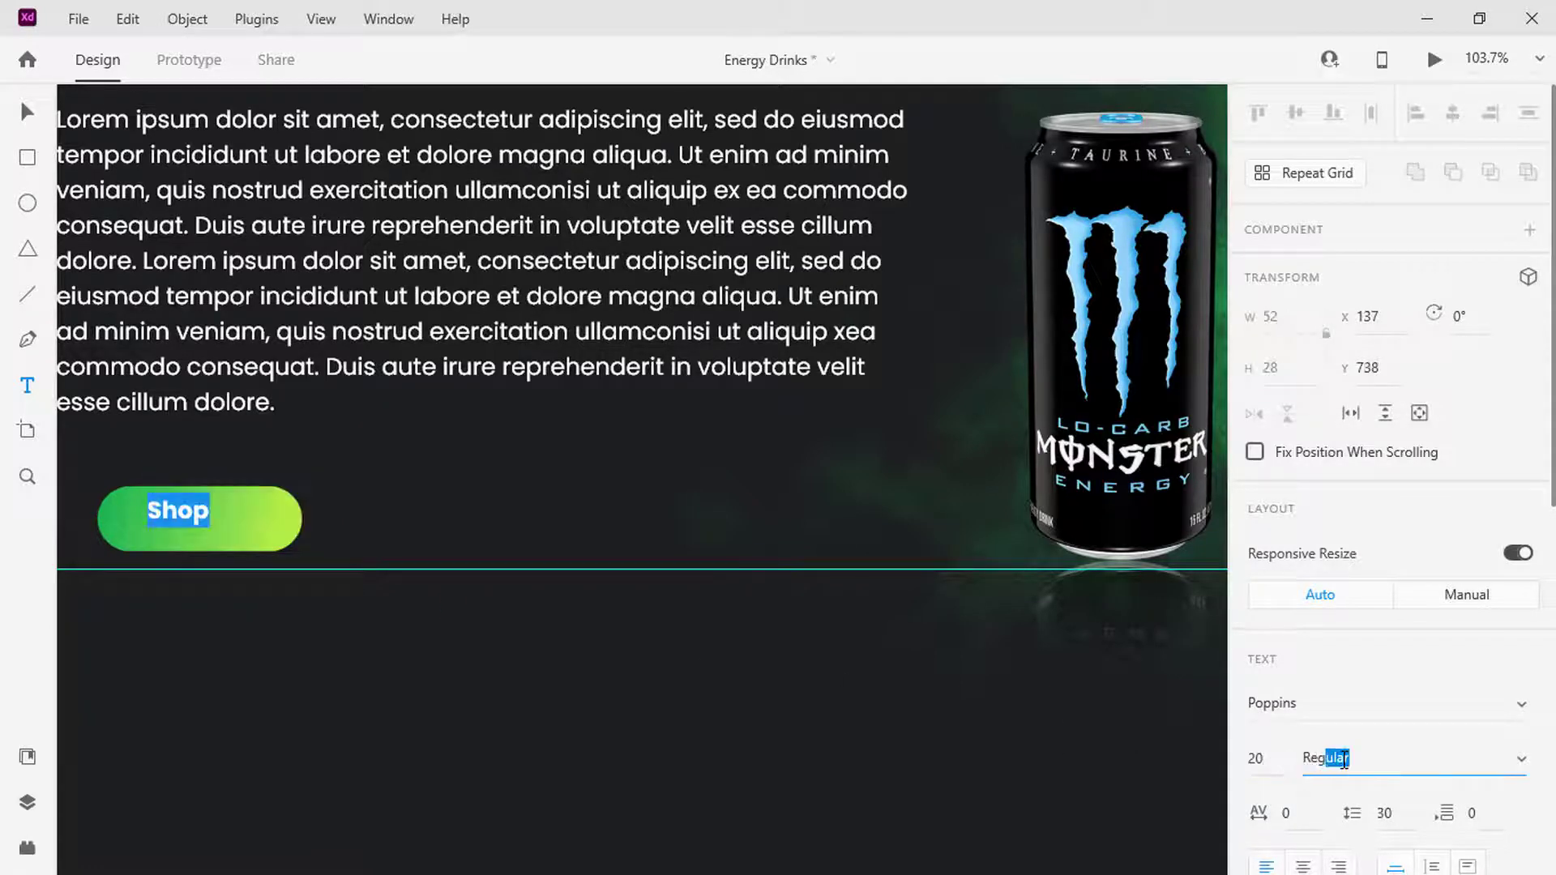
{"action": "key", "text": "Return"}
{"action": "key", "text": "Escape"}
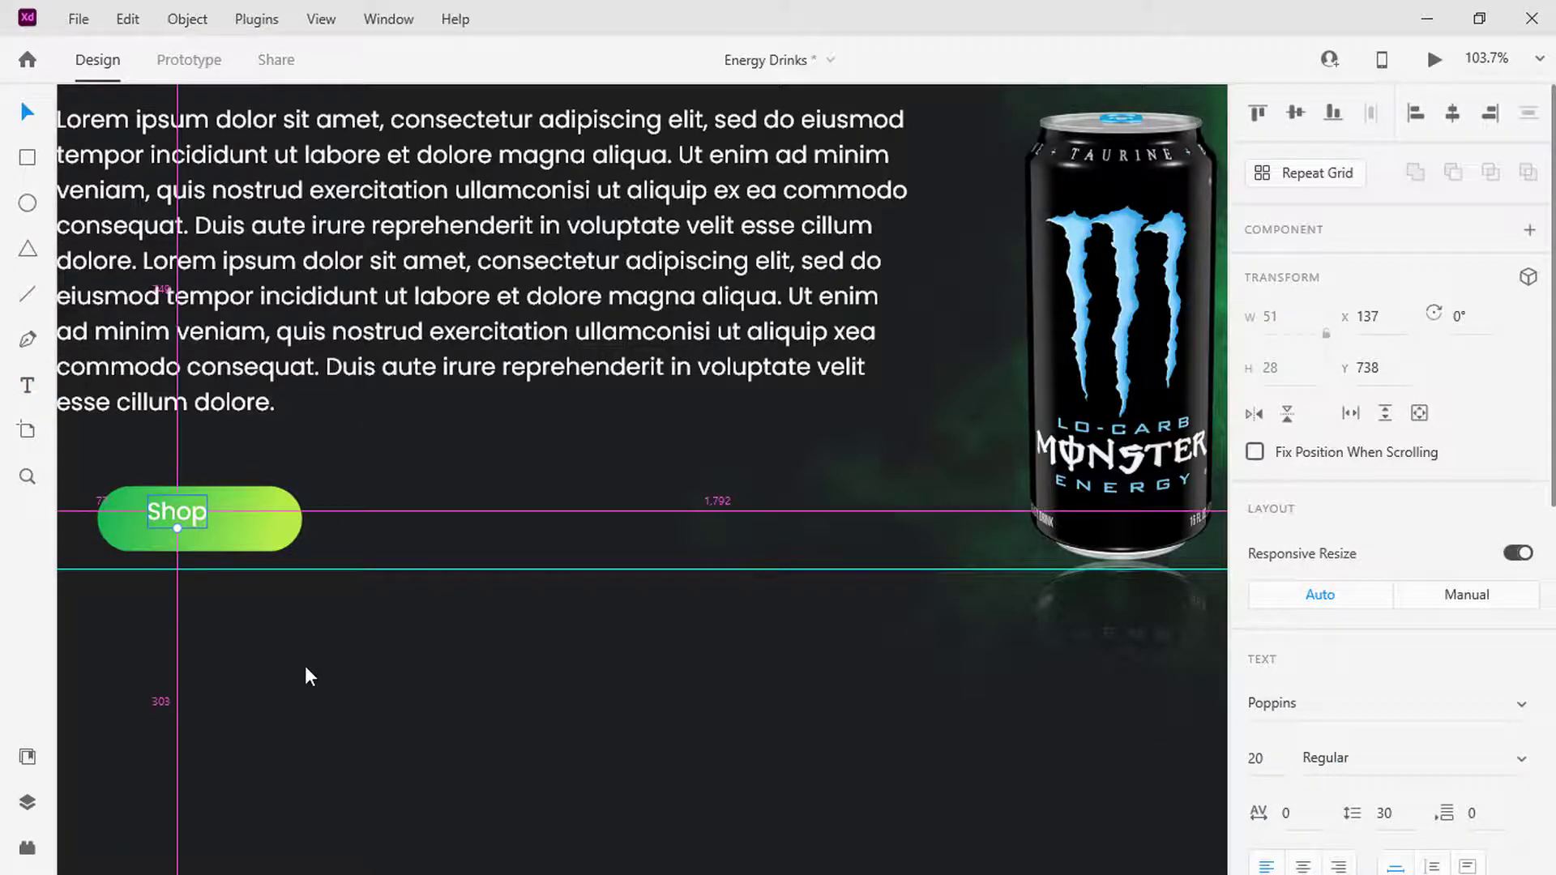
Import the shopping cart icon beside the button from the file window and fill it with white (#FFFFFF).
{"action": "key", "text": "alt+Tab"}
{"action": "left_click_drag", "start_coordinate": [459, 163], "coordinate": [374, 548]}
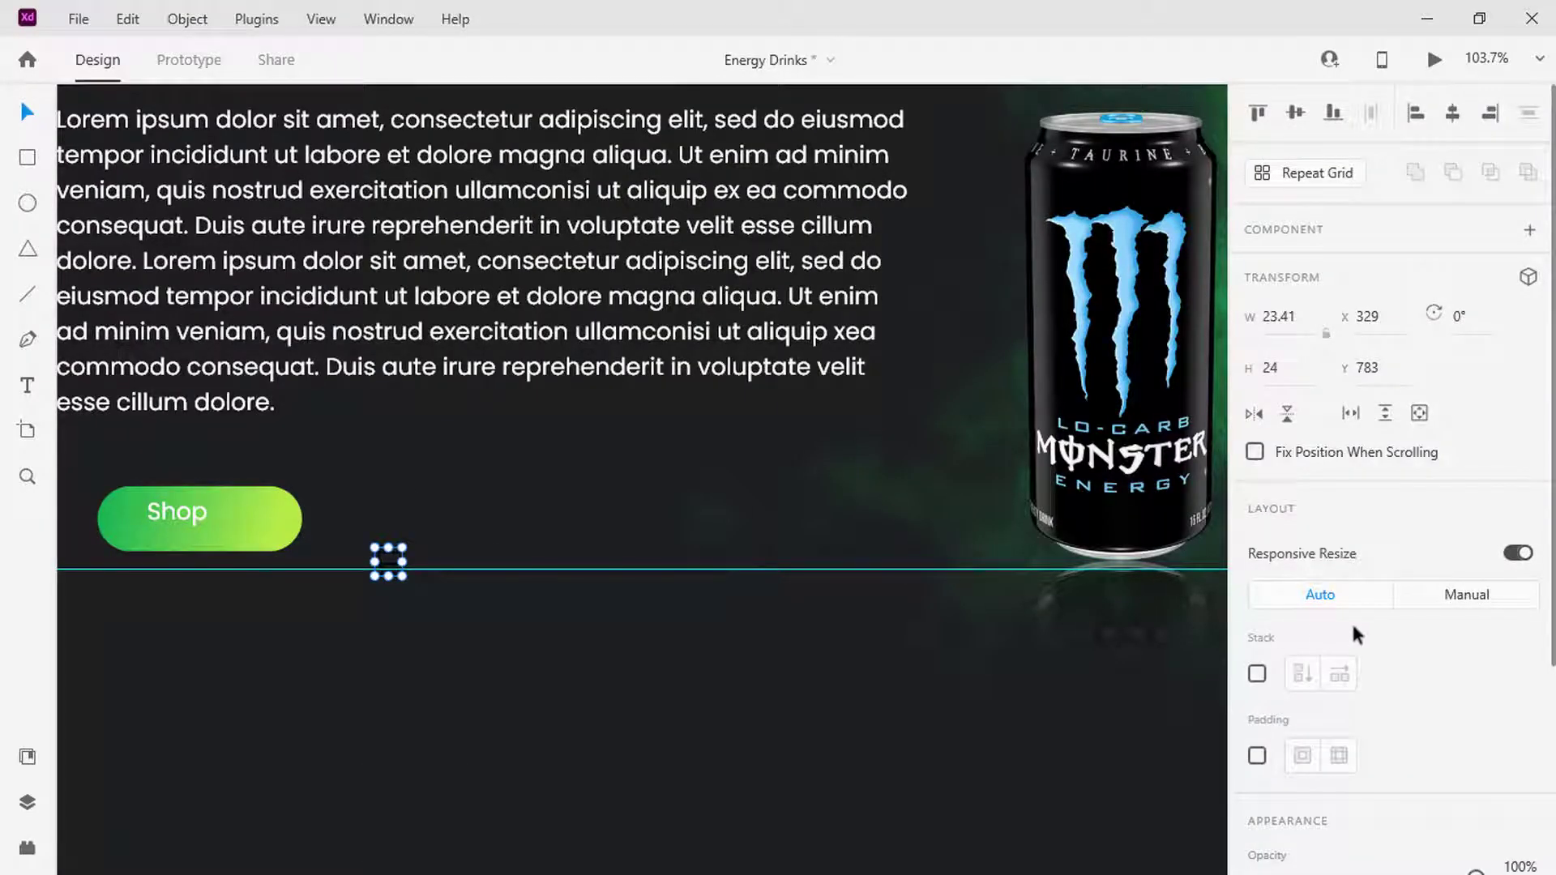
{"action": "scroll", "coordinate": [1359, 641], "scroll_direction": "down", "scroll_amount": 3}
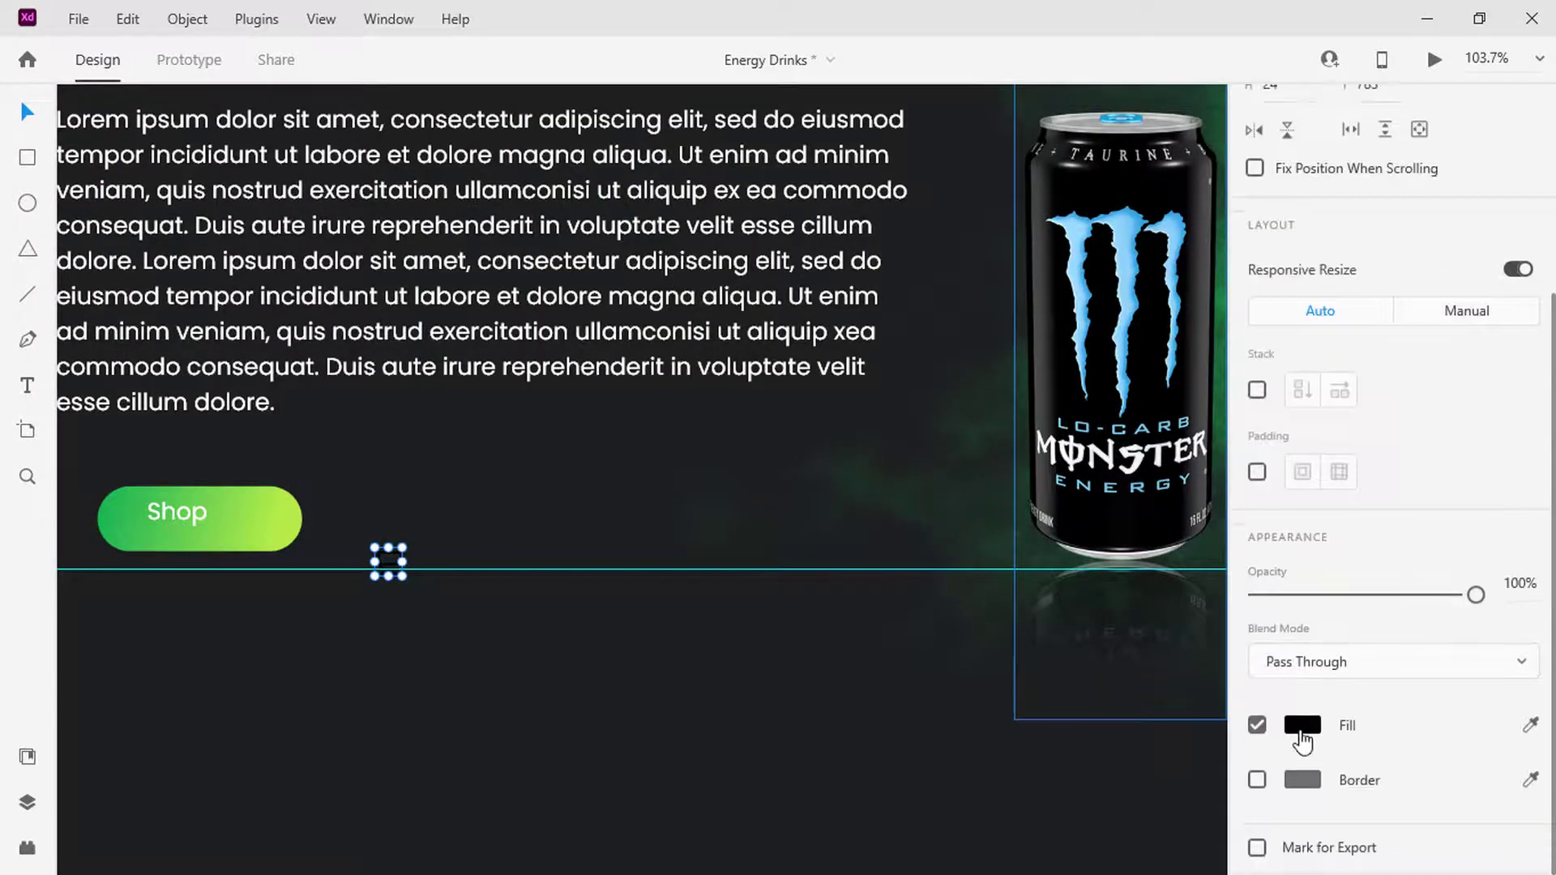
{"action": "left_click", "coordinate": [1303, 740]}
{"action": "type", "text": "fff"}
{"action": "key", "text": "Return"}
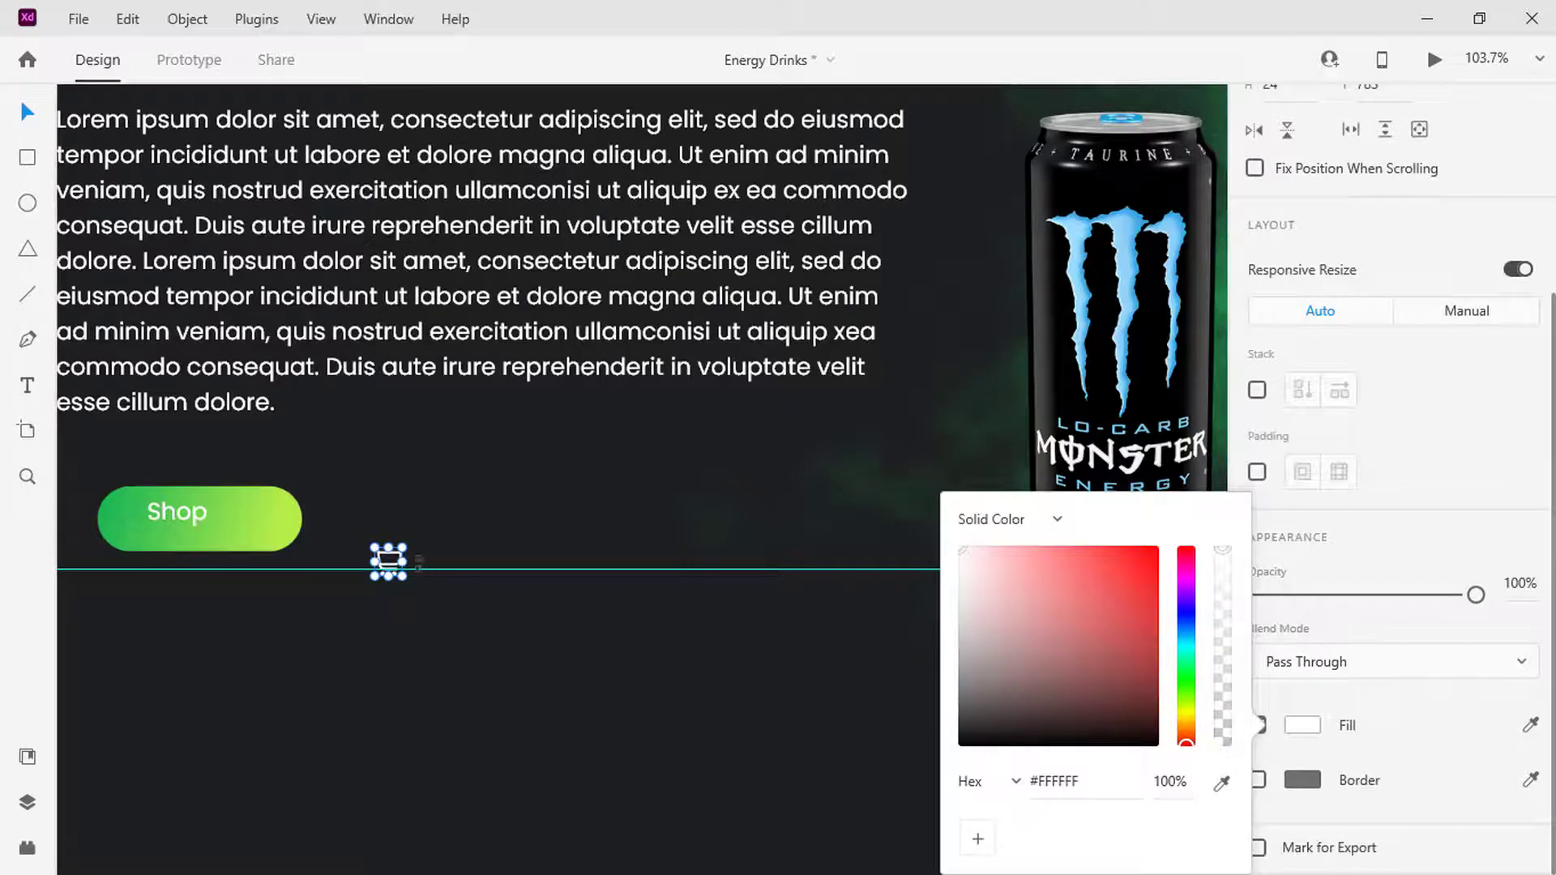
Move the cart icon onto the button beside "Shop" and align the icon and label to each other's vertical middle.
{"action": "left_click", "coordinate": [388, 560]}
{"action": "left_click_drag", "start_coordinate": [388, 561], "coordinate": [261, 525]}
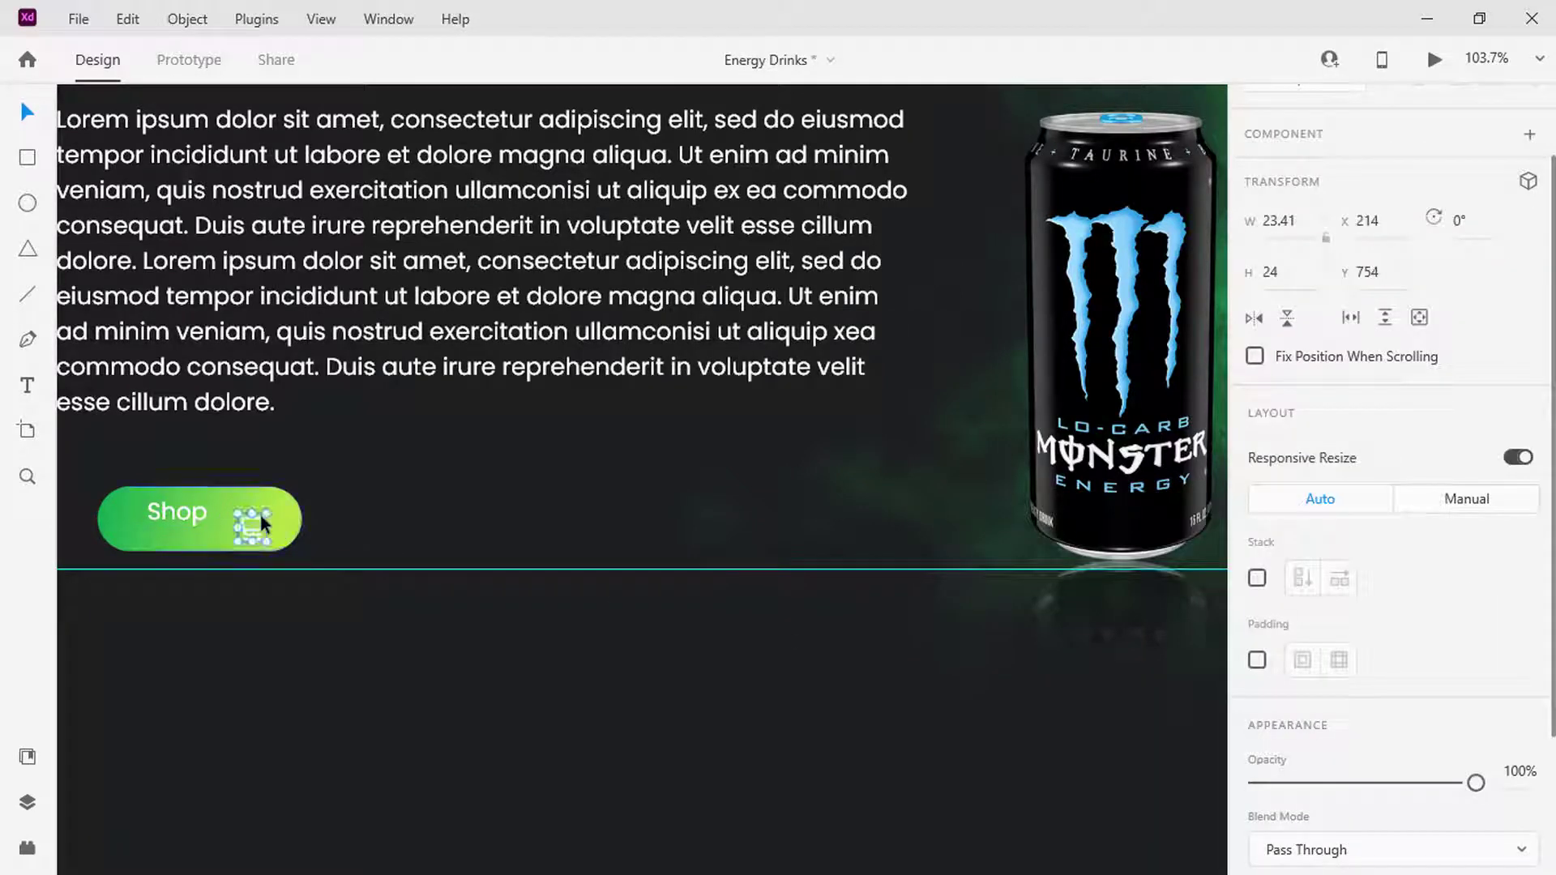
{"action": "left_click", "coordinate": [177, 514], "text": "shift"}
{"action": "scroll", "coordinate": [1442, 462], "scroll_direction": "up", "scroll_amount": 2}
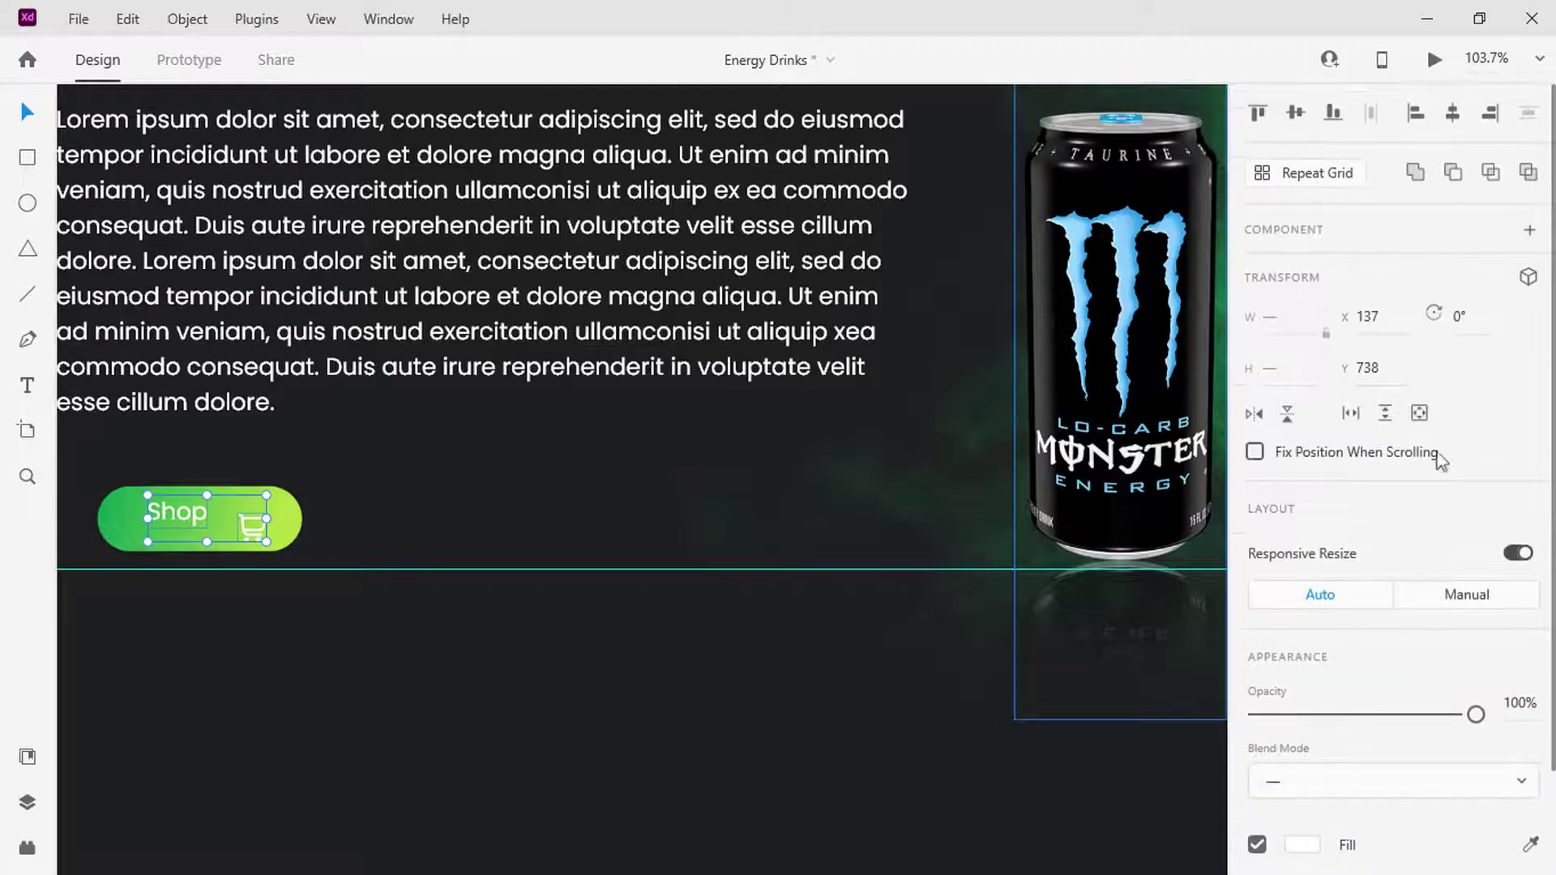
{"action": "left_click", "coordinate": [1296, 115]}
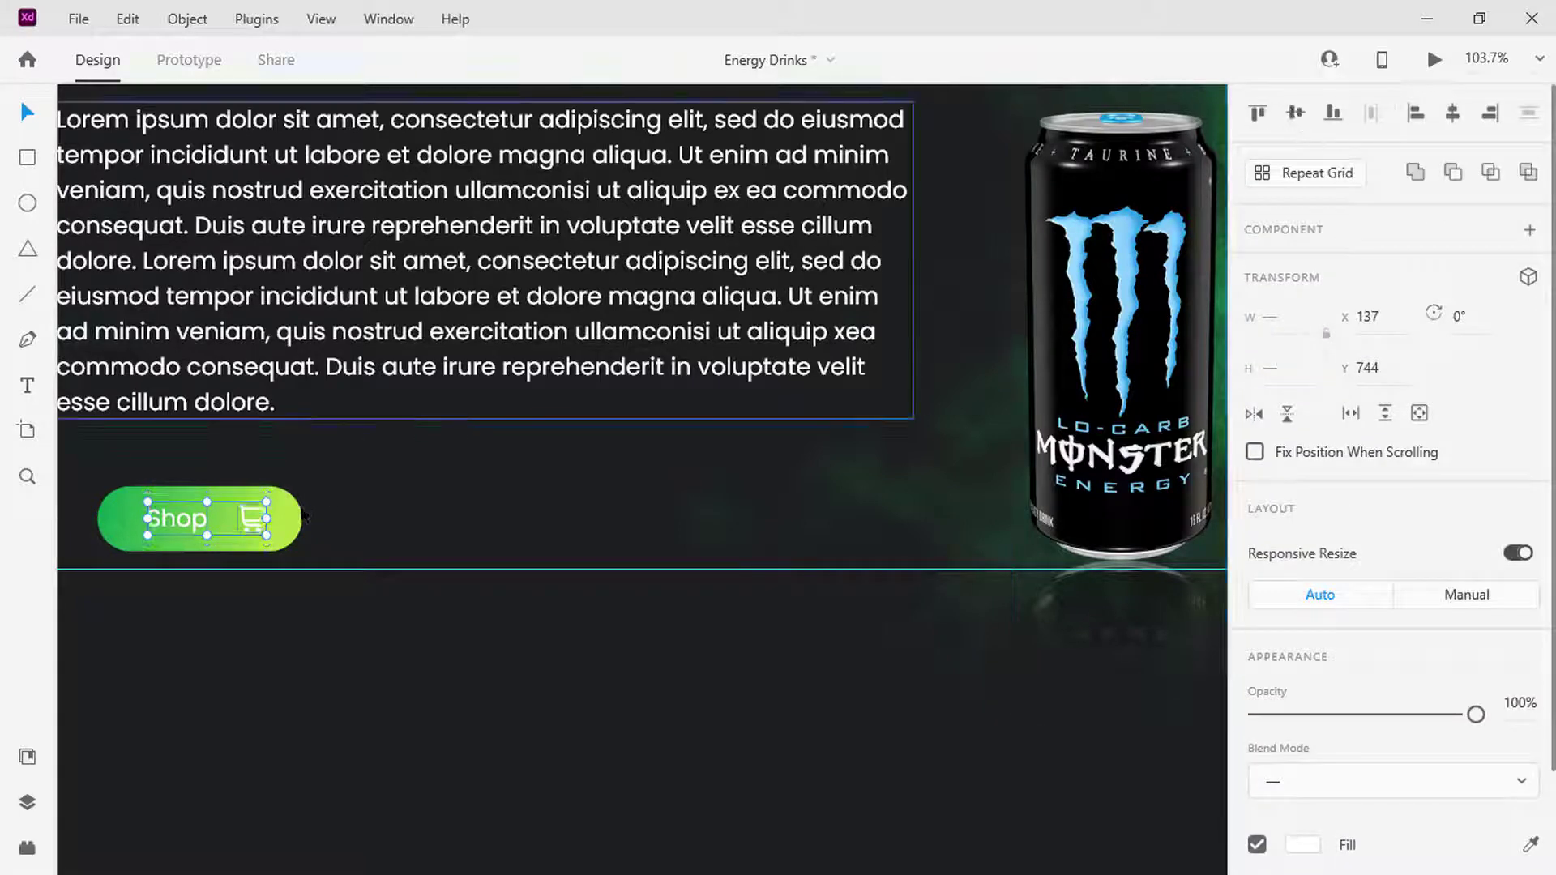
Shift the cart icon slightly closer to the "Shop" label, to about X 202.
{"action": "left_click", "coordinate": [244, 518]}
{"action": "double_click", "coordinate": [240, 517]}
{"action": "left_click_drag", "start_coordinate": [241, 519], "coordinate": [238, 517]}
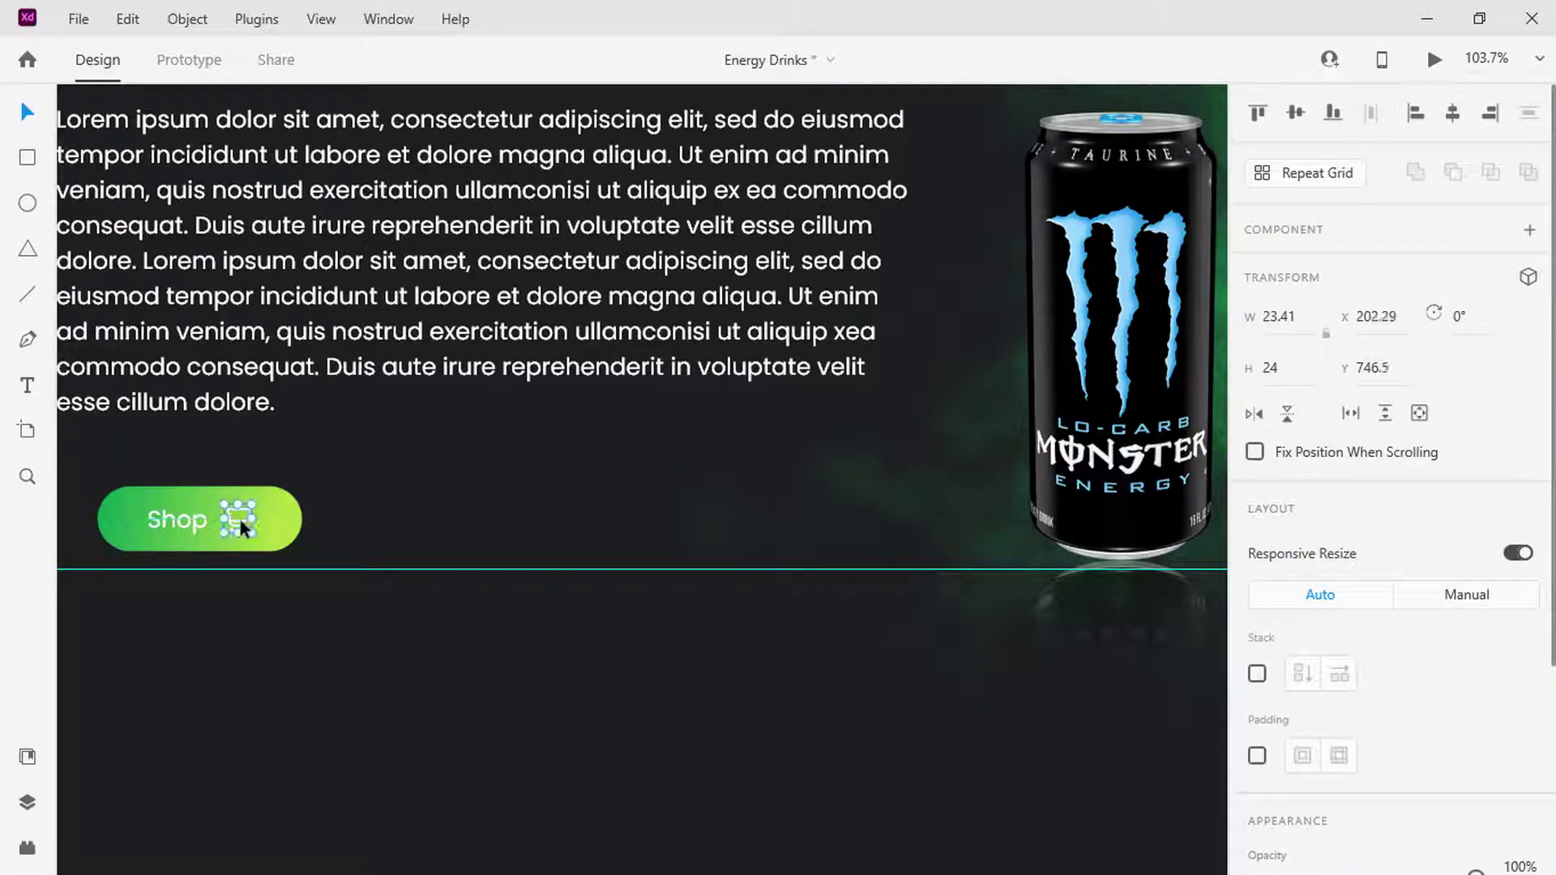
Group the gradient rectangle, the "Shop" label and the cart icon.
{"action": "left_click_drag", "start_coordinate": [347, 532], "coordinate": [88, 499]}
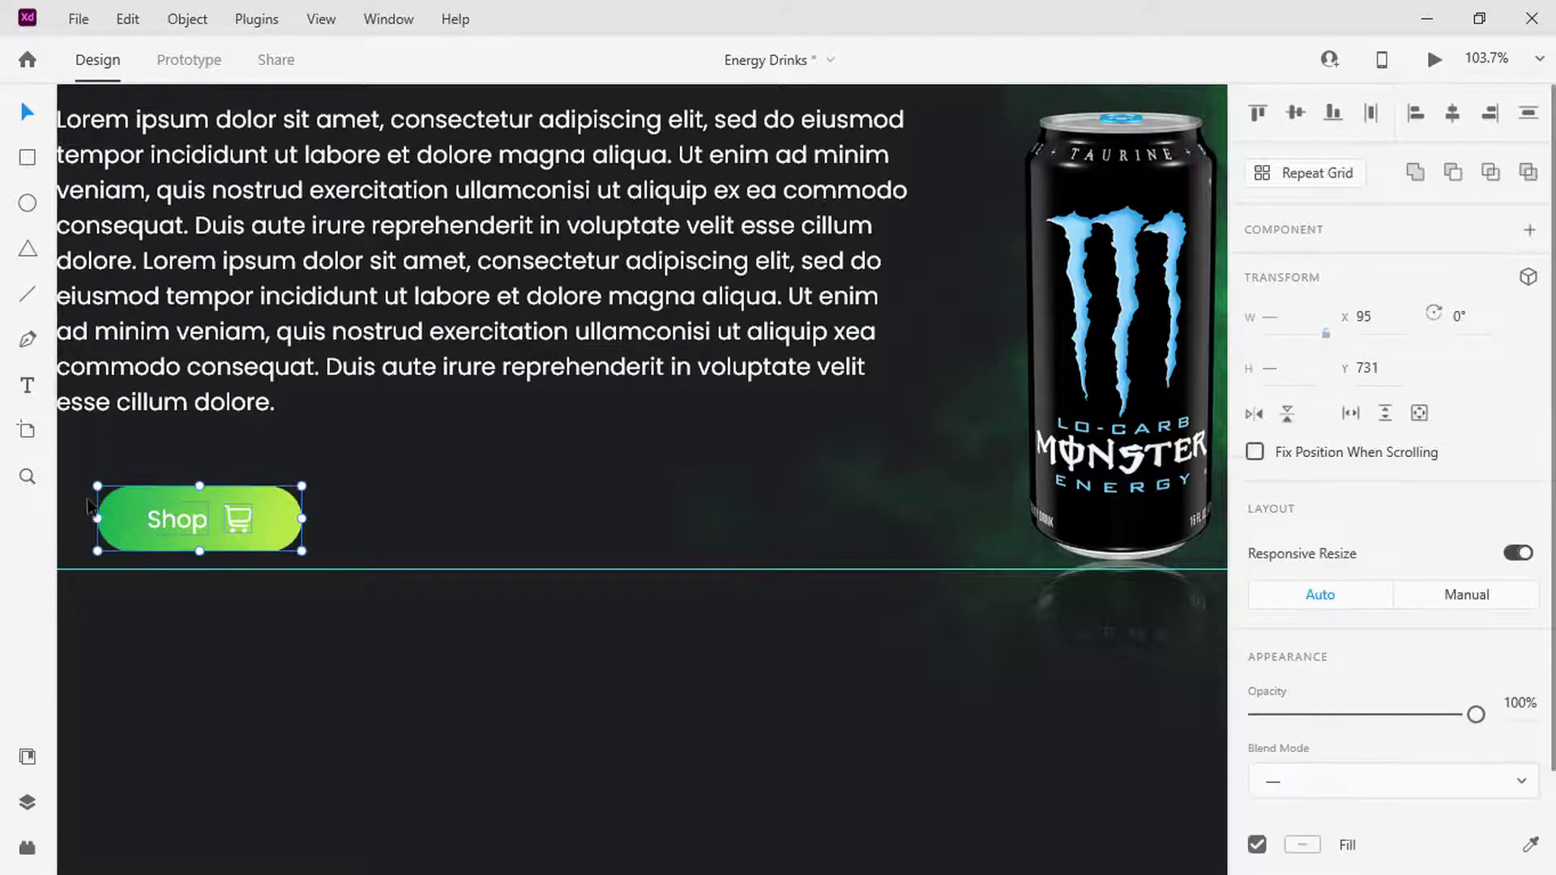
{"action": "right_click", "coordinate": [125, 519]}
{"action": "left_click", "coordinate": [298, 312]}
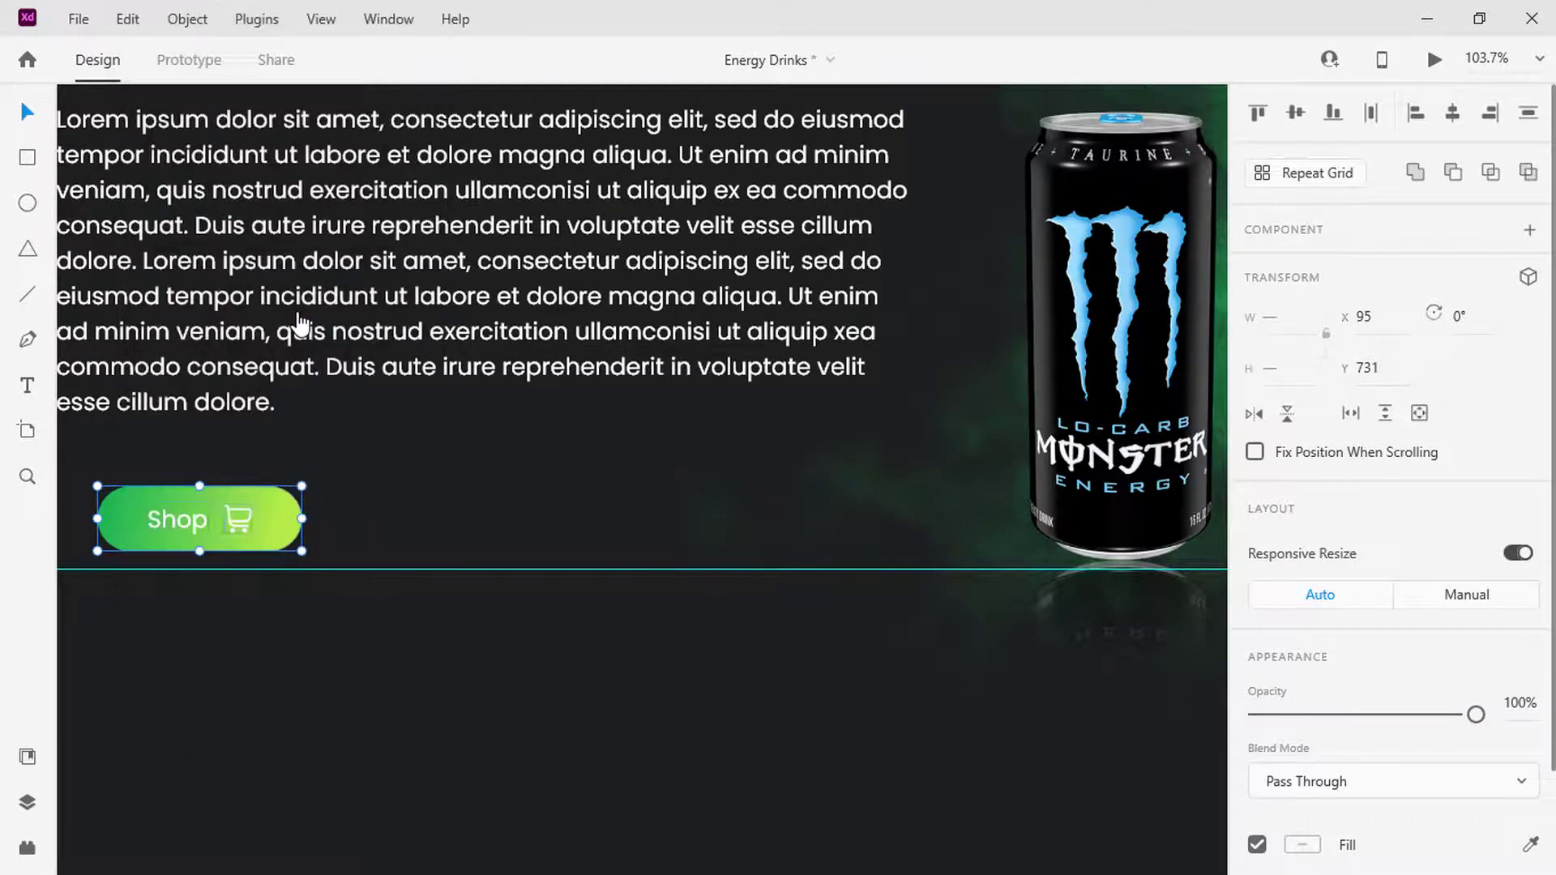
{"action": "left_click", "coordinate": [371, 518]}
Paste the Facebook, Twitter and Instagram icons in a row at the artboard's lower left, starting at the vertical guide.
{"action": "scroll", "coordinate": [371, 518], "scroll_direction": "down", "scroll_amount": 5}
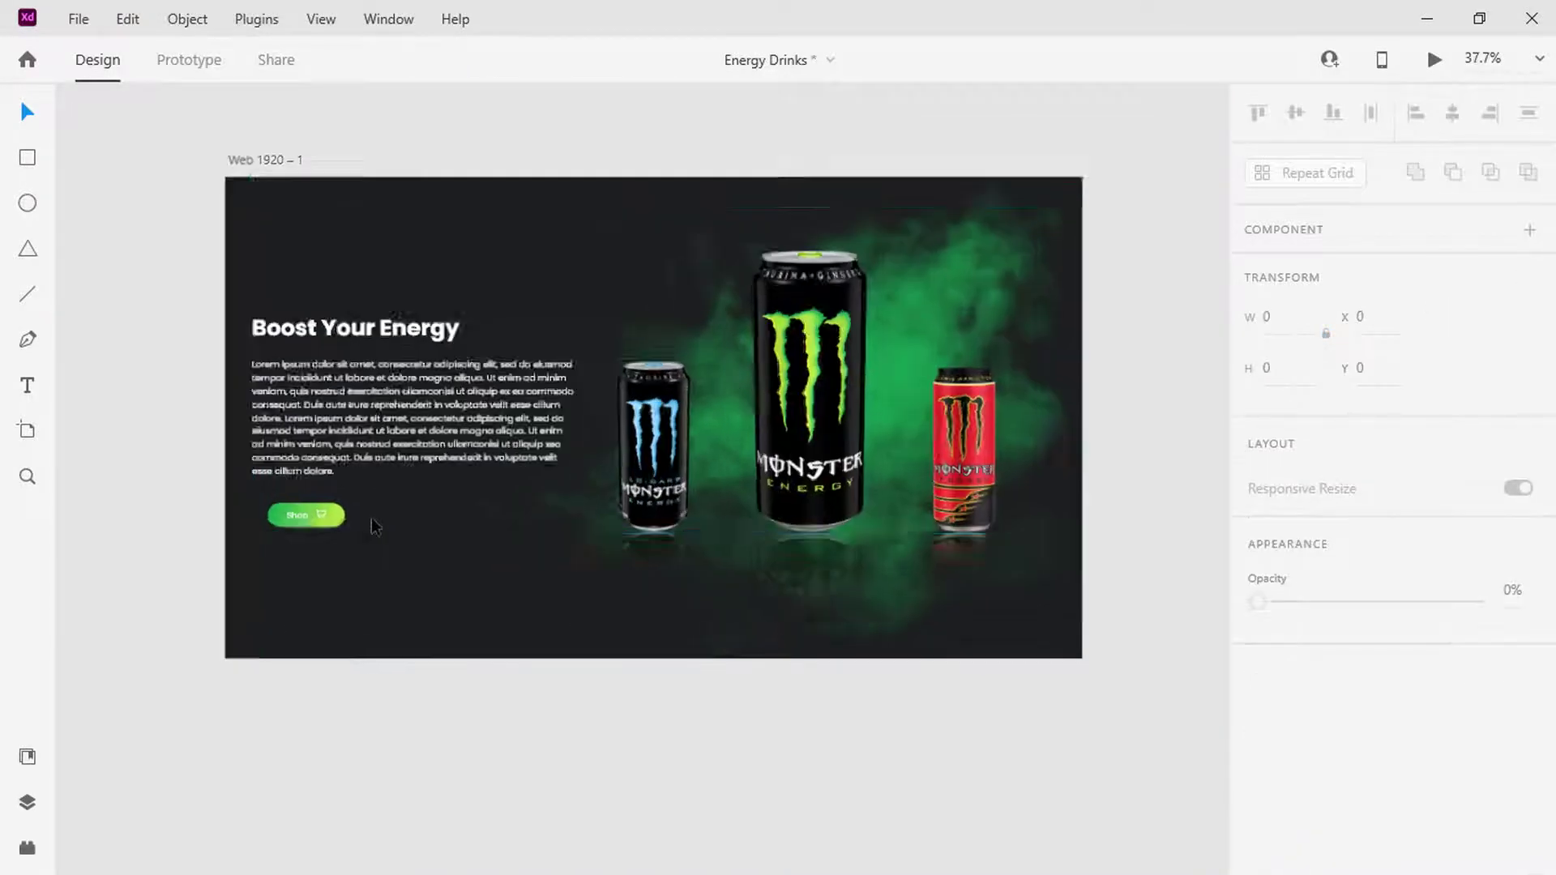
{"action": "scroll", "coordinate": [371, 518], "scroll_direction": "up", "scroll_amount": 4}
{"action": "left_click", "coordinate": [175, 754]}
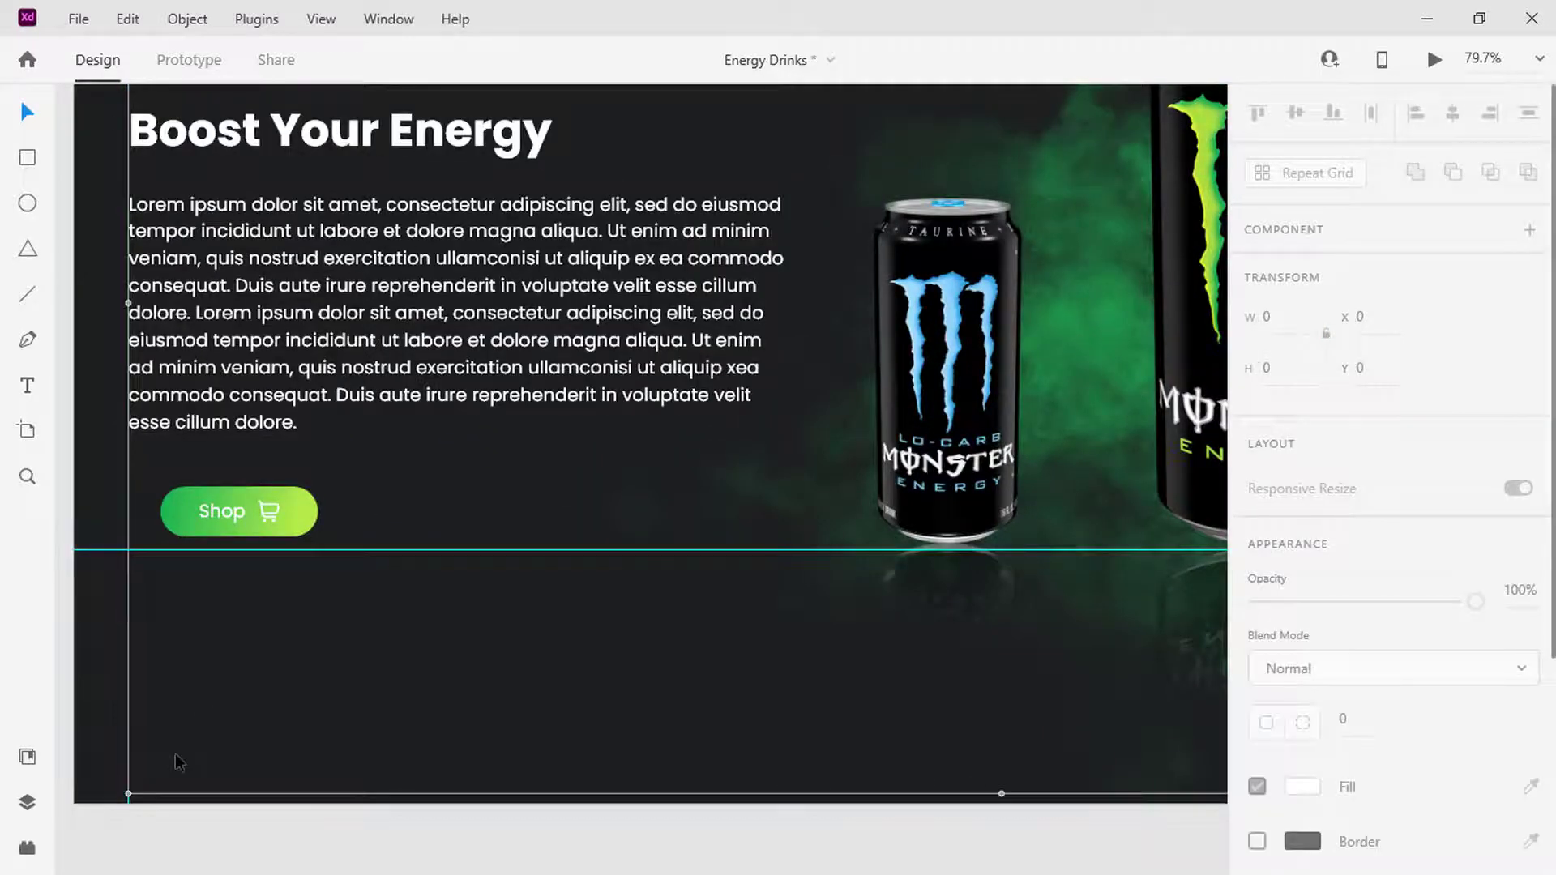
{"action": "right_click", "coordinate": [175, 755]}
{"action": "left_click", "coordinate": [243, 620]}
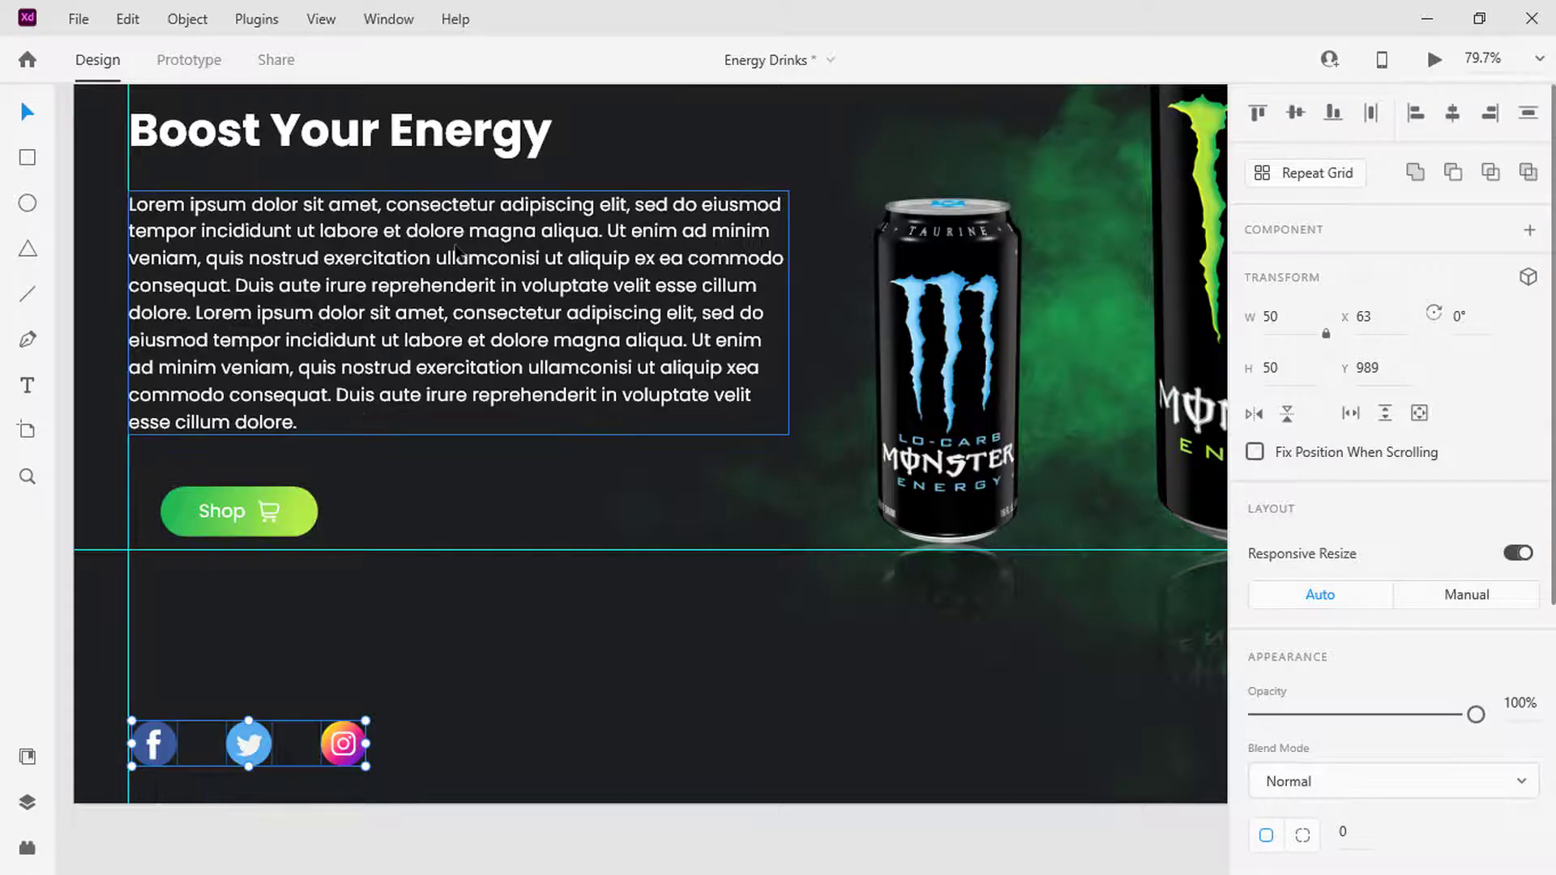
Import the Monster Energy logo image from the file window onto the artboard above the heading.
{"action": "scroll", "coordinate": [466, 870], "scroll_direction": "up", "scroll_amount": 6}
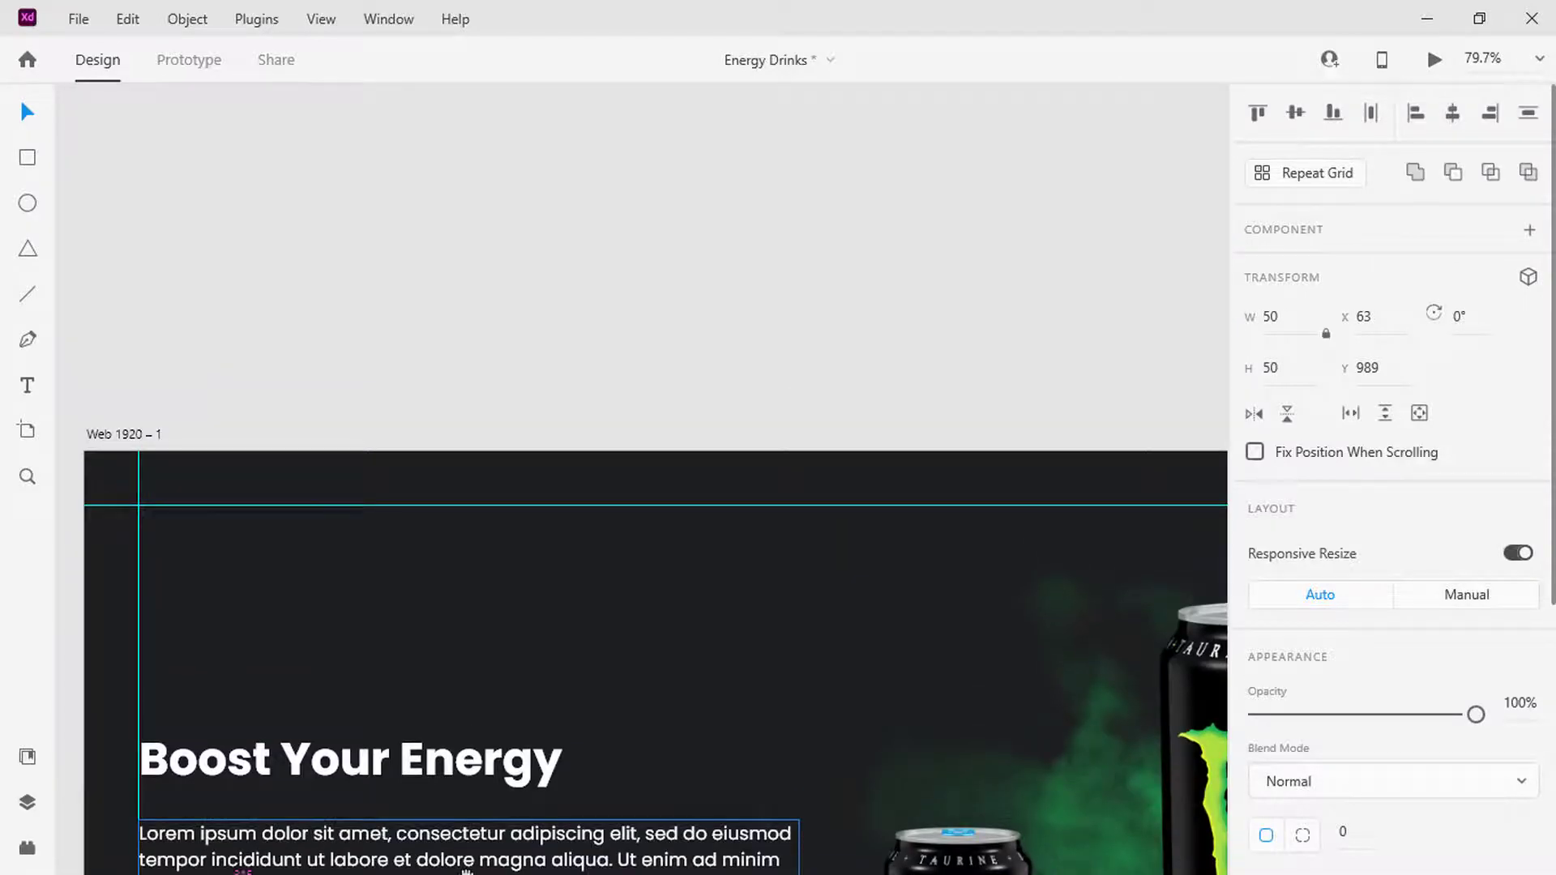
{"action": "key", "text": "alt+Tab"}
{"action": "left_click_drag", "start_coordinate": [969, 191], "coordinate": [183, 504]}
{"action": "key", "text": "alt+Tab"}
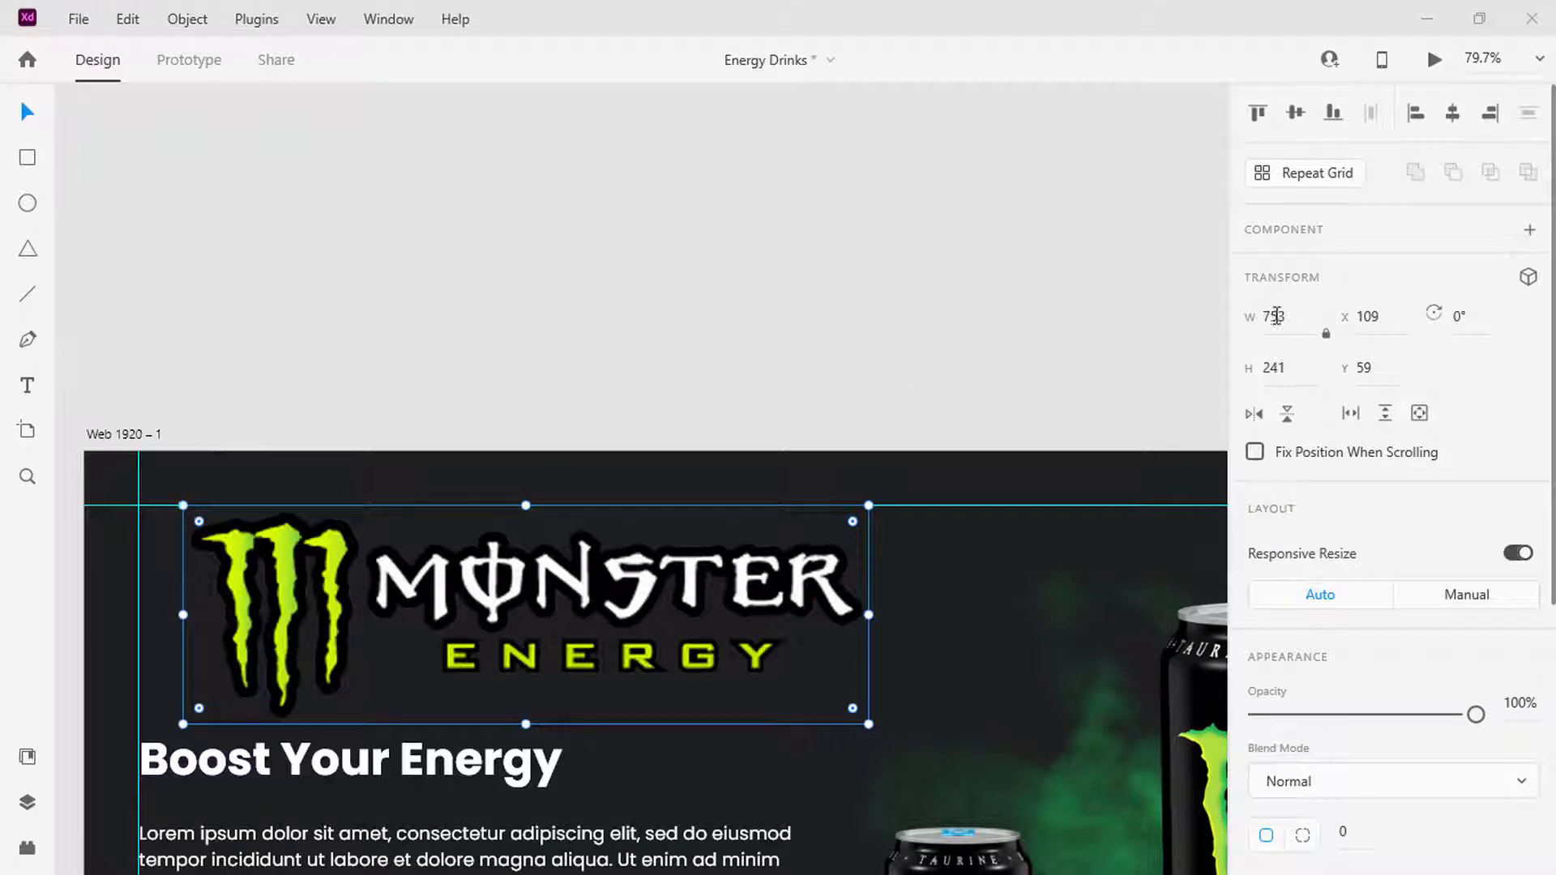
Set the logo's width to 300 with its proportions locked and move it to the crossing of the vertical and upper horizontal guides.
{"action": "left_click", "coordinate": [1275, 316]}
{"action": "type", "text": "300"}
{"action": "key", "text": "Return"}
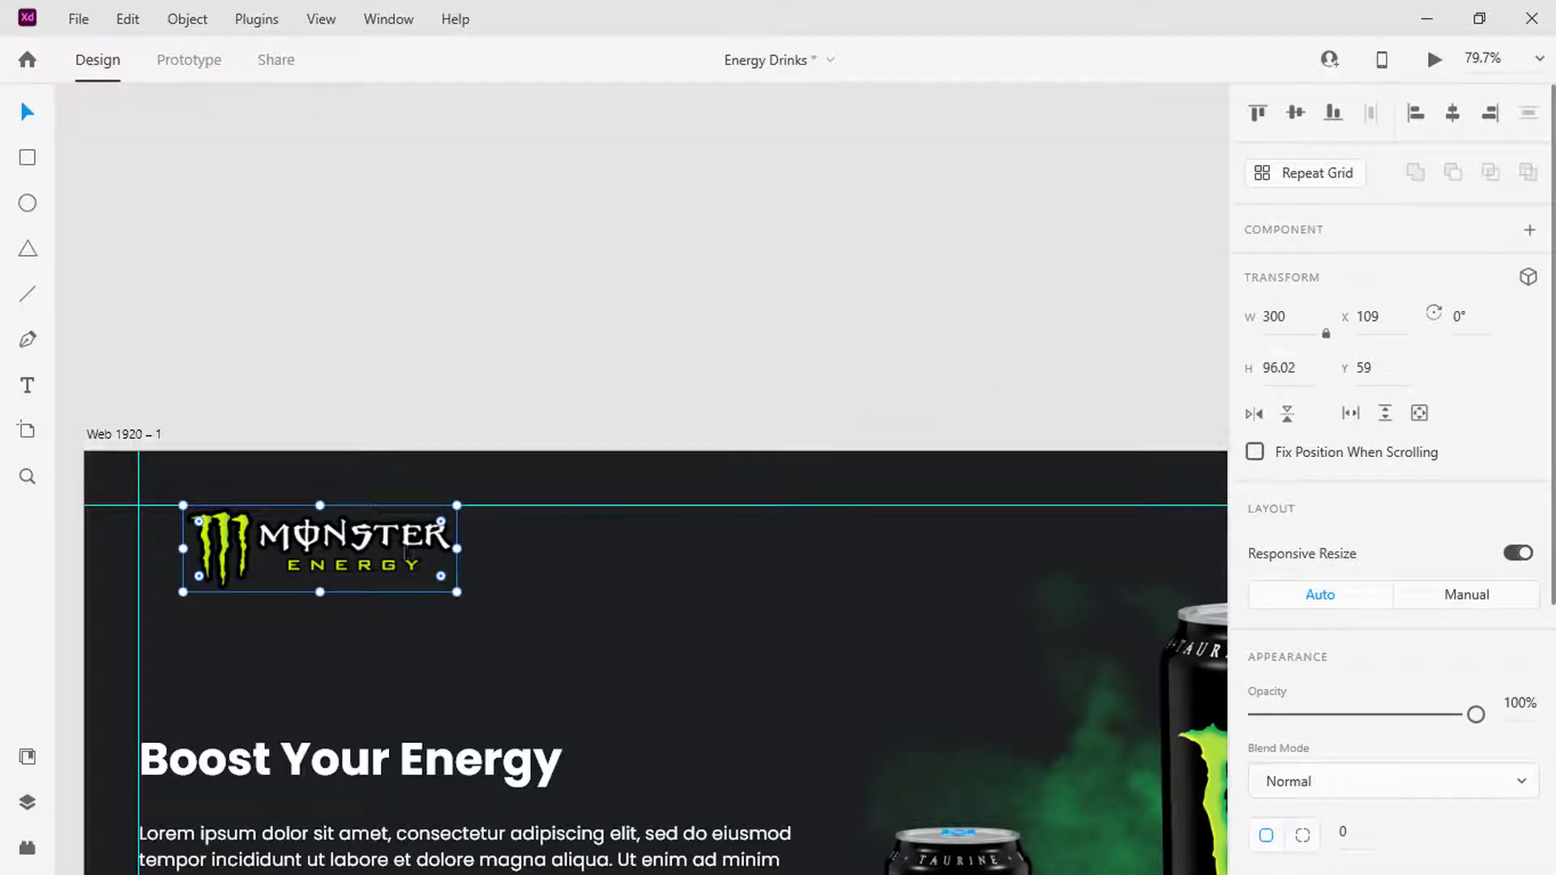
{"action": "left_click_drag", "start_coordinate": [405, 555], "coordinate": [355, 513]}
{"action": "key", "text": "Escape"}
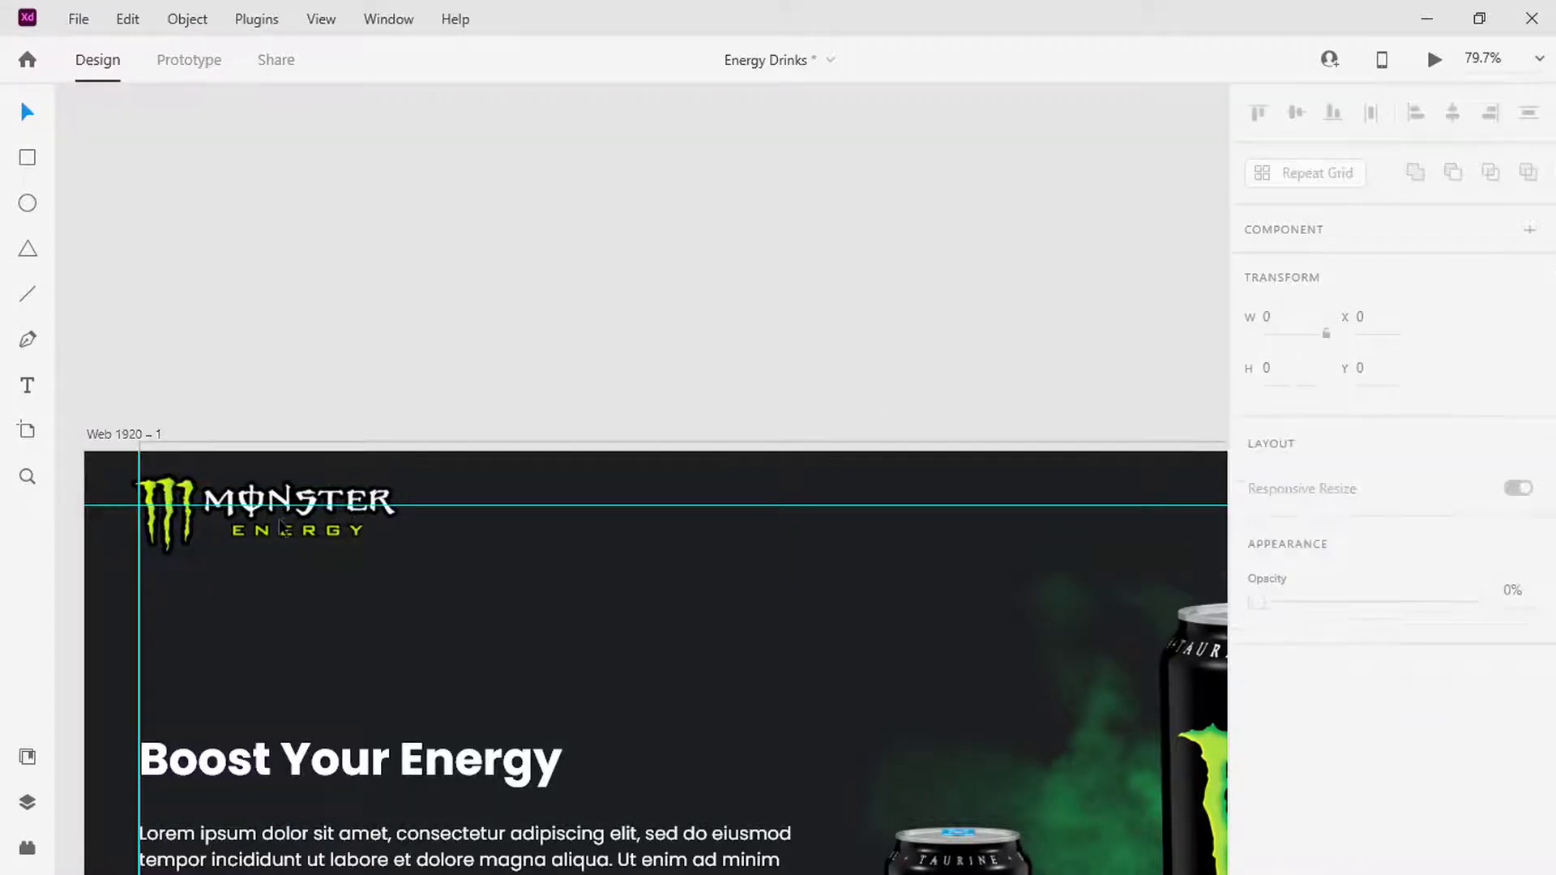
Add a navigation text "Home" near the artboard's upper edge, to the right of the logo.
{"action": "scroll", "coordinate": [276, 521], "scroll_direction": "down", "scroll_amount": 2}
{"action": "left_click_drag", "start_coordinate": [458, 545], "coordinate": [372, 414]}
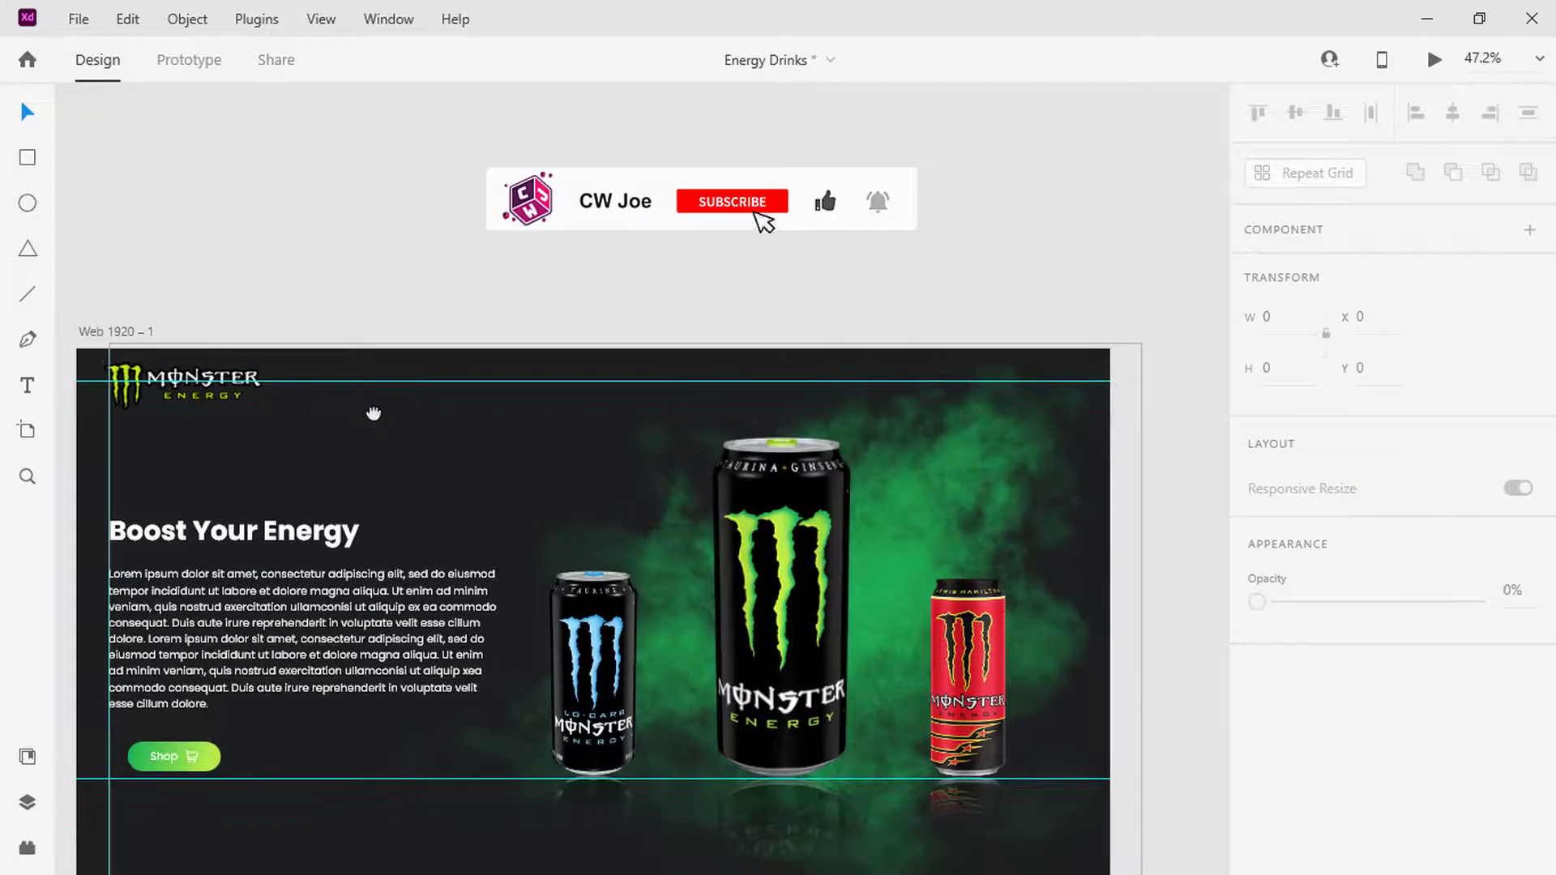
{"action": "left_click", "coordinate": [32, 388]}
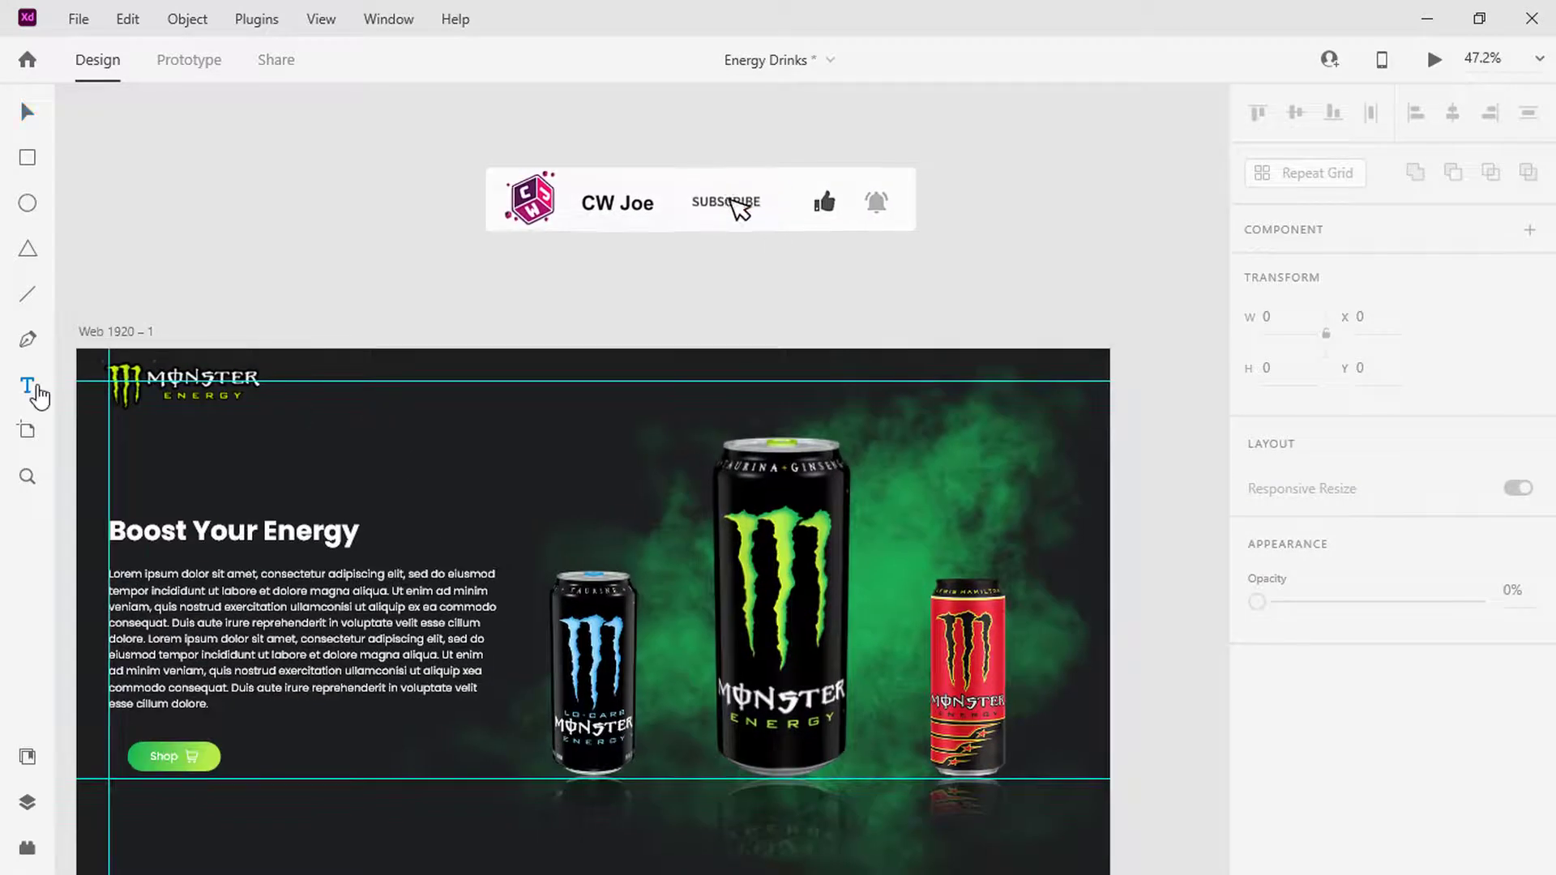
{"action": "left_click", "coordinate": [616, 375]}
{"action": "type", "text": "Home"}
{"action": "key", "text": "Escape"}
Duplicate the "Home" text to its right and change the copy to "New Products".
{"action": "scroll", "coordinate": [801, 401], "scroll_direction": "up", "scroll_amount": 2}
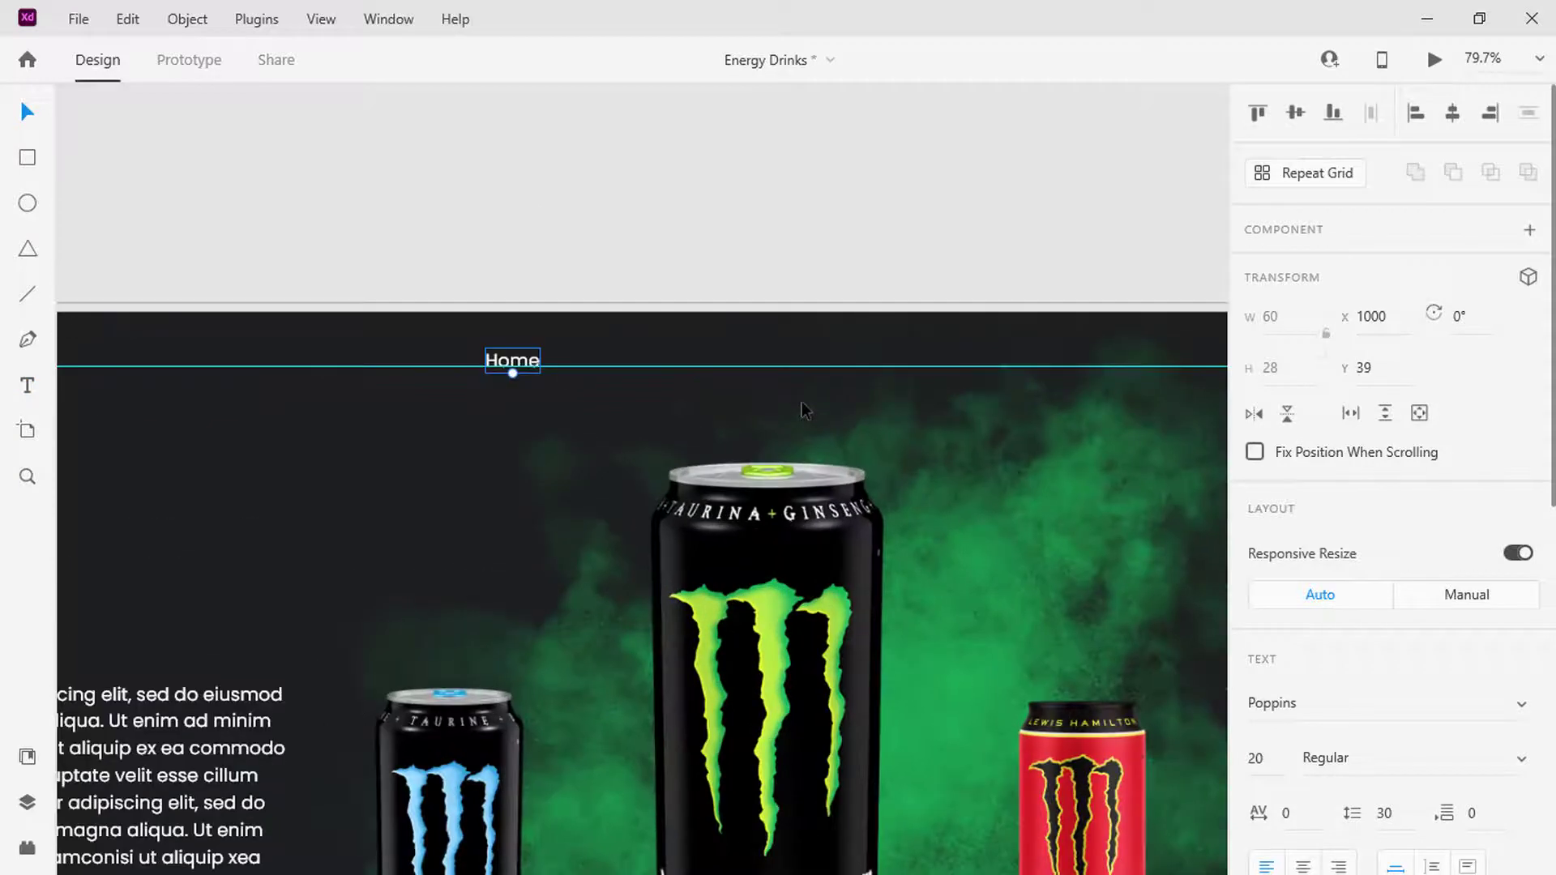
{"action": "left_click_drag", "start_coordinate": [539, 368], "coordinate": [747, 362]}
{"action": "double_click", "coordinate": [745, 363]}
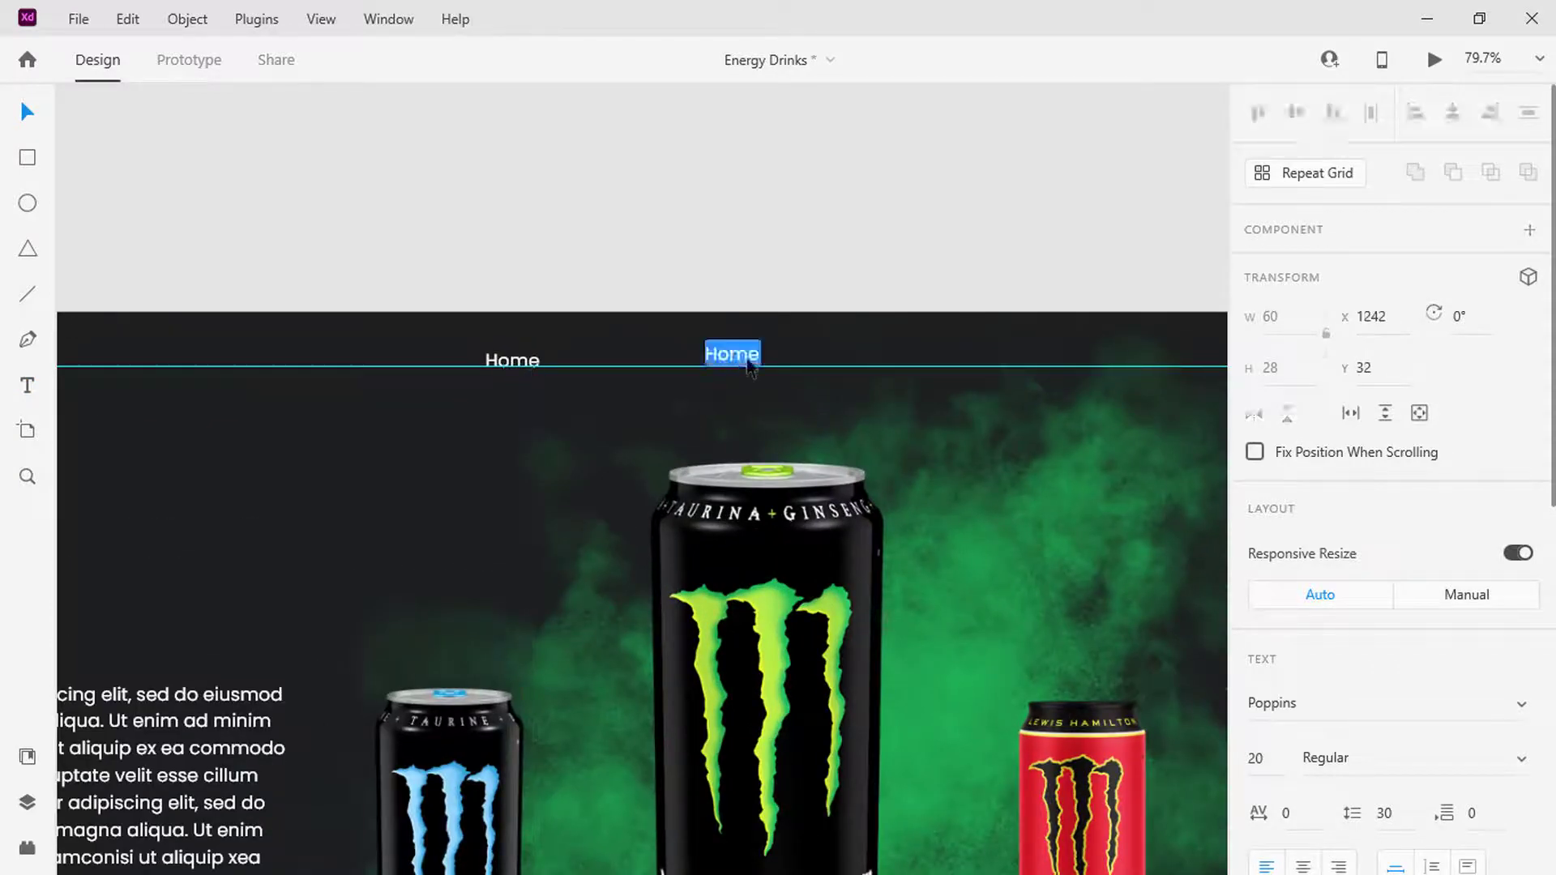
{"action": "type", "text": "New Products"}
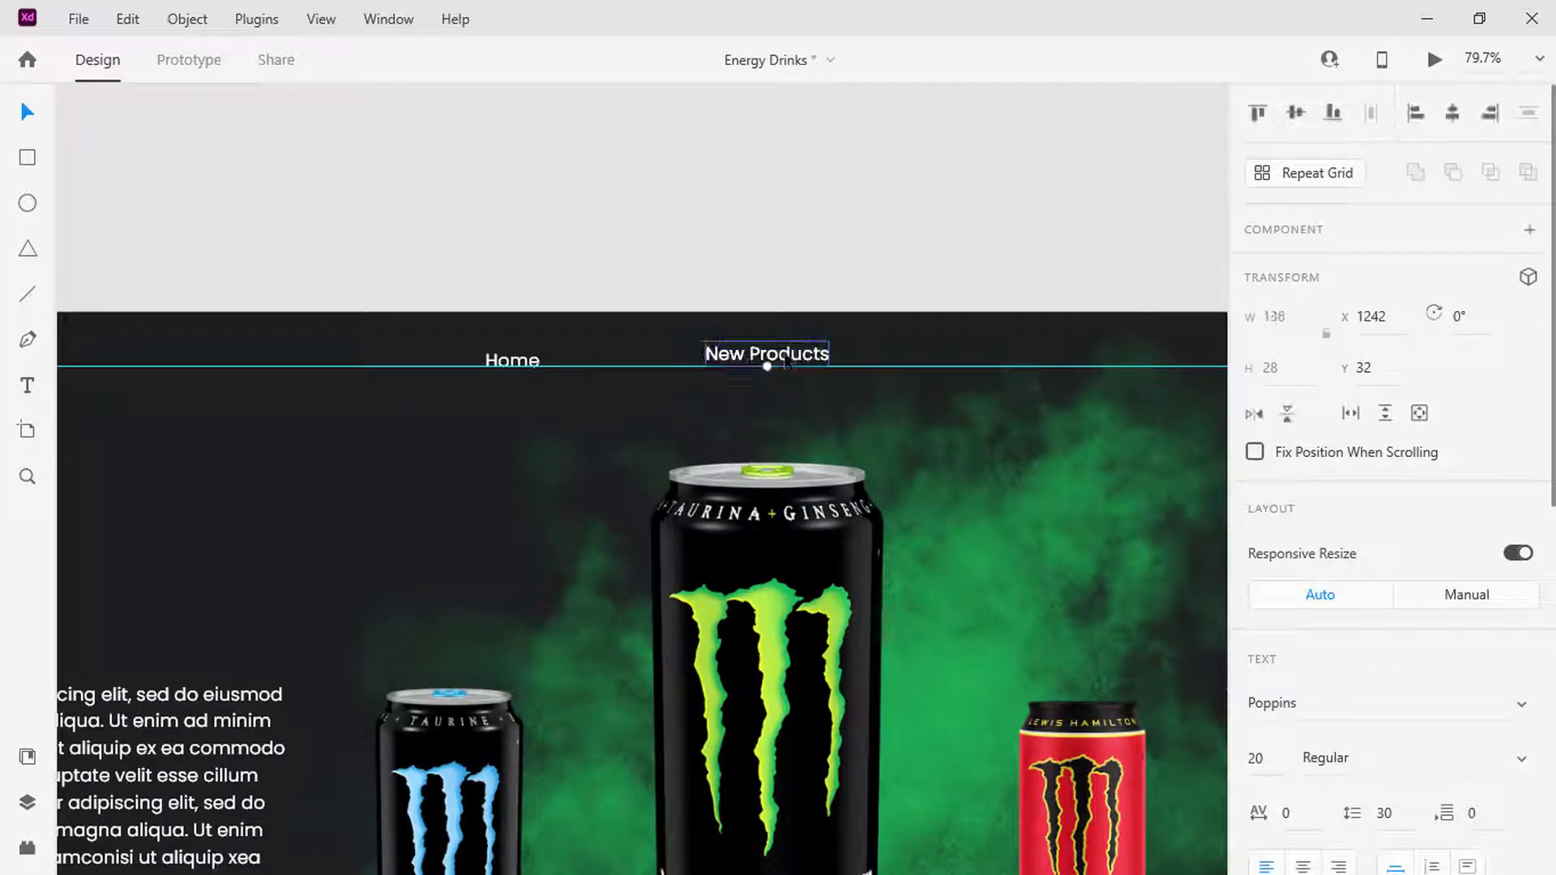
{"action": "key", "text": "Escape"}
Add two more copies of the navigation text further right and change them to "About" and "Contact".
{"action": "left_click_drag", "start_coordinate": [786, 362], "coordinate": [1179, 366]}
{"action": "double_click", "coordinate": [1038, 364]}
{"action": "type", "text": "About"}
{"action": "key", "text": "Escape"}
{"action": "double_click", "coordinate": [1179, 364]}
{"action": "type", "text": "Con"}
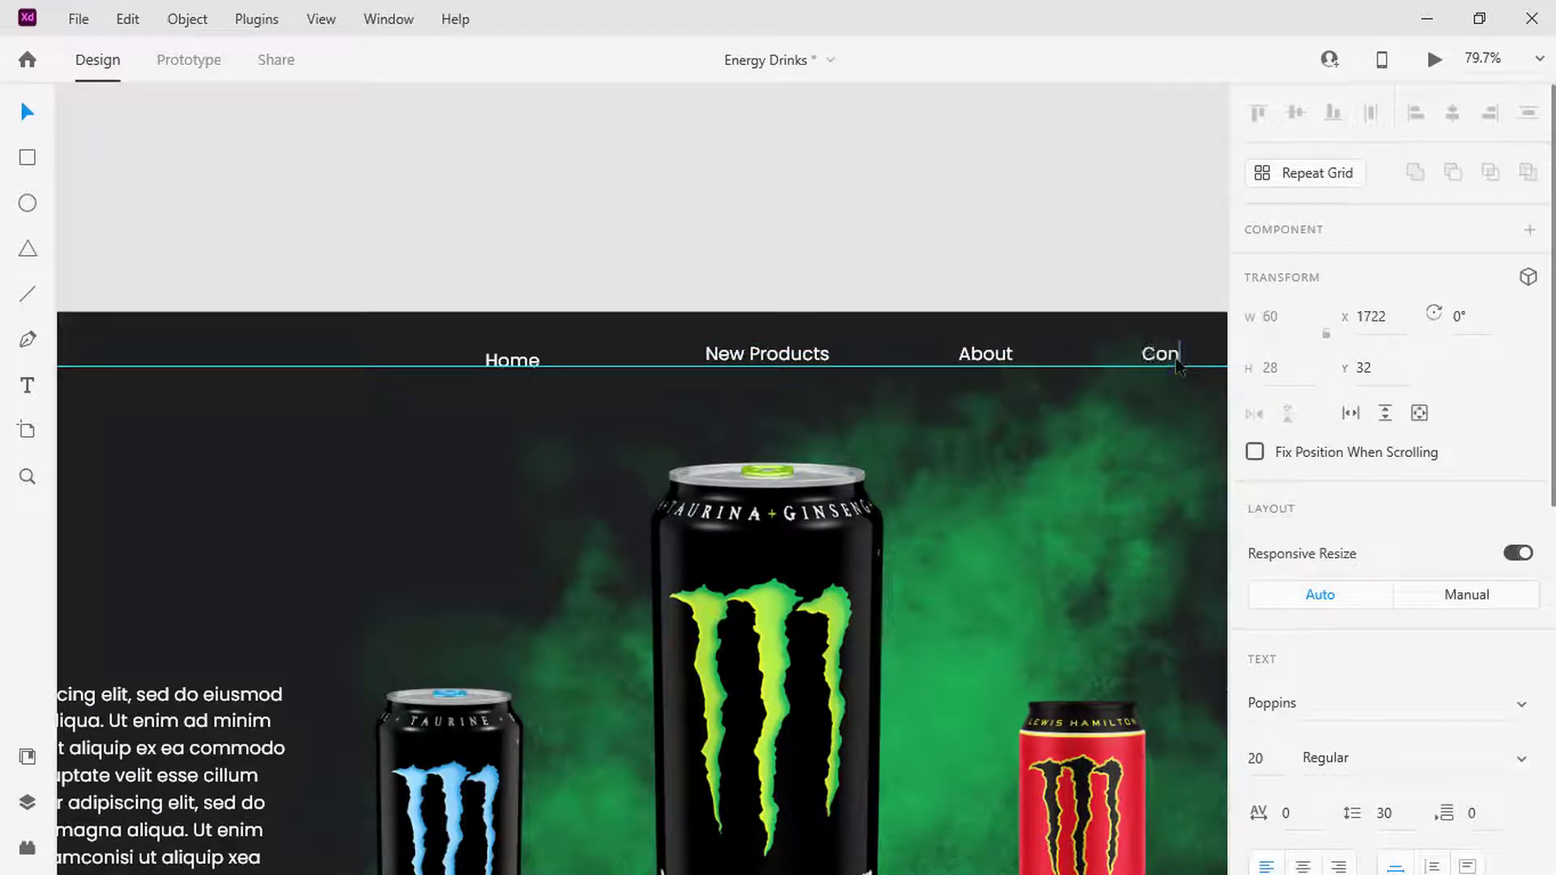
{"action": "type", "text": "tact"}
{"action": "key", "text": "Escape"}
Select the Home, New Products, About and Contact texts and align them by their vertical middle.
{"action": "left_click", "coordinate": [986, 354], "text": "shift"}
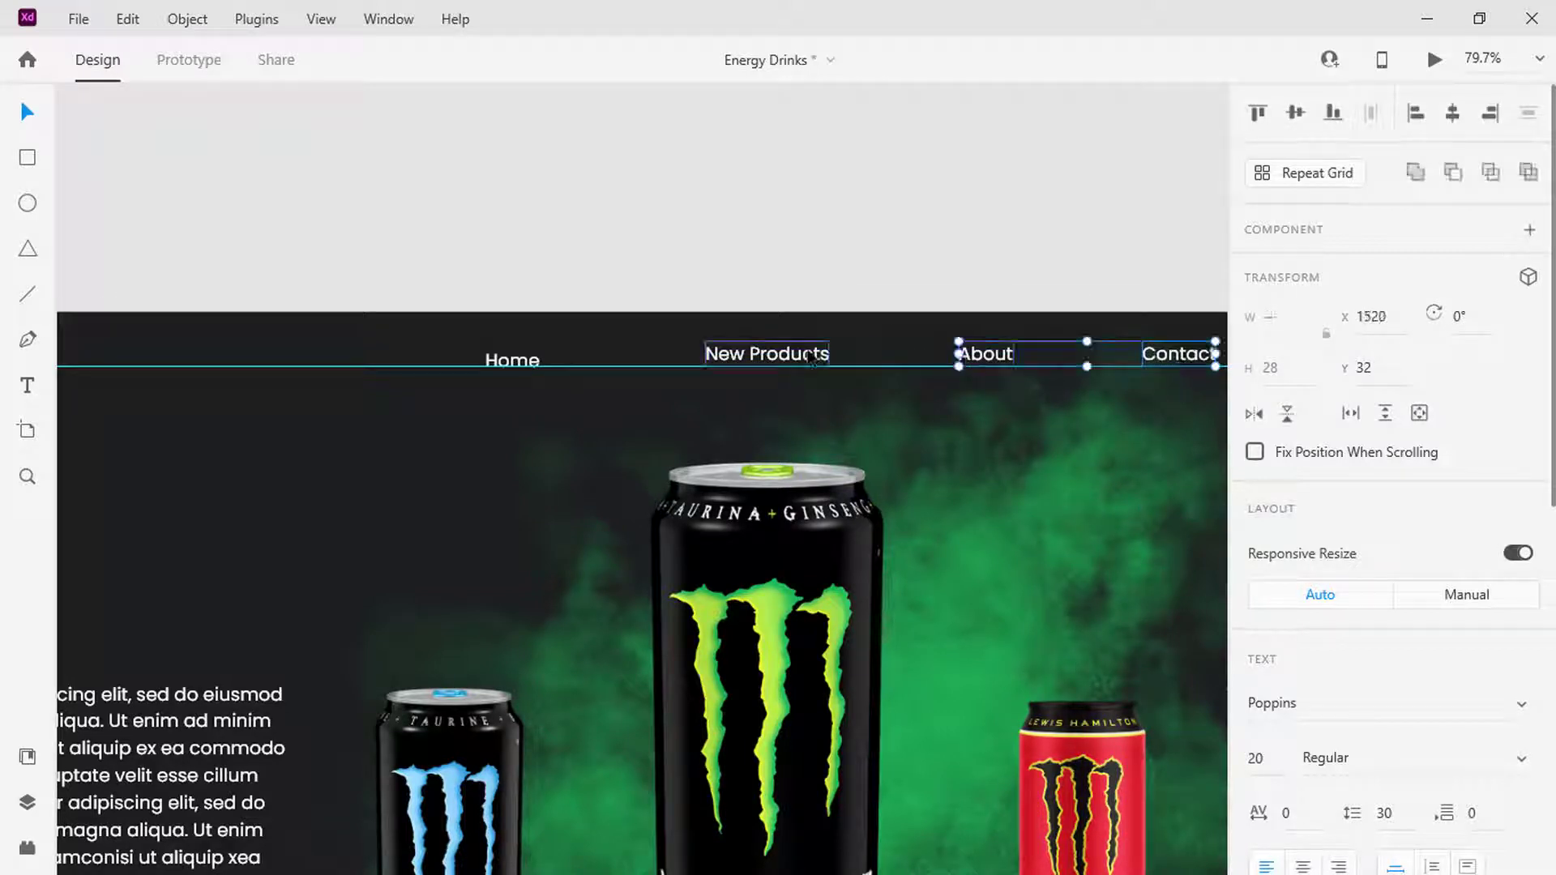
{"action": "left_click", "coordinate": [766, 354], "text": "shift"}
{"action": "left_click", "coordinate": [519, 361], "text": "shift"}
{"action": "left_click", "coordinate": [1301, 113]}
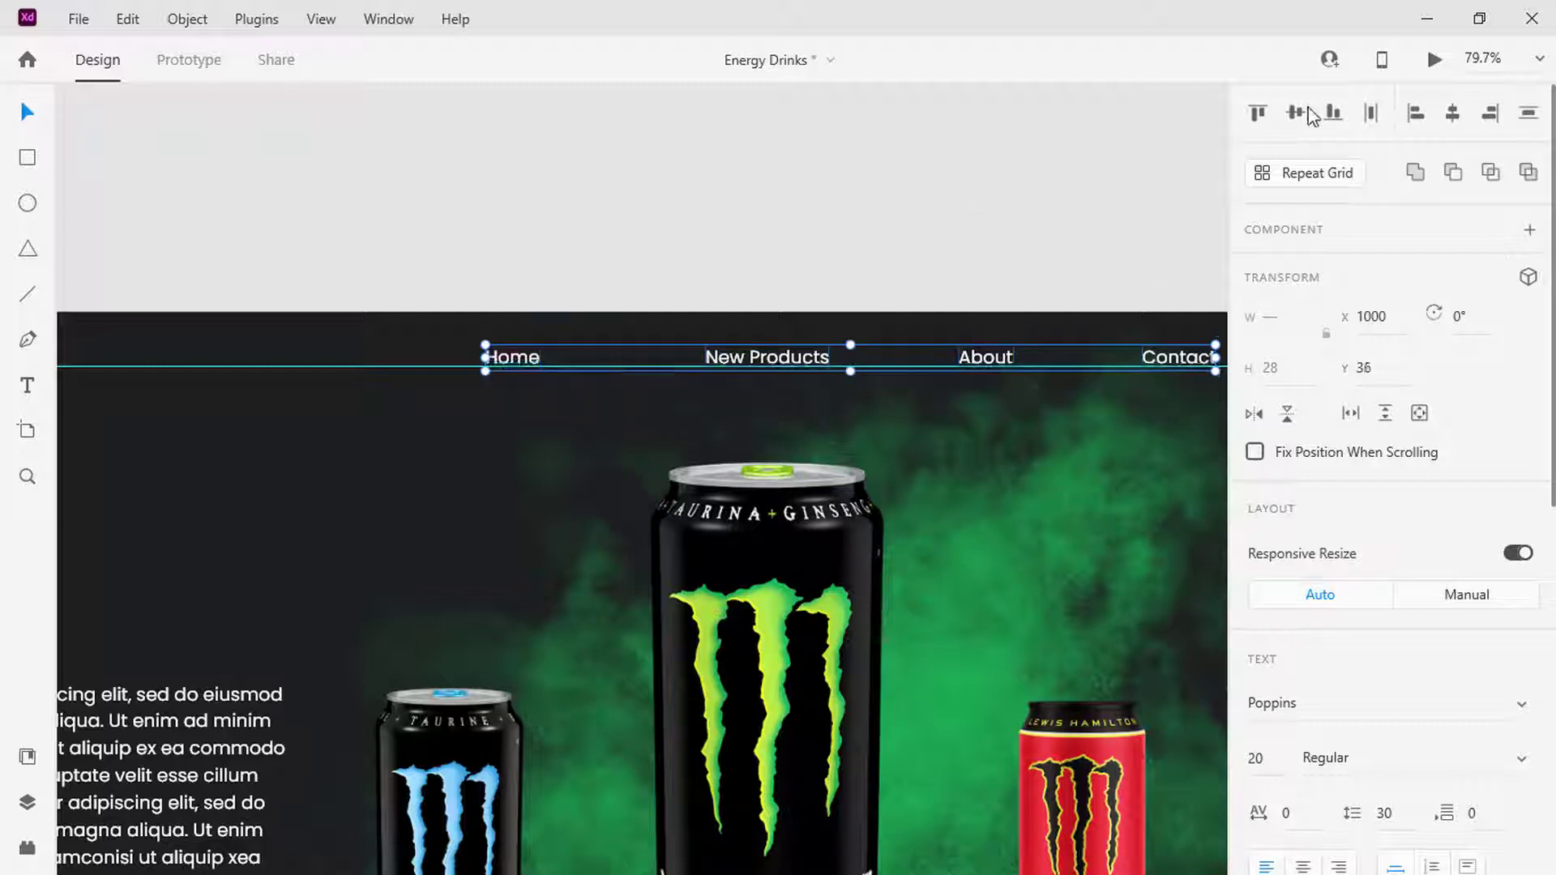
Distribute the four navigation texts evenly horizontally and move them up and left above the horizontal guide.
{"action": "left_click", "coordinate": [1368, 115]}
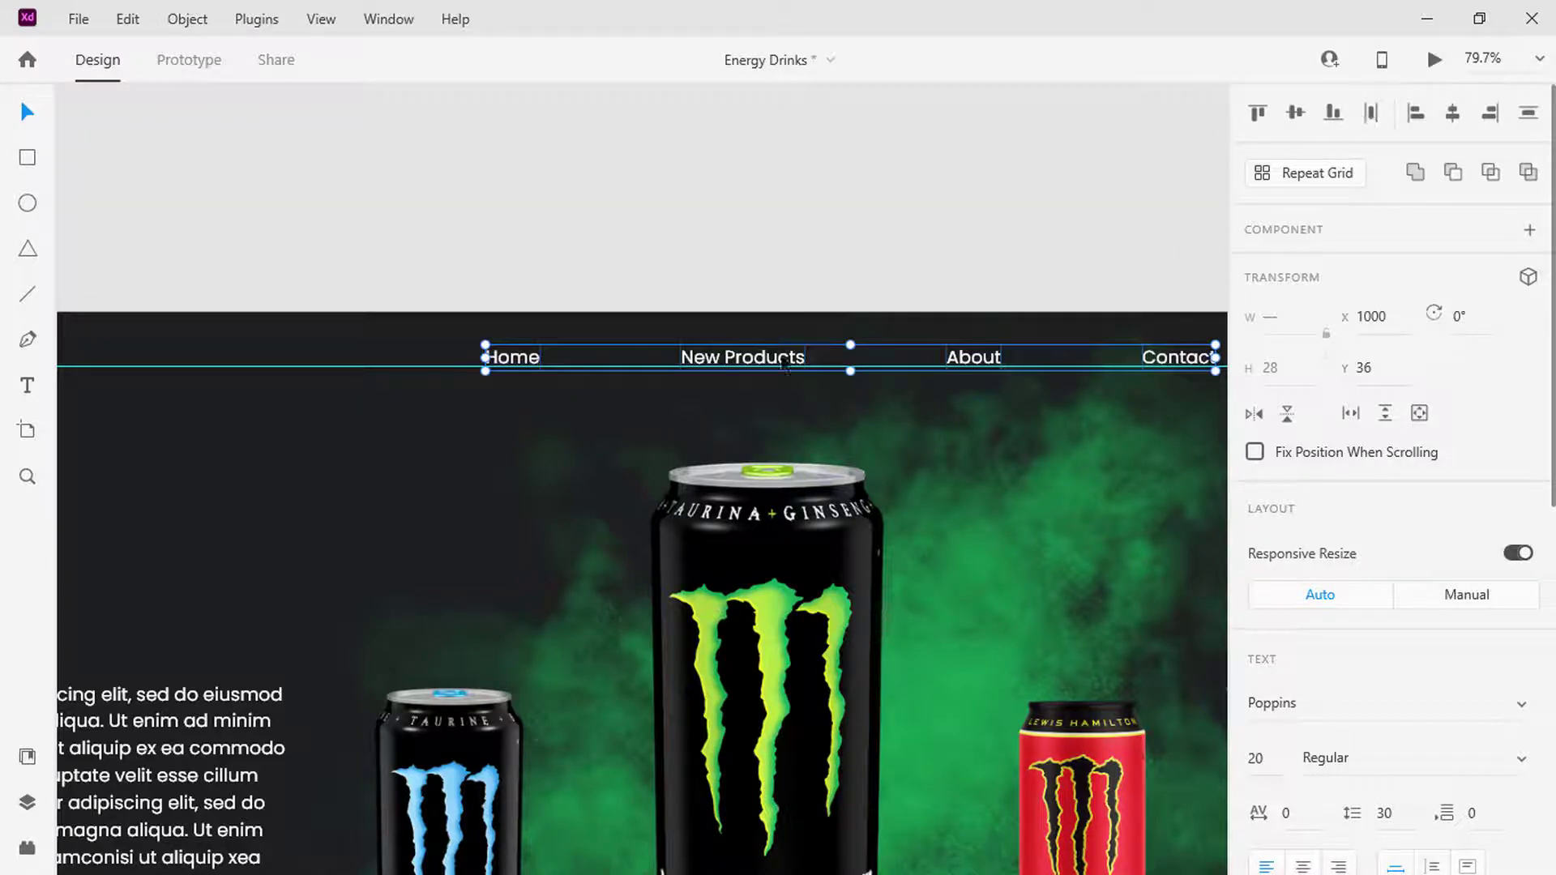
{"action": "left_click_drag", "start_coordinate": [785, 363], "coordinate": [731, 338]}
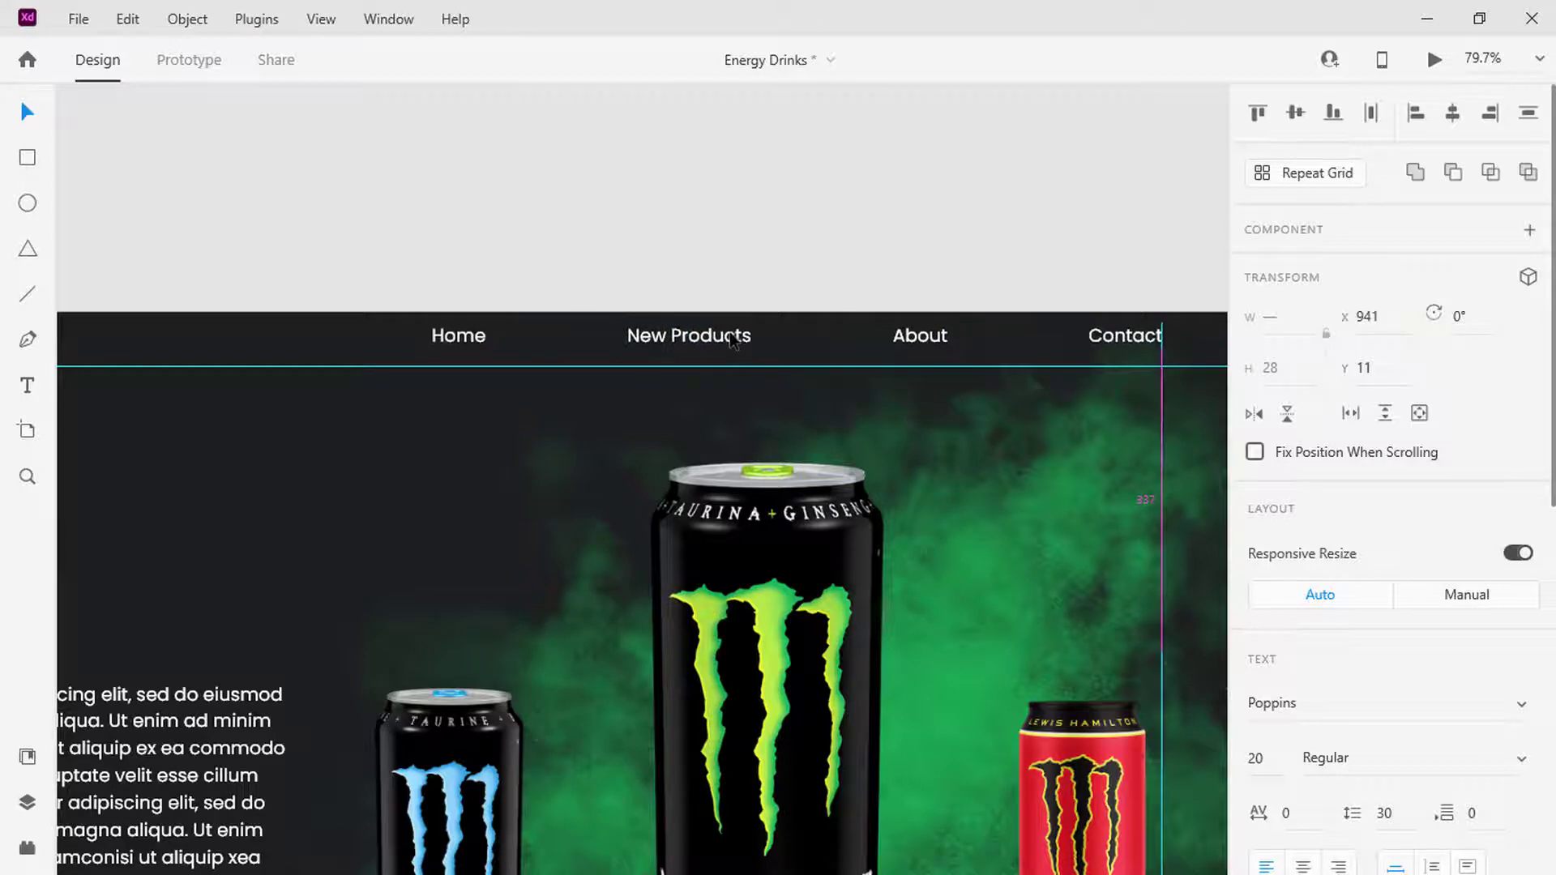
Turn the "New Products" text into a component and add a Hover State to it.
{"action": "left_click", "coordinate": [732, 339]}
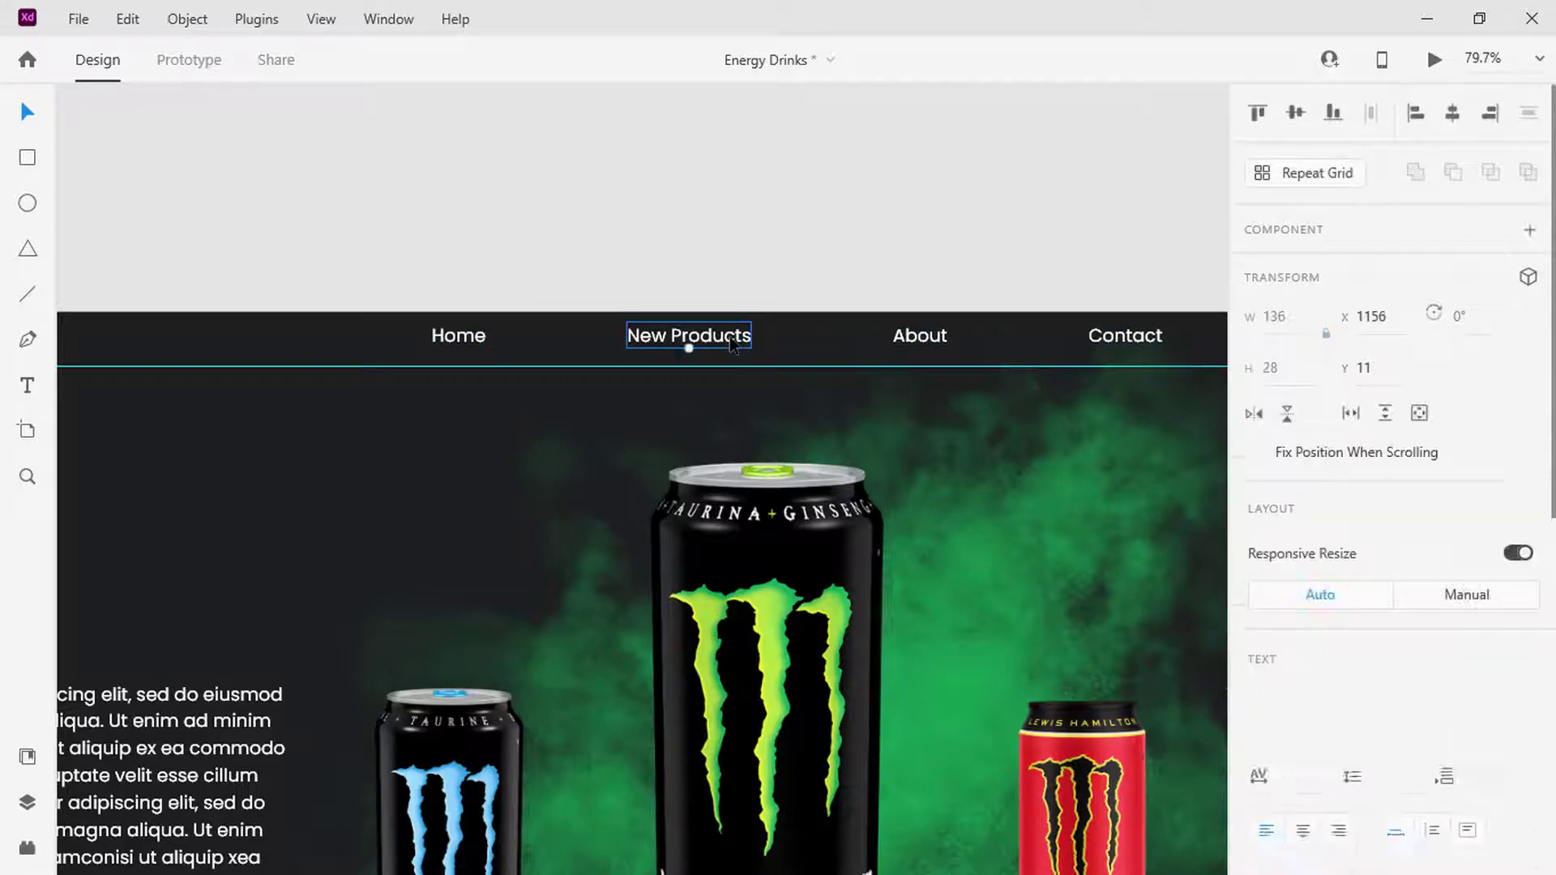
{"action": "left_click", "coordinate": [1530, 231]}
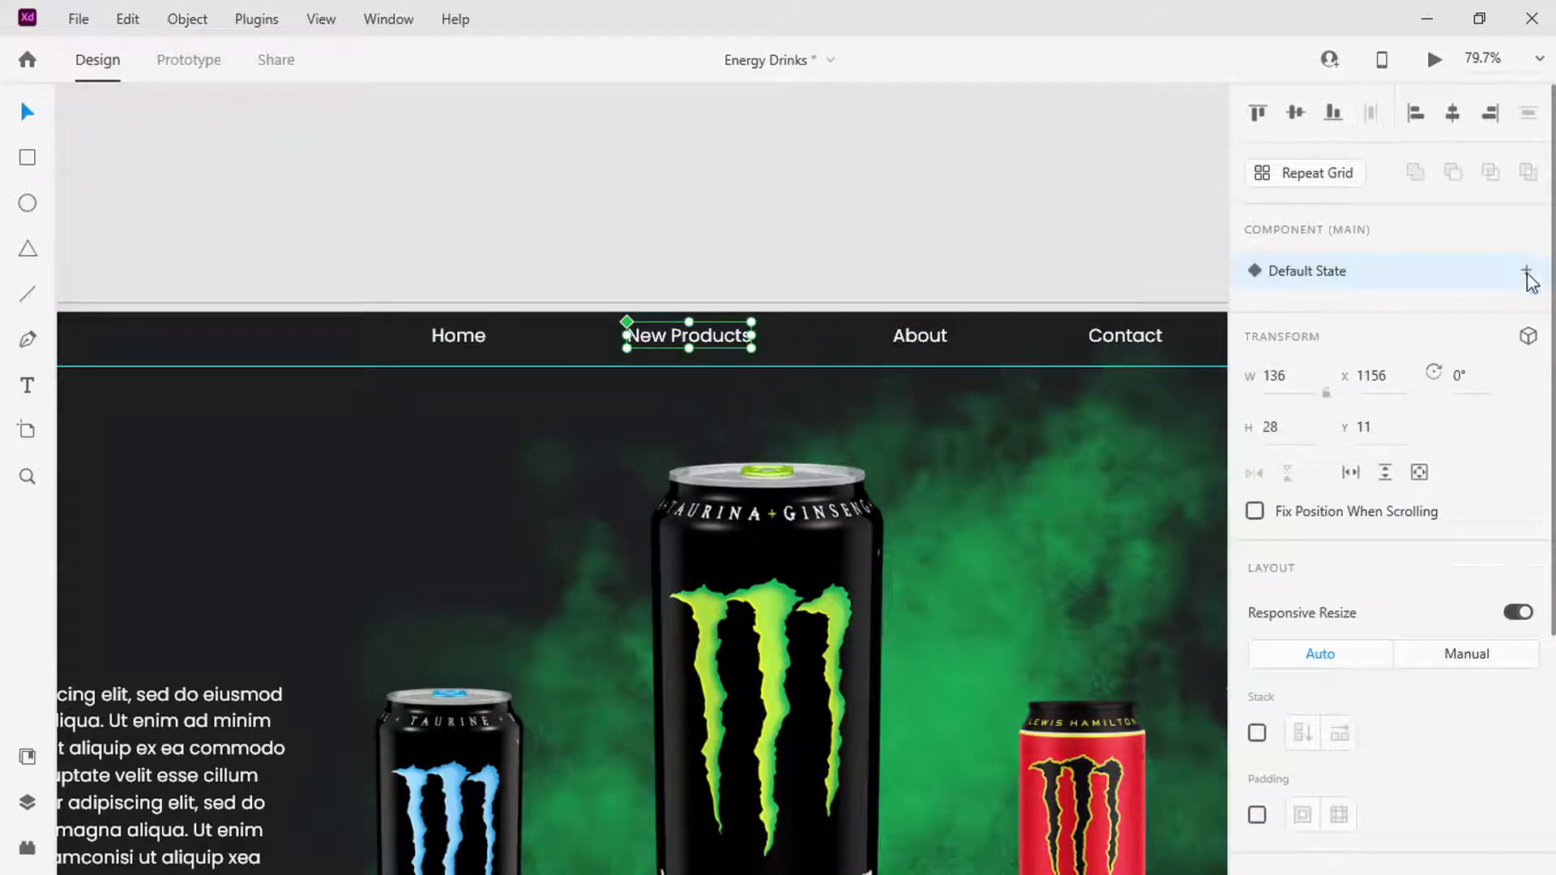
{"action": "left_click", "coordinate": [1527, 273]}
{"action": "left_click", "coordinate": [1399, 320]}
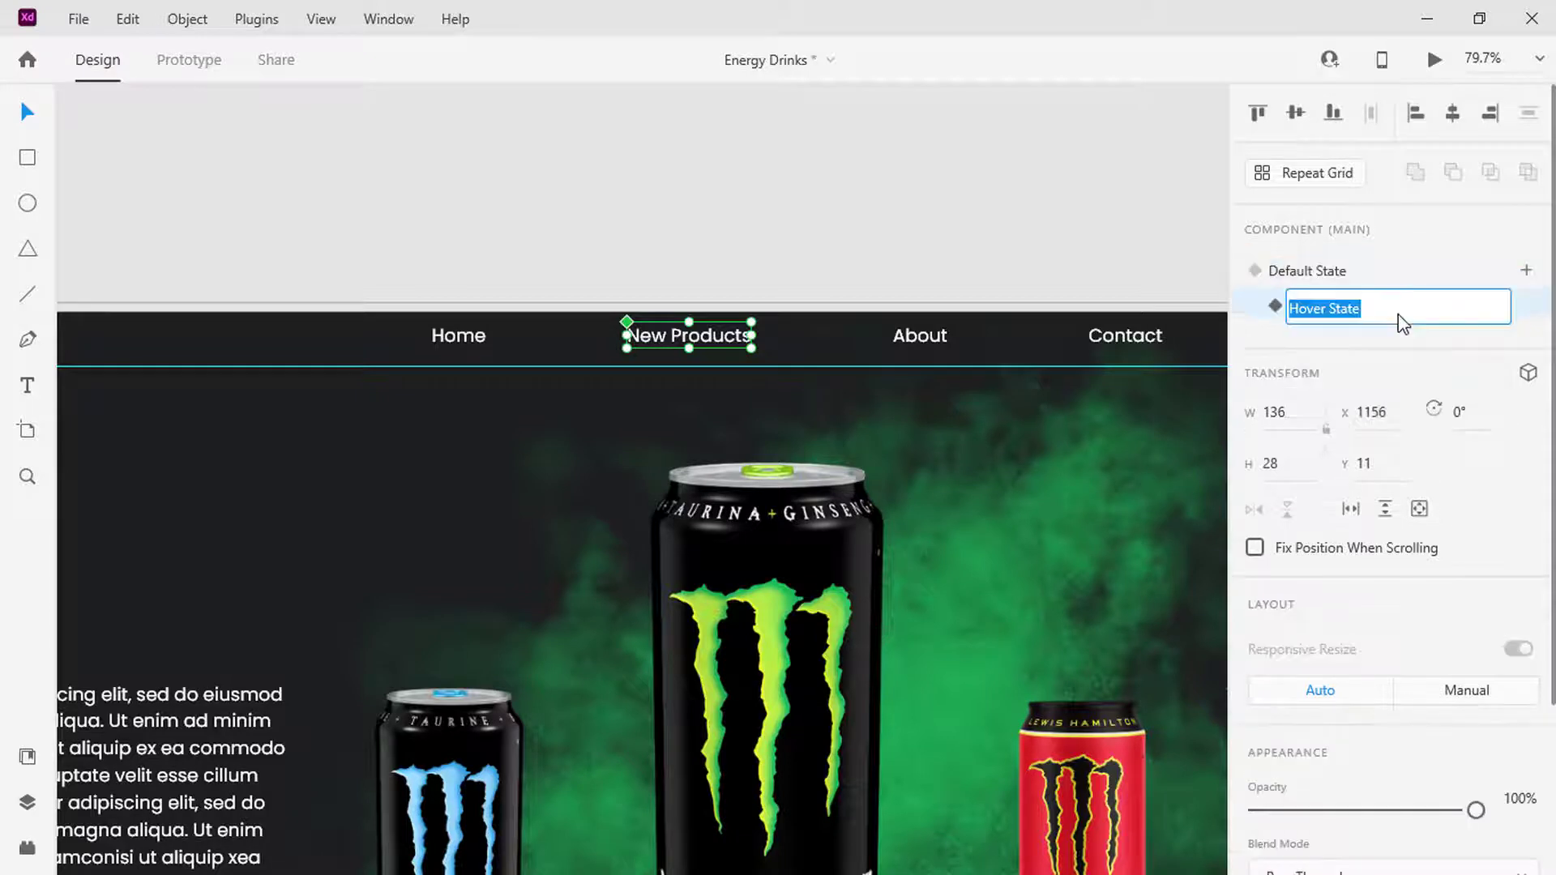
{"action": "key", "text": "Return"}
Lower the white fill's opacity in the Default State of the "New Products" component.
{"action": "left_click", "coordinate": [1375, 278]}
{"action": "scroll", "coordinate": [1369, 337], "scroll_direction": "down", "scroll_amount": 5}
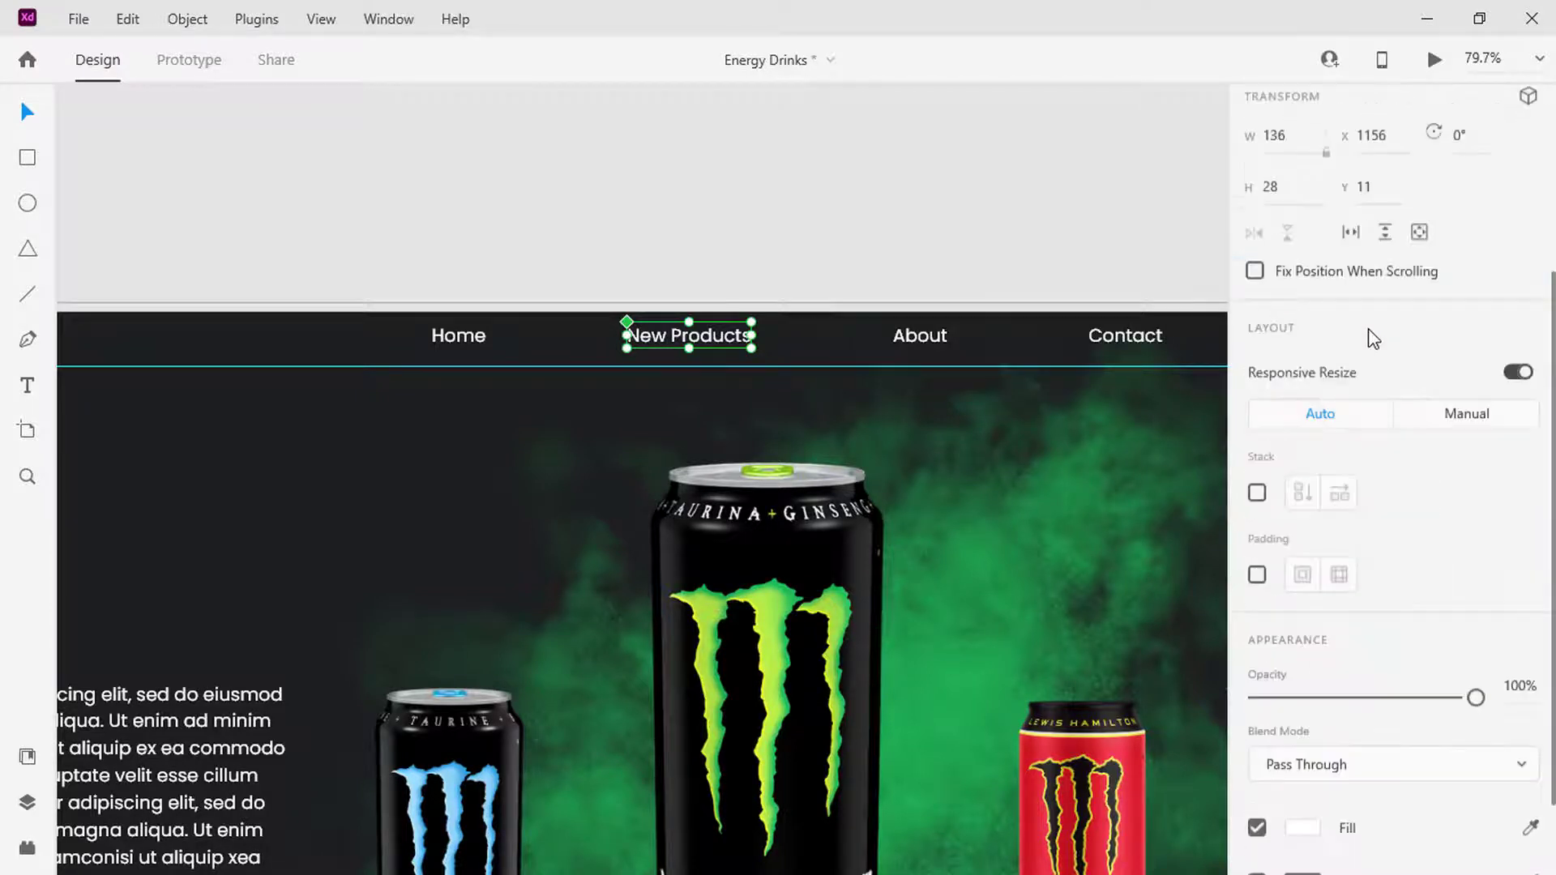
{"action": "left_click", "coordinate": [1304, 726]}
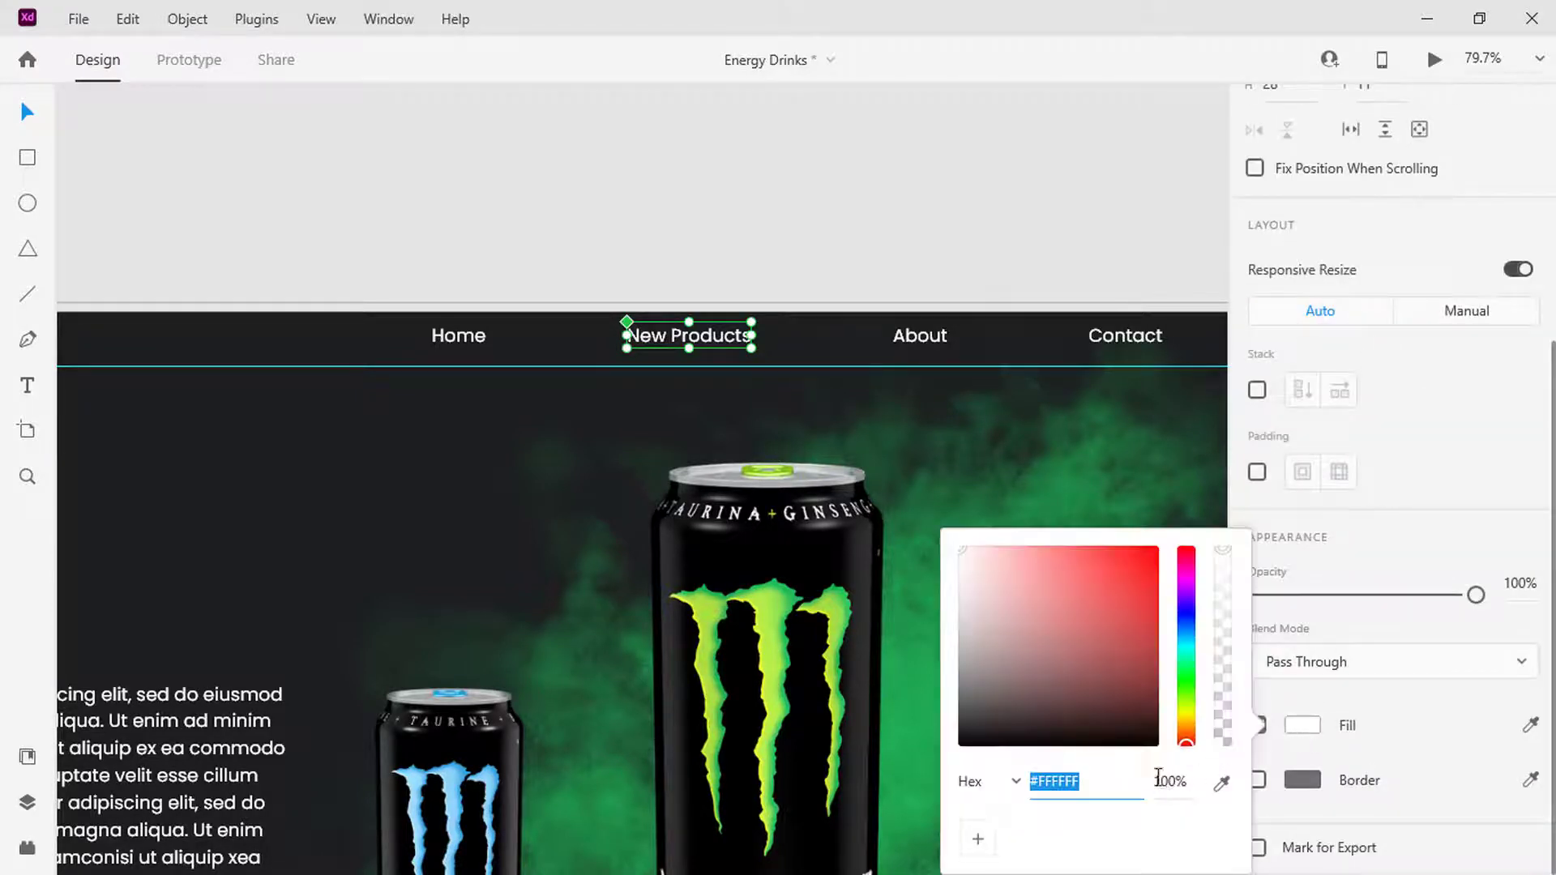
{"action": "left_click", "coordinate": [1407, 490]}
Set the fill opacity of the "New Products" Hover State to 100% and switch the component back to its Default State.
{"action": "scroll", "coordinate": [1408, 486], "scroll_direction": "up", "scroll_amount": 5}
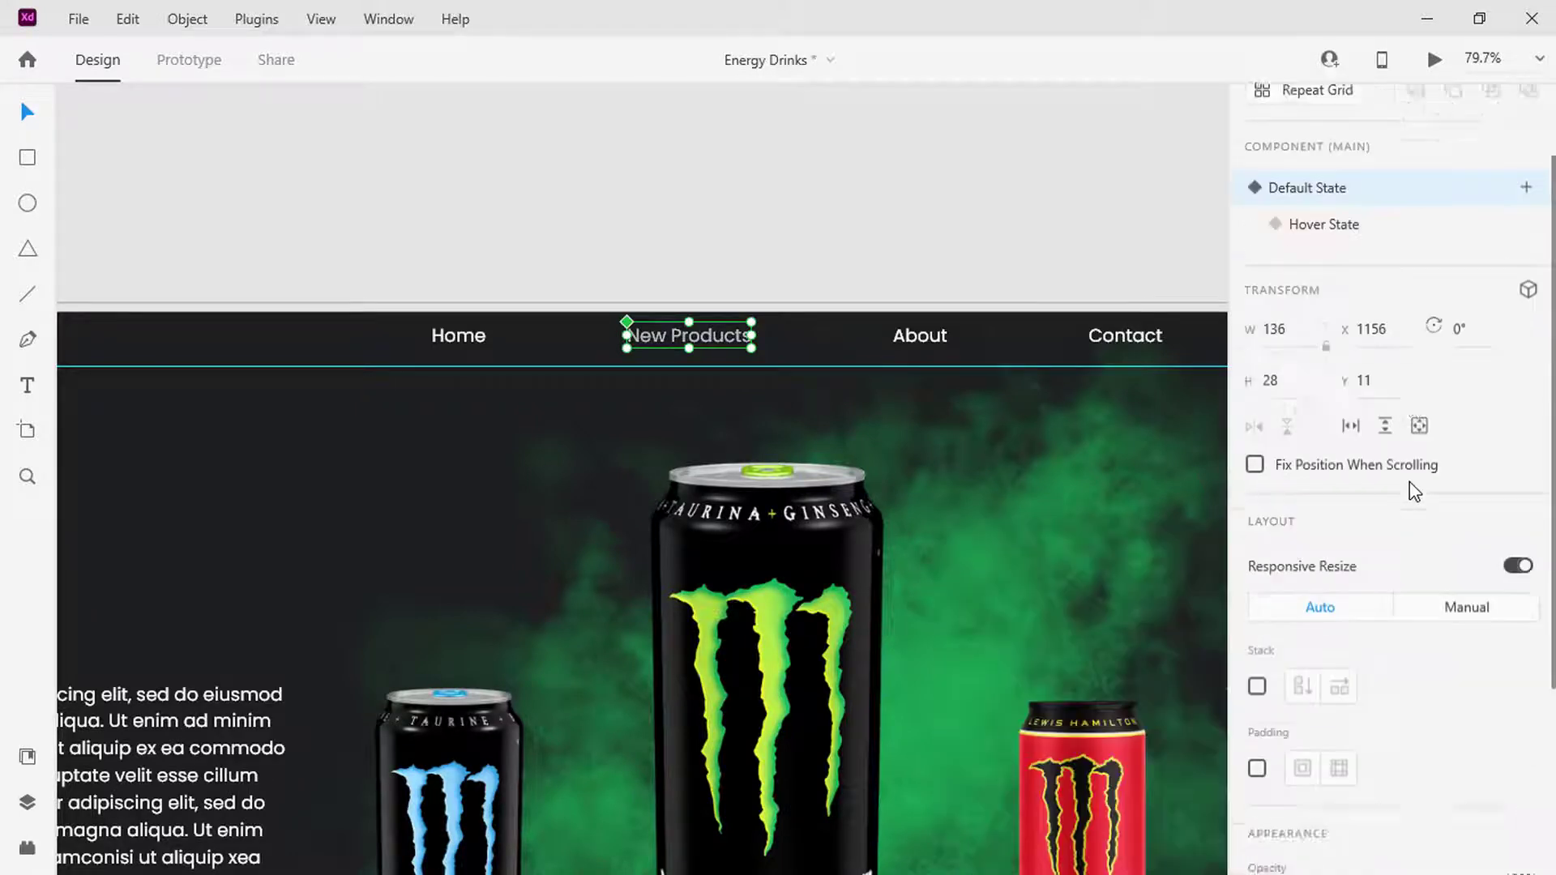
{"action": "scroll", "coordinate": [1408, 482], "scroll_direction": "up", "scroll_amount": 1}
{"action": "left_click", "coordinate": [1342, 310]}
{"action": "scroll", "coordinate": [1342, 310], "scroll_direction": "down", "scroll_amount": 3}
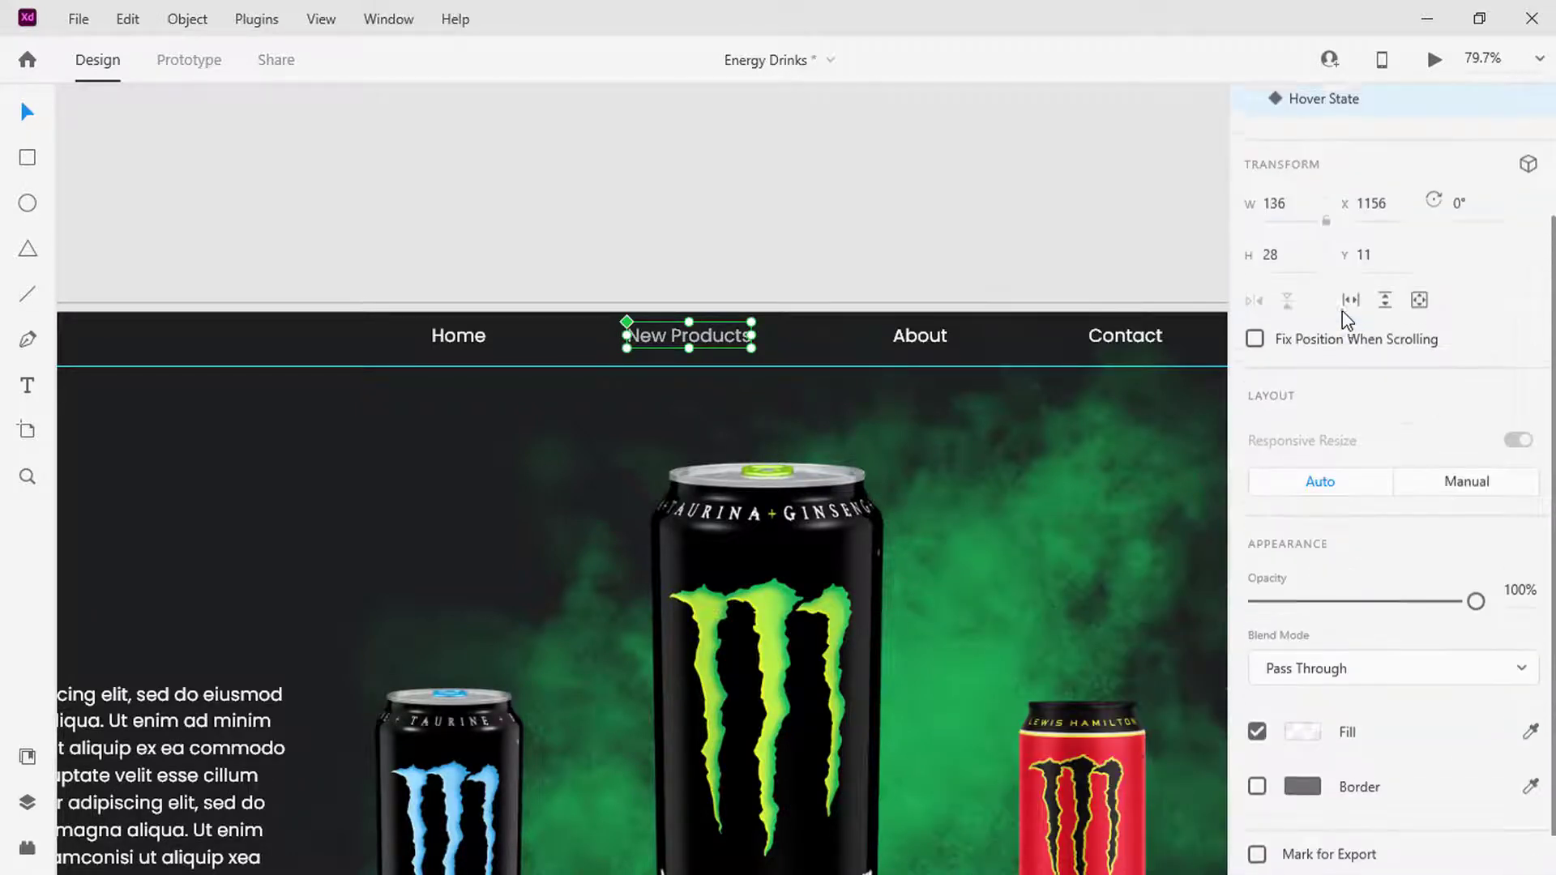
{"action": "left_click", "coordinate": [1309, 728]}
{"action": "key", "text": "Tab"}
{"action": "key", "text": "Return"}
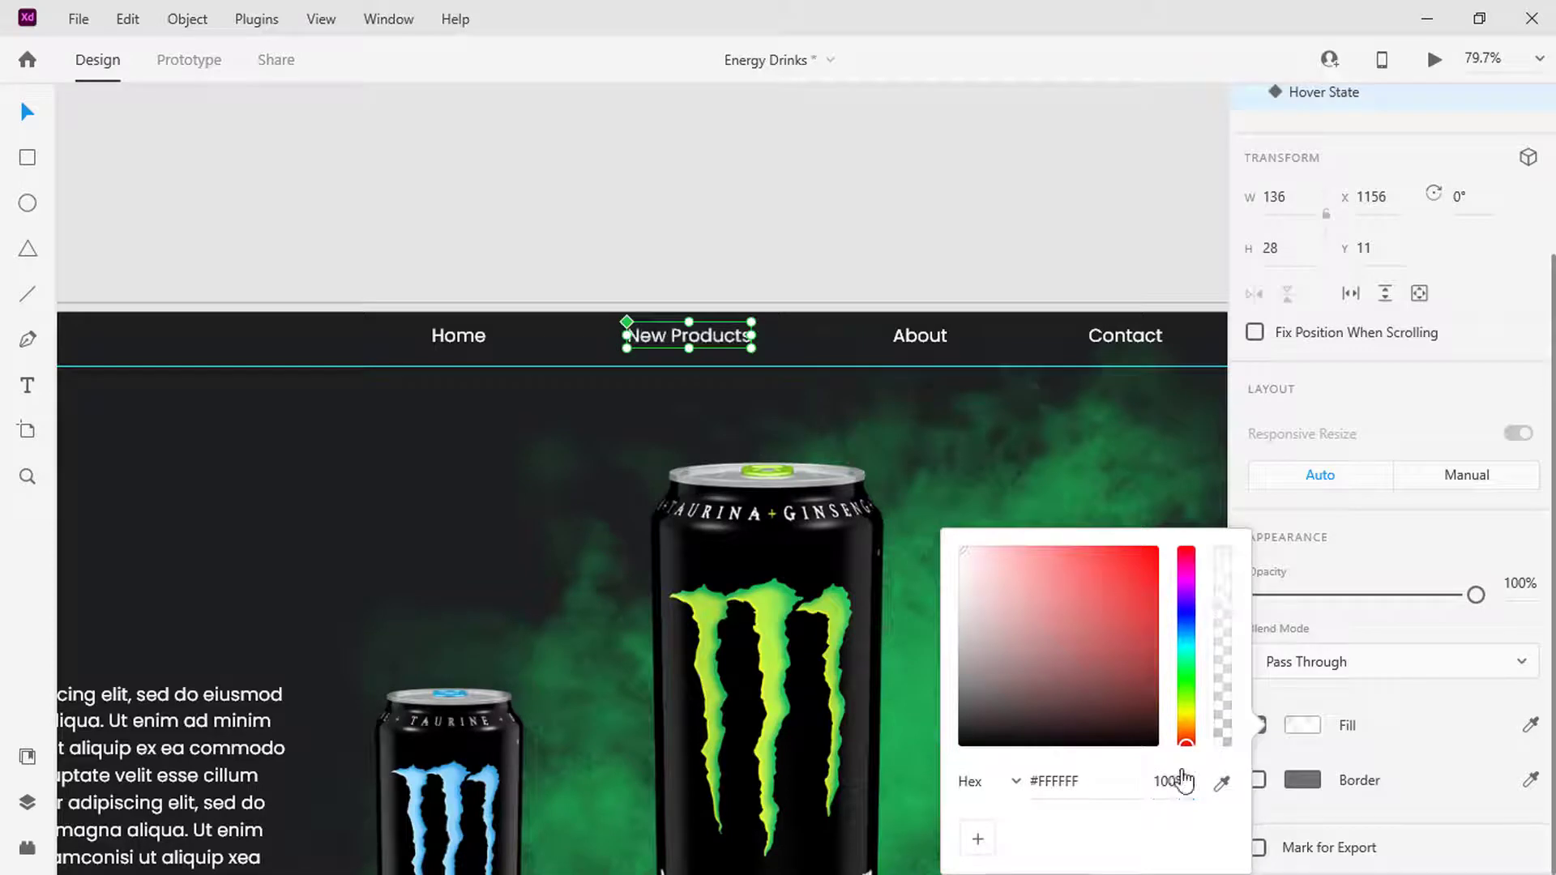
{"action": "scroll", "coordinate": [1300, 729], "scroll_direction": "up", "scroll_amount": 3}
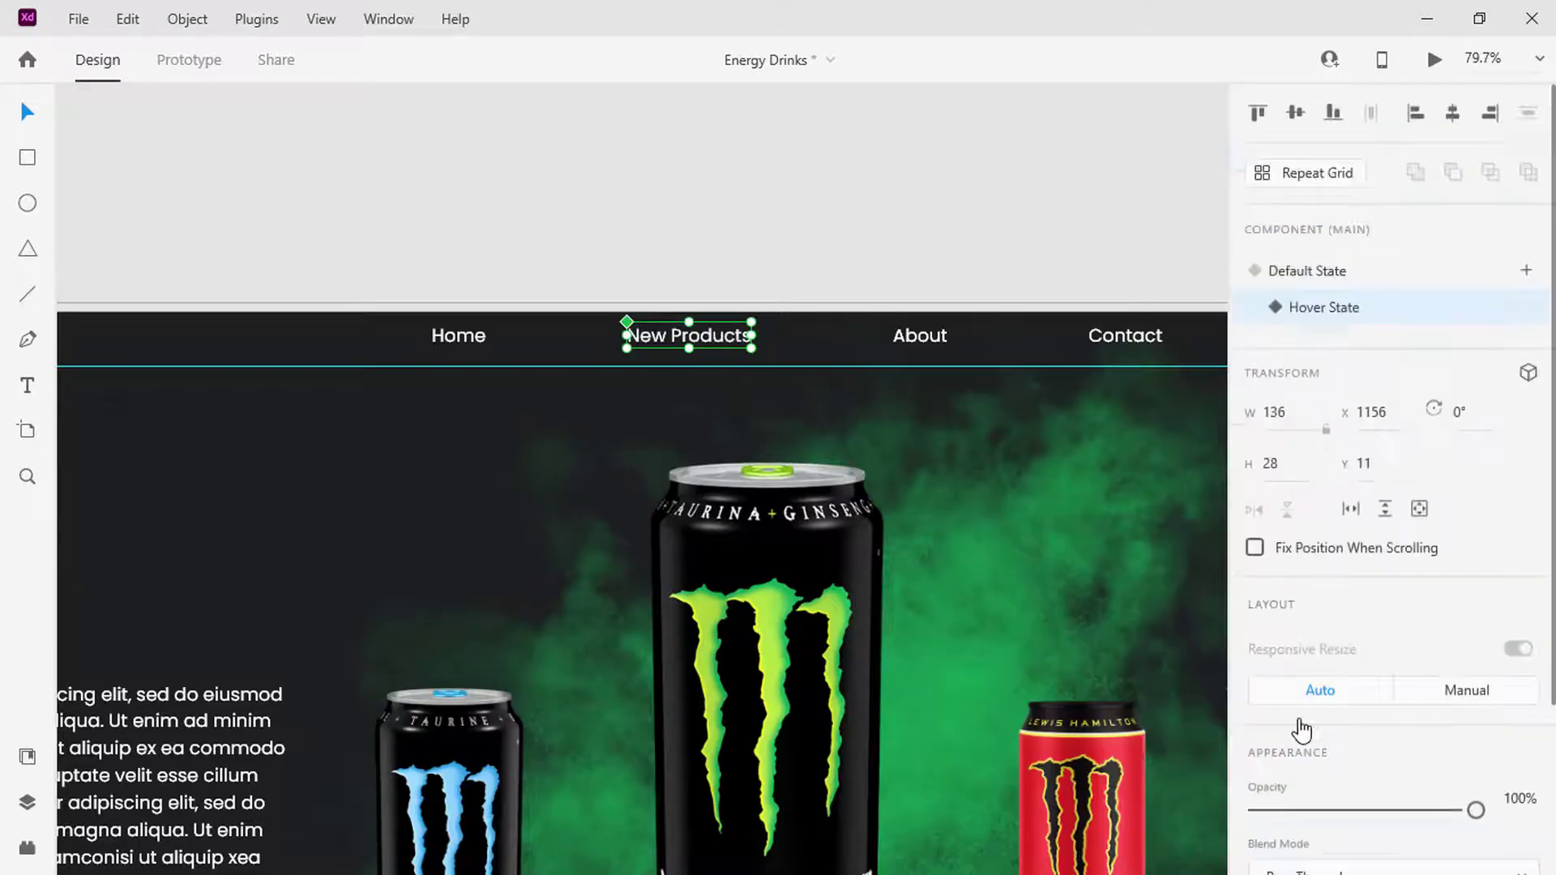
{"action": "left_click", "coordinate": [1321, 276]}
Lower the "About" text's fill opacity and turn the text into a component with a Hover State.
{"action": "double_click", "coordinate": [921, 348]}
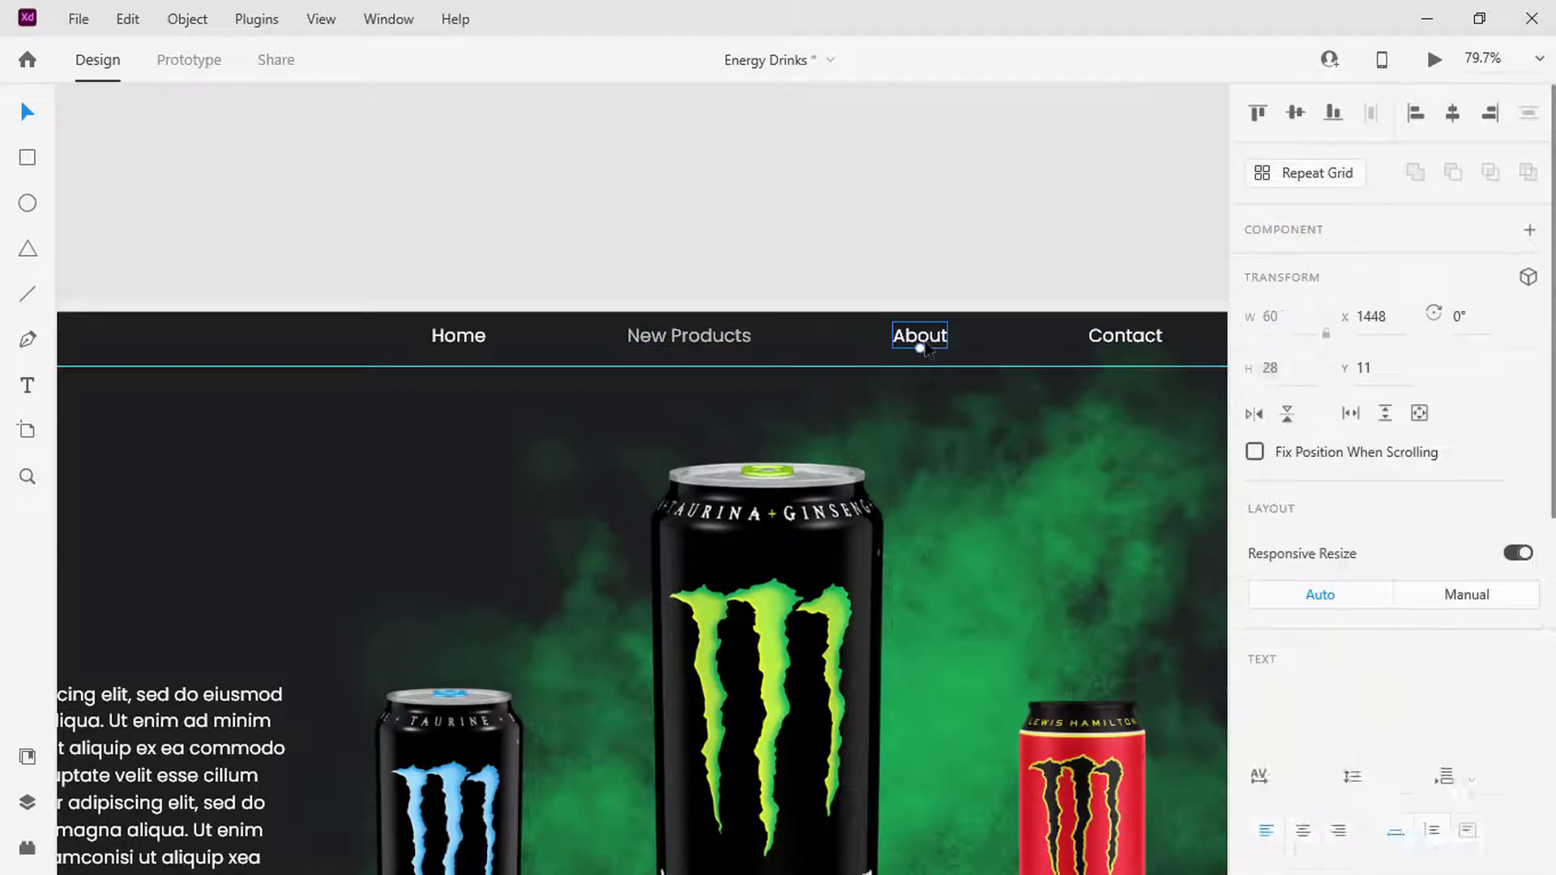
{"action": "scroll", "coordinate": [1459, 616], "scroll_direction": "down", "scroll_amount": 6}
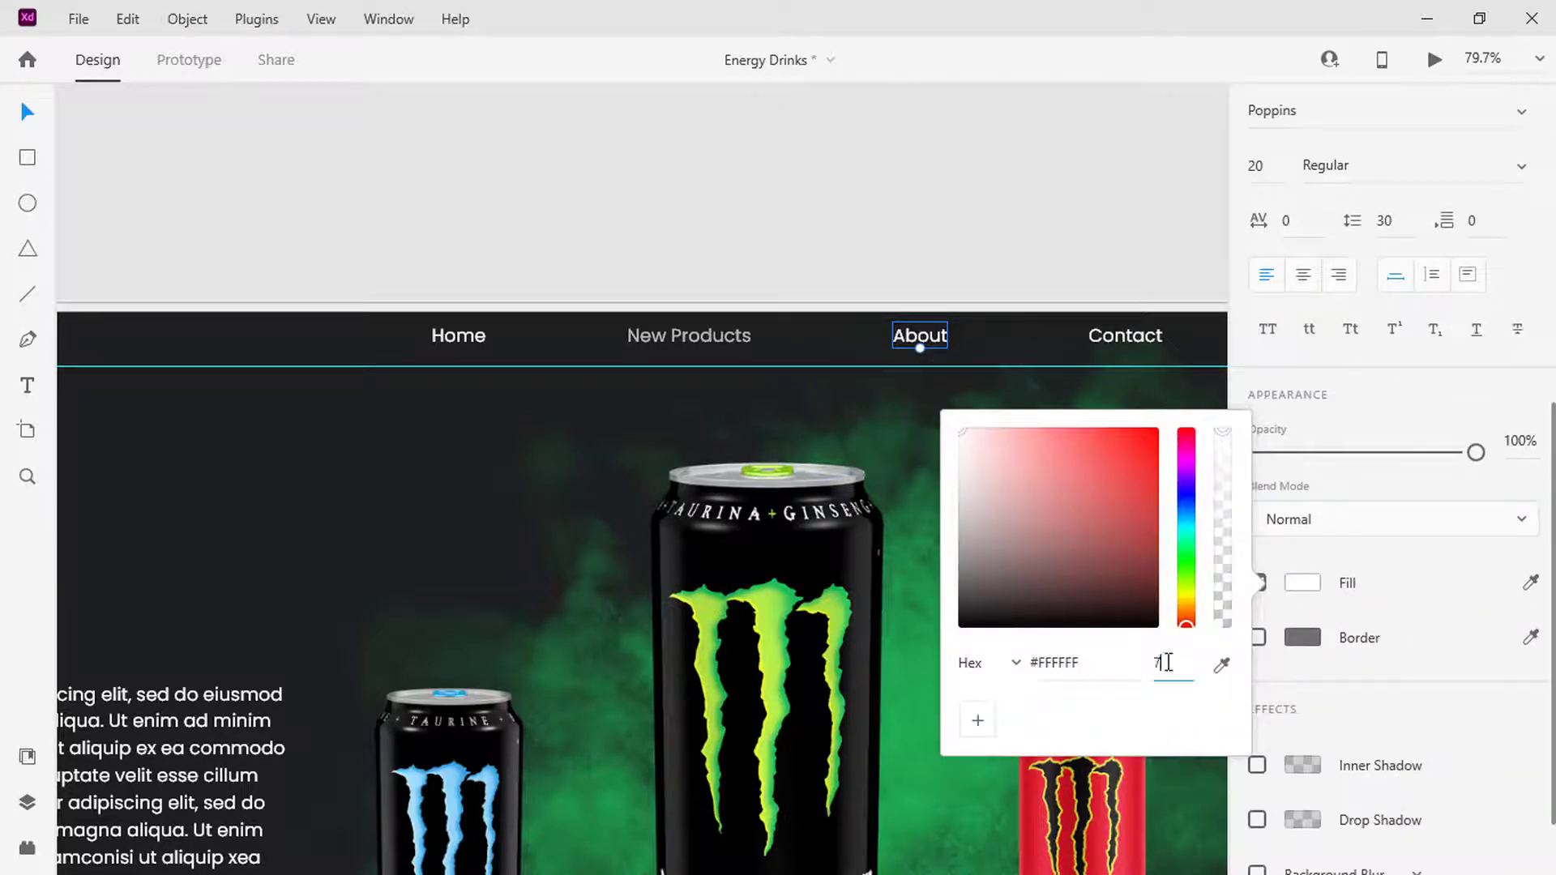
{"action": "key", "text": "Escape"}
{"action": "left_click", "coordinate": [1526, 270]}
{"action": "left_click", "coordinate": [1399, 310]}
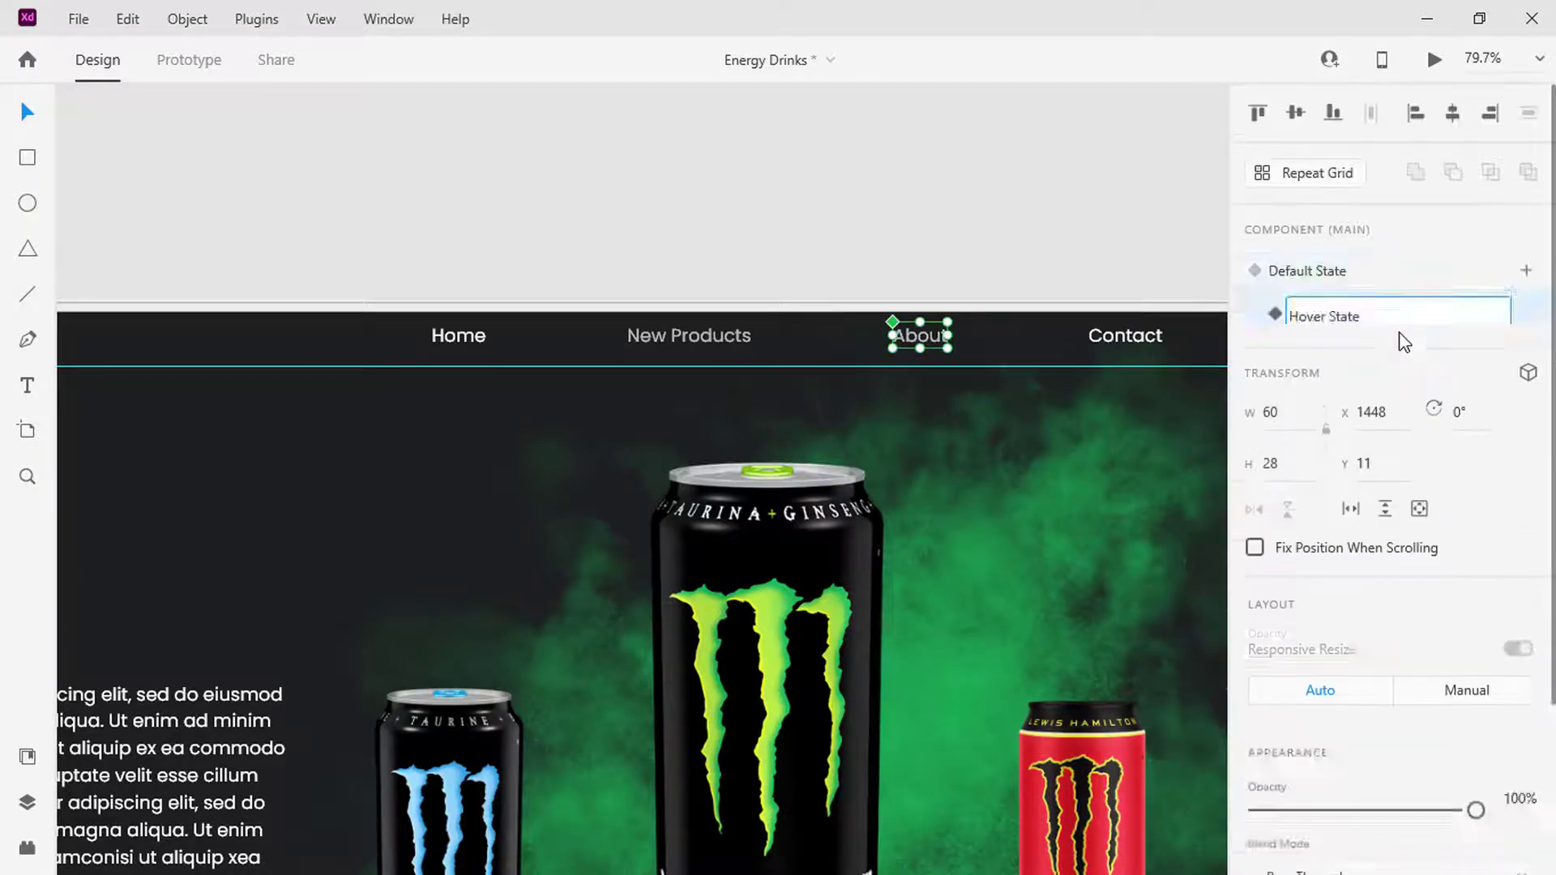
Set the fill opacity of the "About" Hover State to 100% and switch the component back to its Default State.
{"action": "scroll", "coordinate": [1400, 389], "scroll_direction": "down", "scroll_amount": 3}
{"action": "left_click", "coordinate": [1300, 727]}
{"action": "left_click", "coordinate": [1165, 782]}
{"action": "type", "text": "100"}
{"action": "key", "text": "Return"}
{"action": "scroll", "coordinate": [1412, 443], "scroll_direction": "up", "scroll_amount": 2}
{"action": "scroll", "coordinate": [1414, 444], "scroll_direction": "up", "scroll_amount": 1}
{"action": "left_click", "coordinate": [1329, 271]}
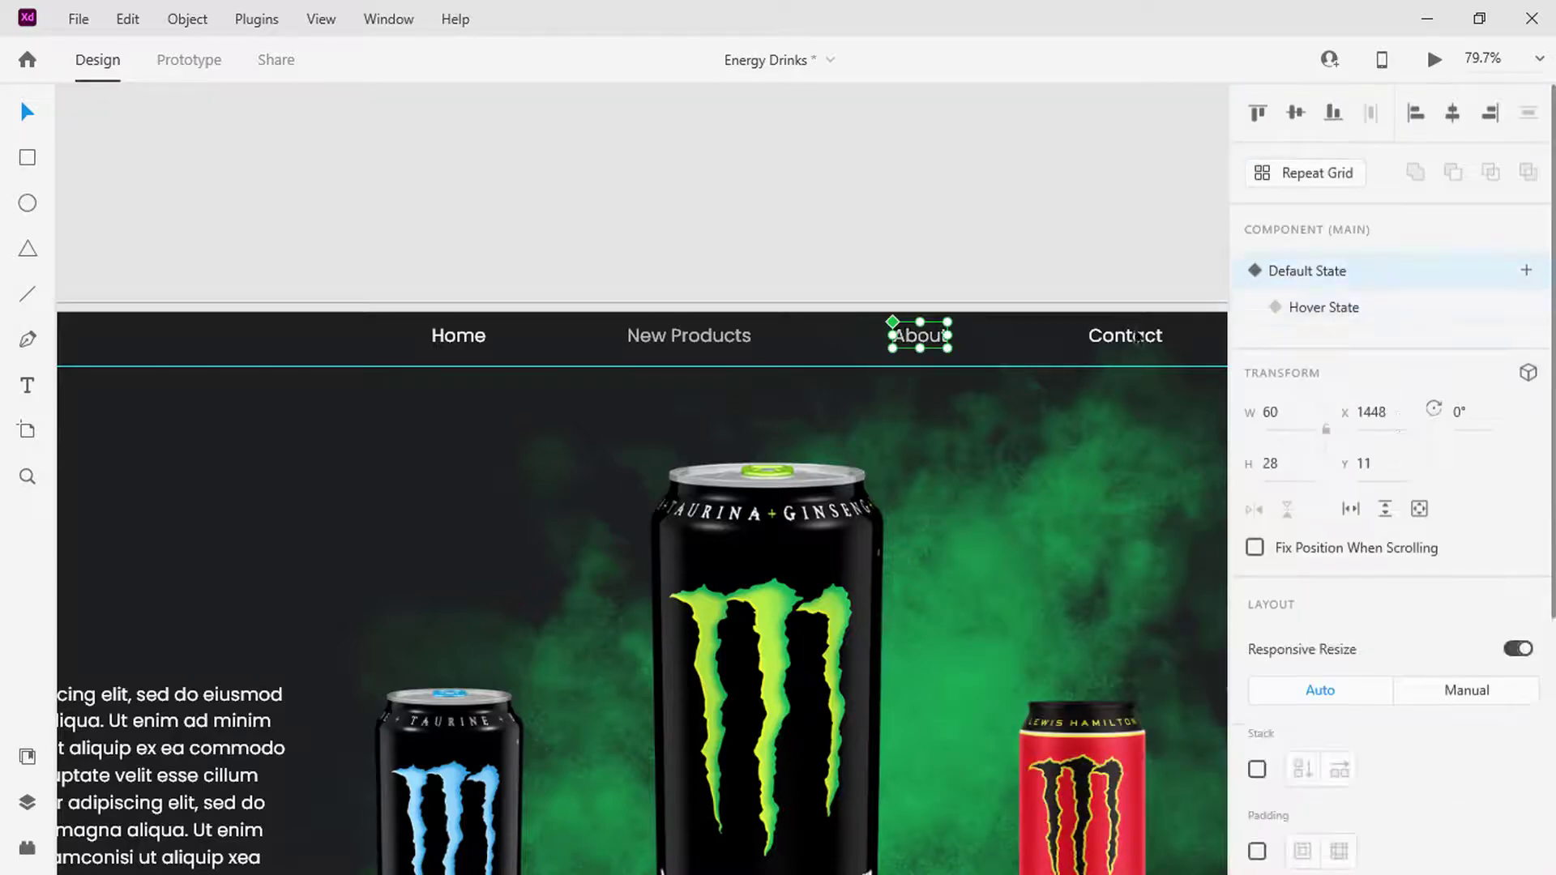
Make the "Contact" text a component with a Hover State and set its Default State fill opacity to 70%.
{"action": "left_click", "coordinate": [1125, 336]}
{"action": "key", "text": "ctrl+k"}
{"action": "left_click", "coordinate": [1525, 273]}
{"action": "left_click", "coordinate": [1370, 271]}
{"action": "scroll", "coordinate": [1322, 623], "scroll_direction": "down", "scroll_amount": 4}
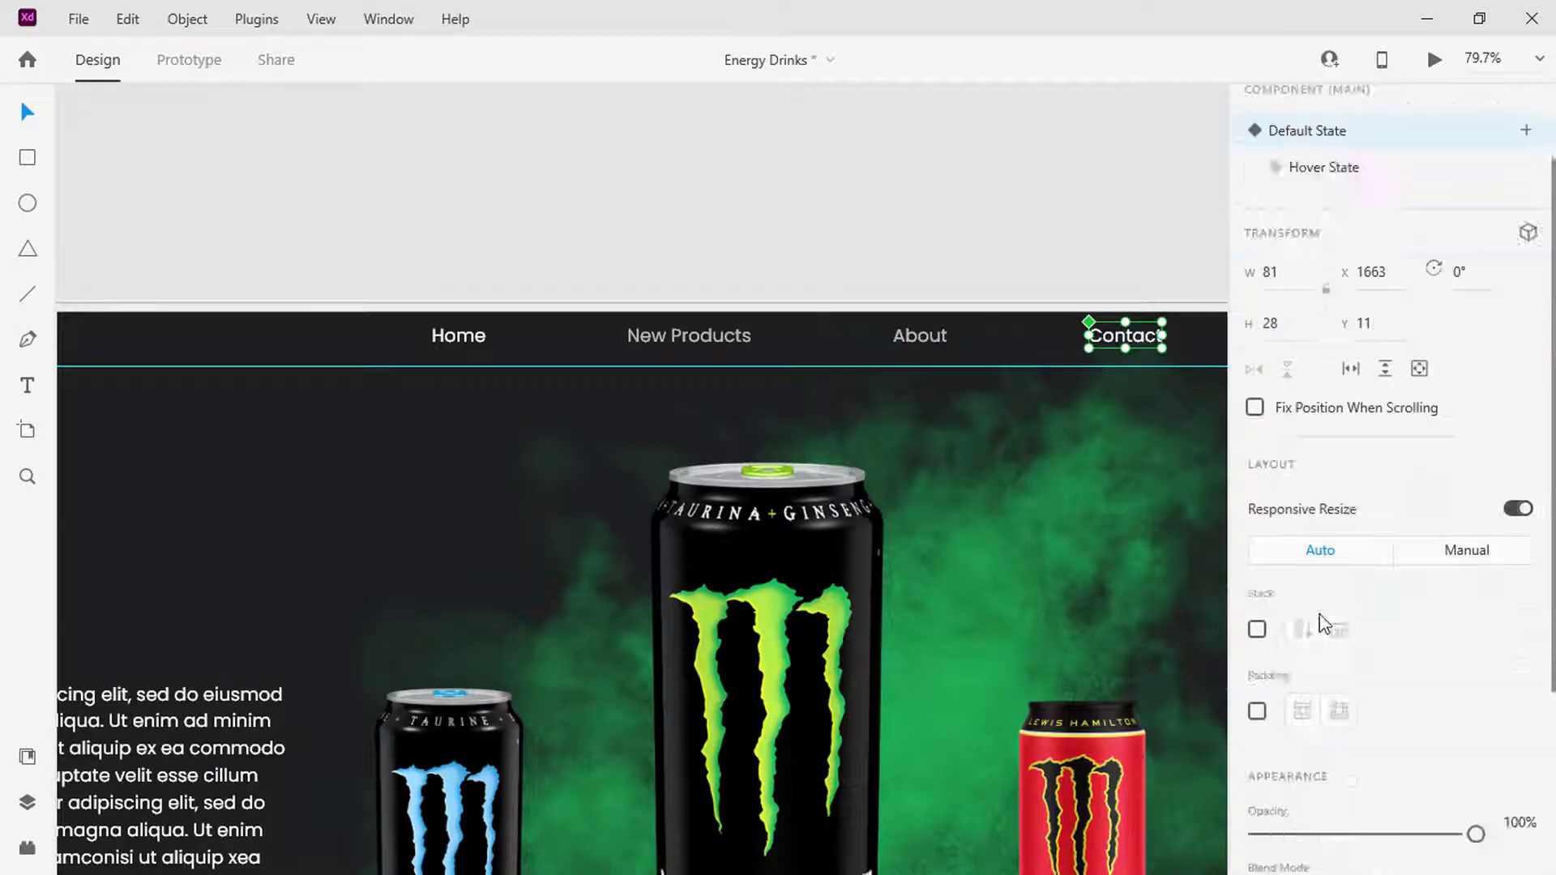
{"action": "left_click", "coordinate": [1302, 724]}
{"action": "left_click", "coordinate": [1171, 780]}
{"action": "type", "text": "70"}
{"action": "key", "text": "Return"}
Set the fill opacity of the "Contact" Hover State to 100% and switch the component back to its Default State.
{"action": "scroll", "coordinate": [1389, 405], "scroll_direction": "up", "scroll_amount": 4}
{"action": "left_click", "coordinate": [1385, 284]}
{"action": "scroll", "coordinate": [1378, 405], "scroll_direction": "down", "scroll_amount": 4}
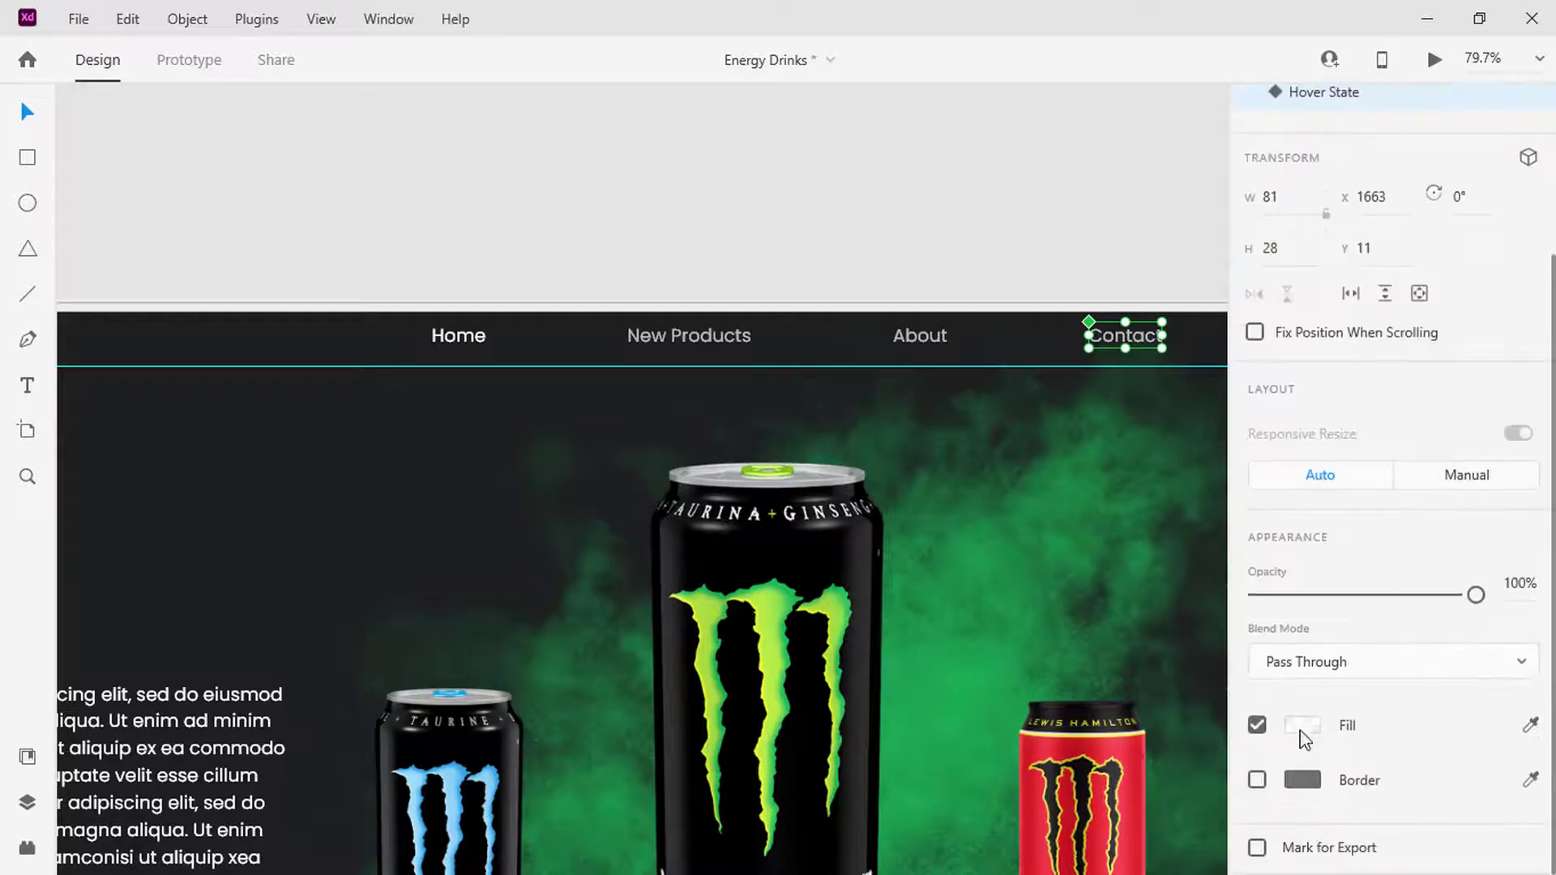
{"action": "left_click", "coordinate": [1302, 730]}
{"action": "left_click", "coordinate": [1168, 782]}
{"action": "type", "text": "100"}
{"action": "key", "text": "Return"}
{"action": "scroll", "coordinate": [1396, 549], "scroll_direction": "up", "scroll_amount": 4}
{"action": "left_click", "coordinate": [1337, 271]}
Preview the landing page to check the hover effects of the navigation texts.
{"action": "left_click", "coordinate": [1041, 430]}
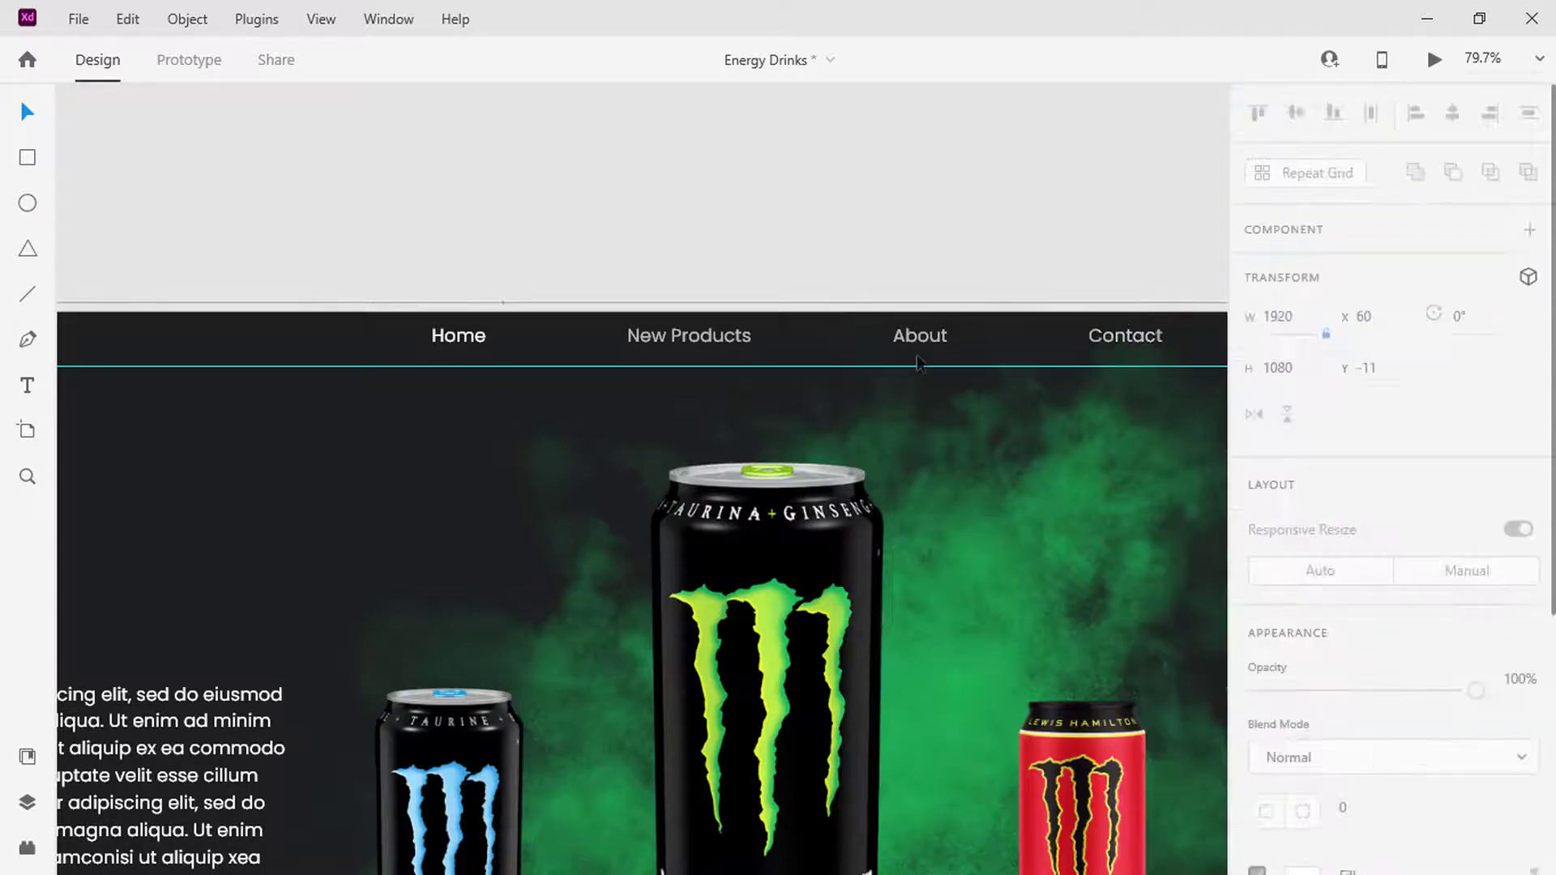
{"action": "left_click", "coordinate": [1435, 60]}
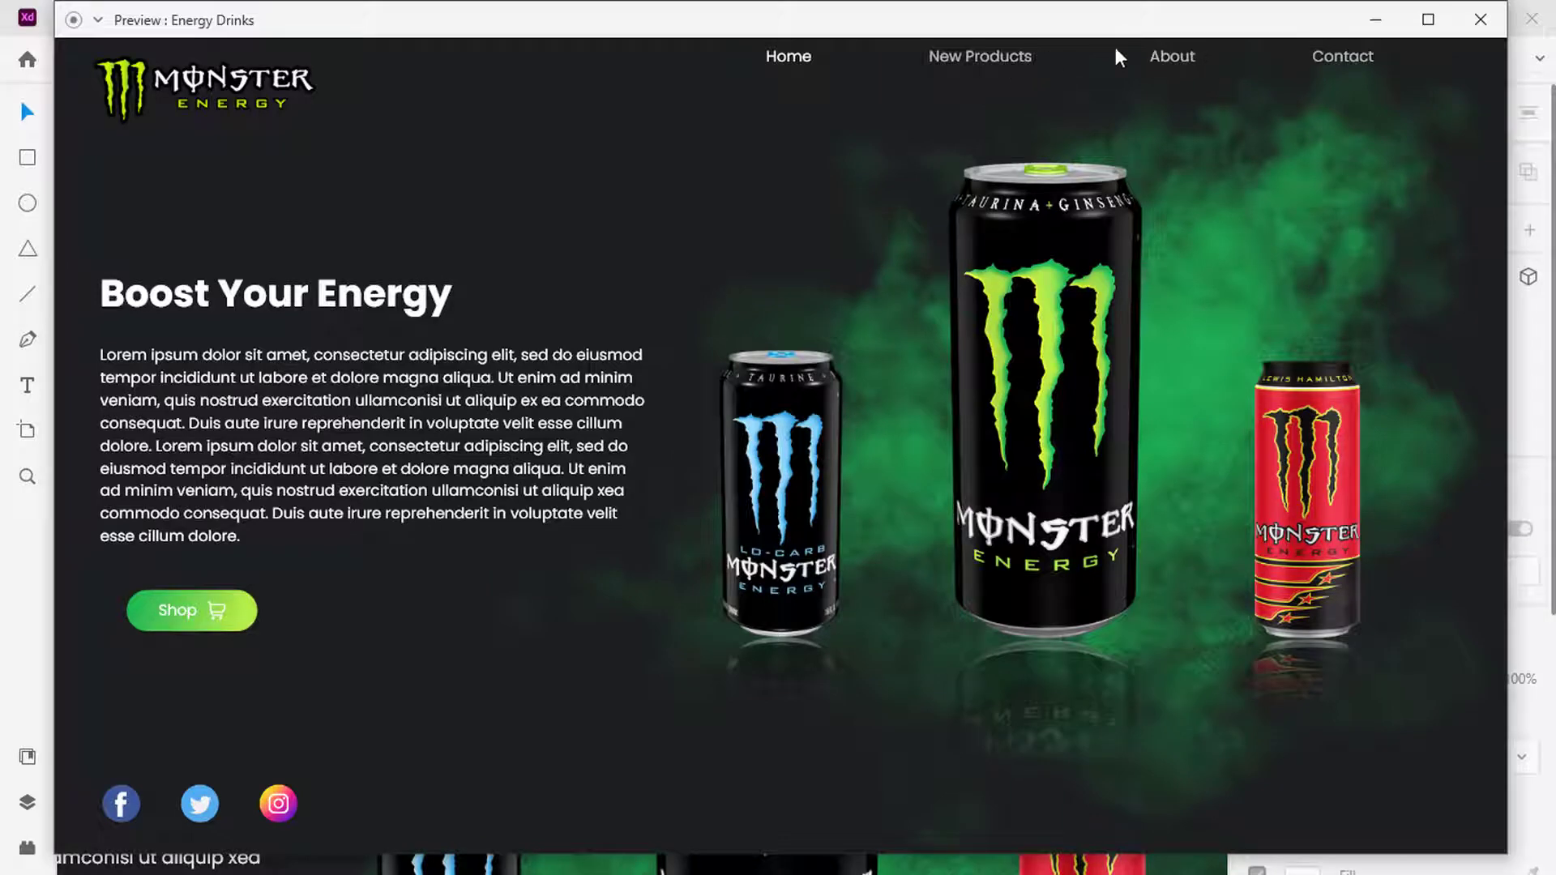
{"action": "left_click", "coordinate": [1372, 22]}
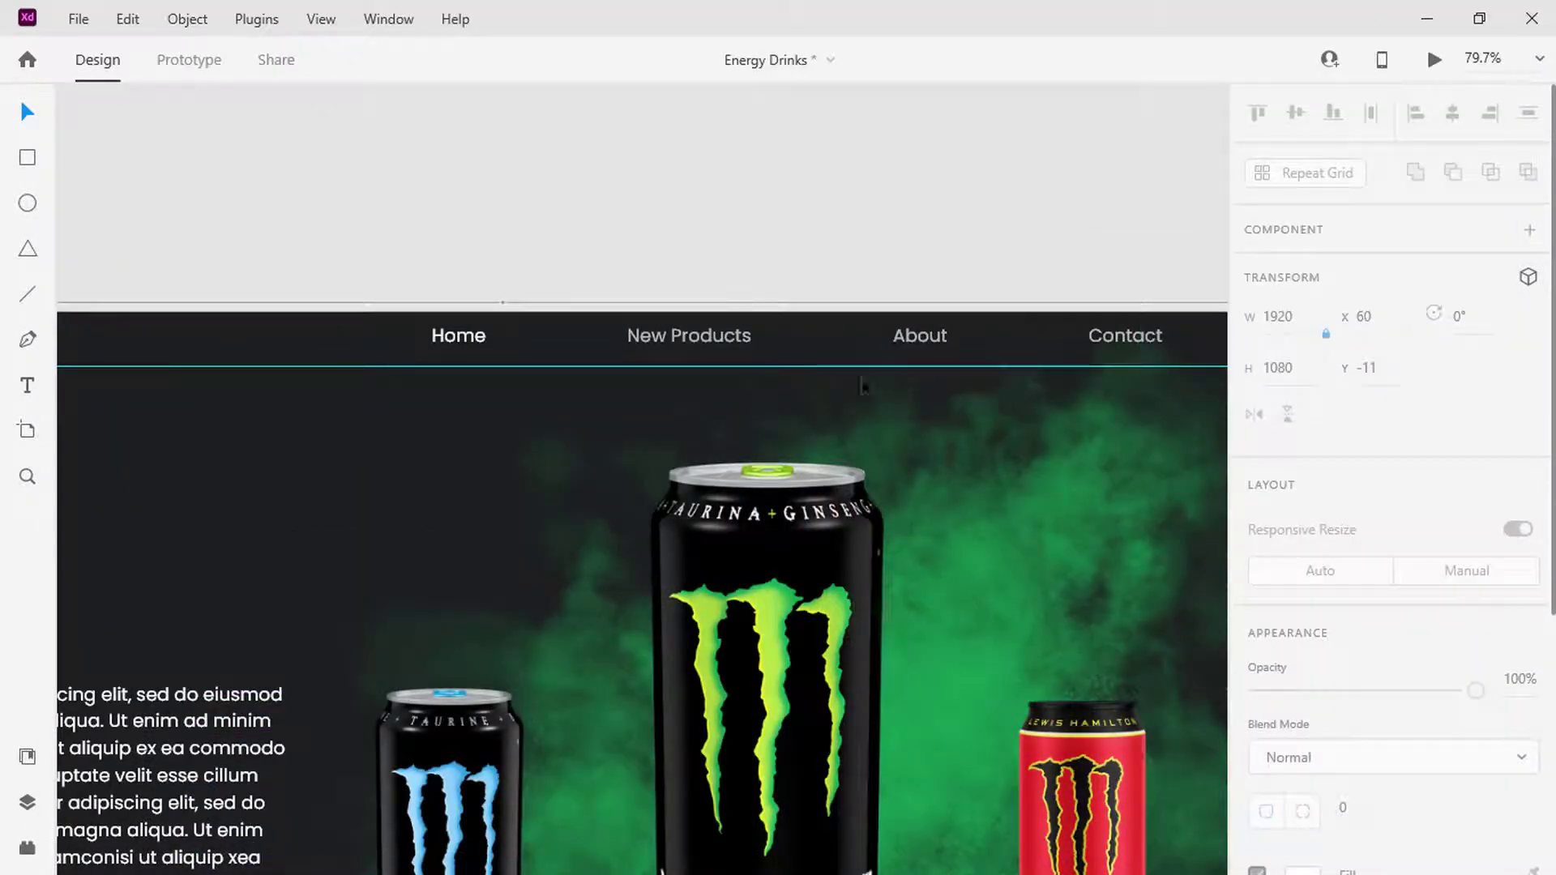
Draw a horizontal line about 61 px long beneath "Home" with border size 3 and colour #37A3DF.
{"action": "left_click", "coordinate": [25, 298]}
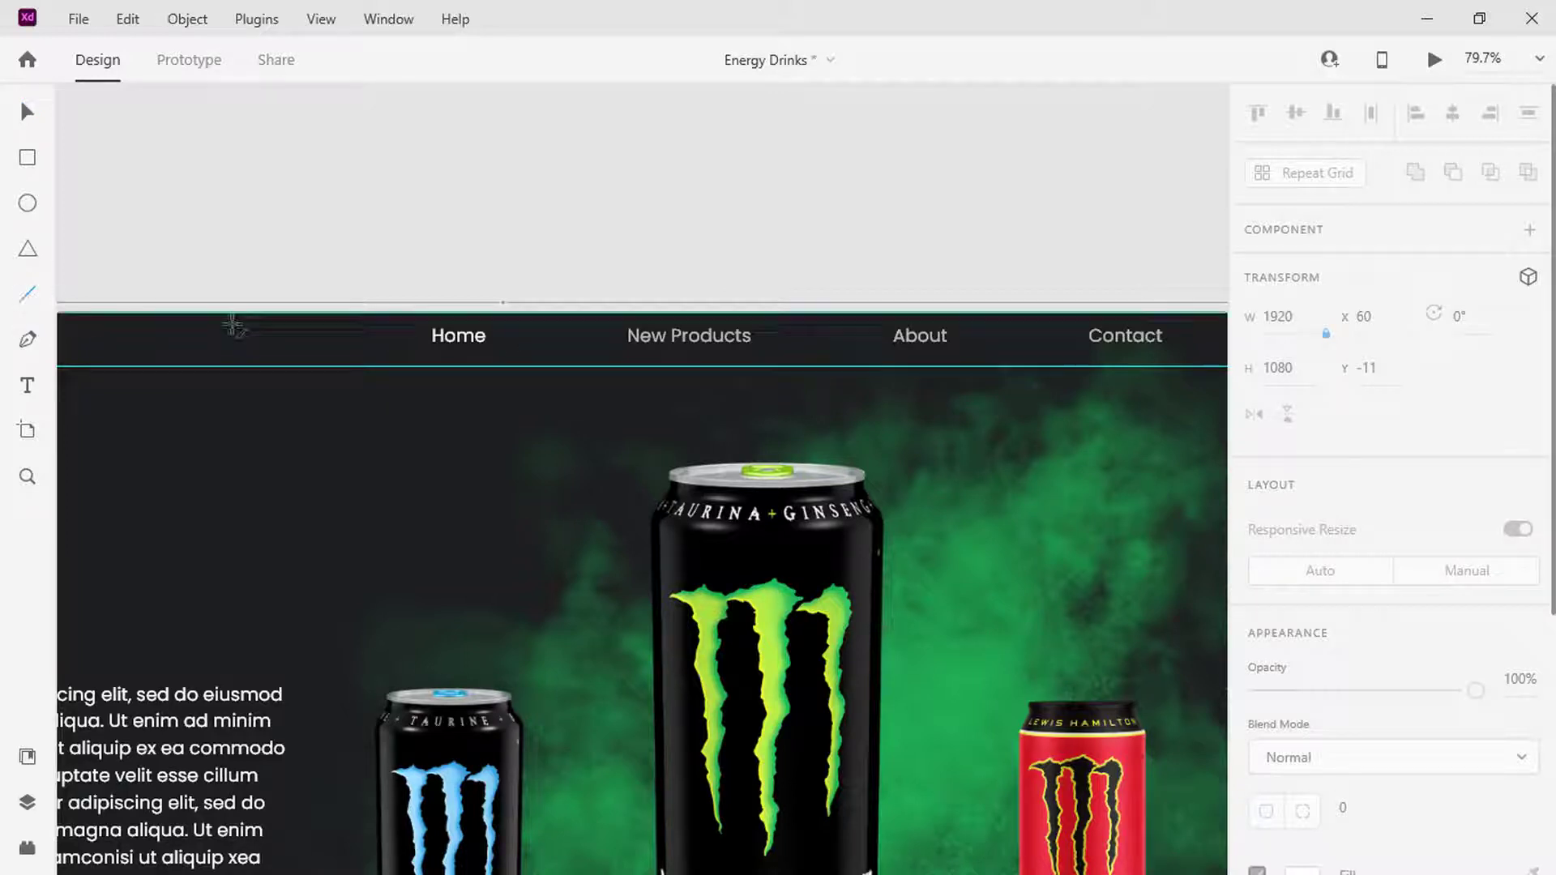
{"action": "left_click_drag", "start_coordinate": [425, 354], "coordinate": [480, 354]}
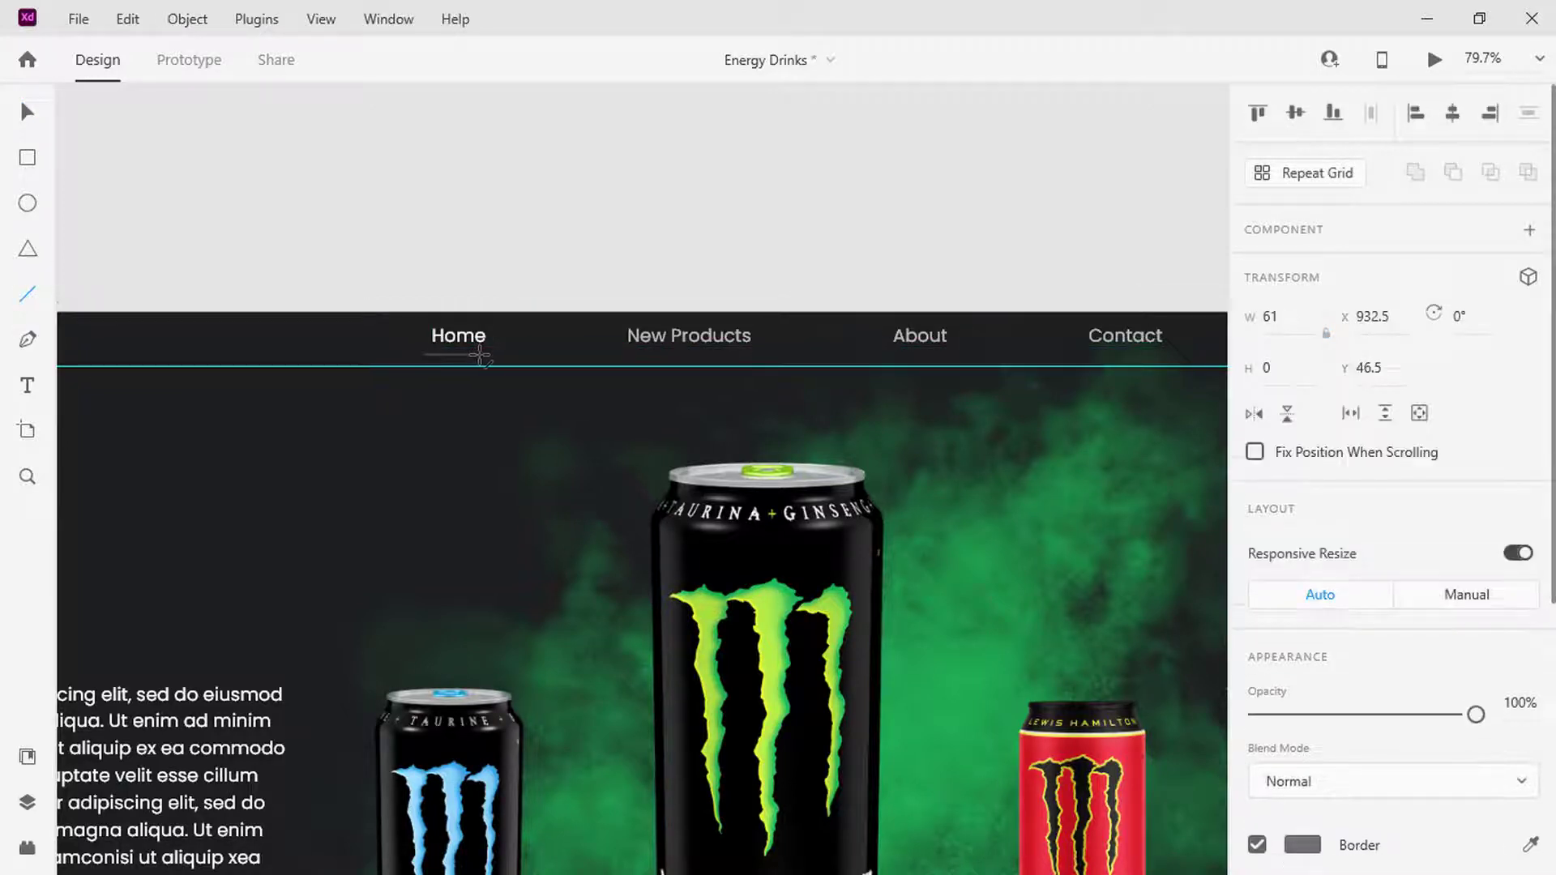
{"action": "scroll", "coordinate": [1361, 493], "scroll_direction": "down", "scroll_amount": 5}
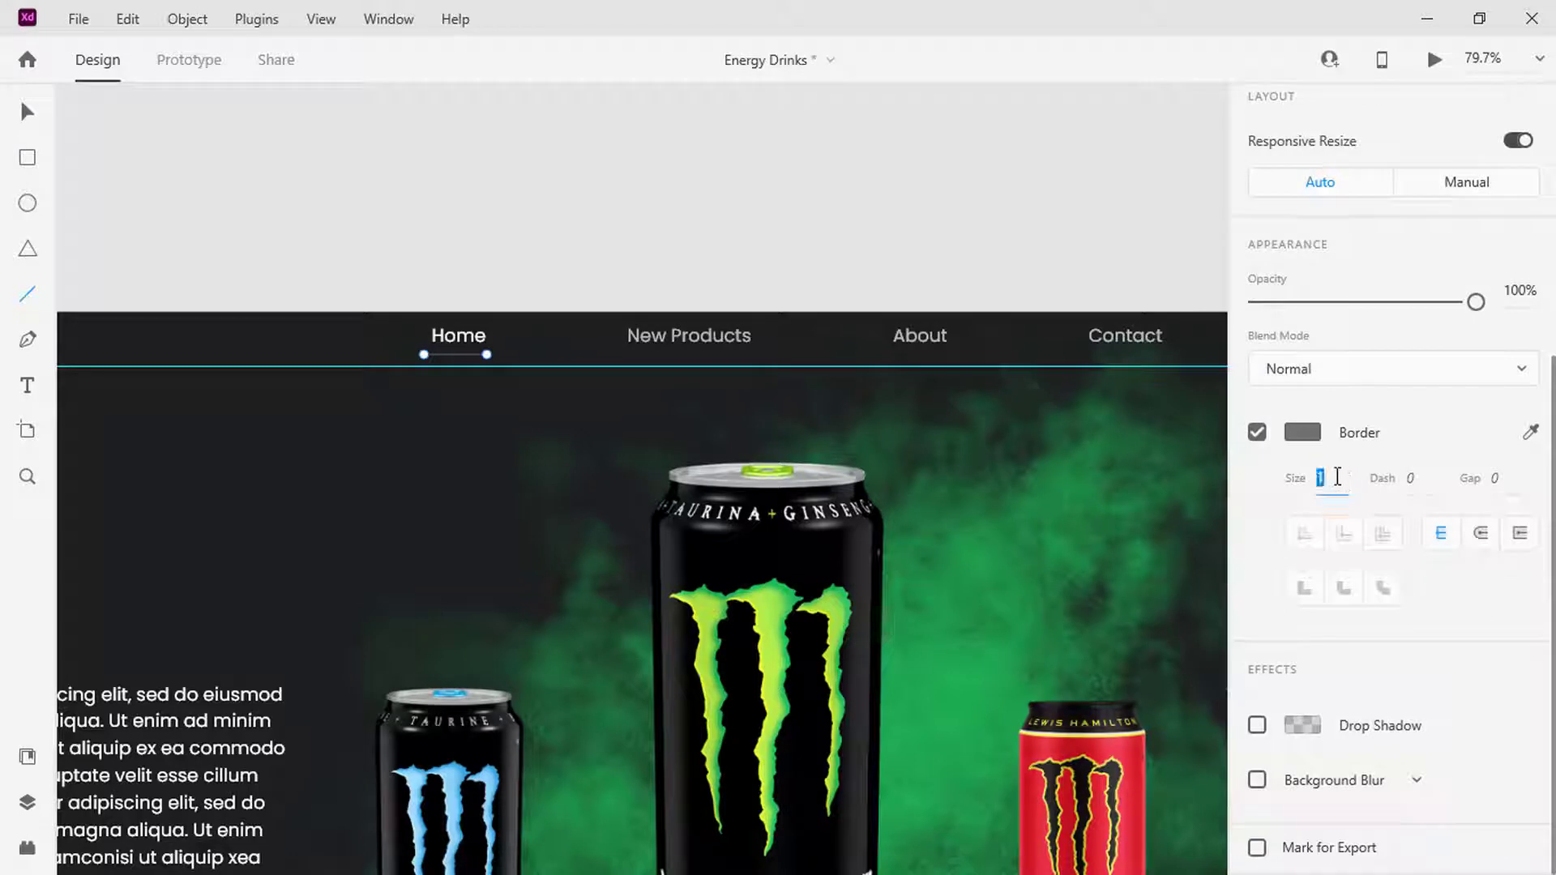
{"action": "left_click", "coordinate": [1302, 436]}
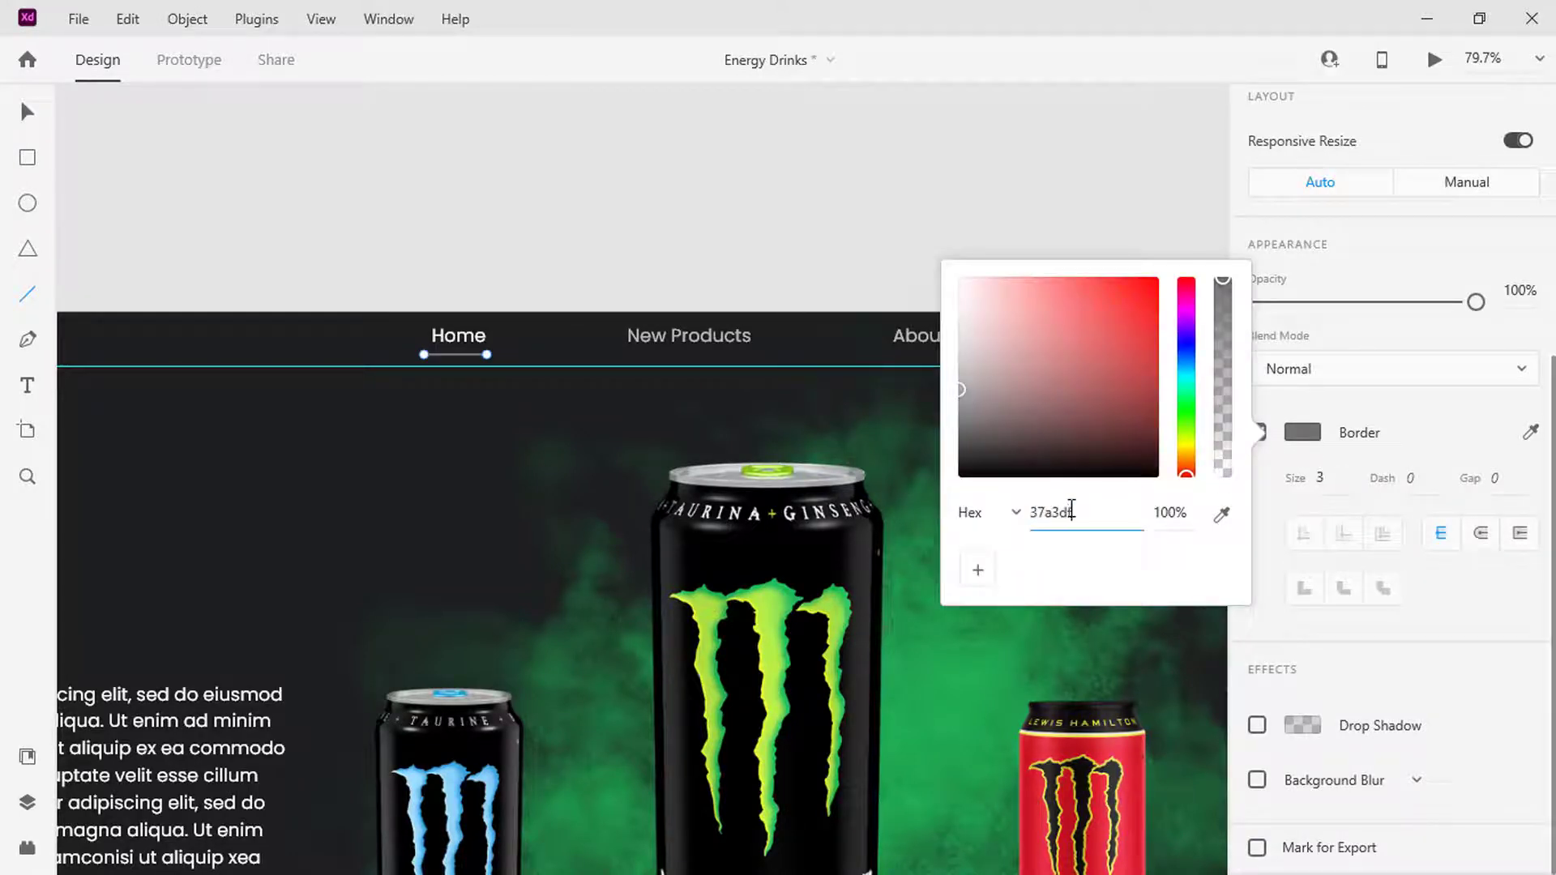
{"action": "type", "text": "37a3df"}
{"action": "key", "text": "Return"}
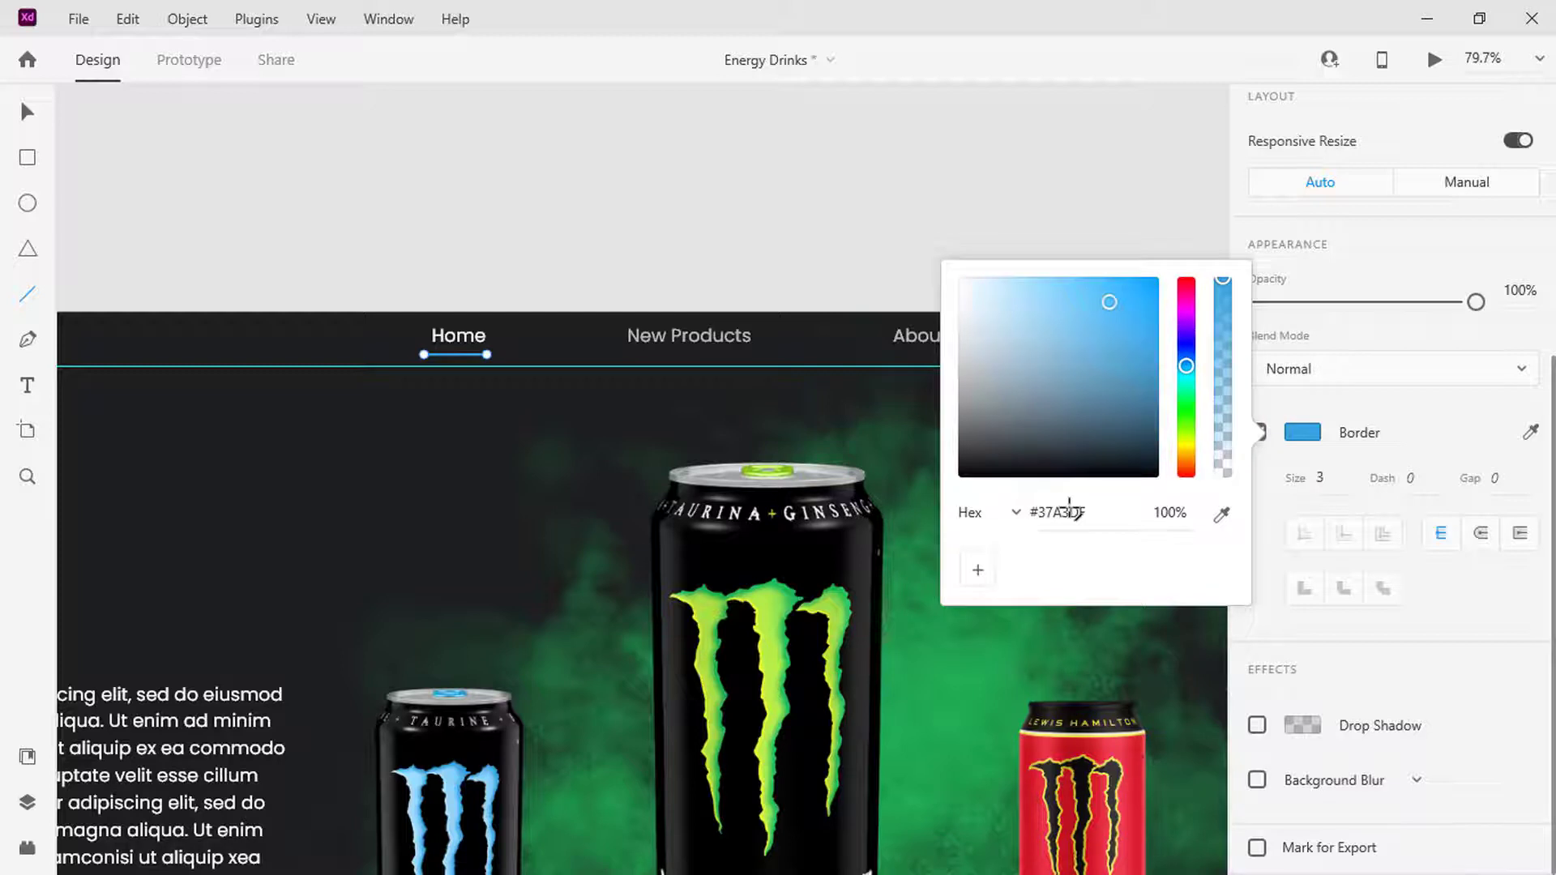
Select the "Home" text together with its underline and align them by their horizontal centres.
{"action": "left_click", "coordinate": [458, 336]}
{"action": "scroll", "coordinate": [1337, 316], "scroll_direction": "up", "scroll_amount": 5}
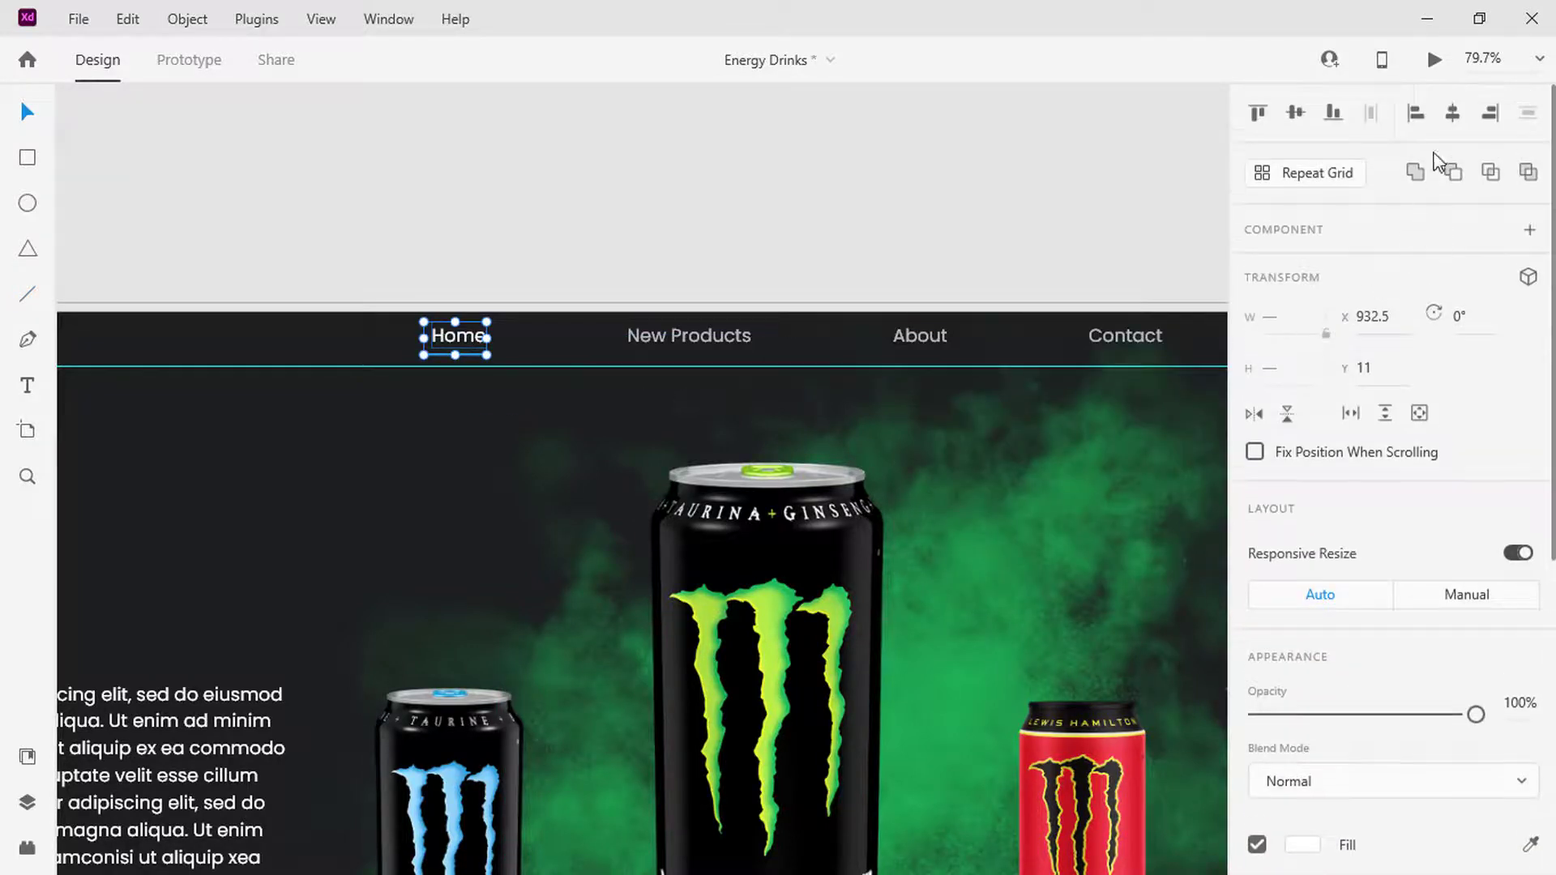
{"action": "left_click", "coordinate": [500, 395]}
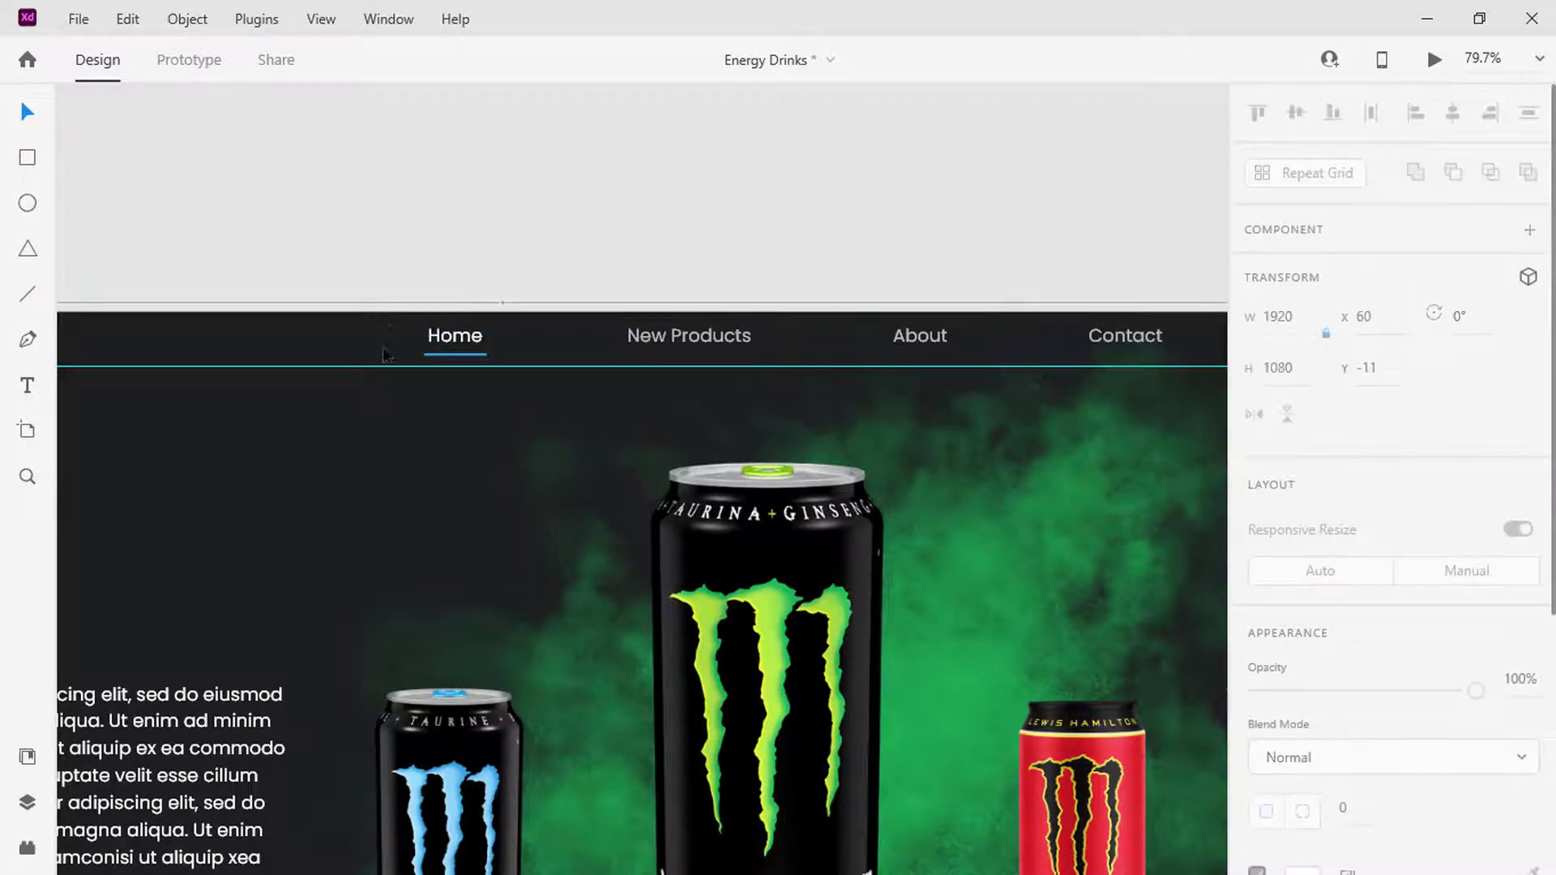
Group all four navigation items together with the "Home" underline.
{"action": "left_click_drag", "start_coordinate": [382, 324], "coordinate": [1180, 353]}
{"action": "right_click", "coordinate": [1138, 349]}
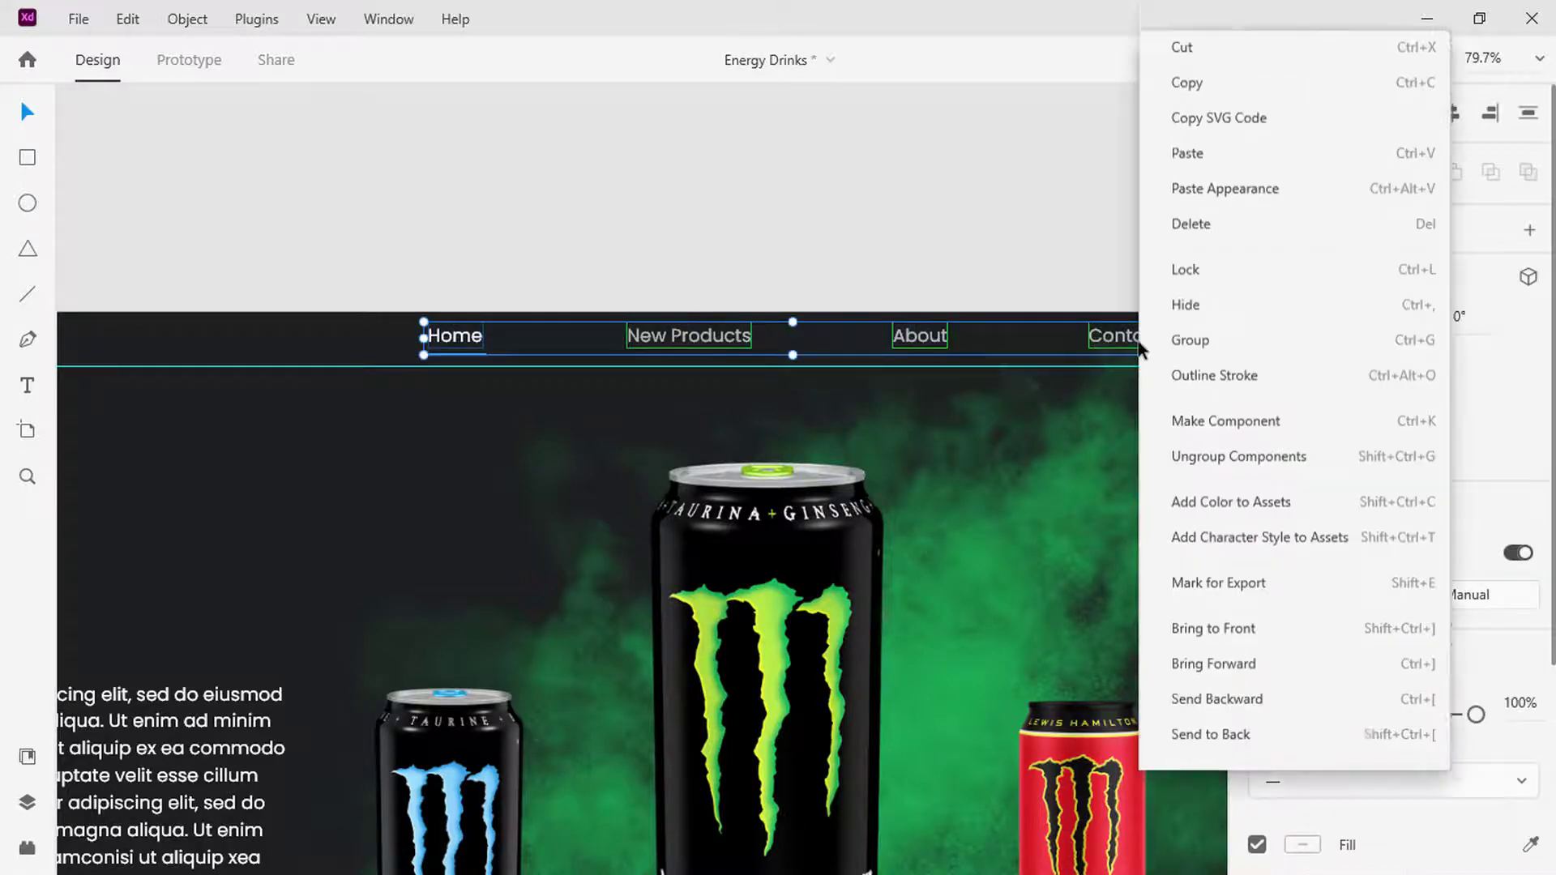
{"action": "left_click", "coordinate": [1172, 315]}
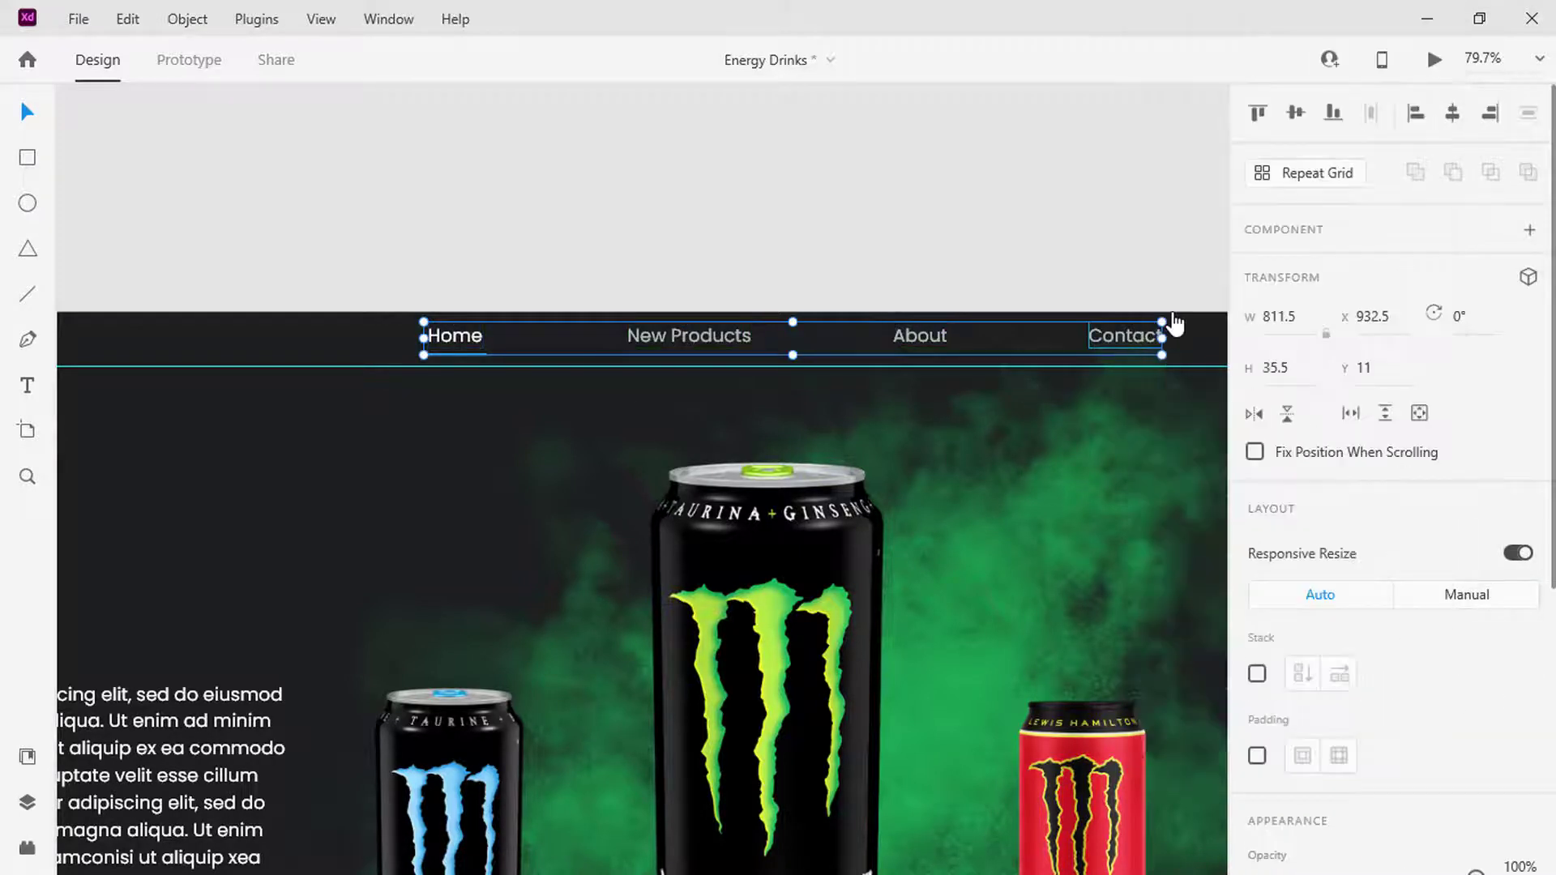
Duplicate the "Web 1920 – 1" artboard.
{"action": "scroll", "coordinate": [1169, 314], "scroll_direction": "down", "scroll_amount": 5}
{"action": "left_click_drag", "start_coordinate": [1158, 365], "coordinate": [944, 372]}
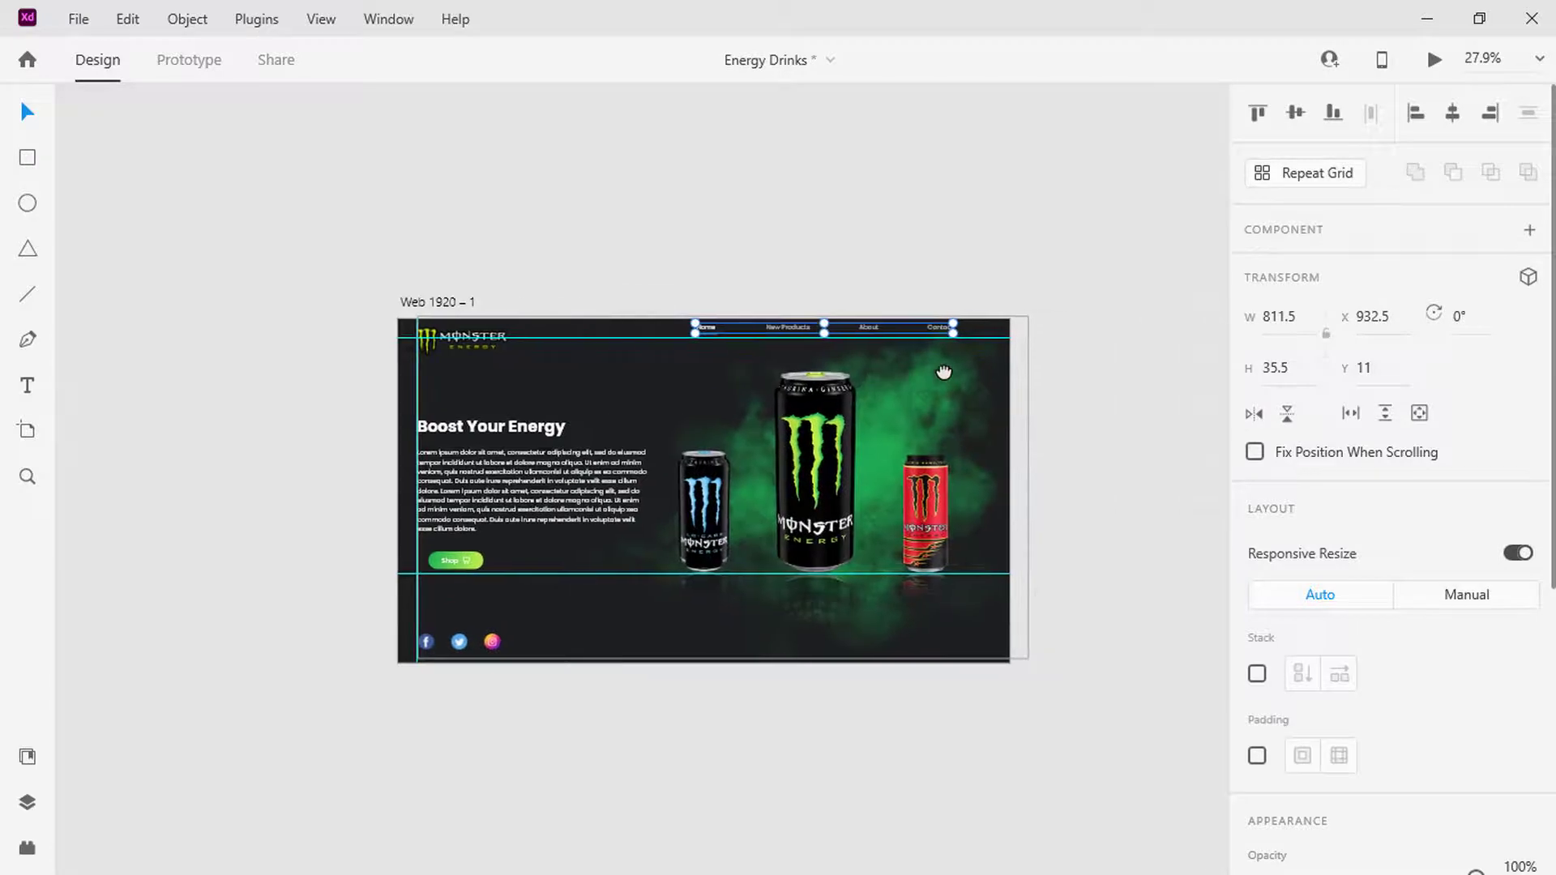
{"action": "key", "text": "Escape"}
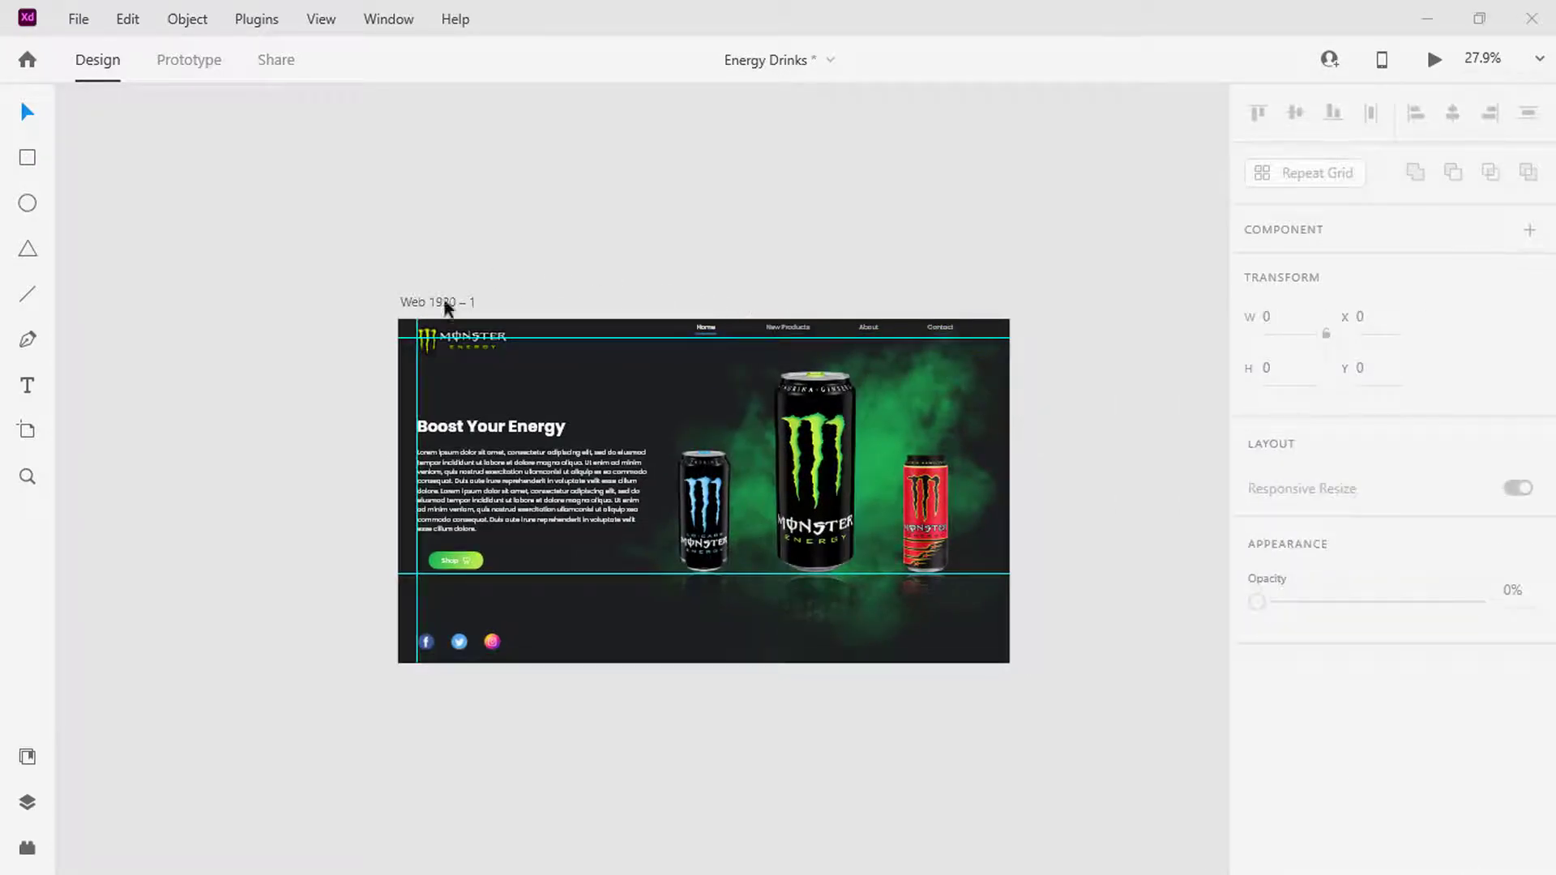
{"action": "left_click", "coordinate": [445, 303]}
{"action": "key", "text": "ctrl+d"}
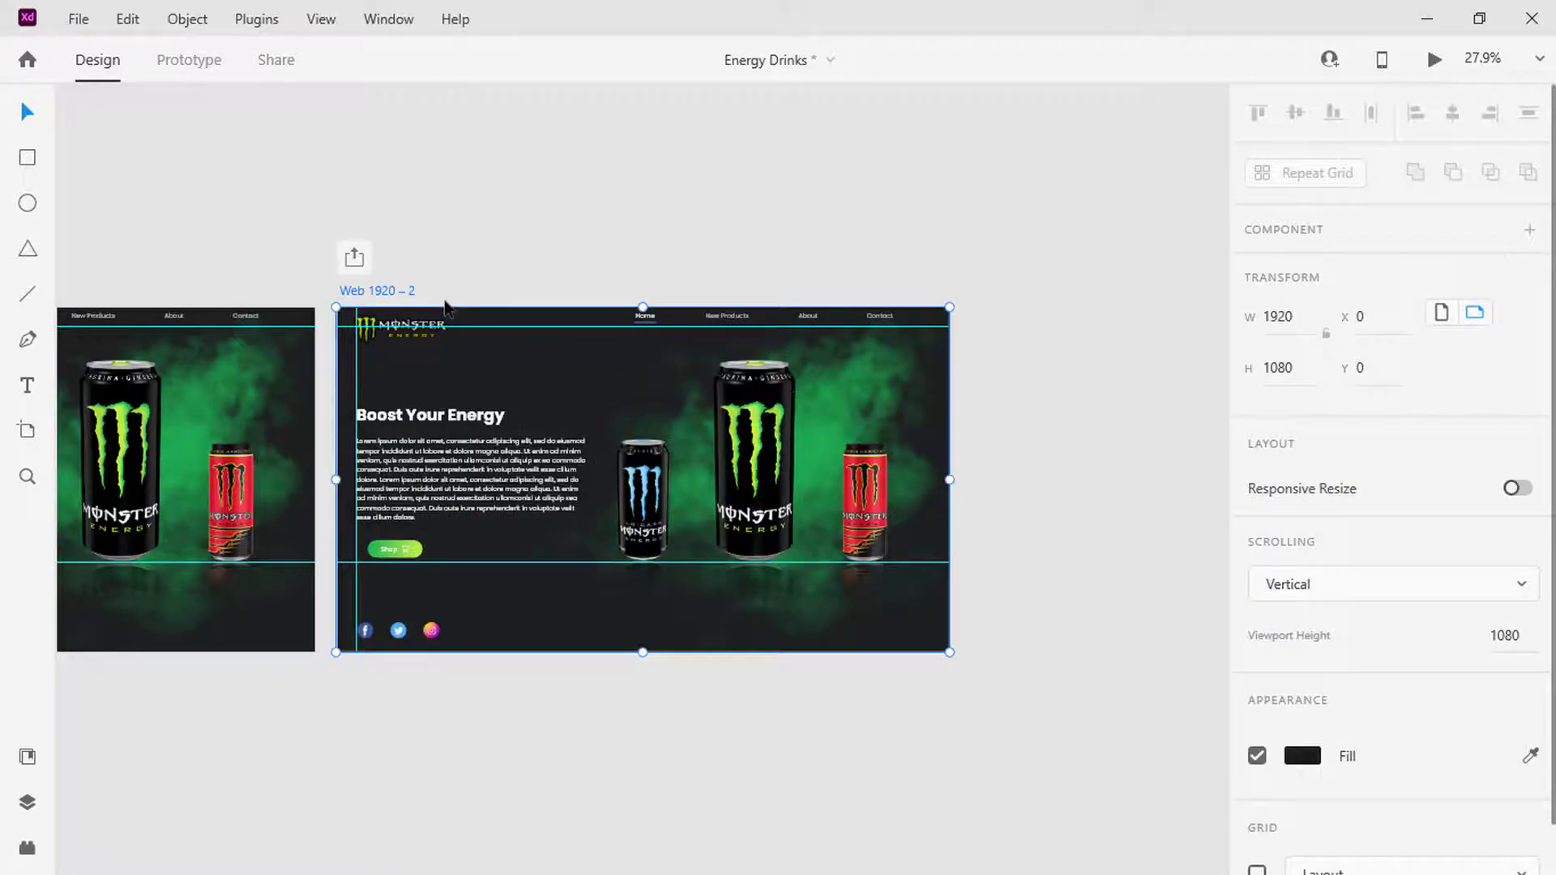
Set the width of the blue Lo-Carb can on the duplicated artboard to 300, keeping its proportions.
{"action": "scroll", "coordinate": [445, 304], "scroll_direction": "up", "scroll_amount": 5}
{"action": "left_click_drag", "start_coordinate": [633, 458], "coordinate": [320, 237]}
{"action": "left_click", "coordinate": [320, 237]}
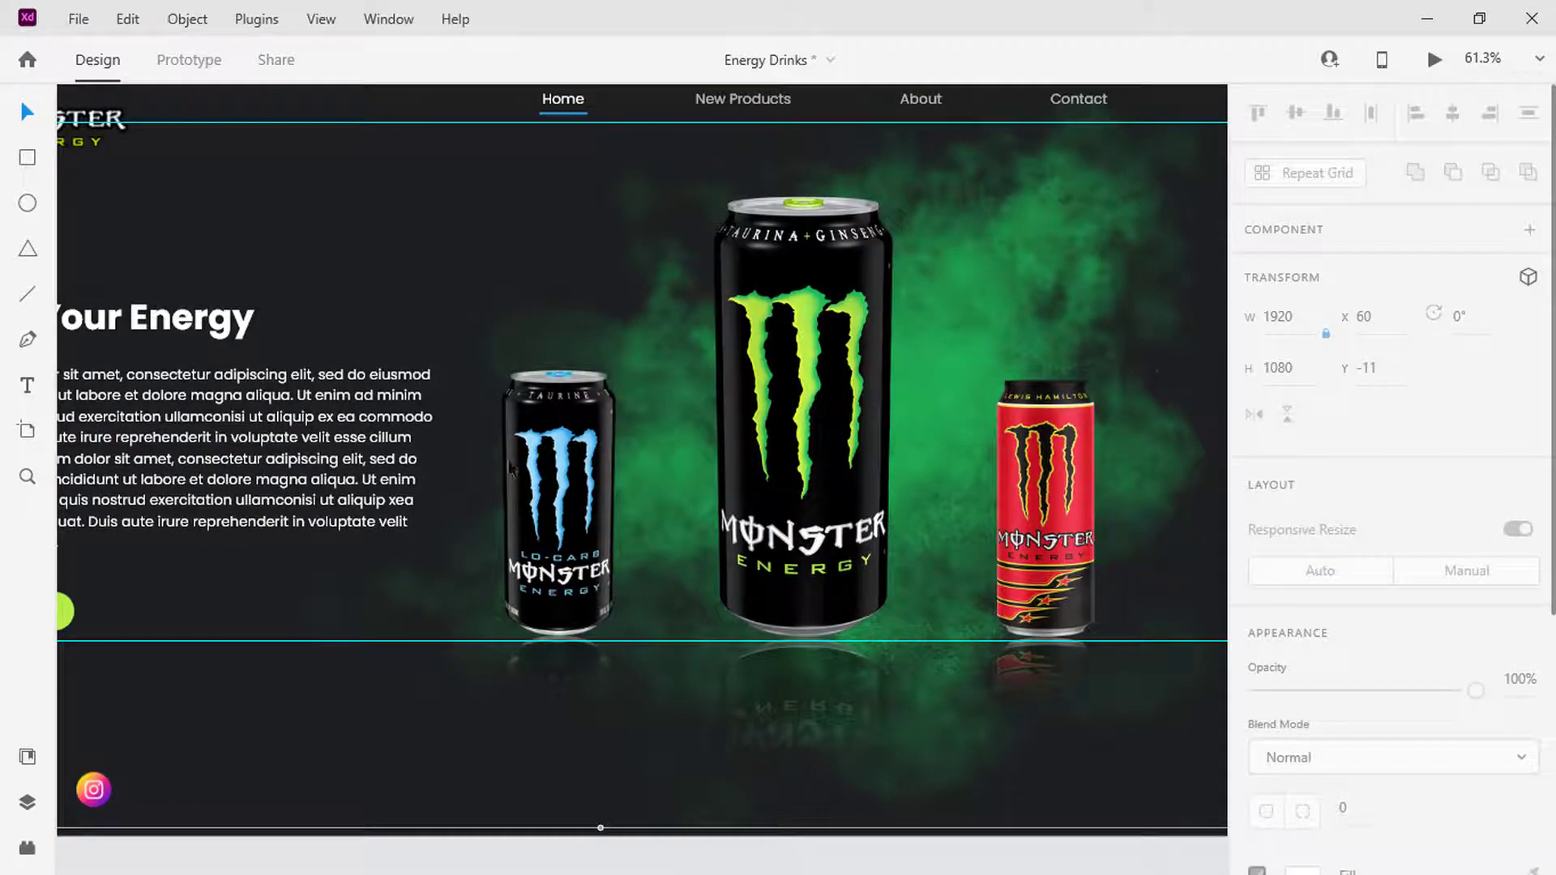
{"action": "left_click", "coordinate": [511, 469]}
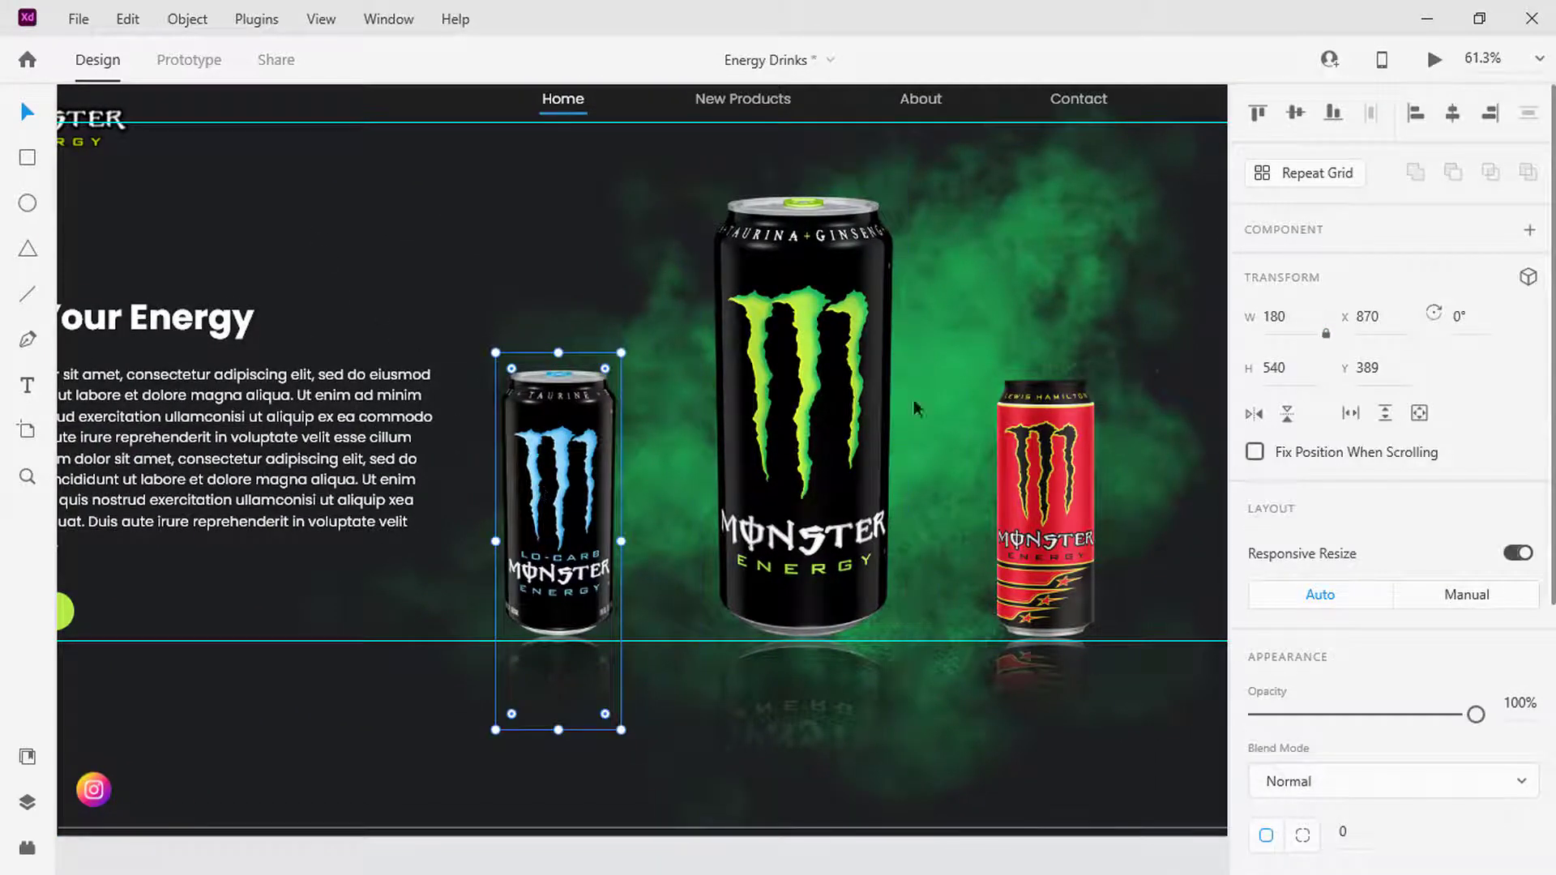
{"action": "type", "text": "300"}
{"action": "key", "text": "Return"}
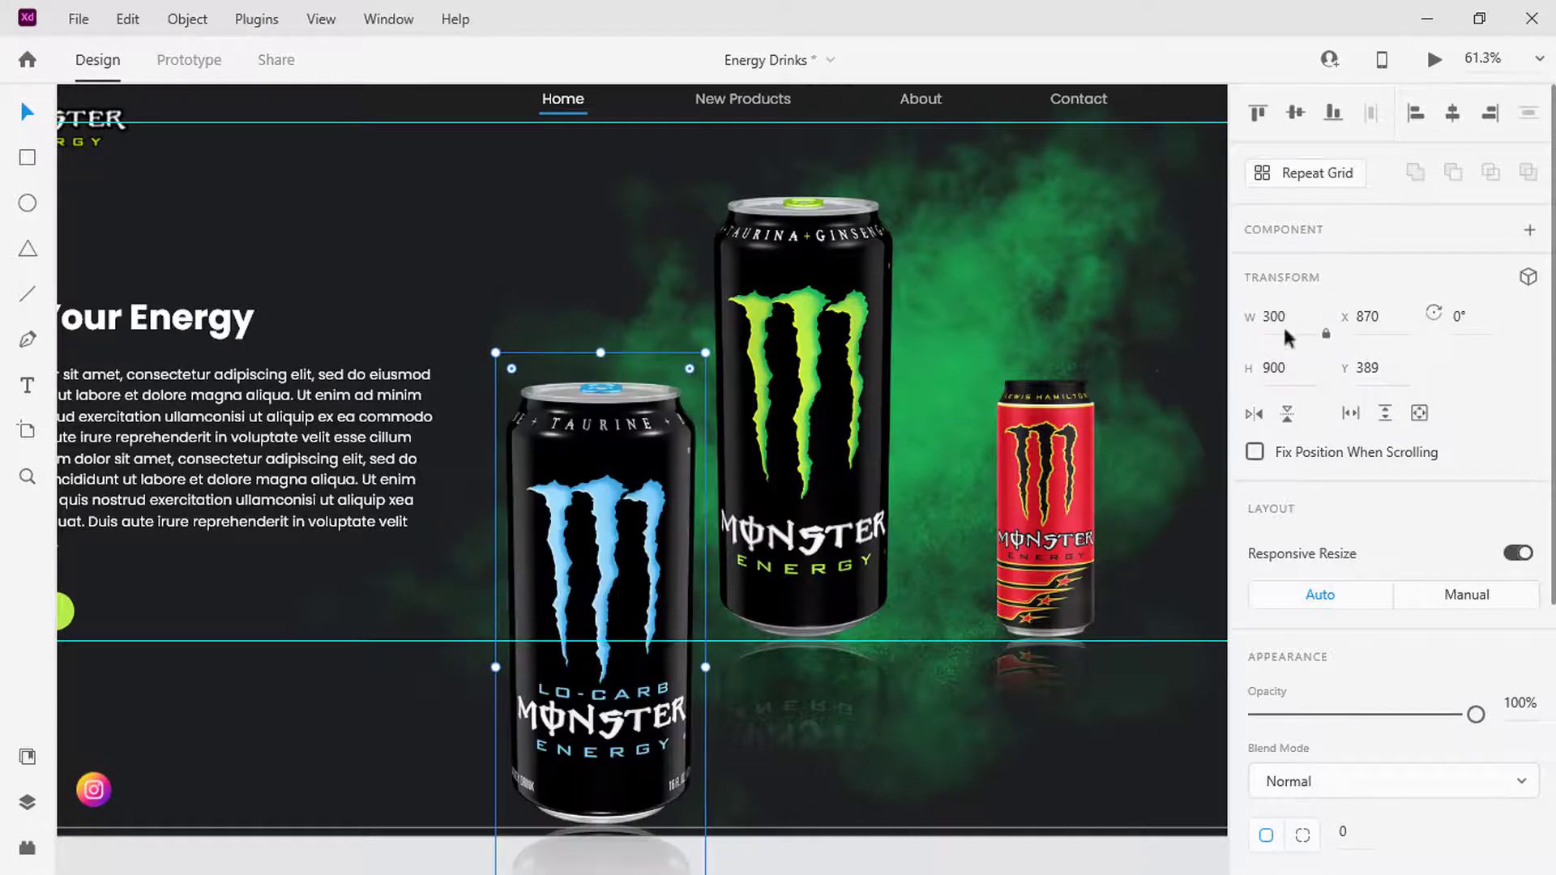
Move the blue Lo-Carb can onto the large green can's position and reorder layer 2 above layer 1.
{"action": "left_click_drag", "start_coordinate": [629, 593], "coordinate": [772, 458]}
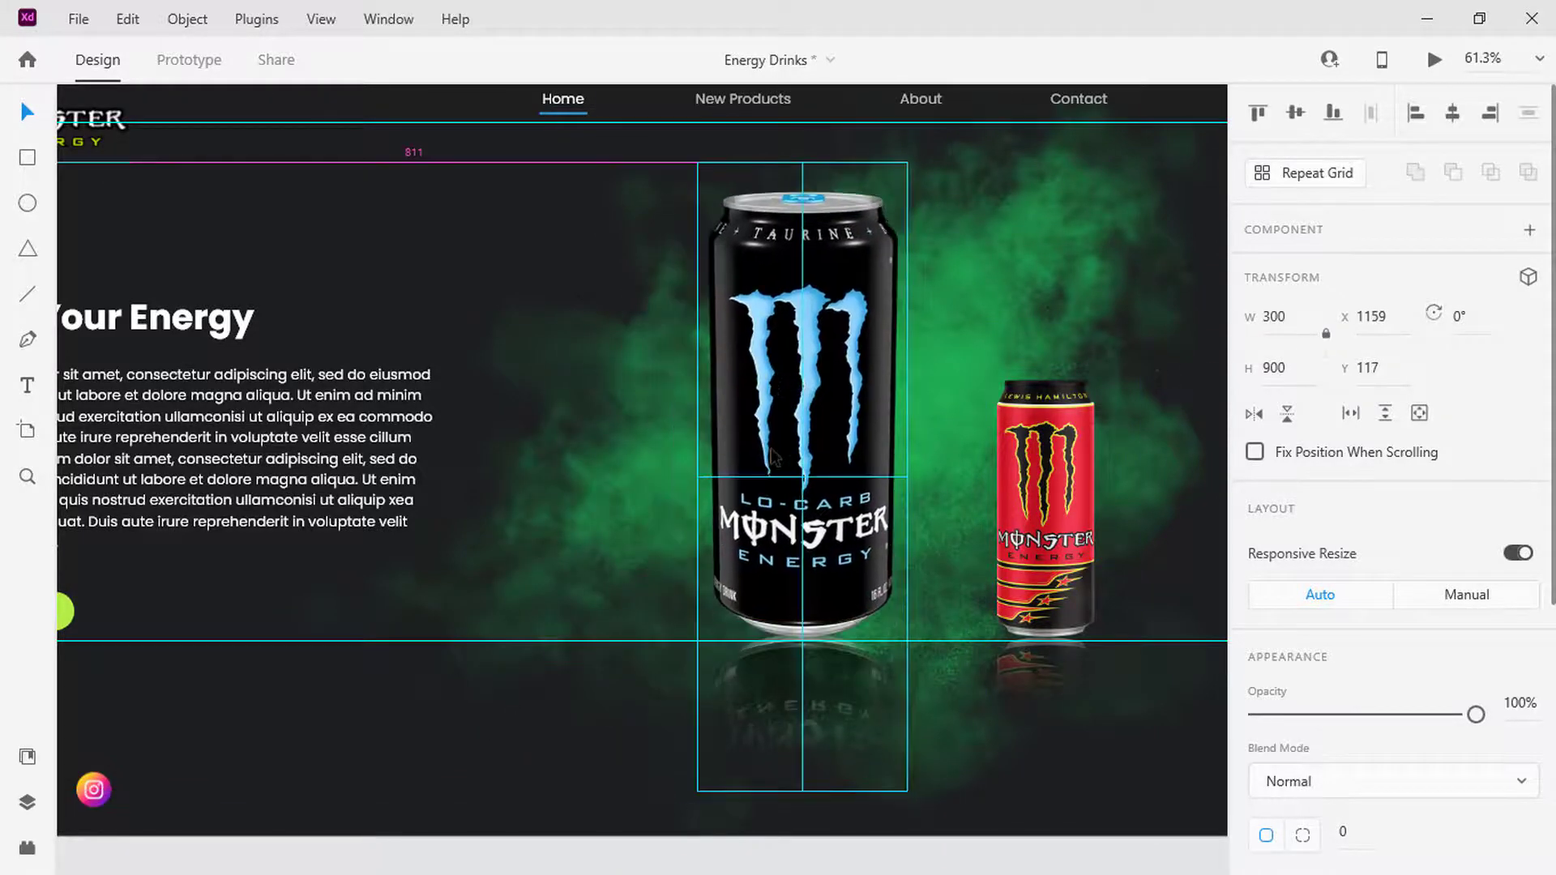
{"action": "left_click", "coordinate": [27, 802]}
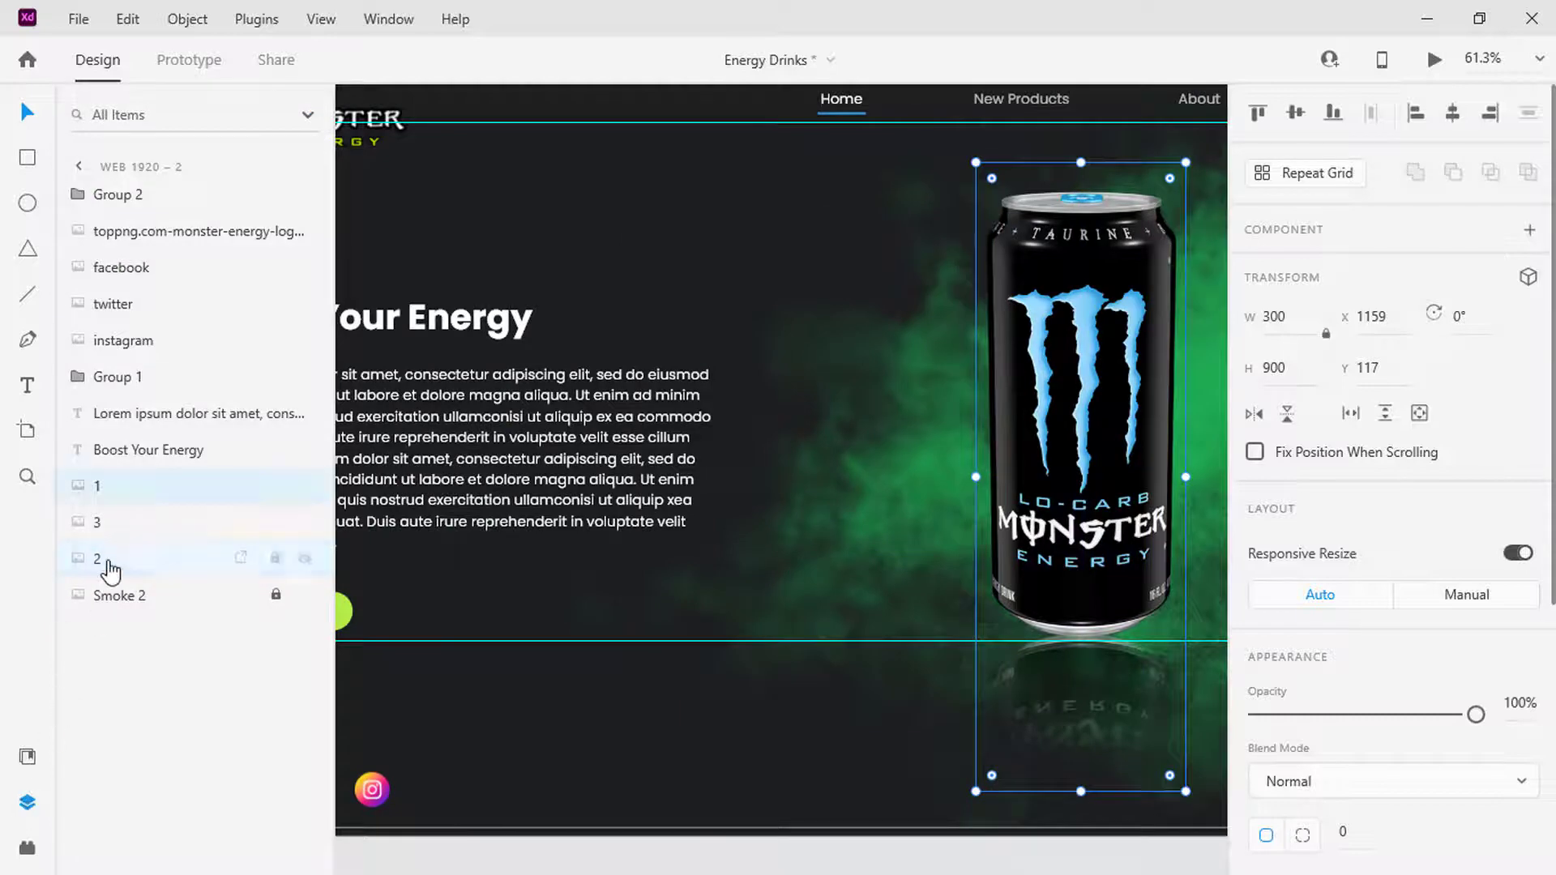
{"action": "left_click_drag", "start_coordinate": [109, 565], "coordinate": [111, 488]}
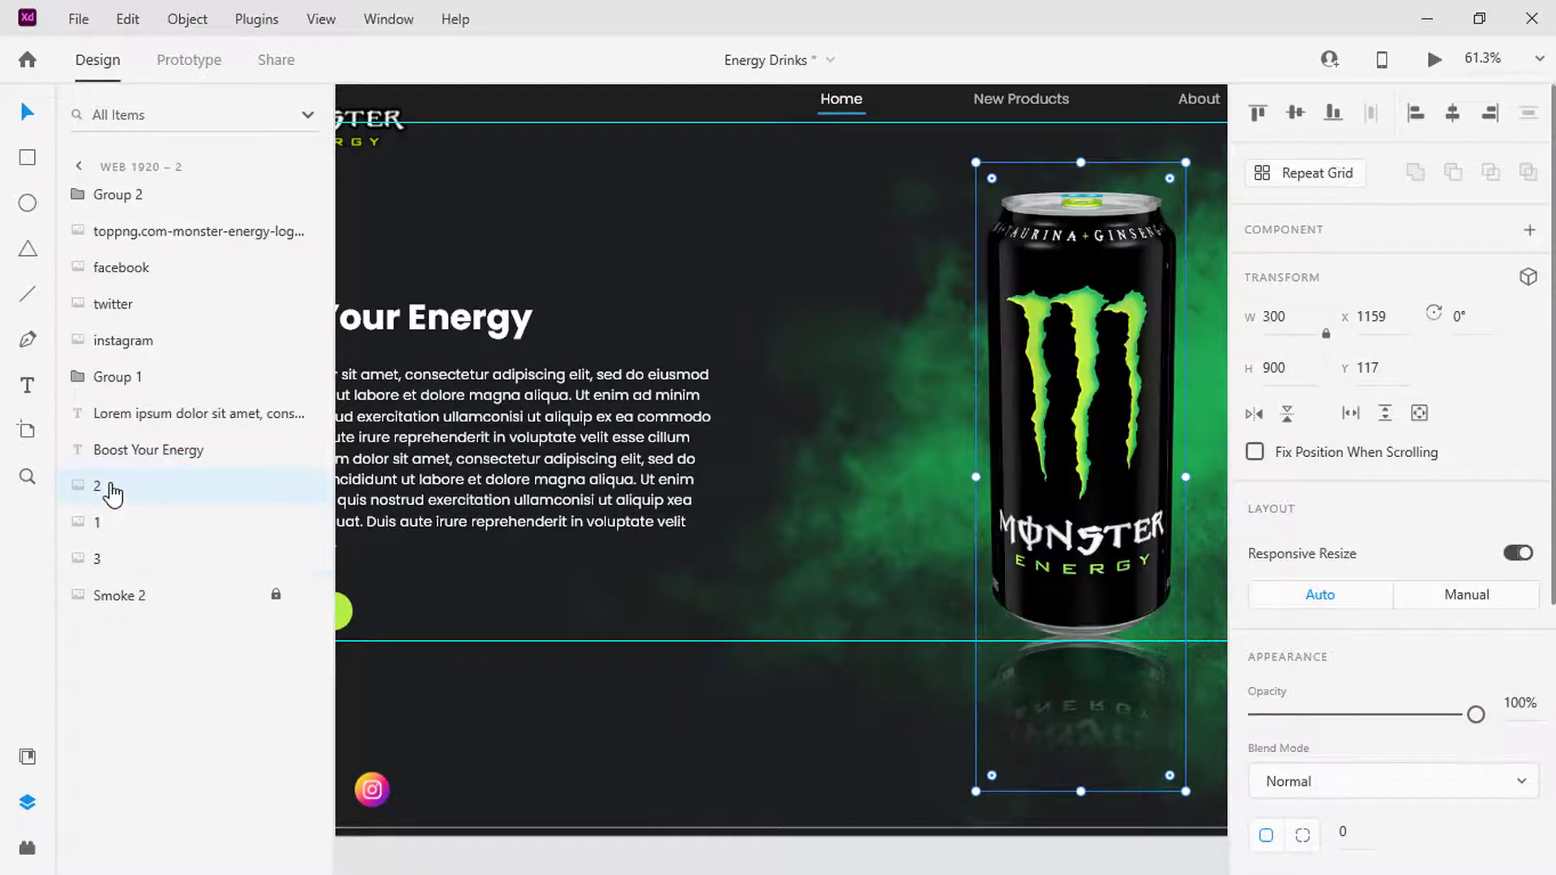
{"action": "left_click", "coordinate": [25, 803]}
Shrink the green can to a width of 180 and stand it on the lower guide at X 1568, Y 391.
{"action": "left_click_drag", "start_coordinate": [761, 452], "coordinate": [993, 454]}
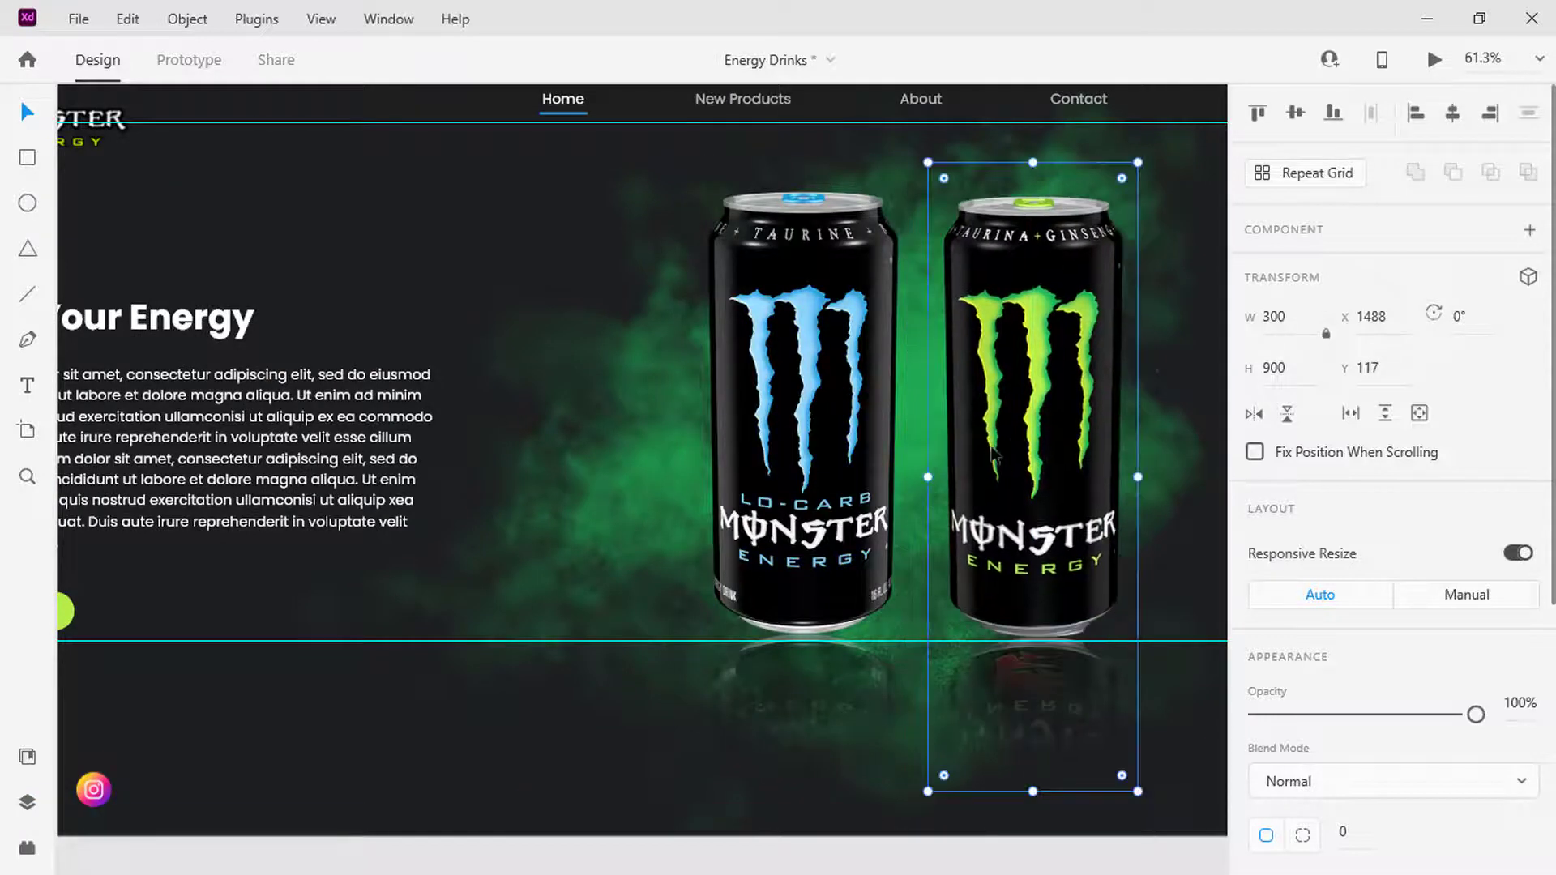
{"action": "left_click", "coordinate": [1274, 318]}
{"action": "type", "text": "180"}
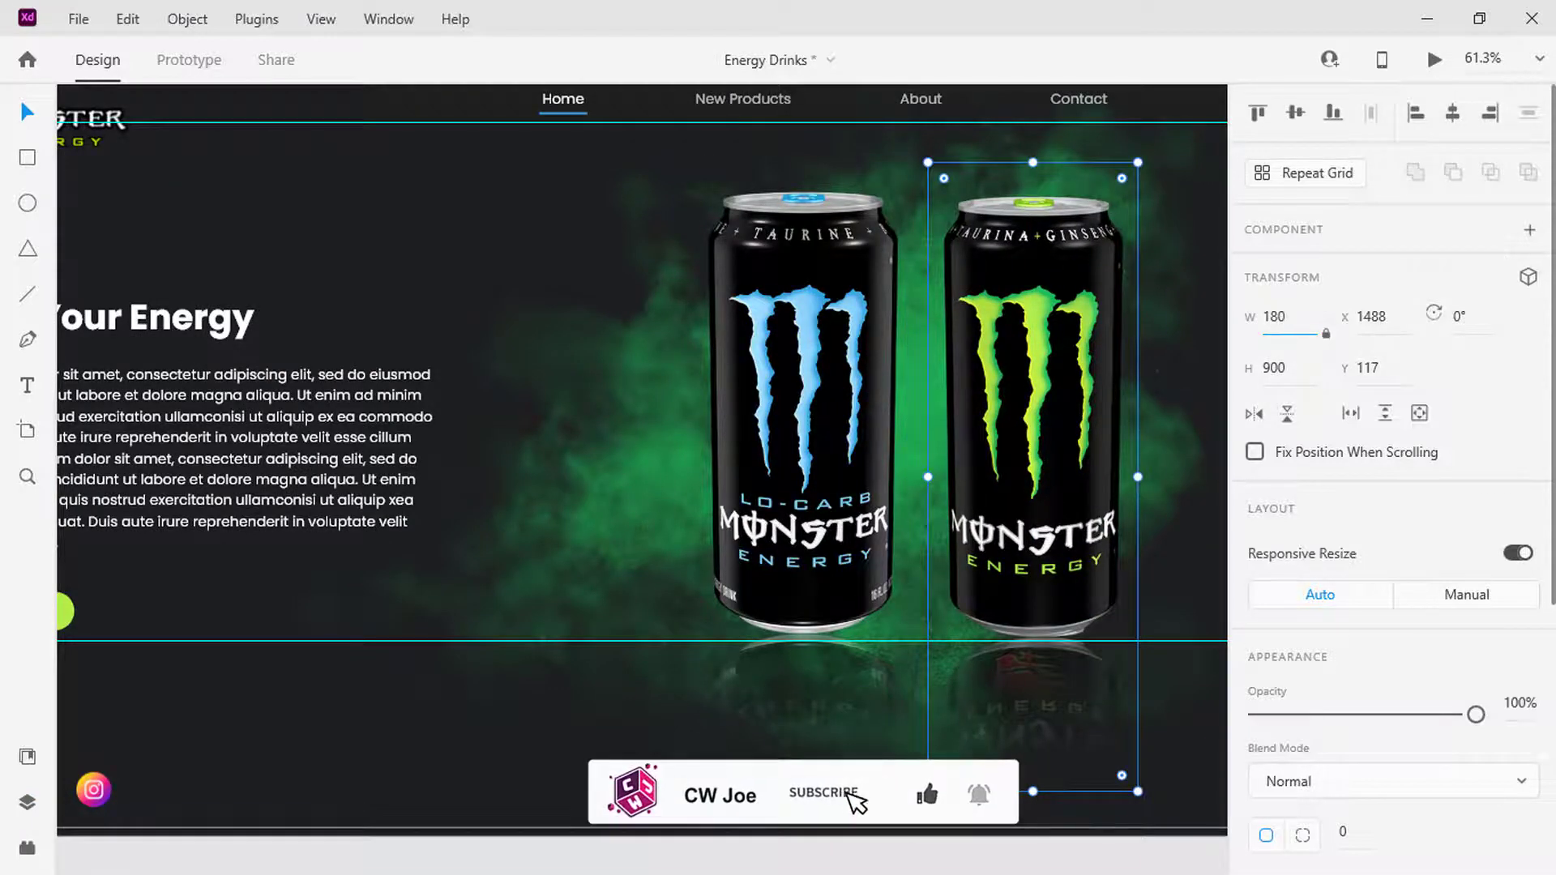
{"action": "key", "text": "Return"}
{"action": "left_click_drag", "start_coordinate": [984, 301], "coordinate": [1041, 493]}
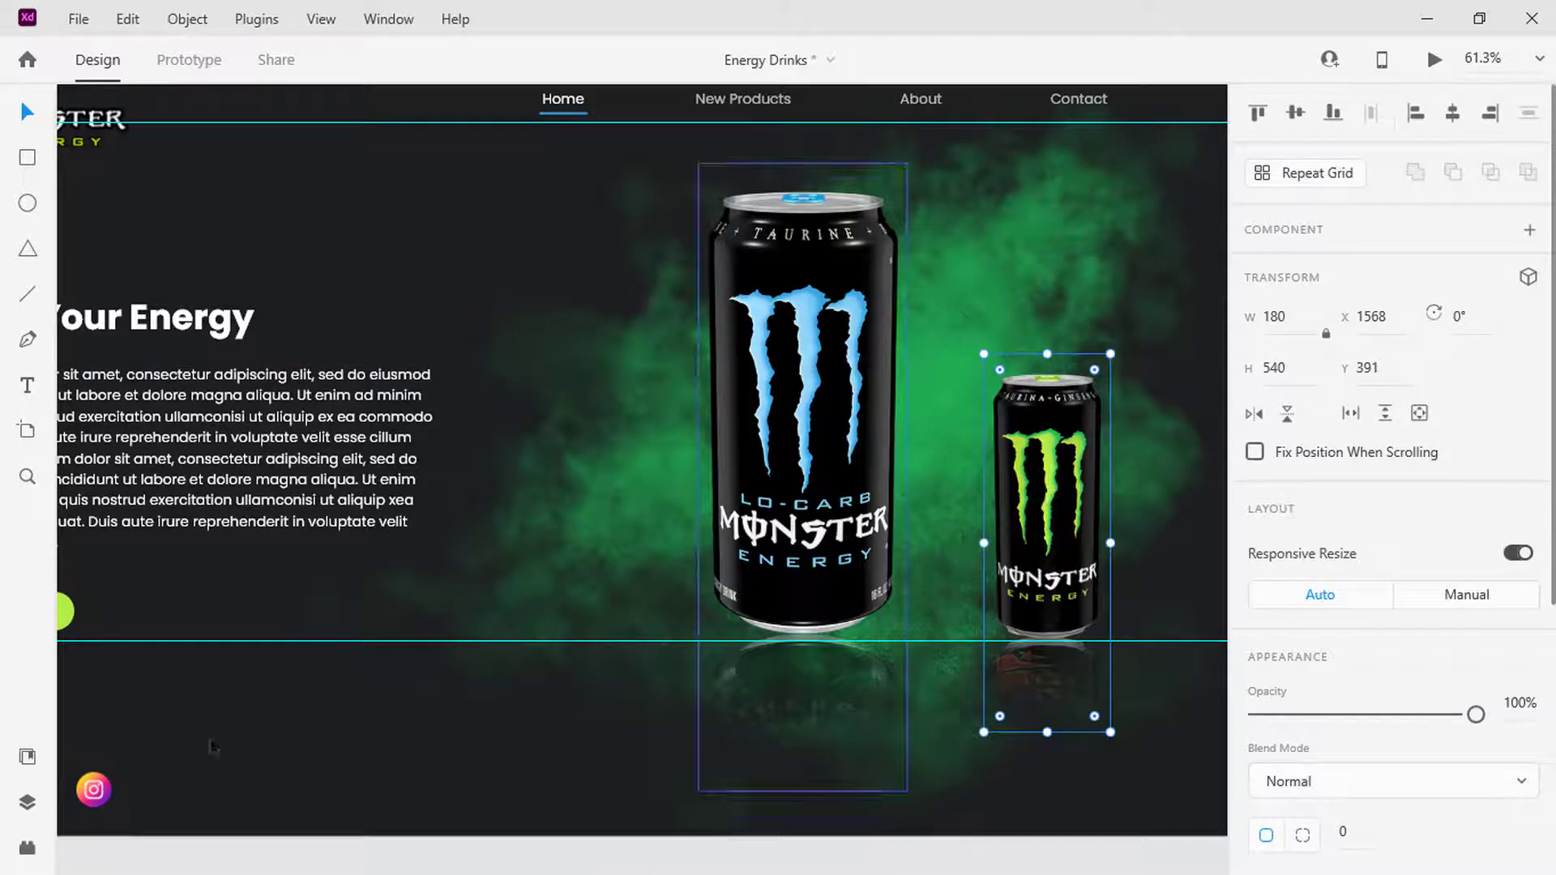
Hide the red can's layer 3 on the Web 1920 – 2 artboard.
{"action": "left_click", "coordinate": [28, 803]}
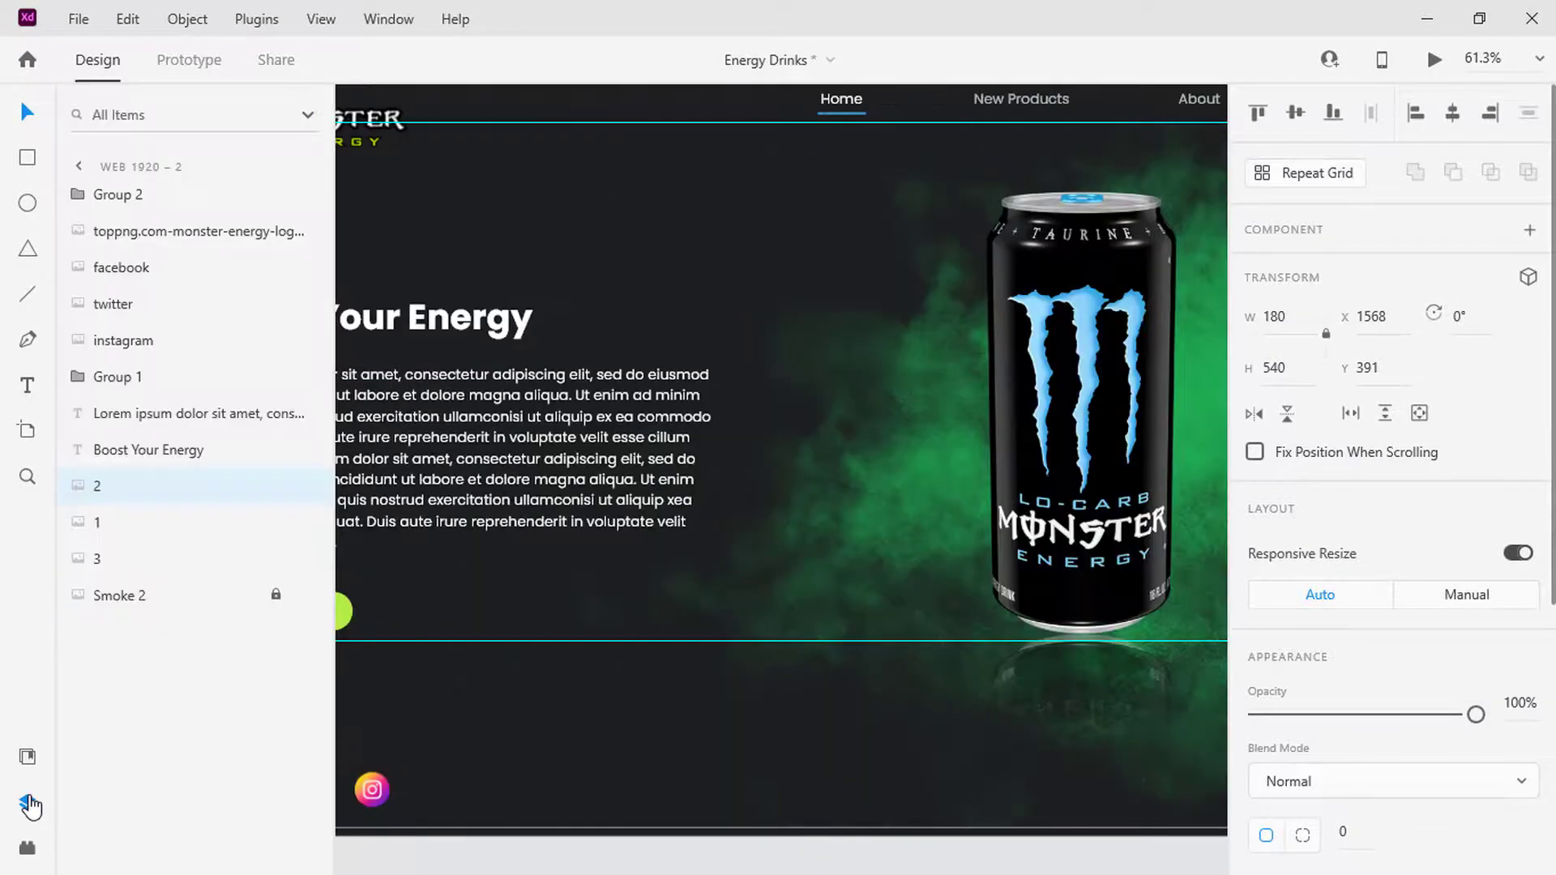
{"action": "left_click", "coordinate": [128, 558]}
{"action": "left_click", "coordinate": [306, 559]}
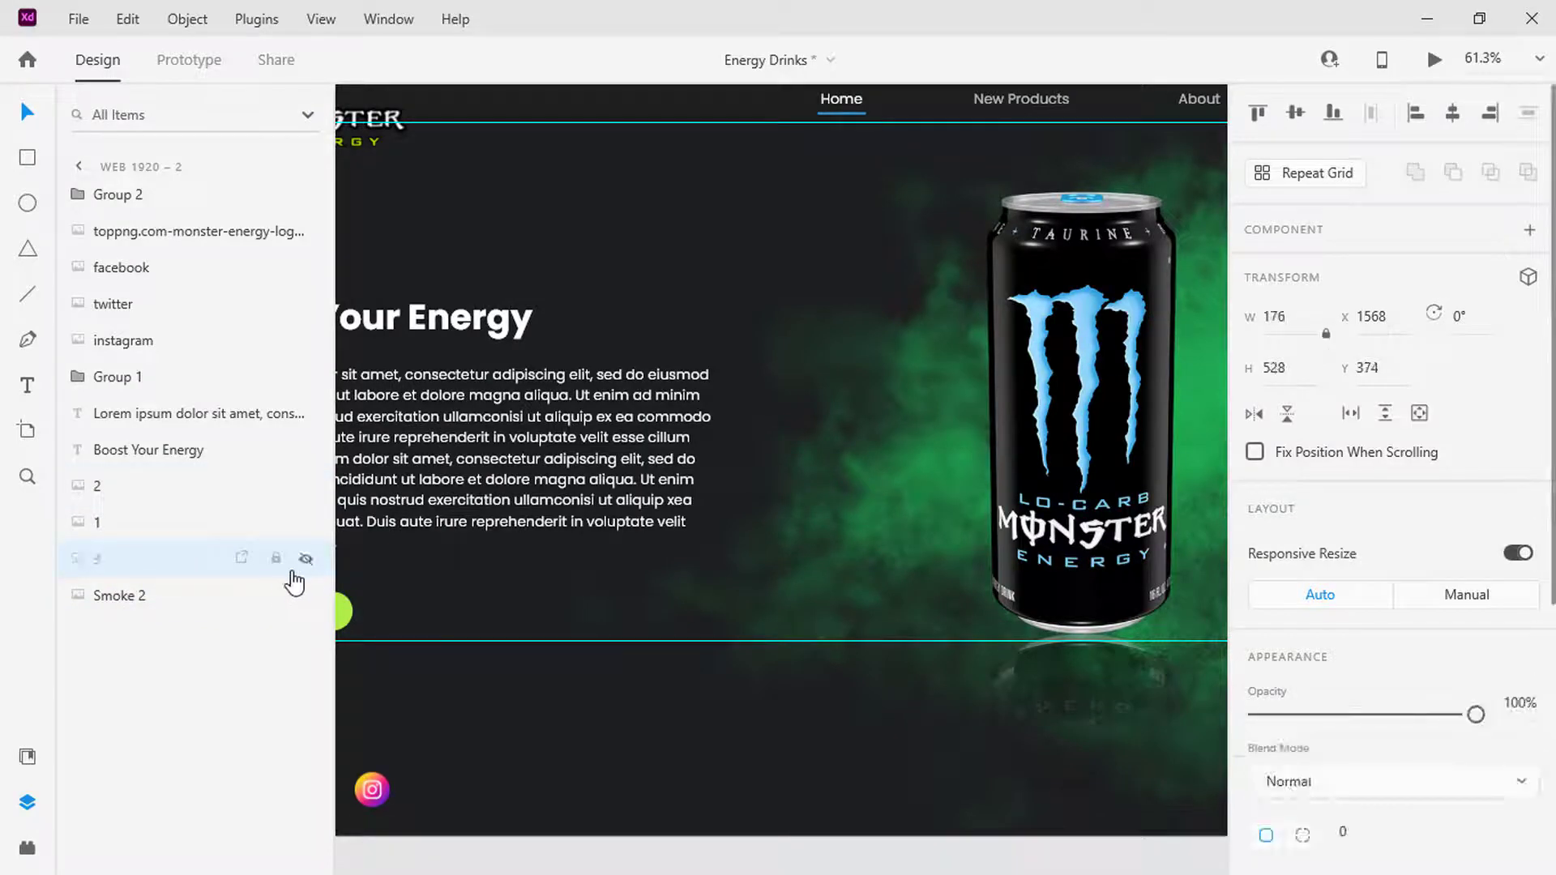
Replace the Smoke 2 background image on the Web 1920 – 2 artboard with the Smoke 1 file.
{"action": "left_click", "coordinate": [179, 604]}
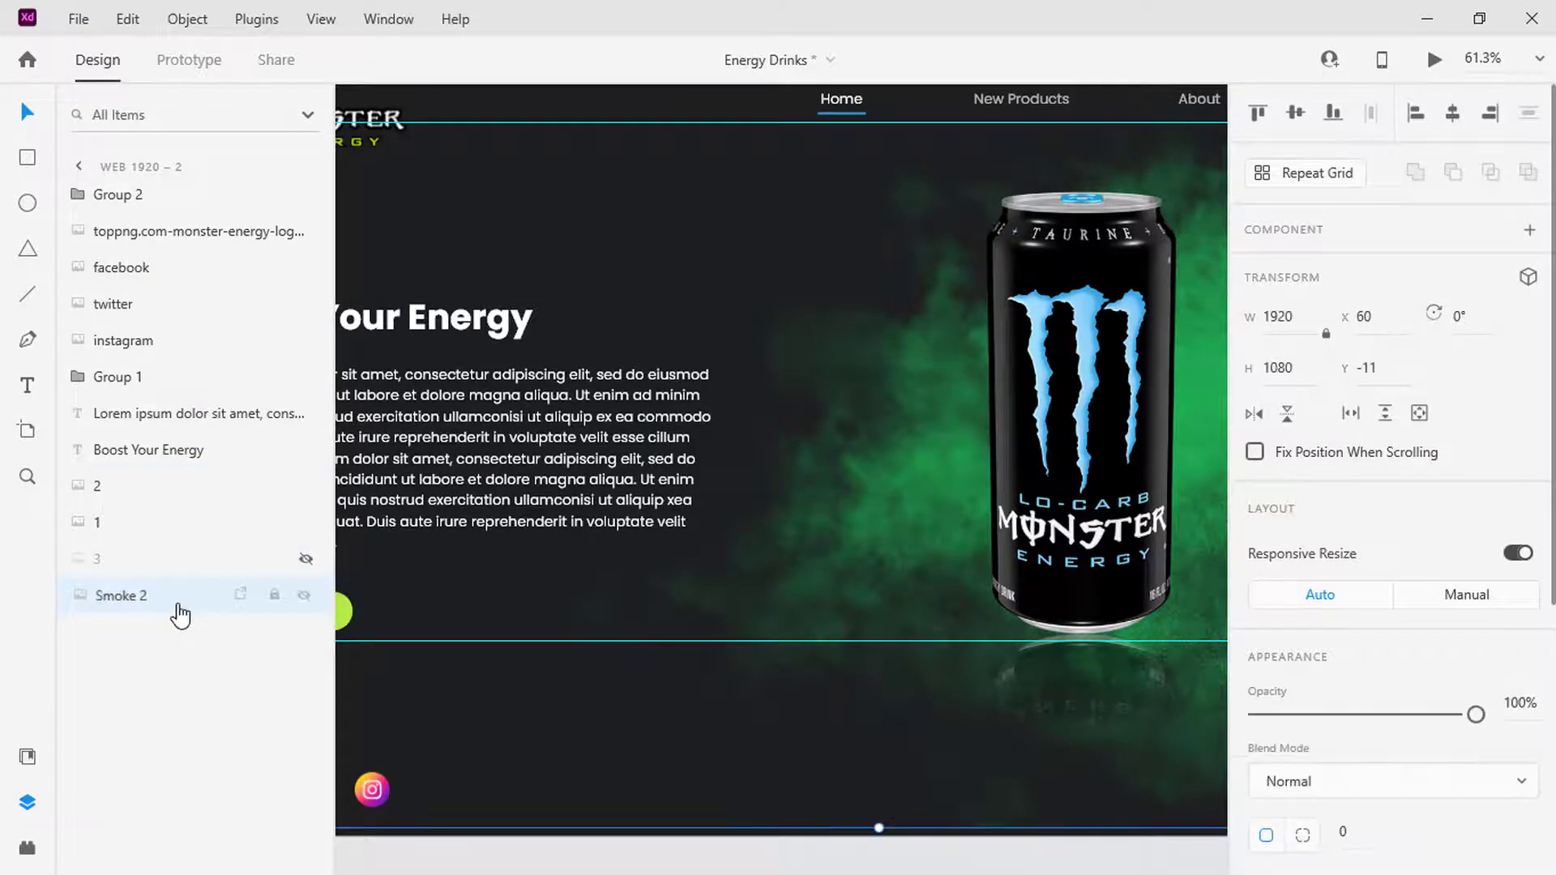
{"action": "right_click", "coordinate": [181, 599]}
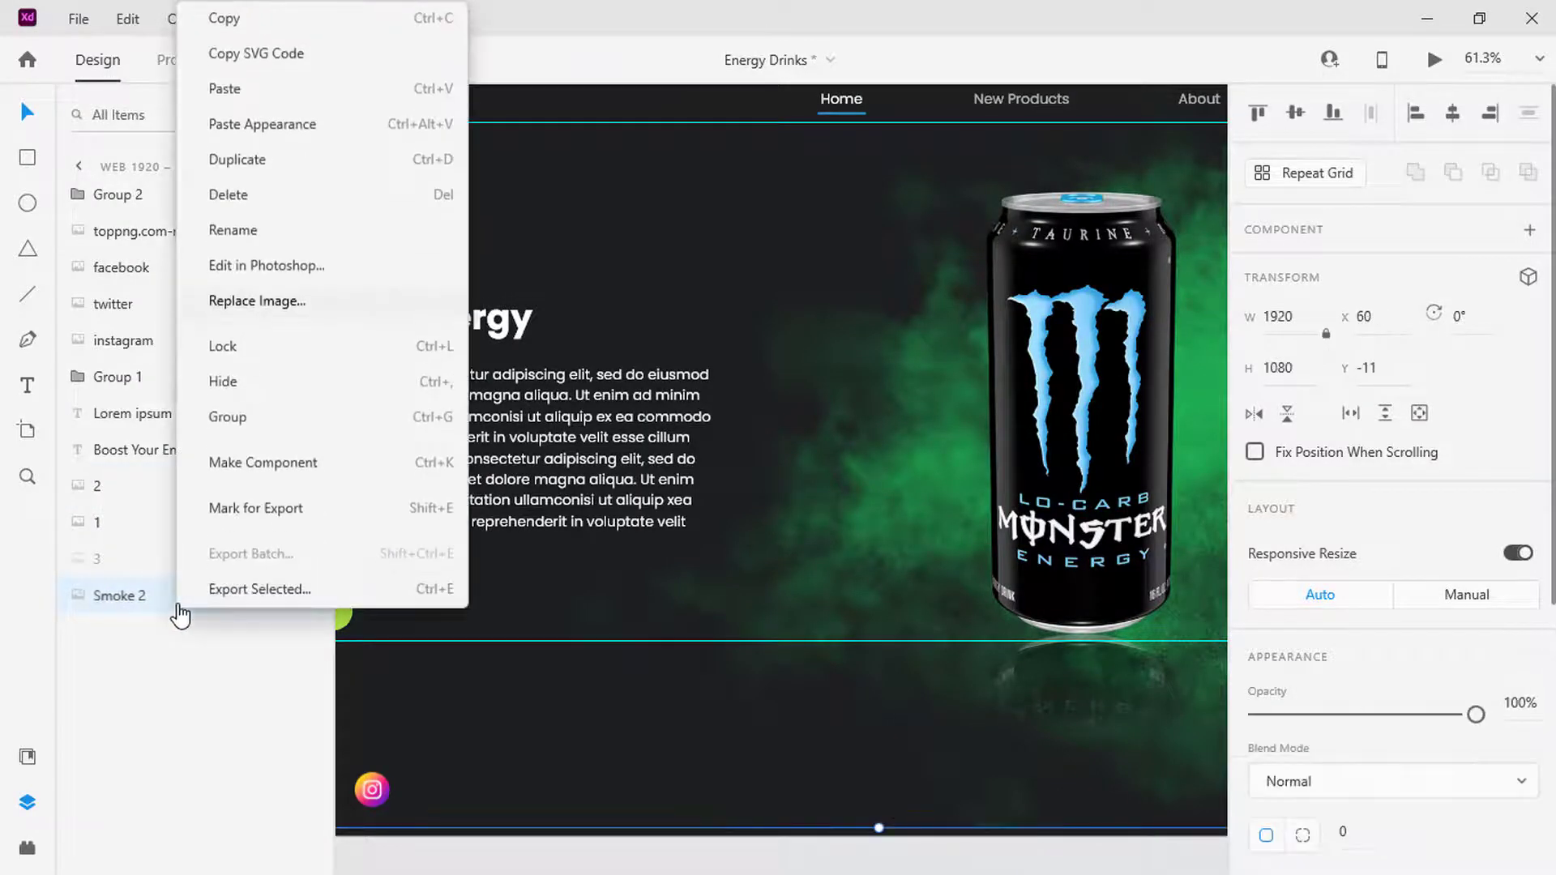
{"action": "left_click", "coordinate": [259, 301]}
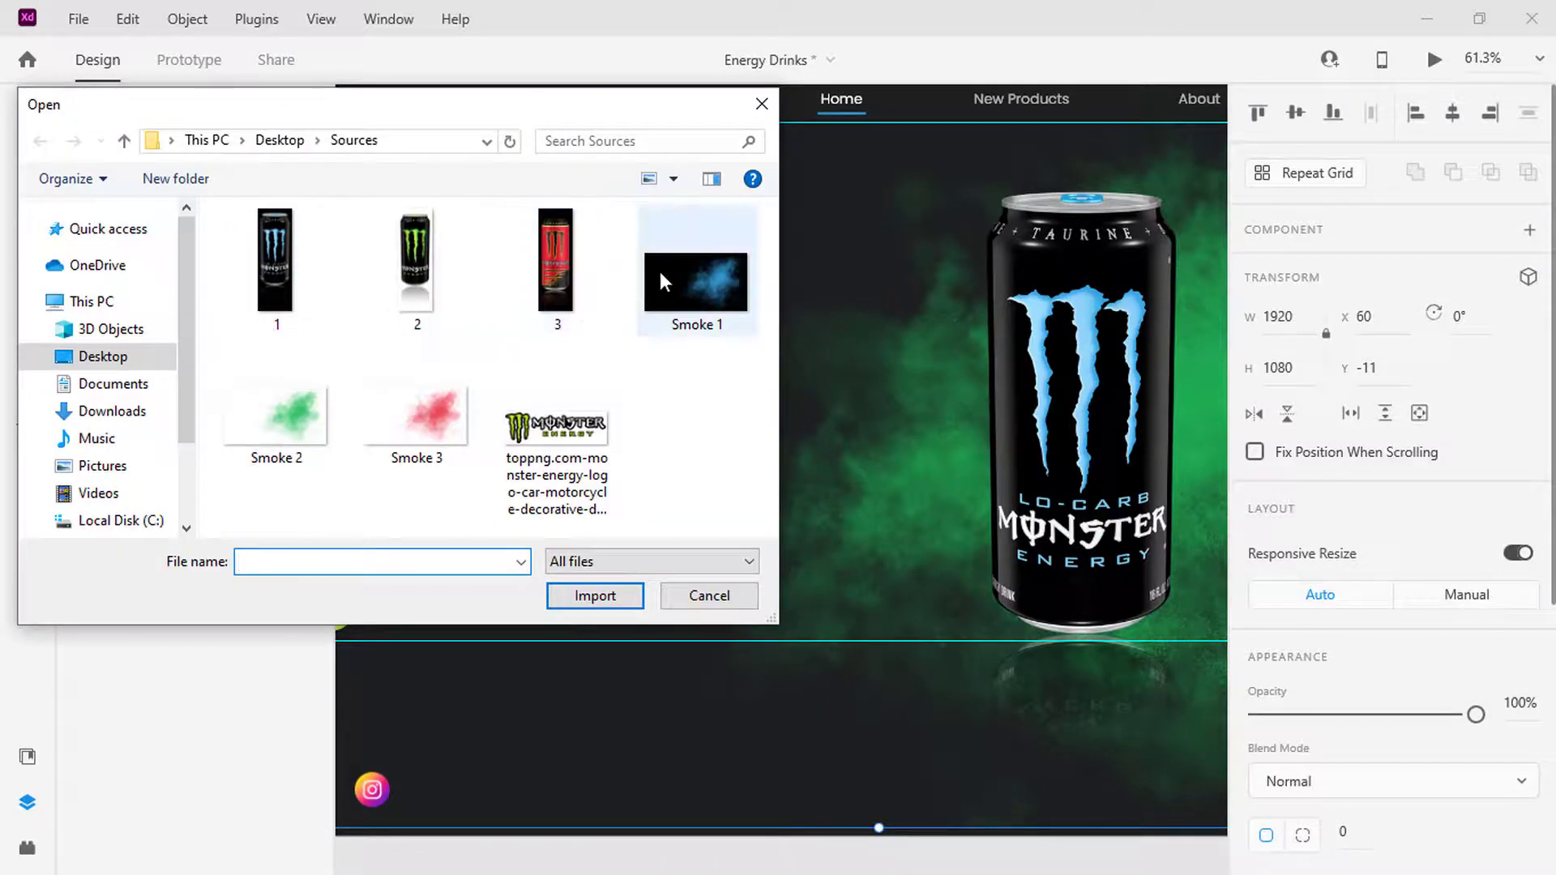
{"action": "left_click", "coordinate": [663, 321]}
{"action": "left_click", "coordinate": [620, 597]}
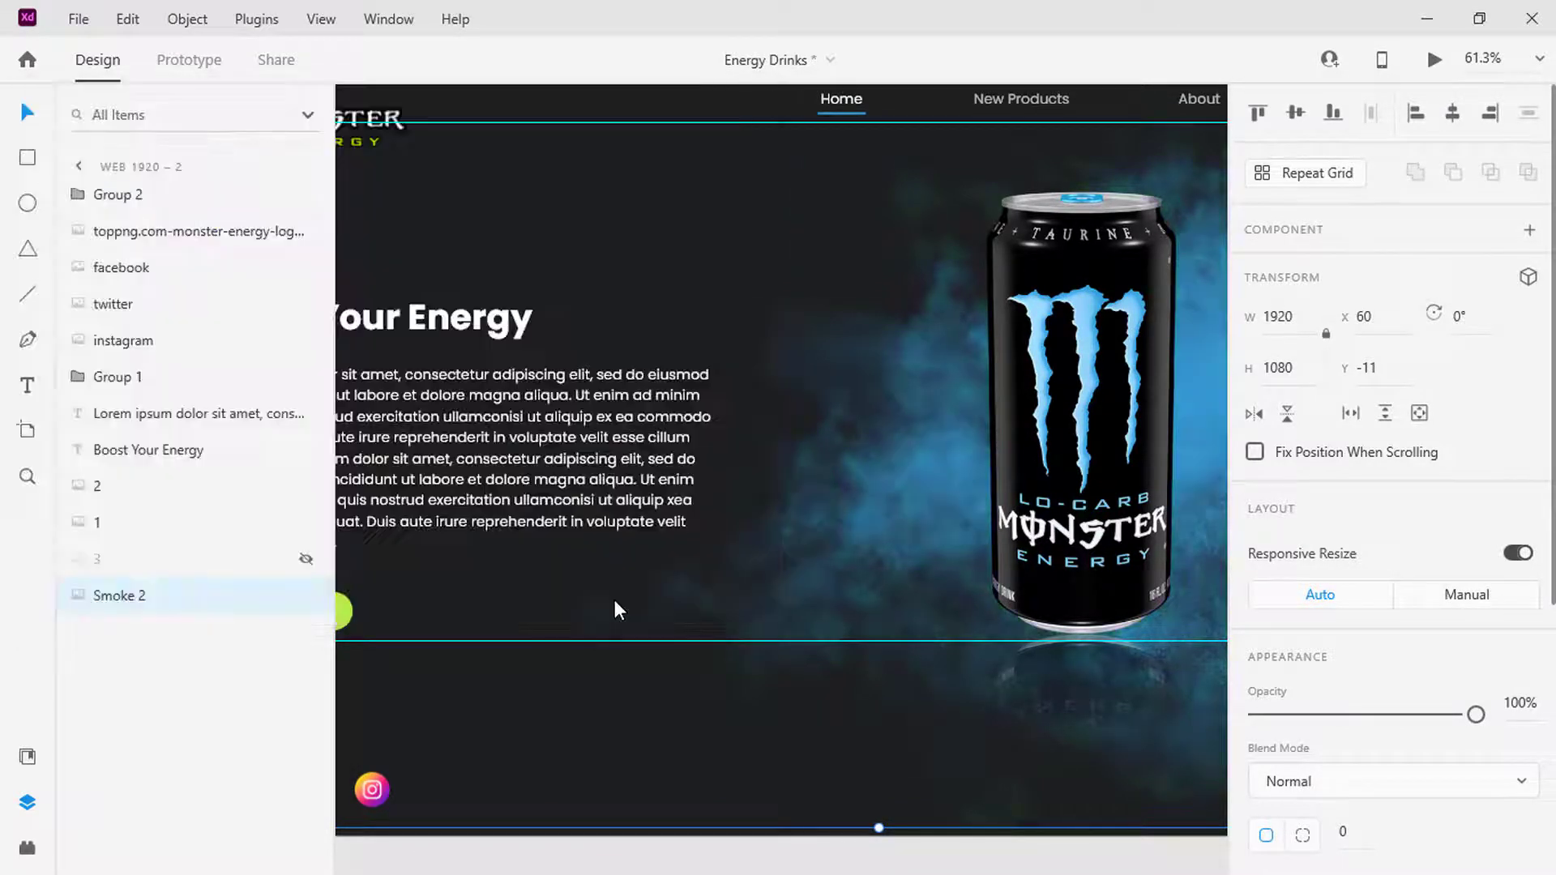
{"action": "left_click", "coordinate": [31, 805]}
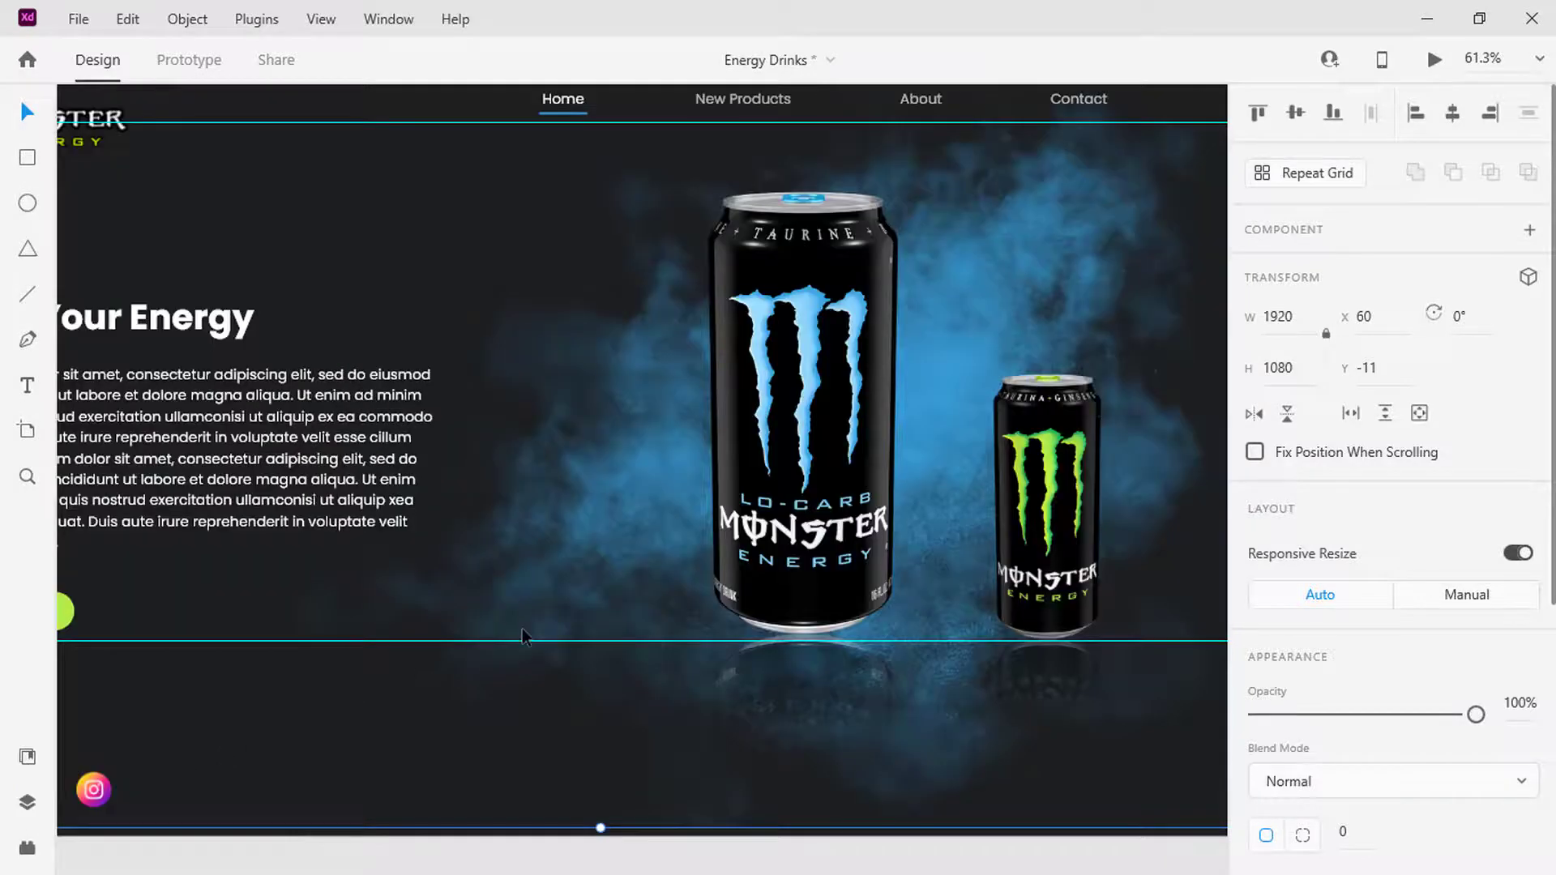
Duplicate the Web 1920 – 1 artboard, place the copy below the others, and move Web 1920 – 2 further right.
{"action": "scroll", "coordinate": [522, 636], "scroll_direction": "down", "scroll_amount": 6}
{"action": "left_click", "coordinate": [158, 466]}
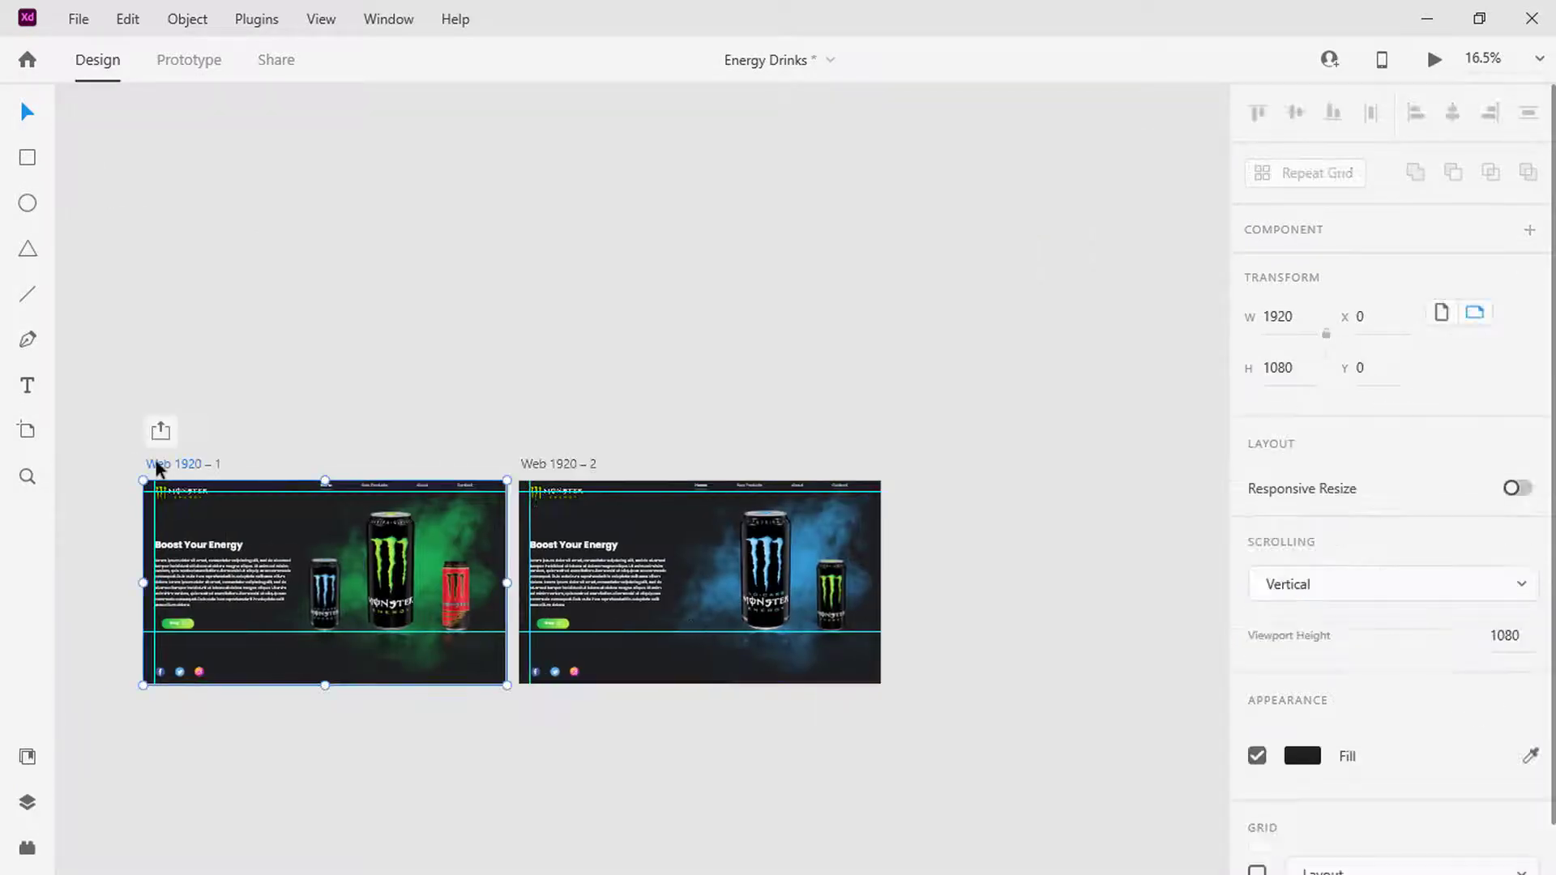
{"action": "key", "text": "ctrl+d"}
{"action": "left_click_drag", "start_coordinate": [482, 368], "coordinate": [235, 620]}
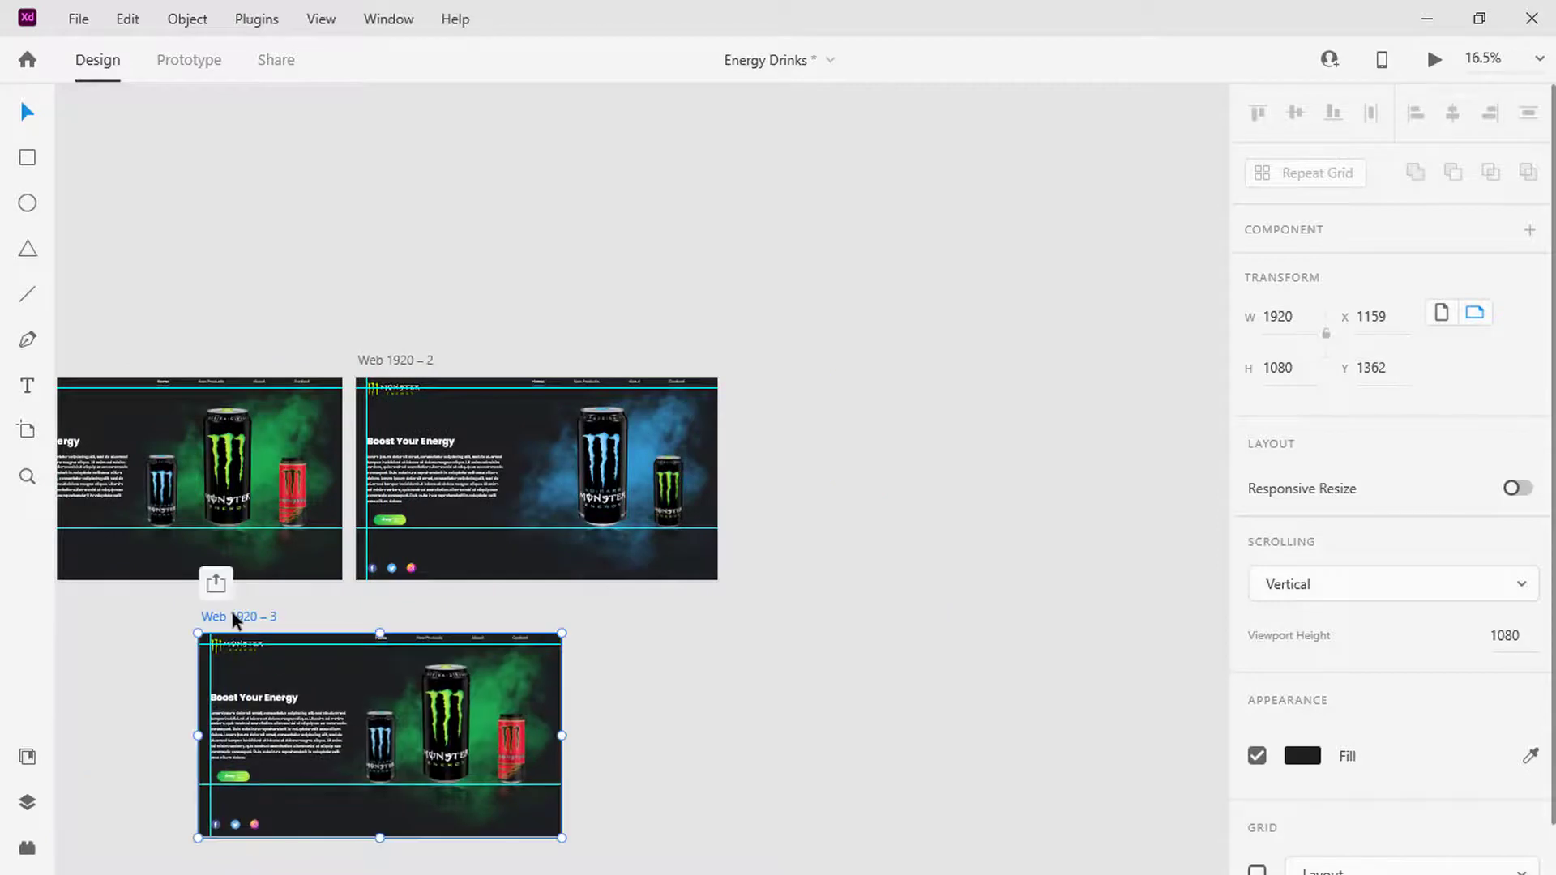
{"action": "left_click_drag", "start_coordinate": [415, 366], "coordinate": [501, 366]}
Replace the small blue can on the Web 1920 – 3 artboard with image file 2.
{"action": "scroll", "coordinate": [500, 365], "scroll_direction": "up", "scroll_amount": 3}
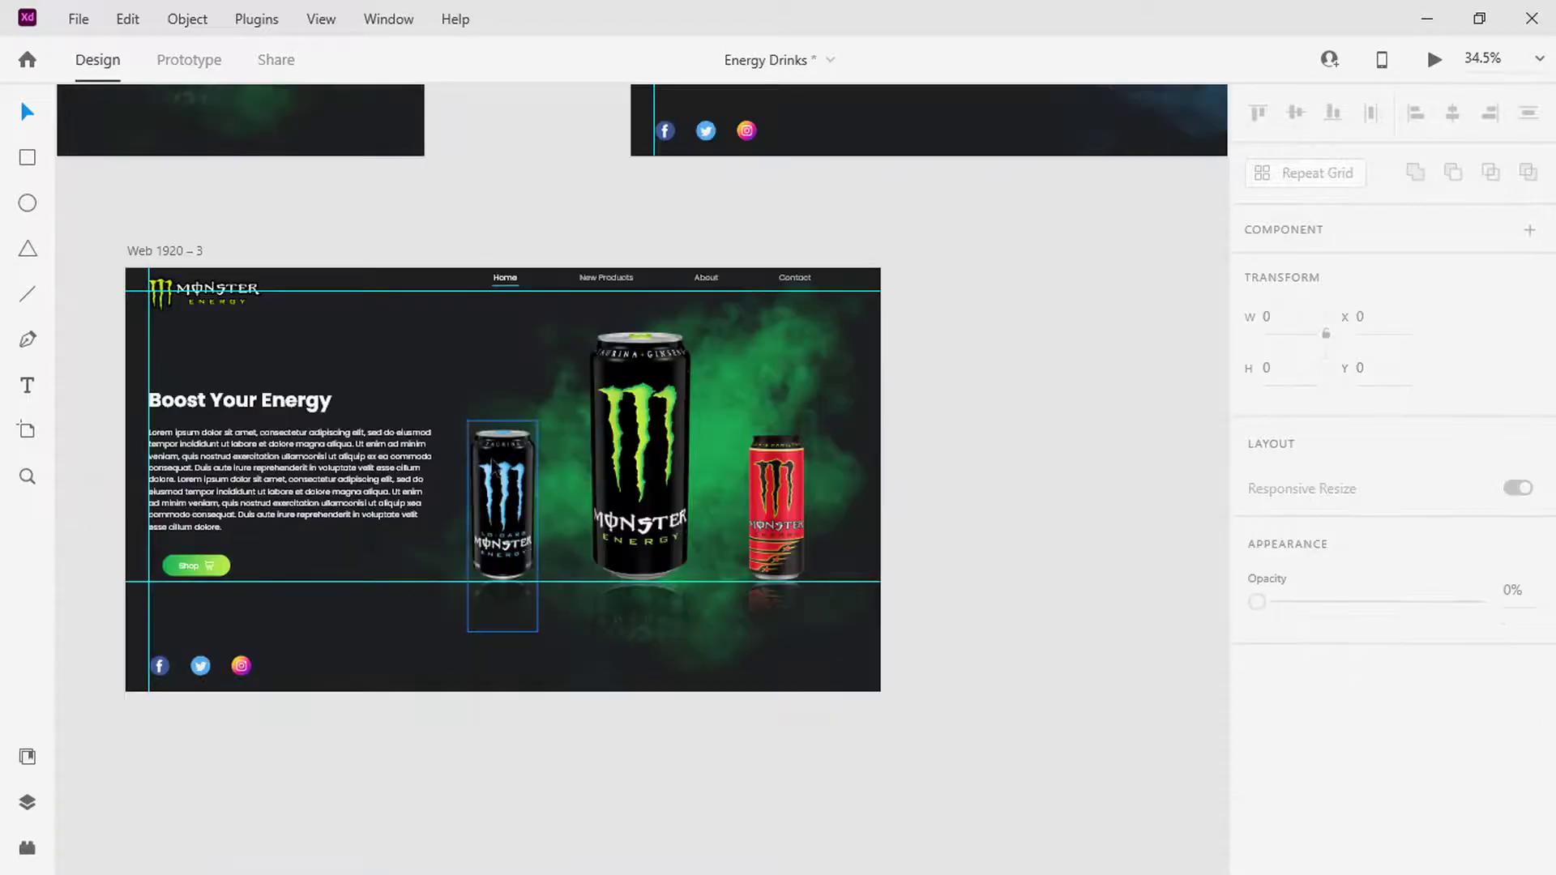
{"action": "right_click", "coordinate": [486, 462]}
{"action": "left_click", "coordinate": [573, 265]}
{"action": "left_click", "coordinate": [417, 268]}
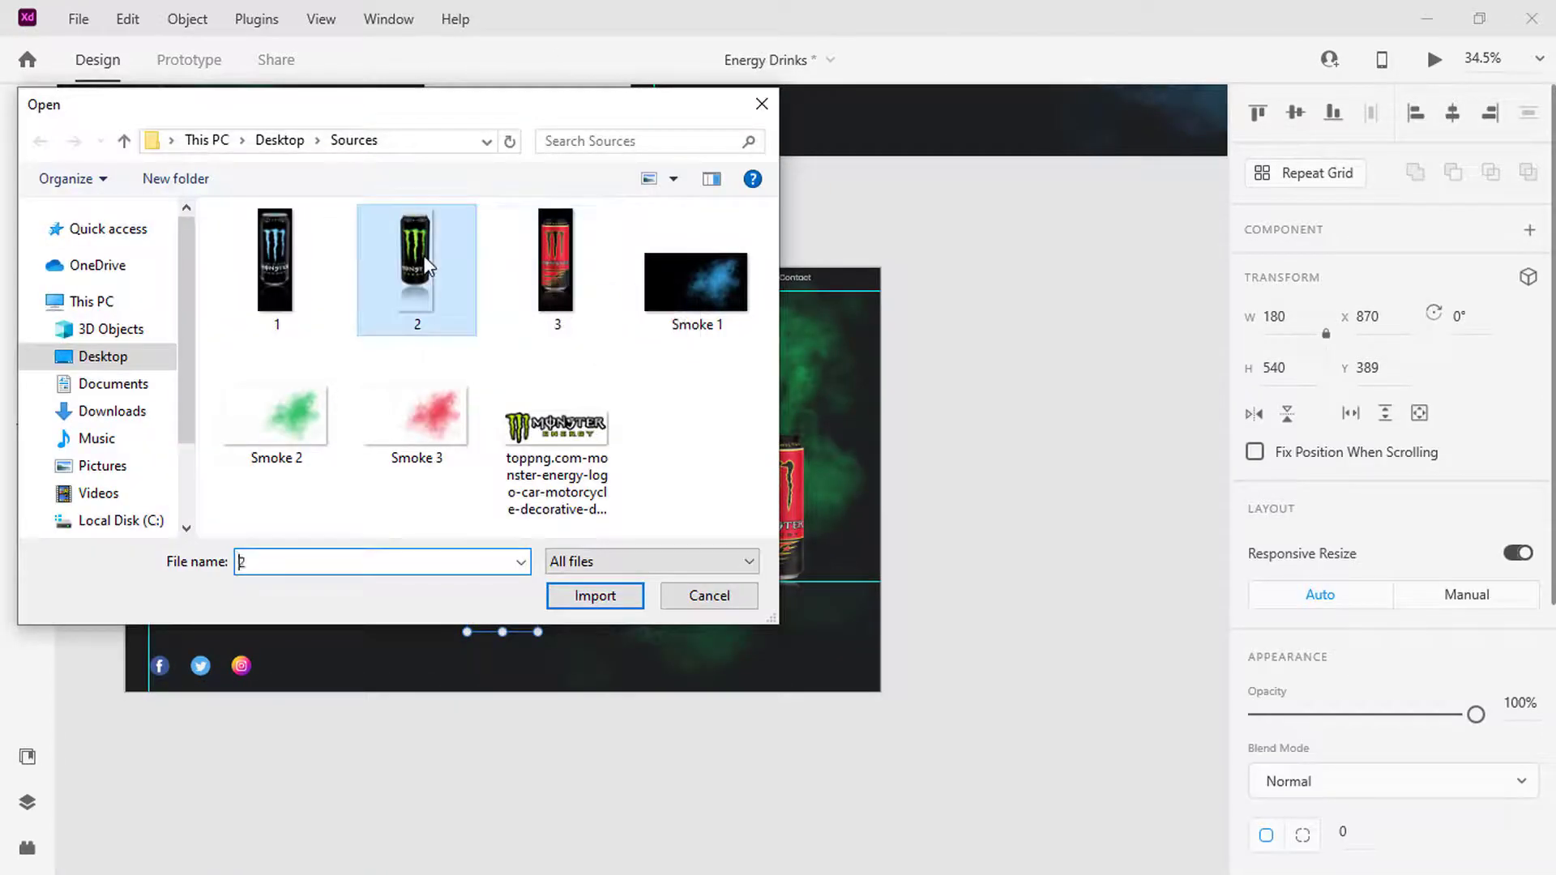
{"action": "left_click", "coordinate": [594, 596]}
Replace the large centre can on Web 1920 – 3 with image file 3 and delete the small red can.
{"action": "left_click", "coordinate": [663, 486]}
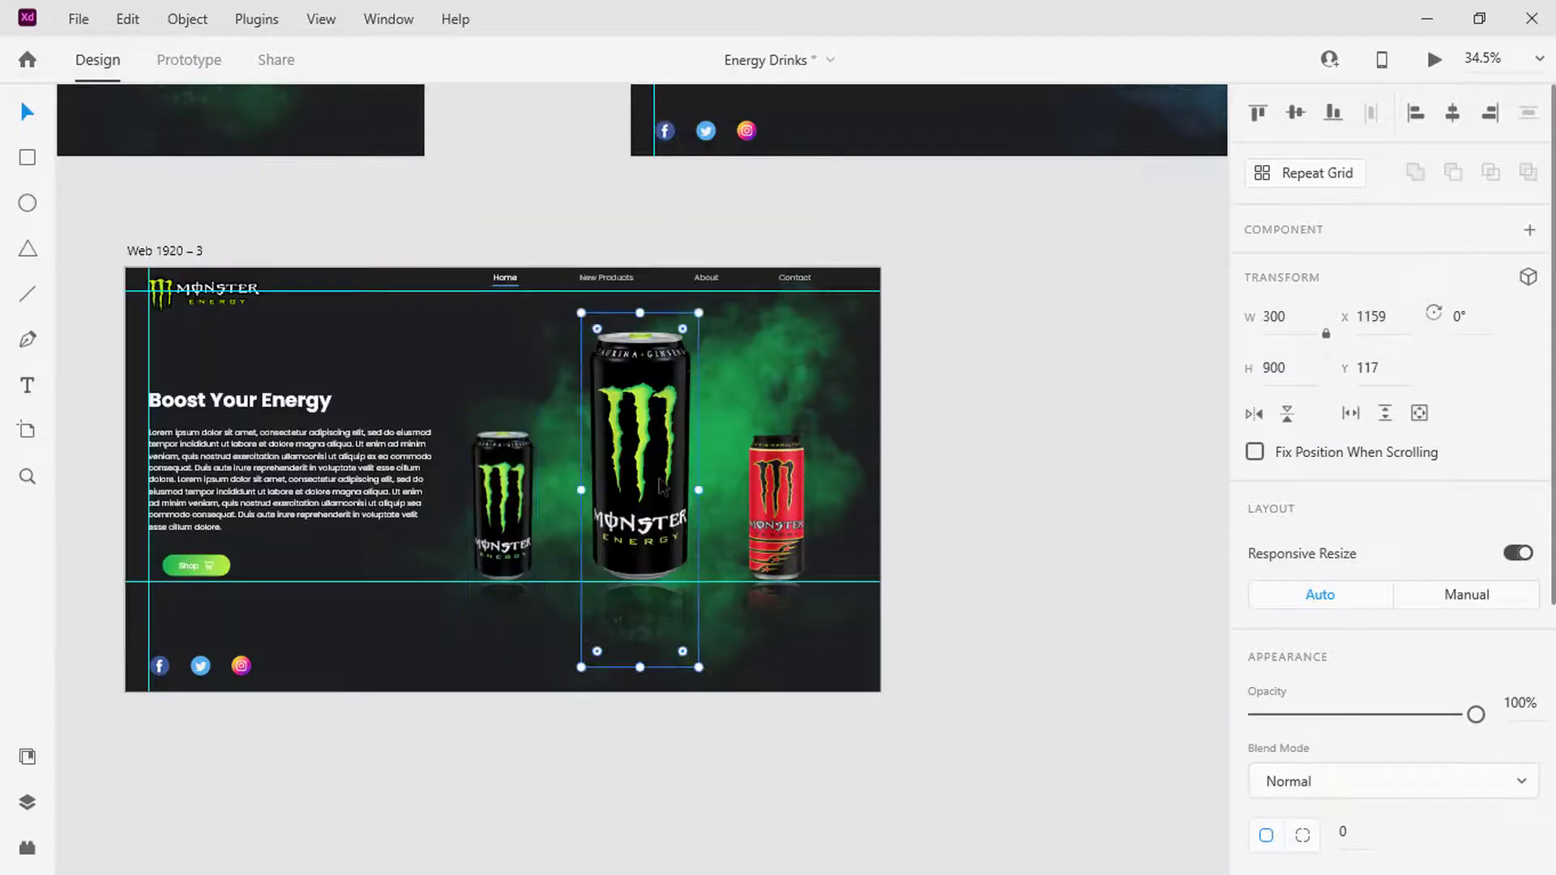
{"action": "right_click", "coordinate": [663, 486]}
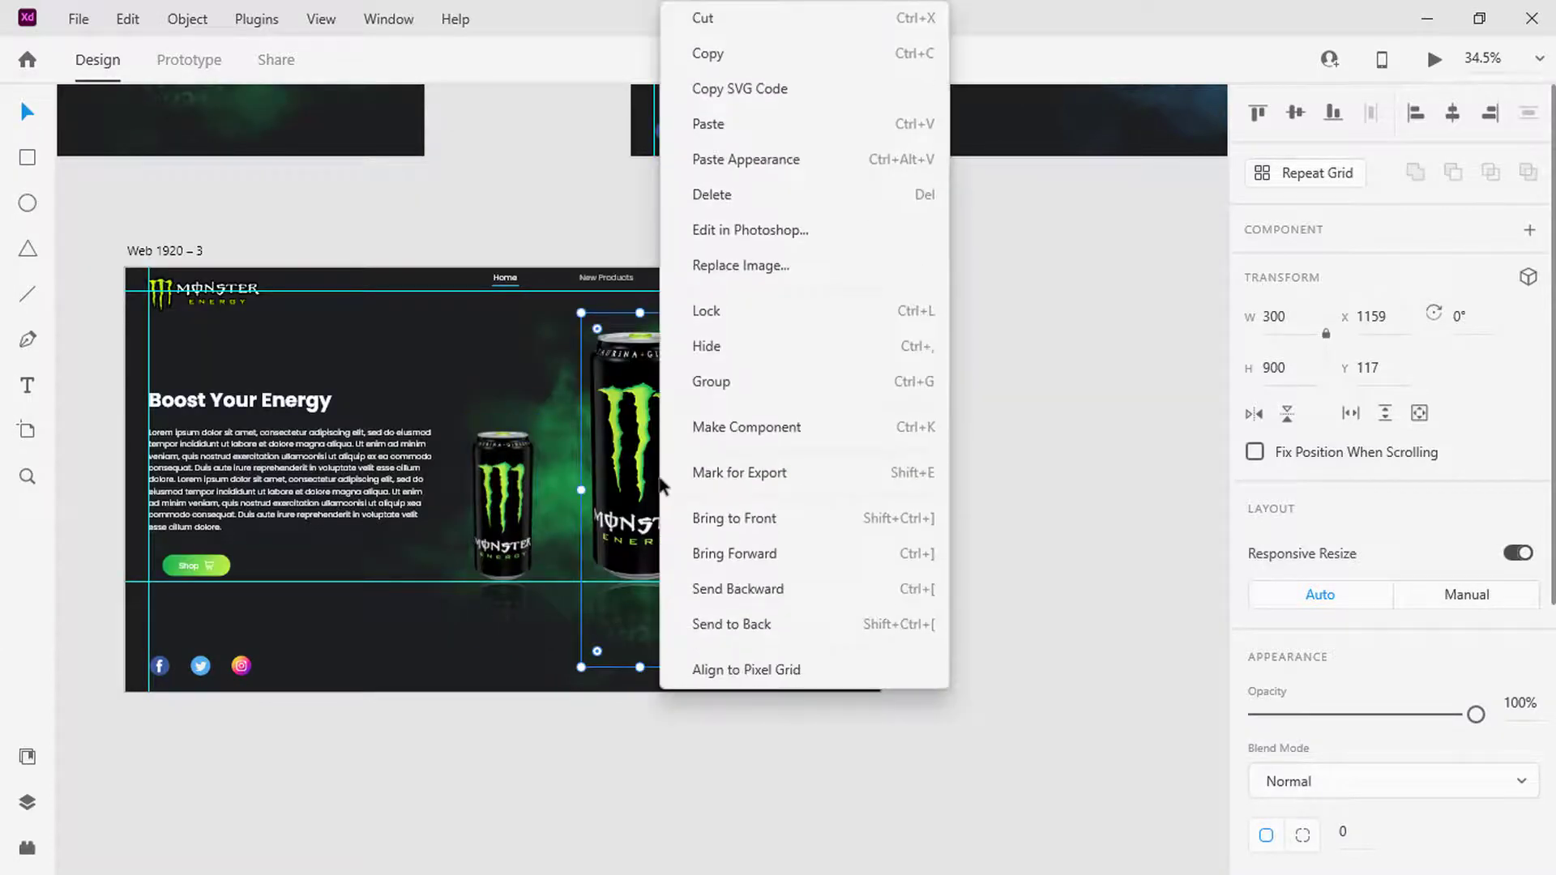
{"action": "left_click", "coordinate": [737, 269]}
{"action": "left_click", "coordinate": [545, 272]}
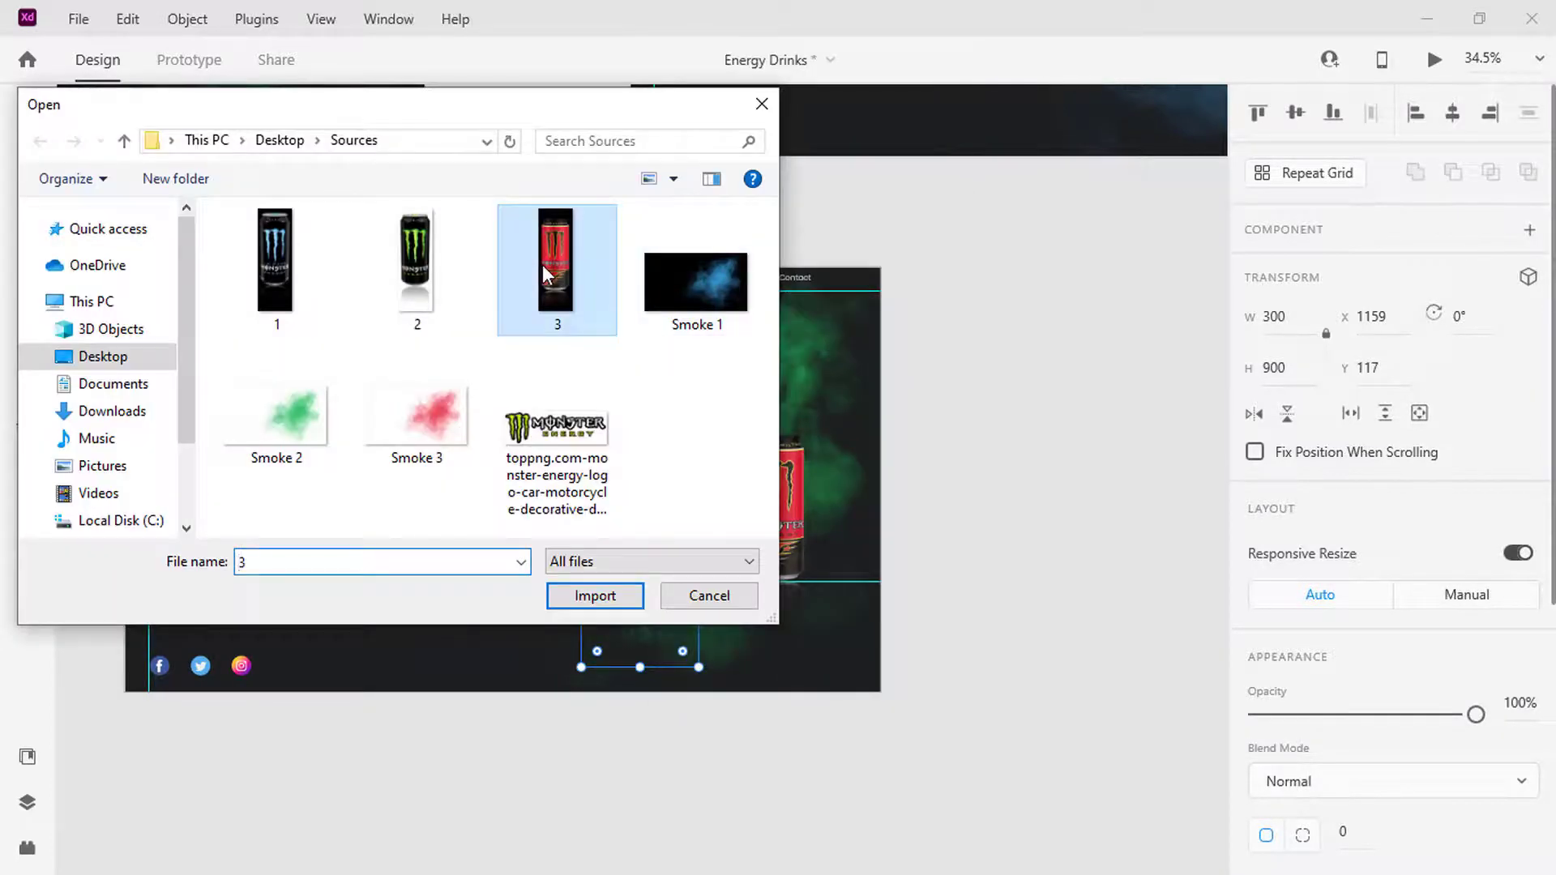
{"action": "left_click", "coordinate": [597, 594]}
{"action": "left_click", "coordinate": [764, 536]}
{"action": "key", "text": "Delete"}
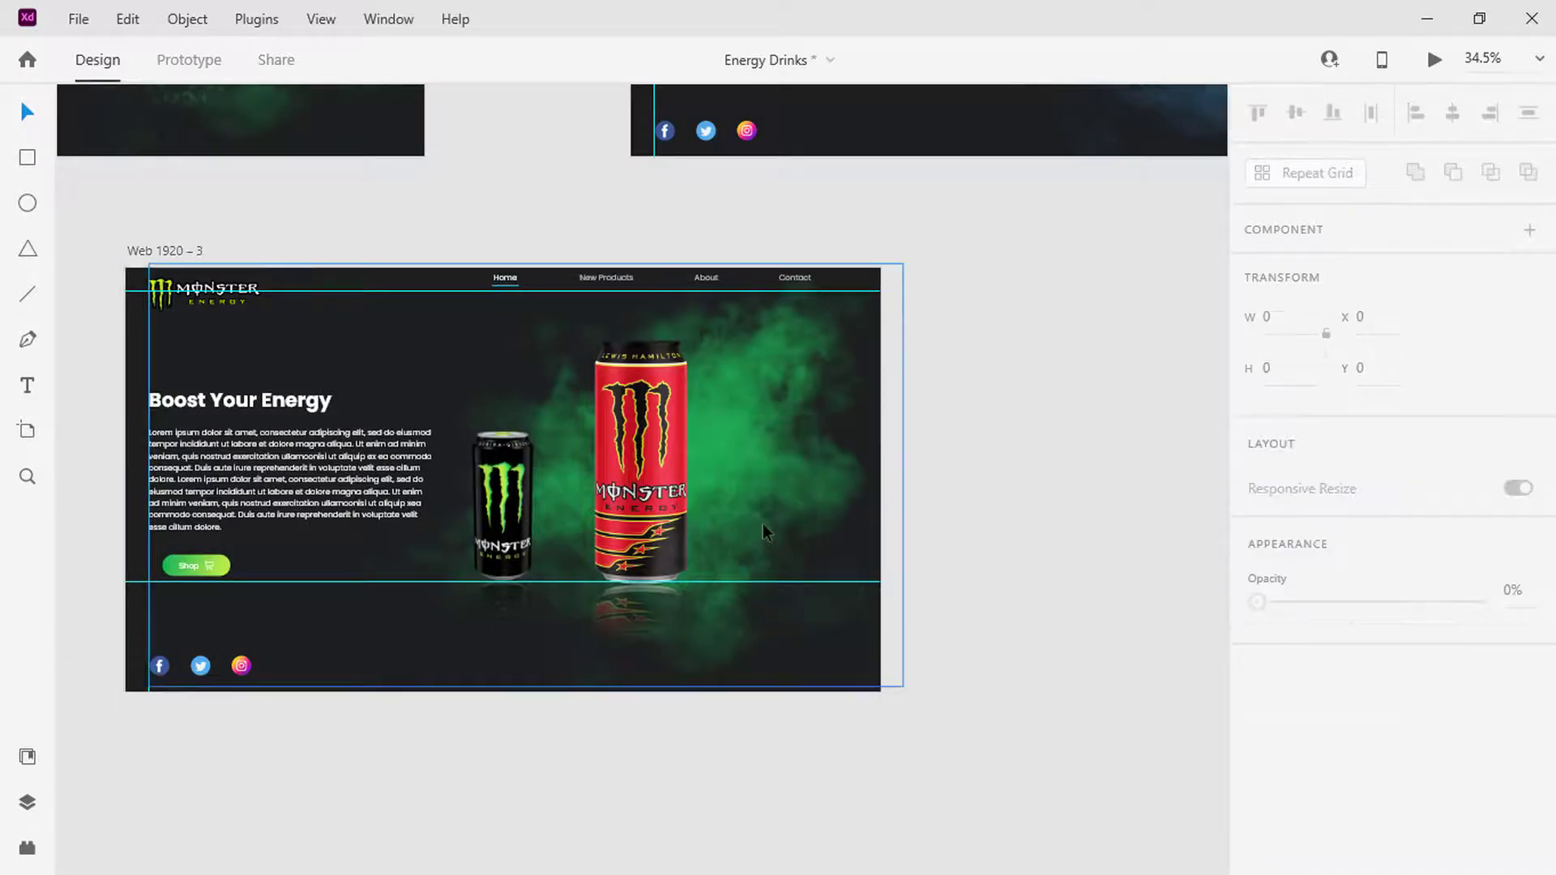
Replace the green smoke background on Web 1920 – 3 with the Smoke 3 file.
{"action": "right_click", "coordinate": [771, 464]}
{"action": "left_click", "coordinate": [831, 272]}
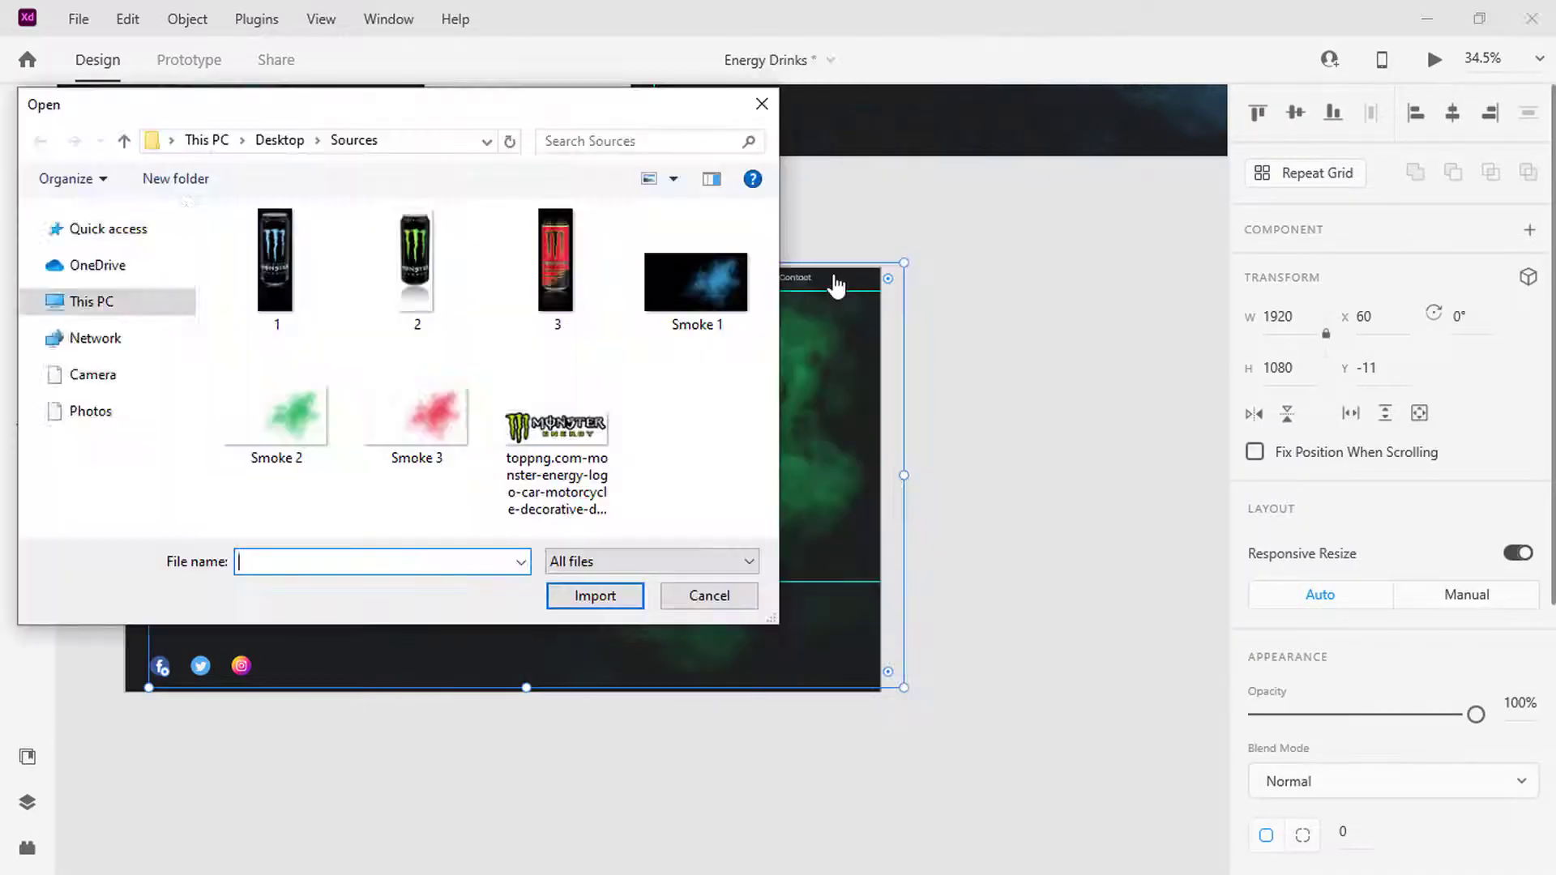
{"action": "left_click", "coordinate": [463, 416]}
{"action": "left_click", "coordinate": [568, 598]}
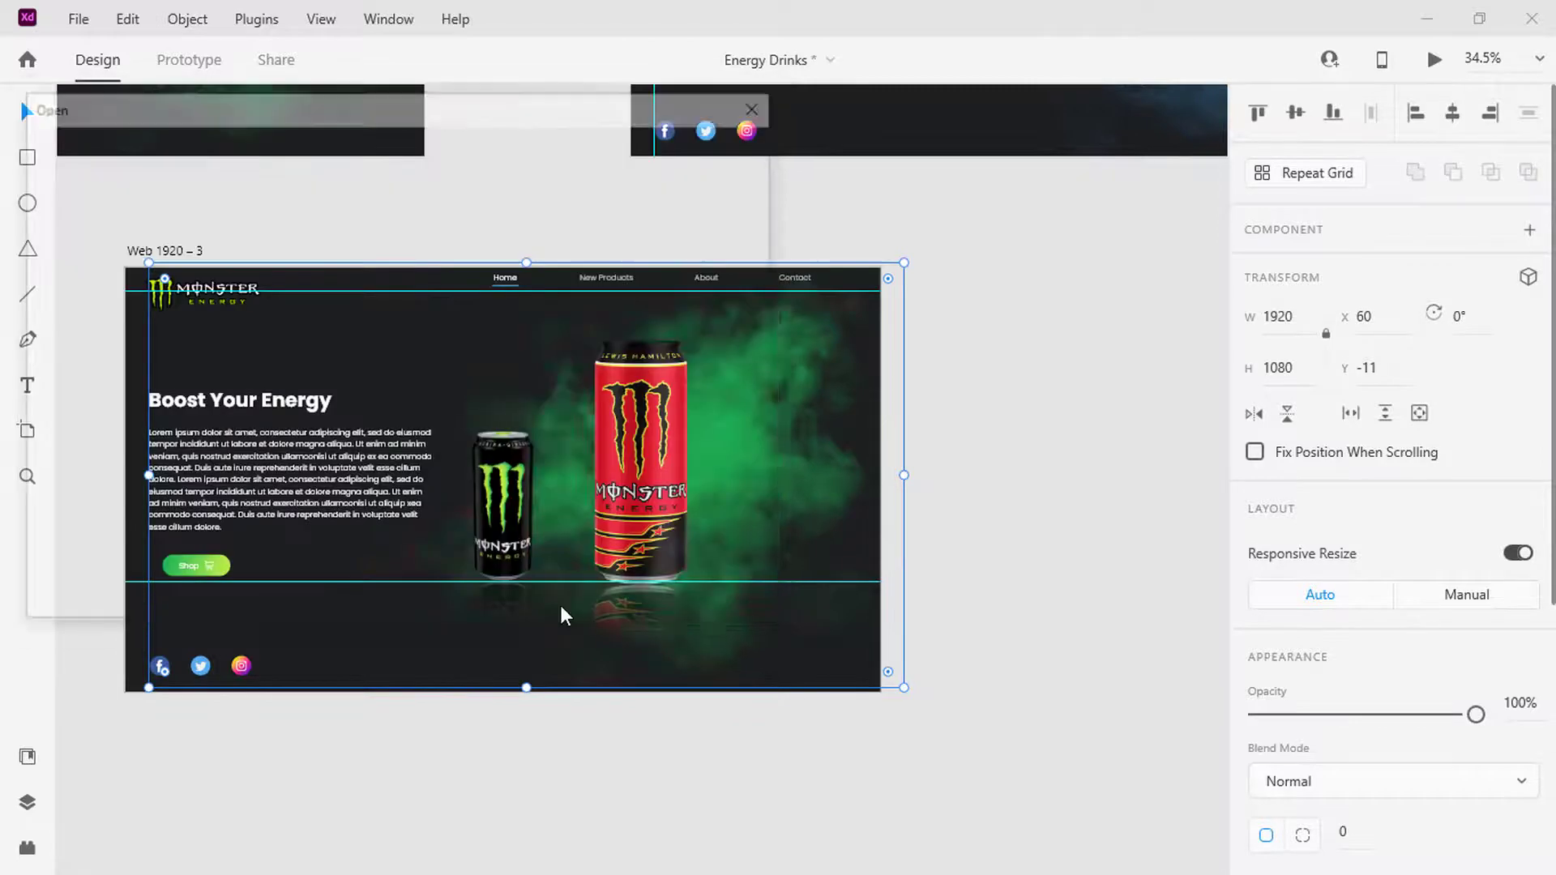
Recolour the Shop button's linear gradient on Web 1920 – 3 to run from #DE2333 to yellow.
{"action": "scroll", "coordinate": [236, 567], "scroll_direction": "up", "scroll_amount": 5, "text": "ctrl"}
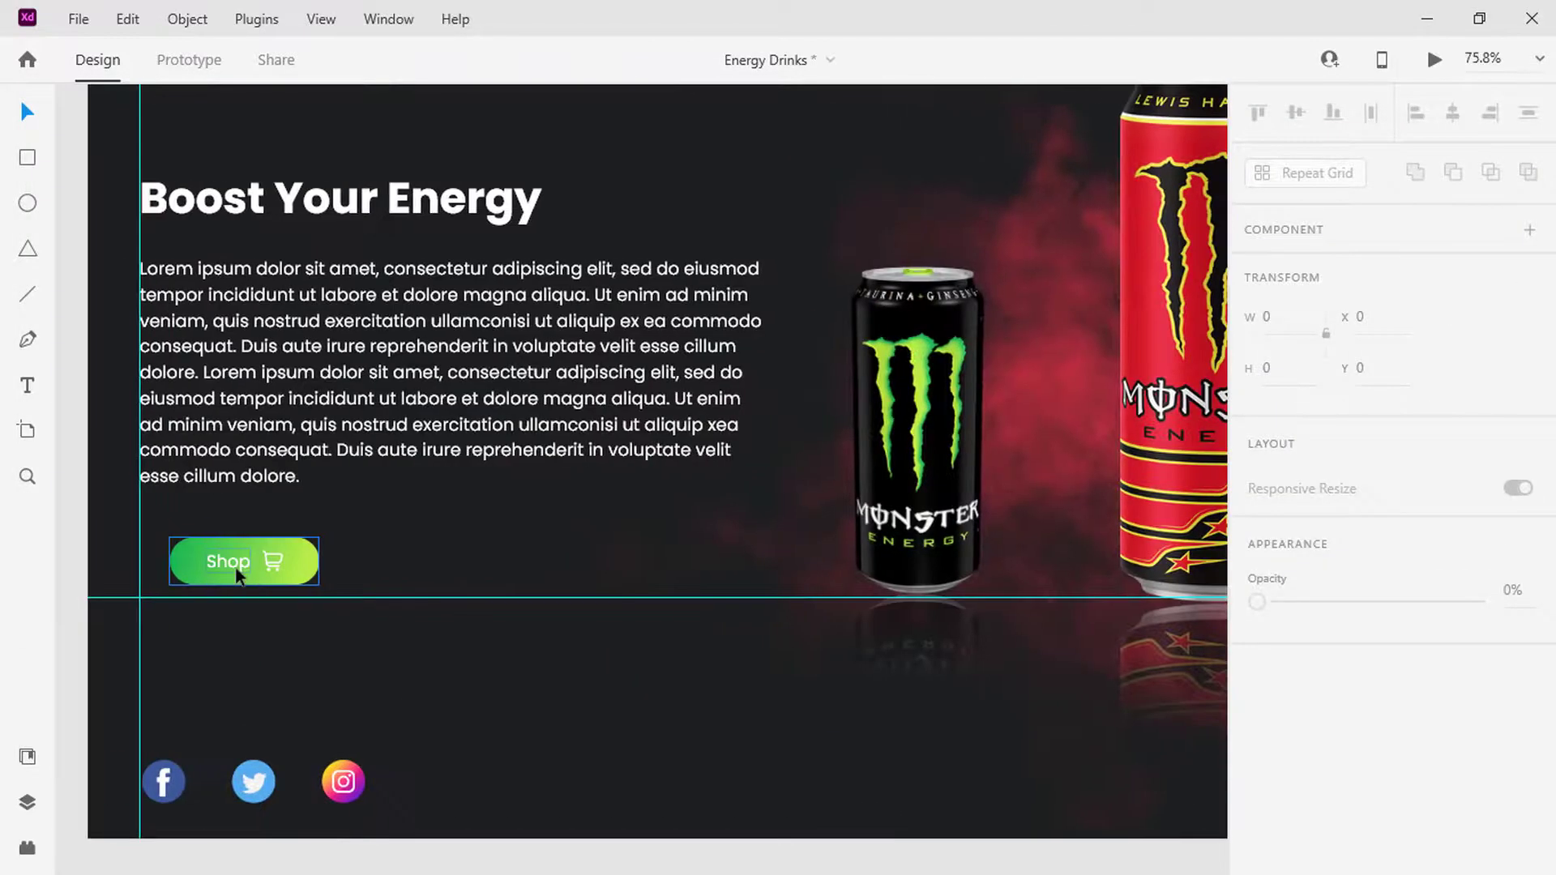
{"action": "left_click", "coordinate": [243, 562]}
{"action": "scroll", "coordinate": [1438, 611], "scroll_direction": "down", "scroll_amount": 5}
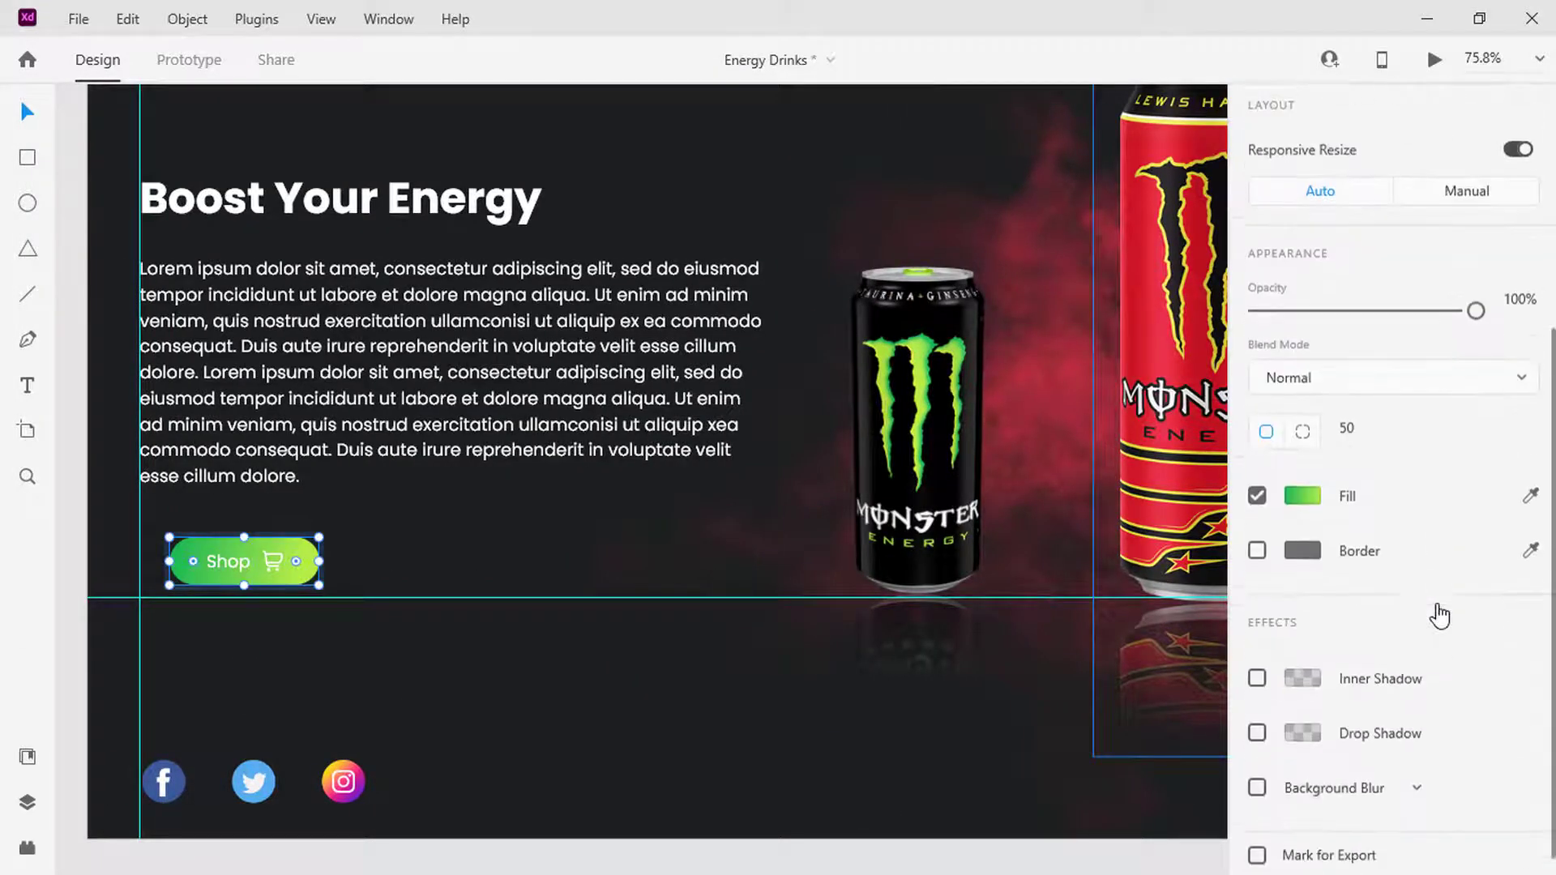
{"action": "left_click", "coordinate": [1308, 502]}
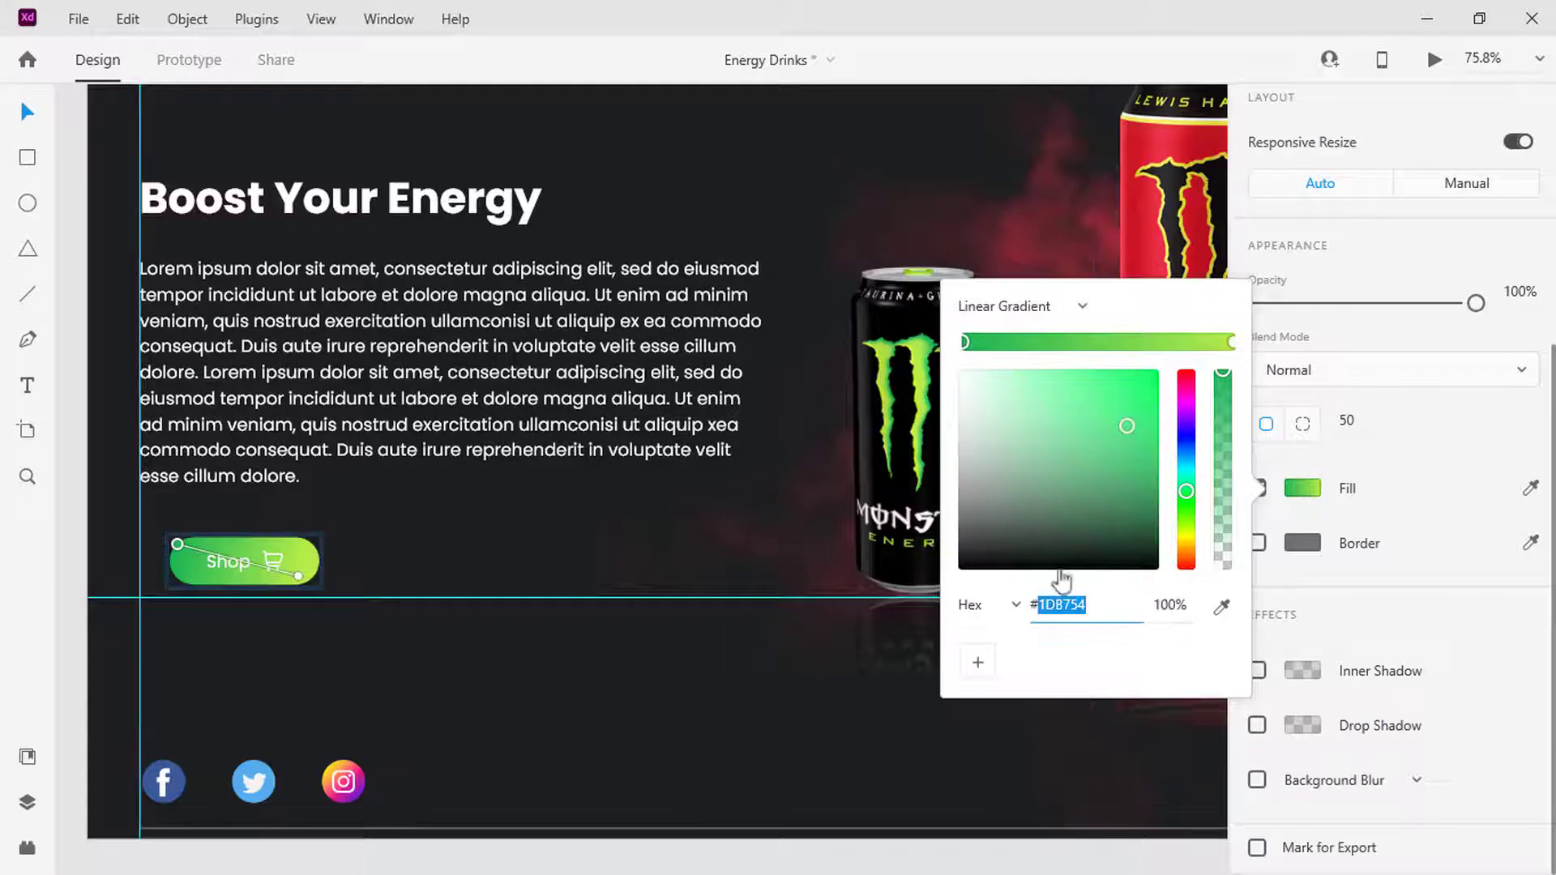
{"action": "type", "text": "#de2333"}
{"action": "key", "text": "Return"}
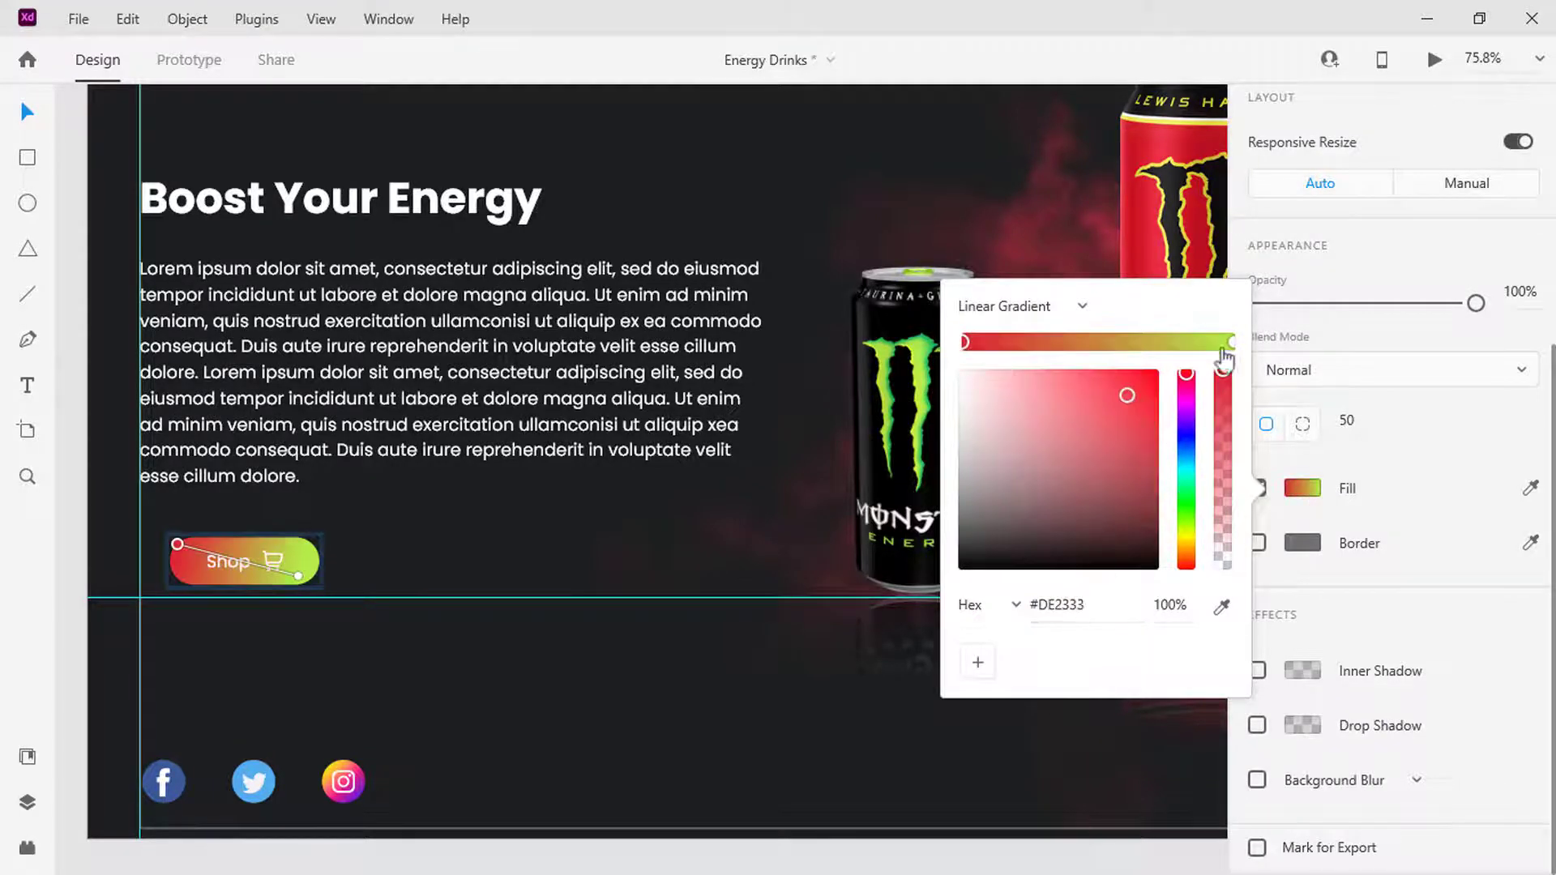
{"action": "left_click", "coordinate": [1231, 342]}
{"action": "left_click_drag", "start_coordinate": [1186, 509], "coordinate": [1187, 536]}
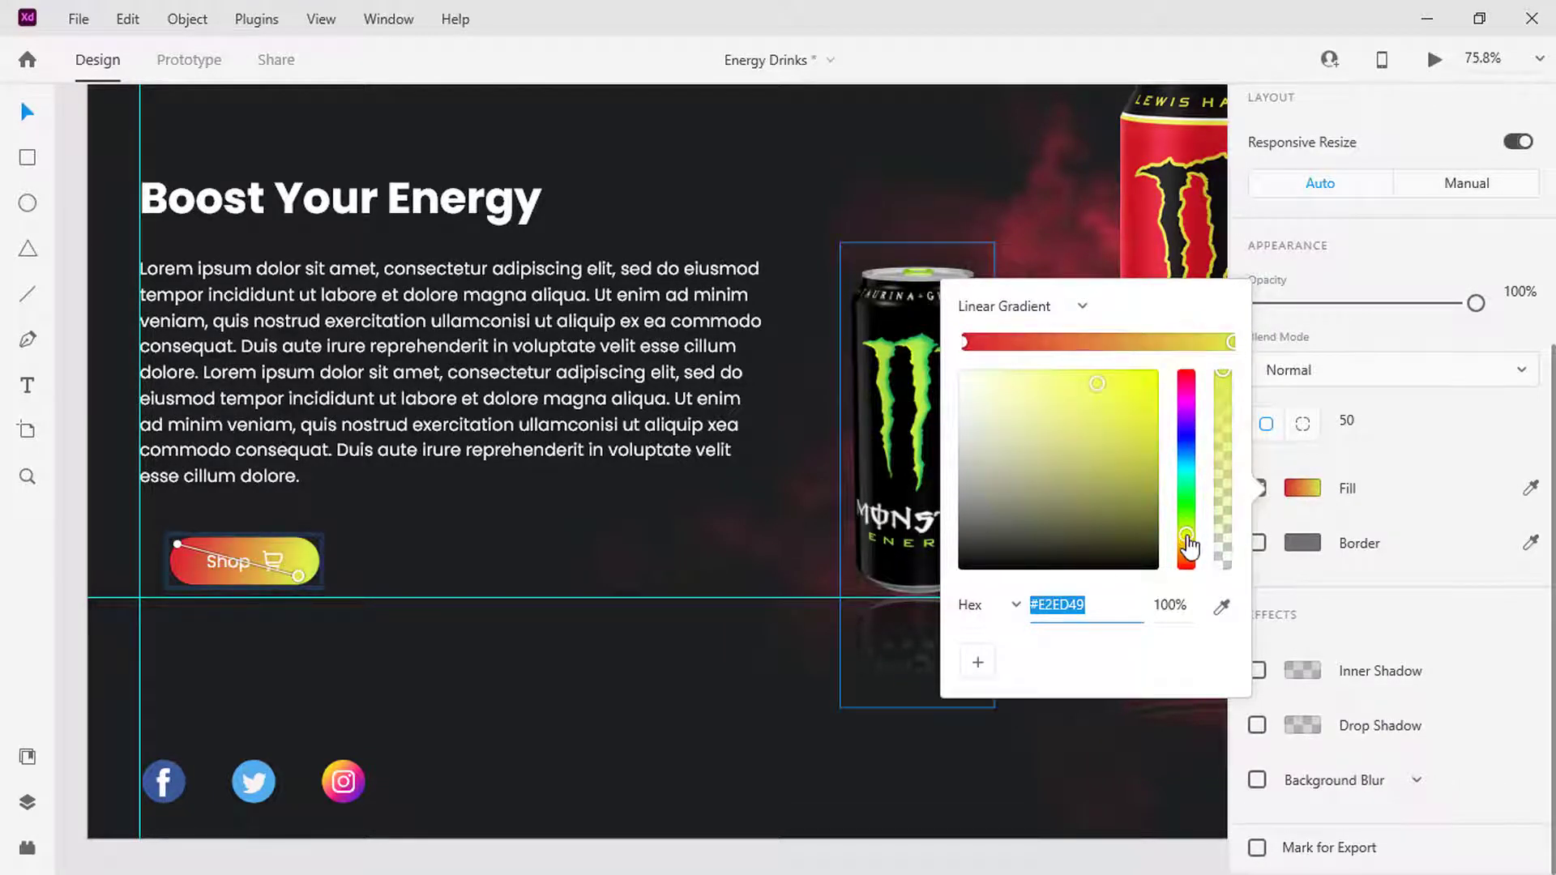
{"action": "left_click", "coordinate": [622, 697]}
Recolour the Shop button's linear gradient on Web 1920 – 2 to run from #3BA9E8 to light blue.
{"action": "scroll", "coordinate": [623, 698], "scroll_direction": "down", "scroll_amount": 5}
{"action": "scroll", "coordinate": [623, 698], "scroll_direction": "up", "scroll_amount": 5}
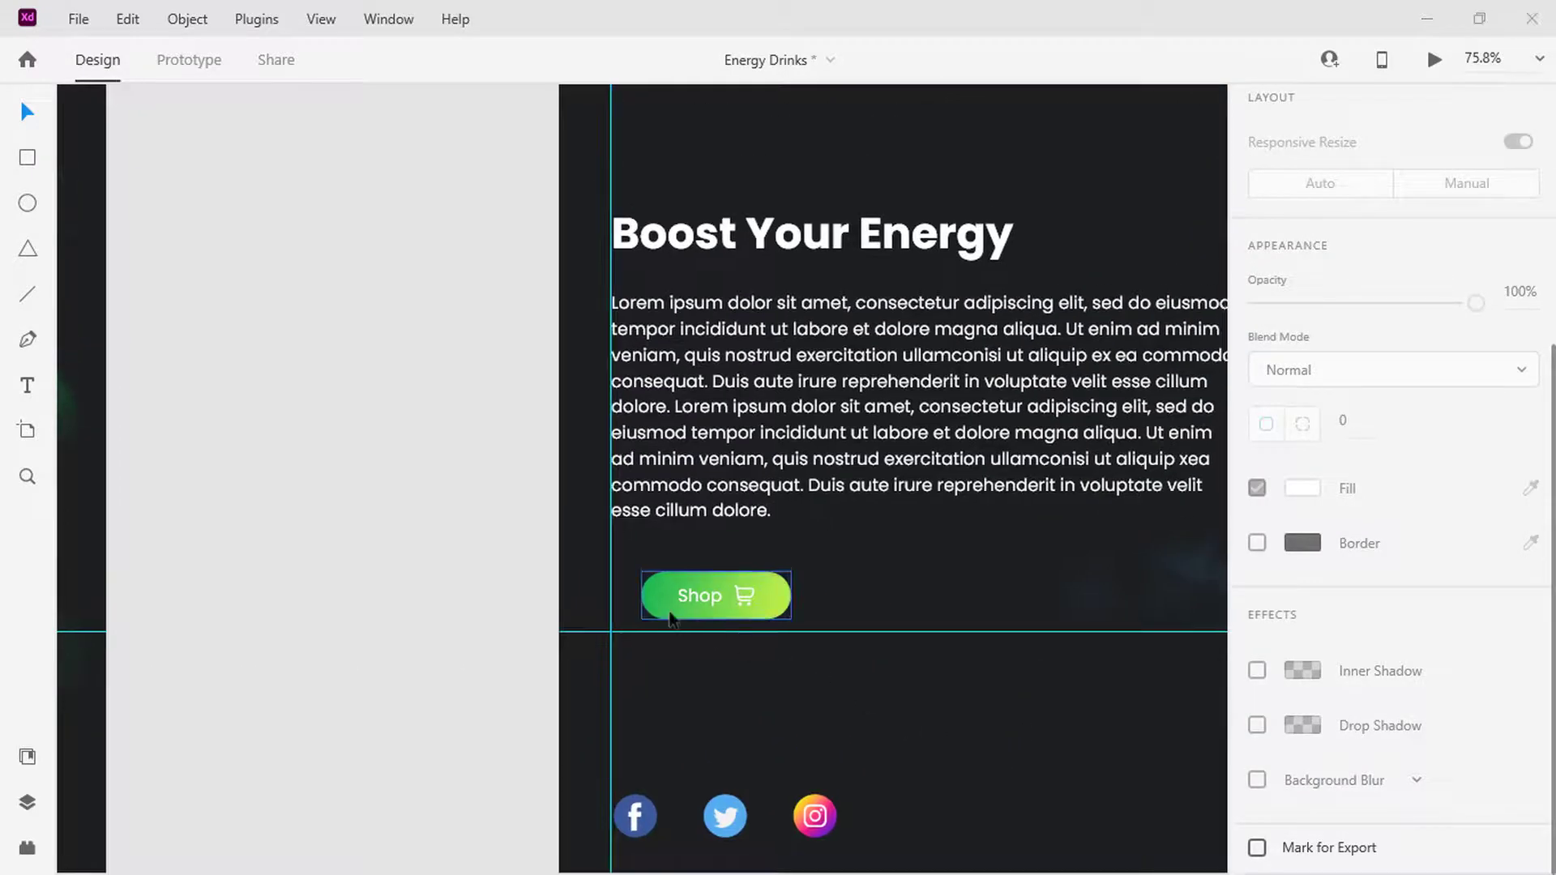
{"action": "left_click", "coordinate": [730, 598]}
{"action": "scroll", "coordinate": [1372, 649], "scroll_direction": "down", "scroll_amount": 3}
{"action": "left_click", "coordinate": [1305, 545]}
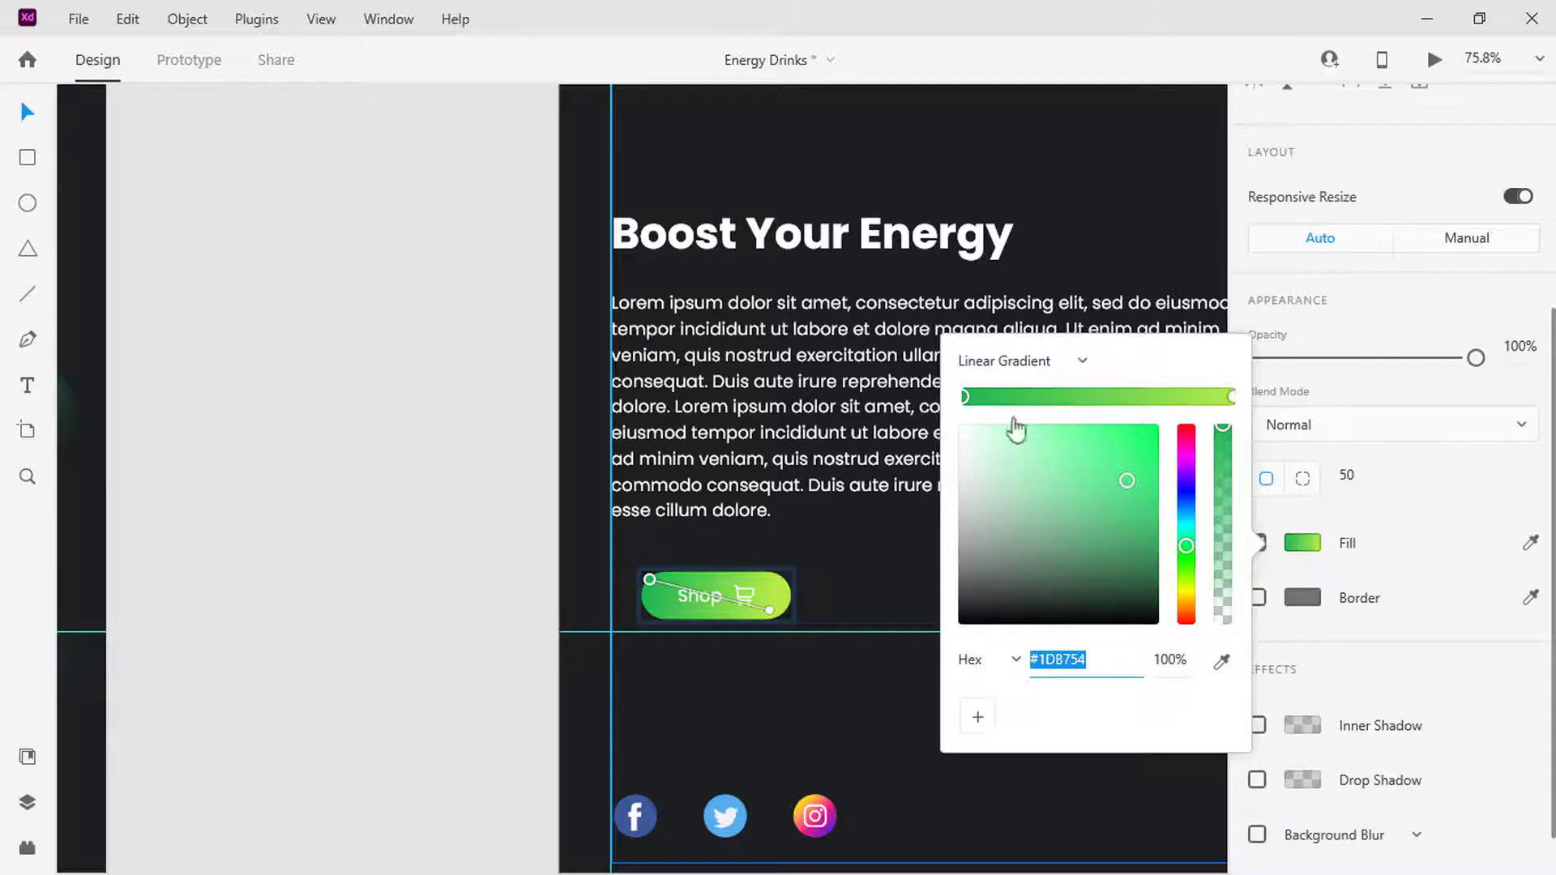
{"action": "type", "text": "#3ba9e8"}
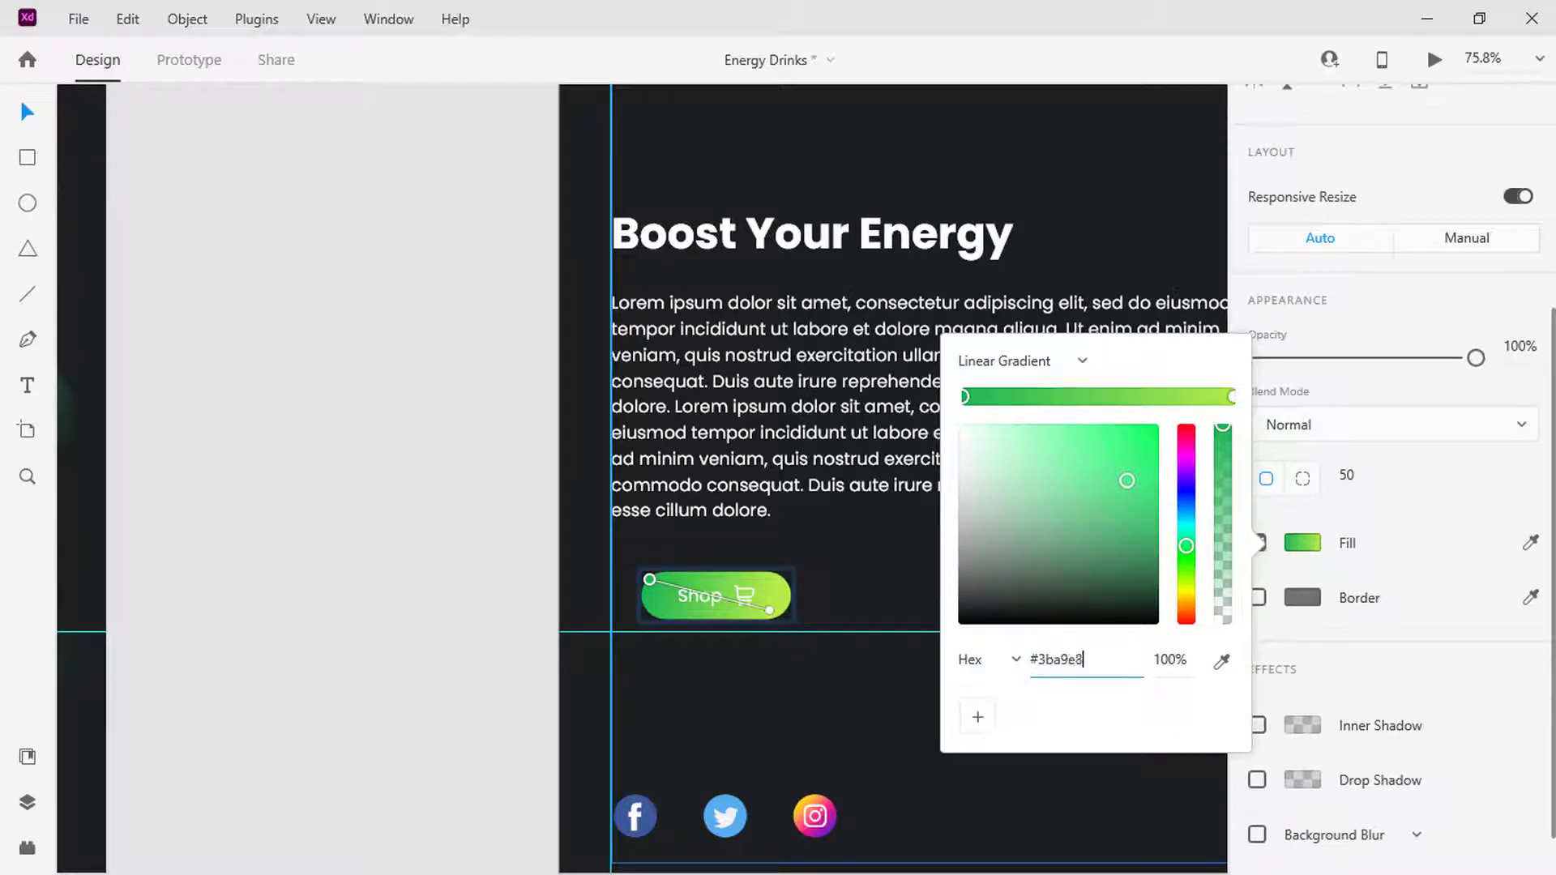
{"action": "key", "text": "Return"}
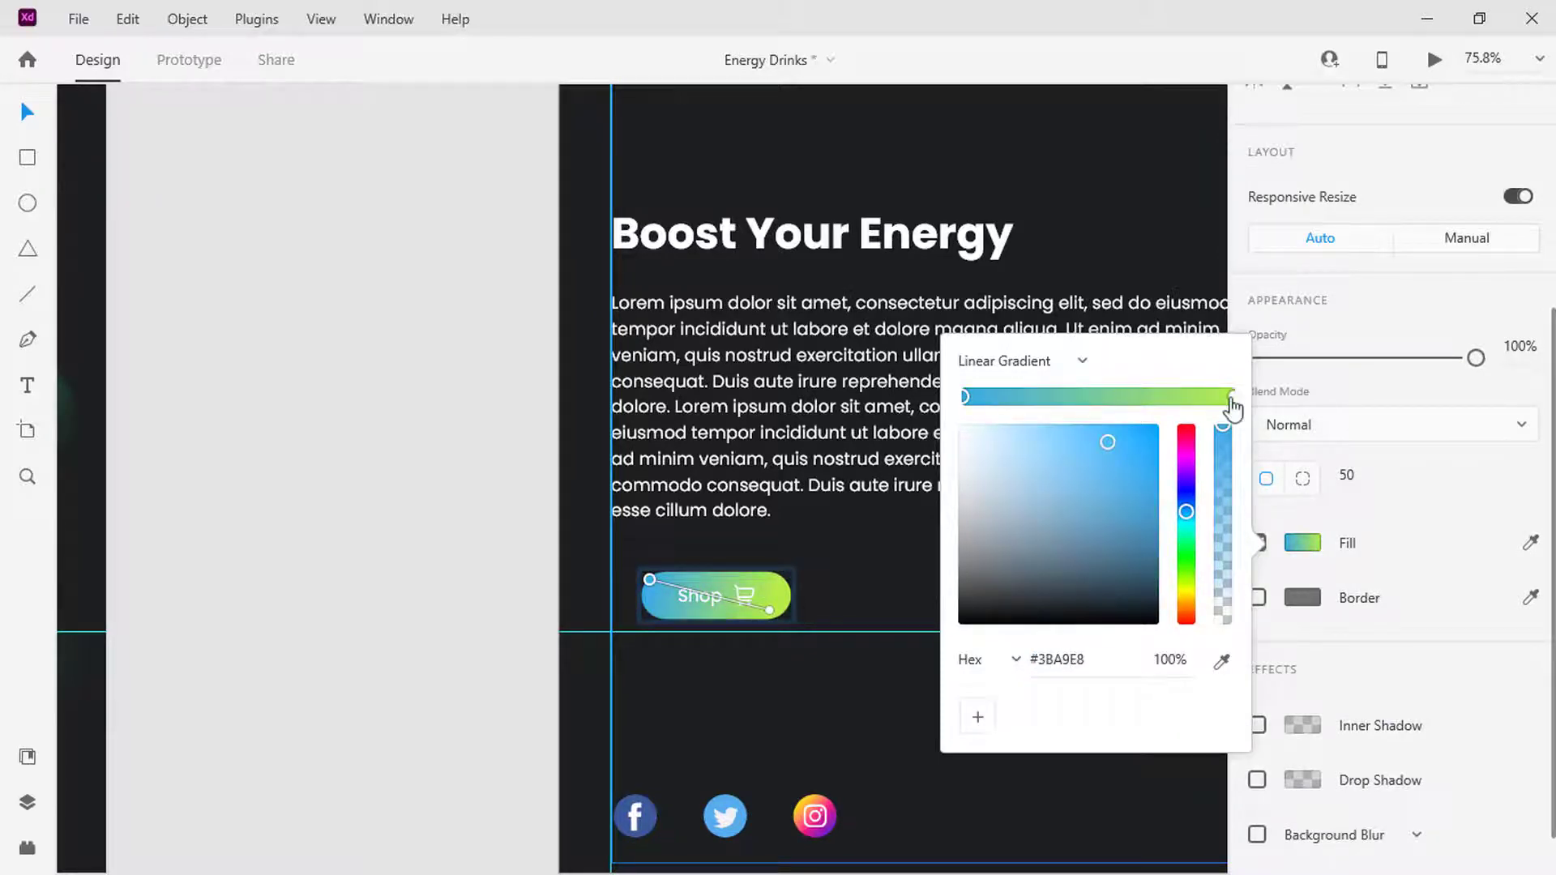
{"action": "left_click", "coordinate": [1231, 397]}
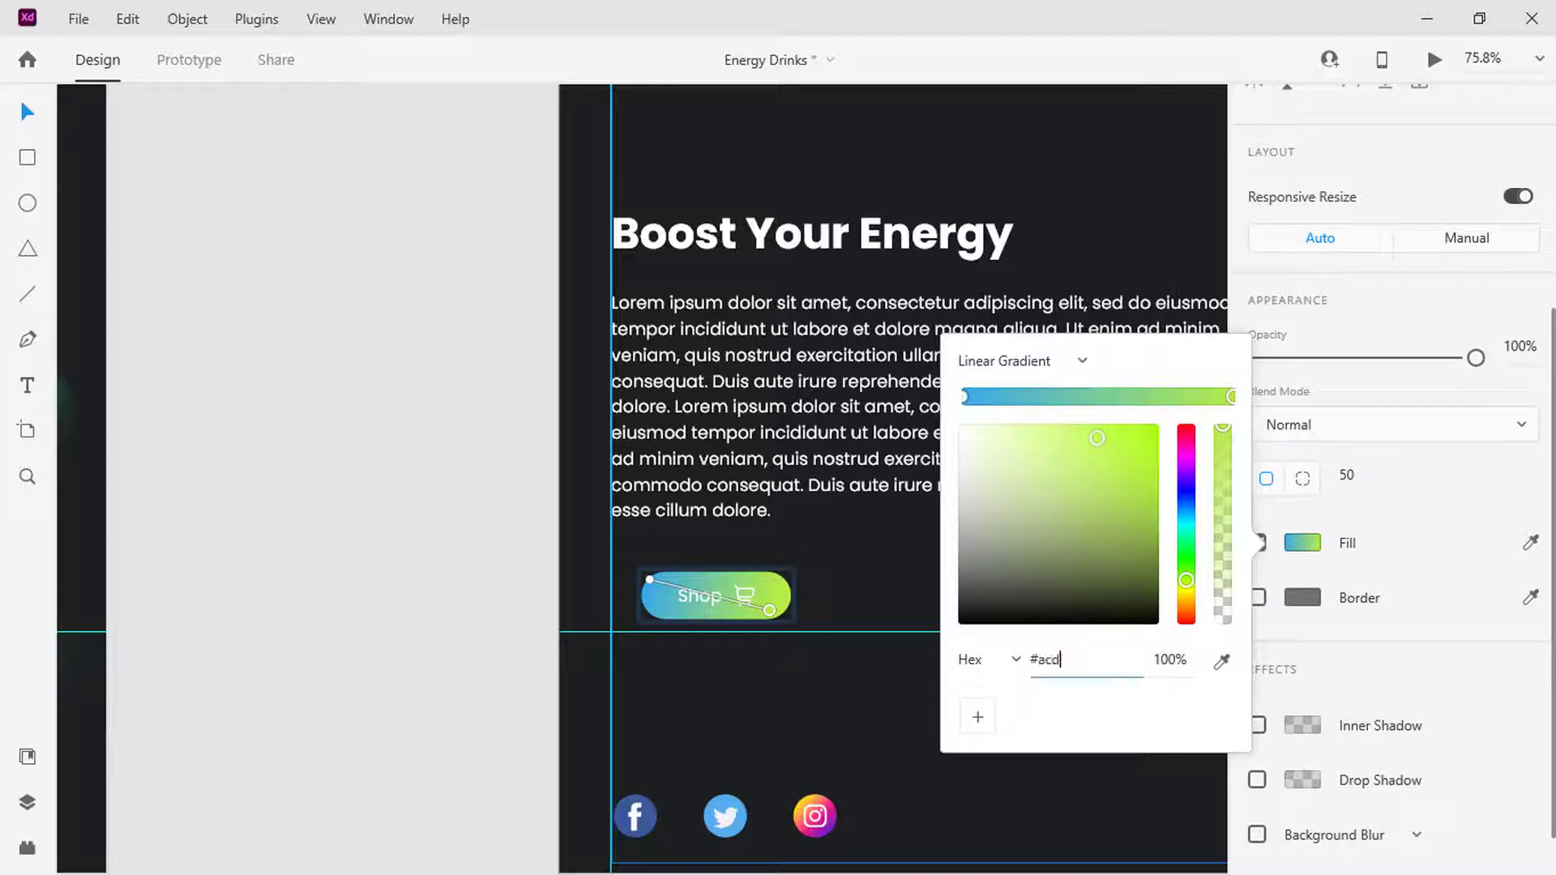
{"action": "key", "text": "Return"}
{"action": "left_click", "coordinate": [856, 718]}
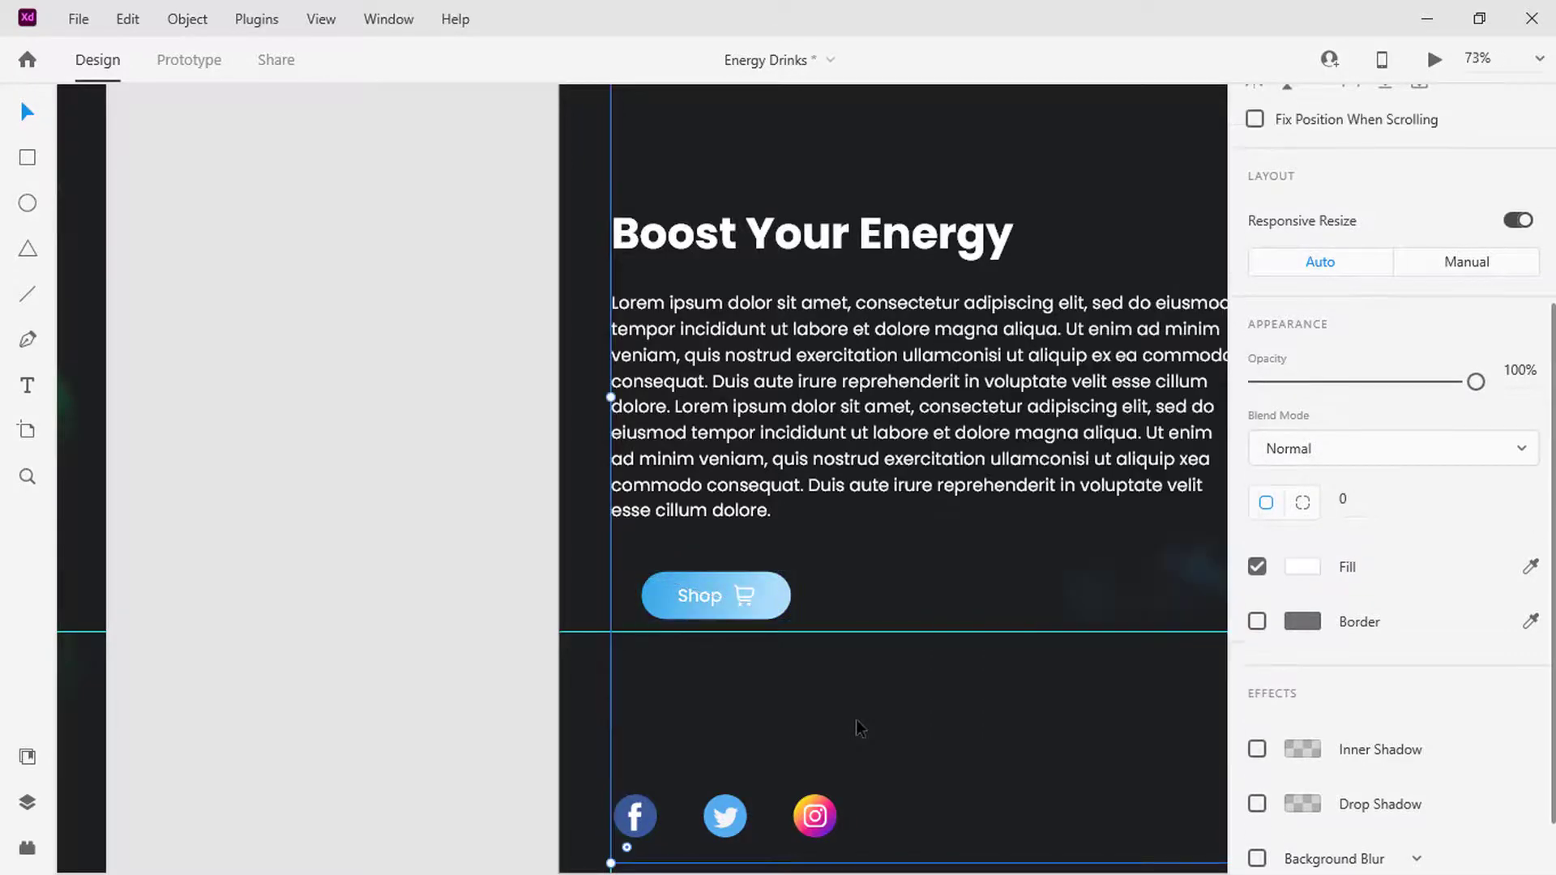
{"action": "scroll", "coordinate": [856, 718], "scroll_direction": "down", "scroll_amount": 5}
{"action": "scroll", "coordinate": [855, 718], "scroll_direction": "down", "scroll_amount": 3}
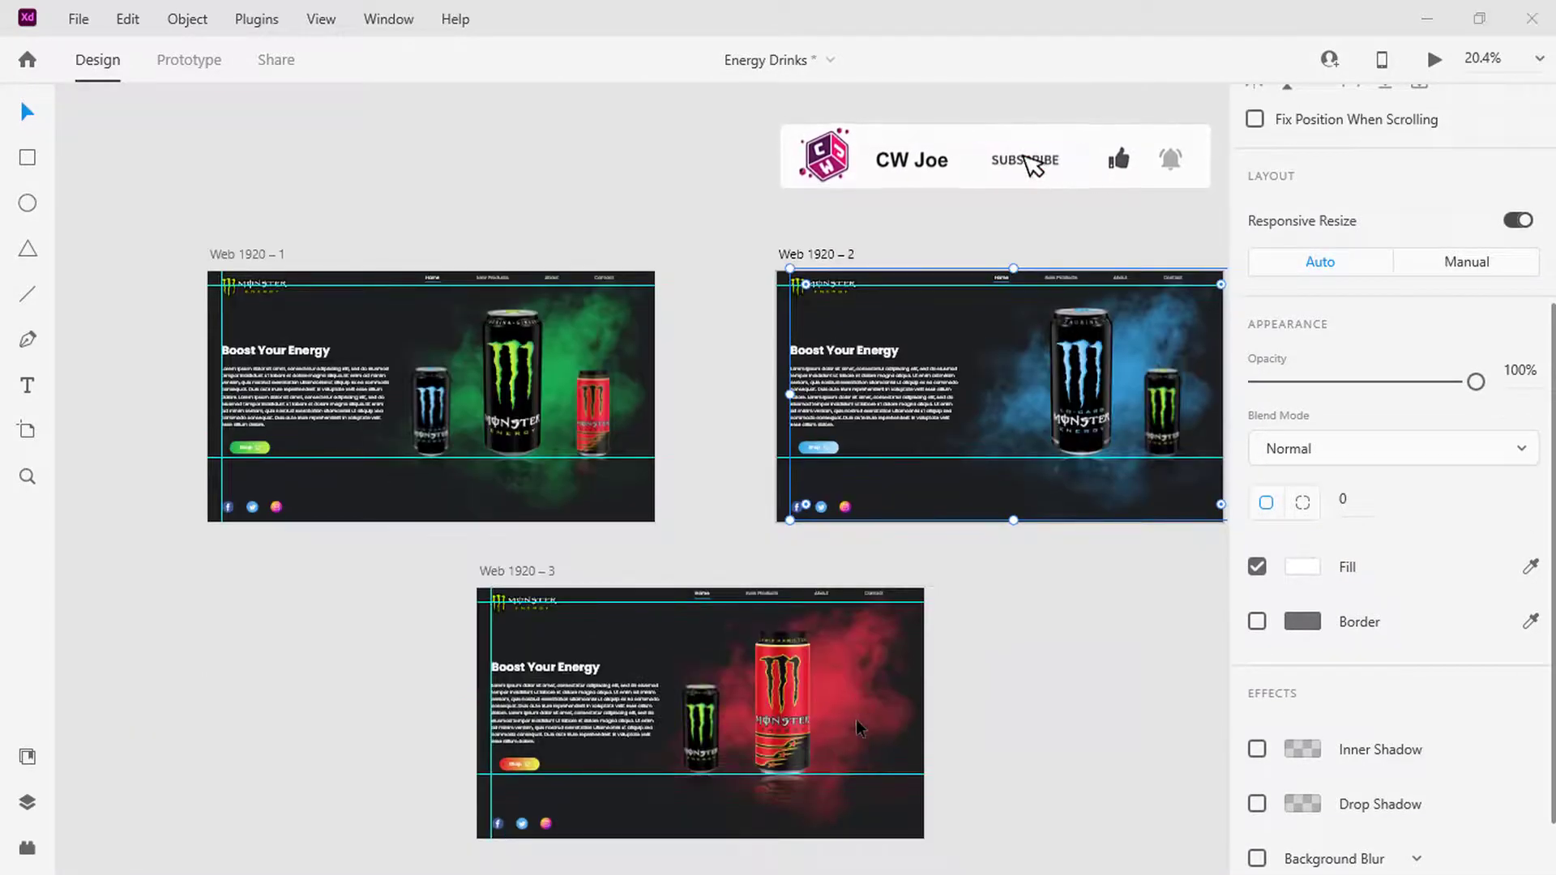
Link the small blue can on Web 1920 – 1 to Web 1920 – 2 with a tap Auto-Animate, Ease In-Out easing and 0.8 s duration.
{"action": "left_click", "coordinate": [190, 65]}
{"action": "left_click", "coordinate": [433, 415]}
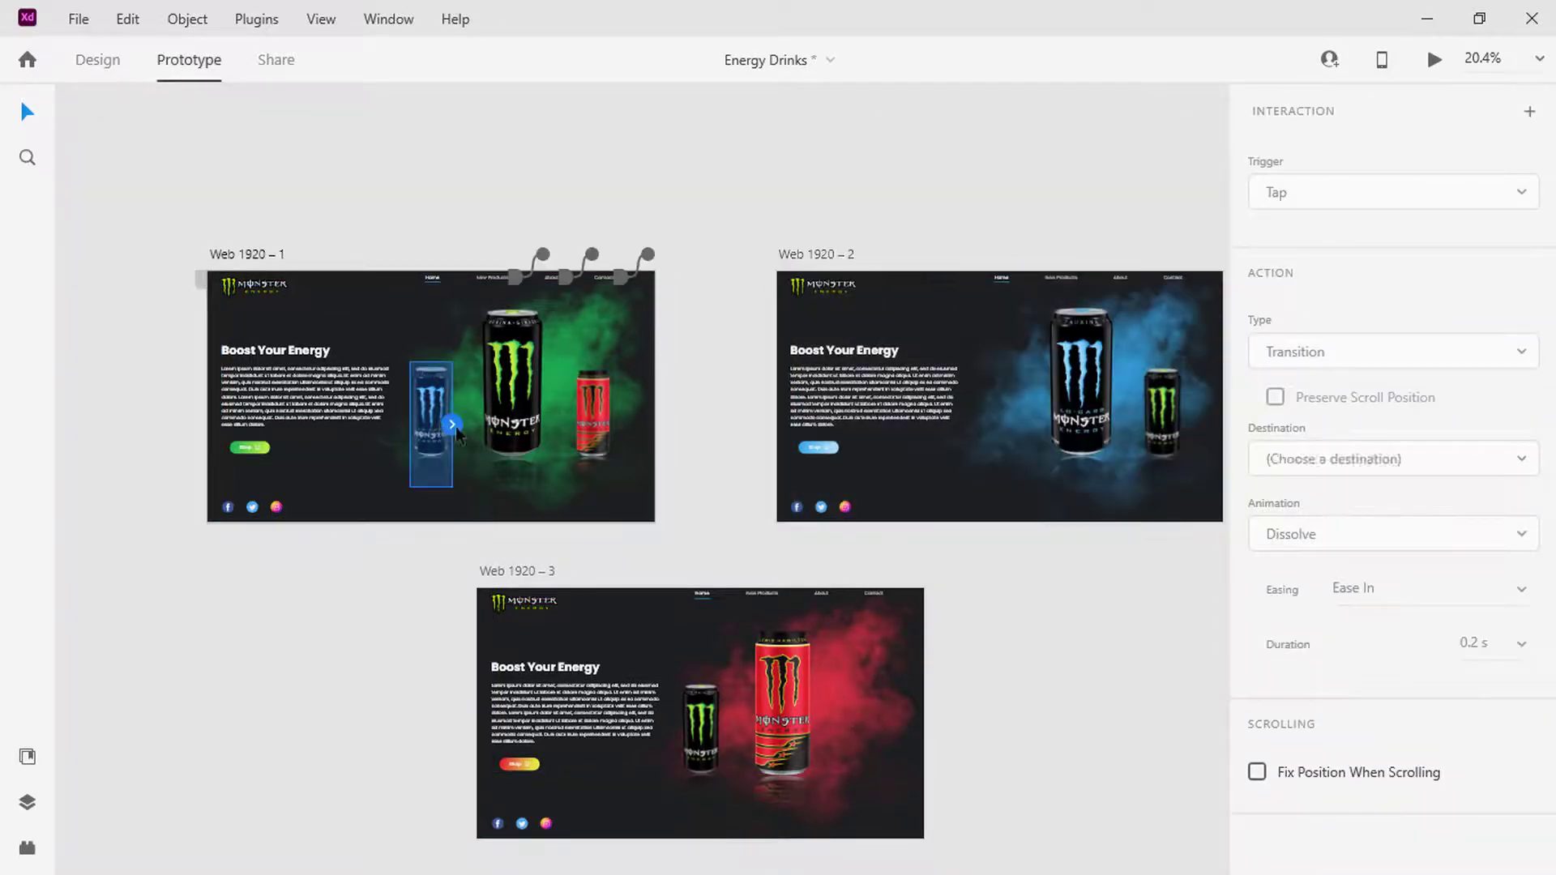
{"action": "left_click_drag", "start_coordinate": [999, 389], "coordinate": [998, 387]}
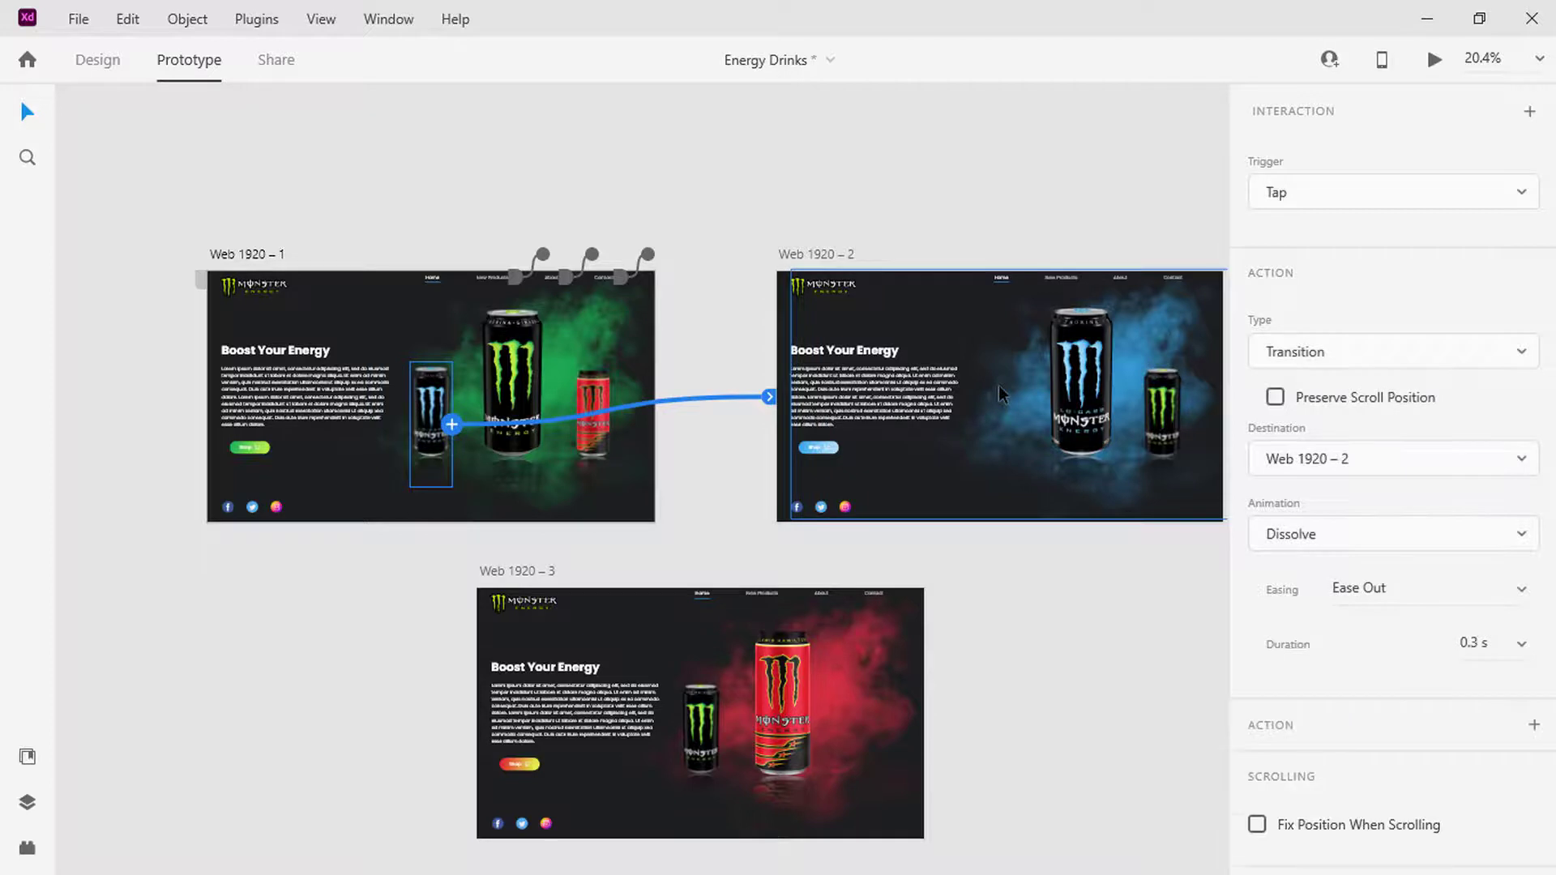
{"action": "left_click", "coordinate": [1522, 369]}
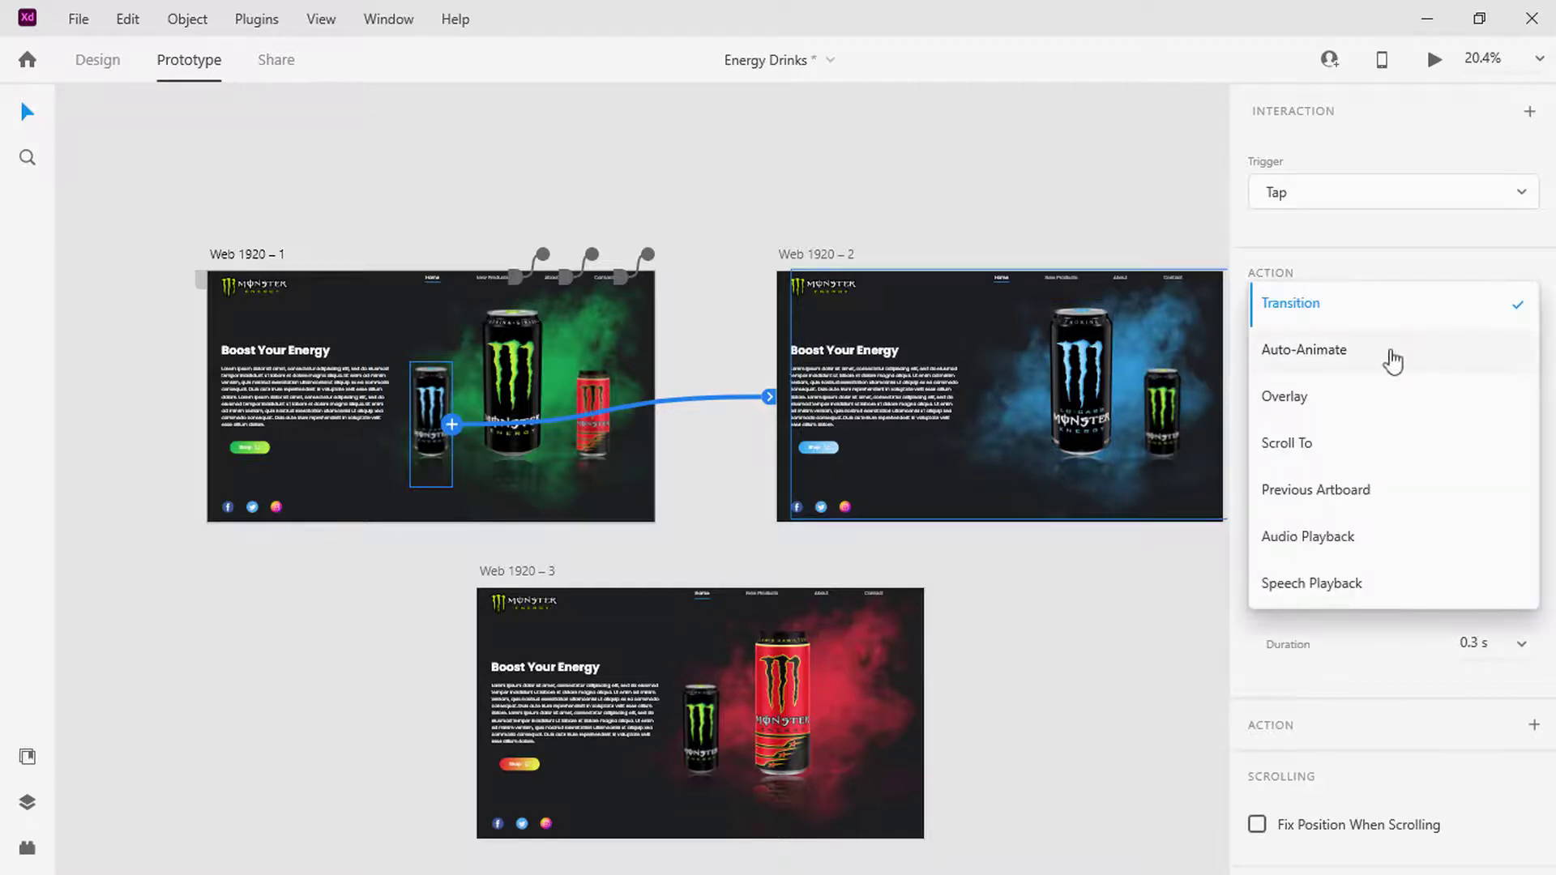
{"action": "left_click", "coordinate": [1392, 357]}
{"action": "left_click", "coordinate": [1514, 487]}
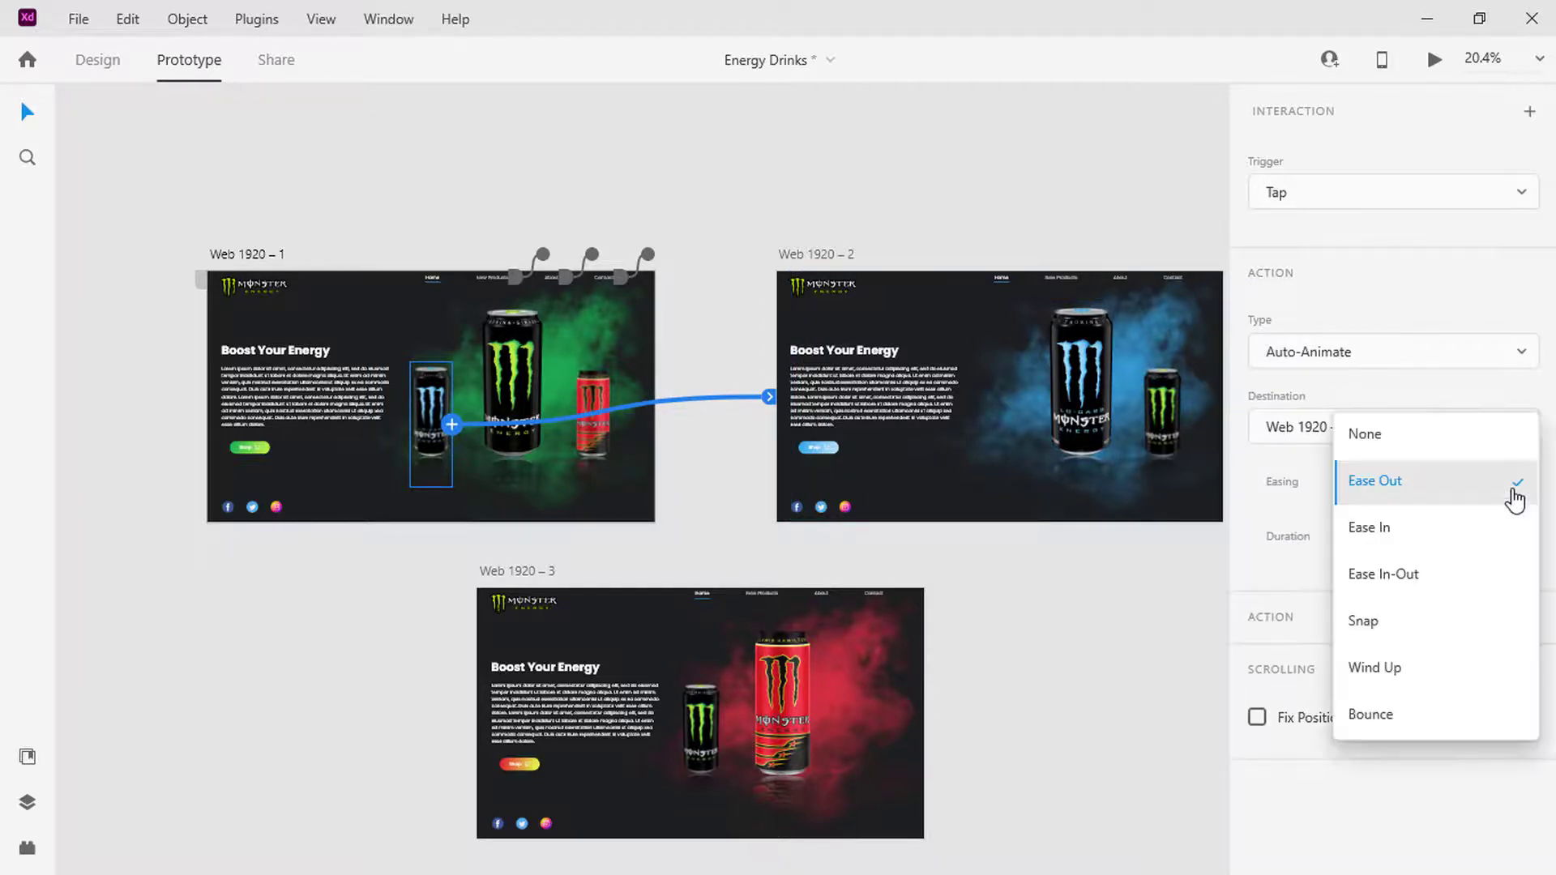
{"action": "left_click", "coordinate": [1431, 574]}
{"action": "left_click", "coordinate": [1522, 541]}
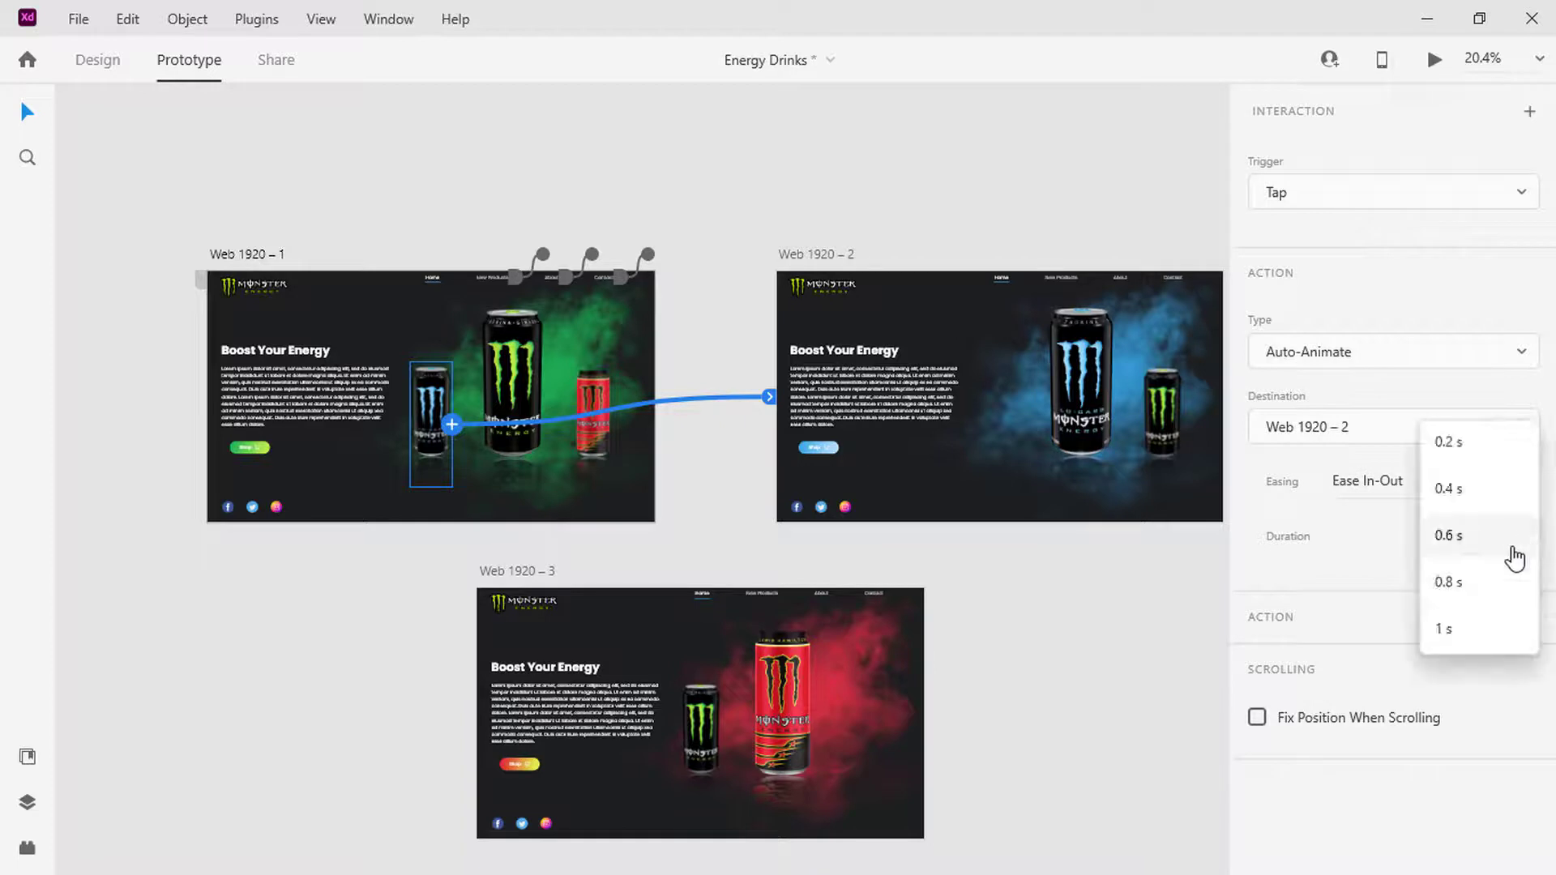
{"action": "left_click", "coordinate": [1476, 585]}
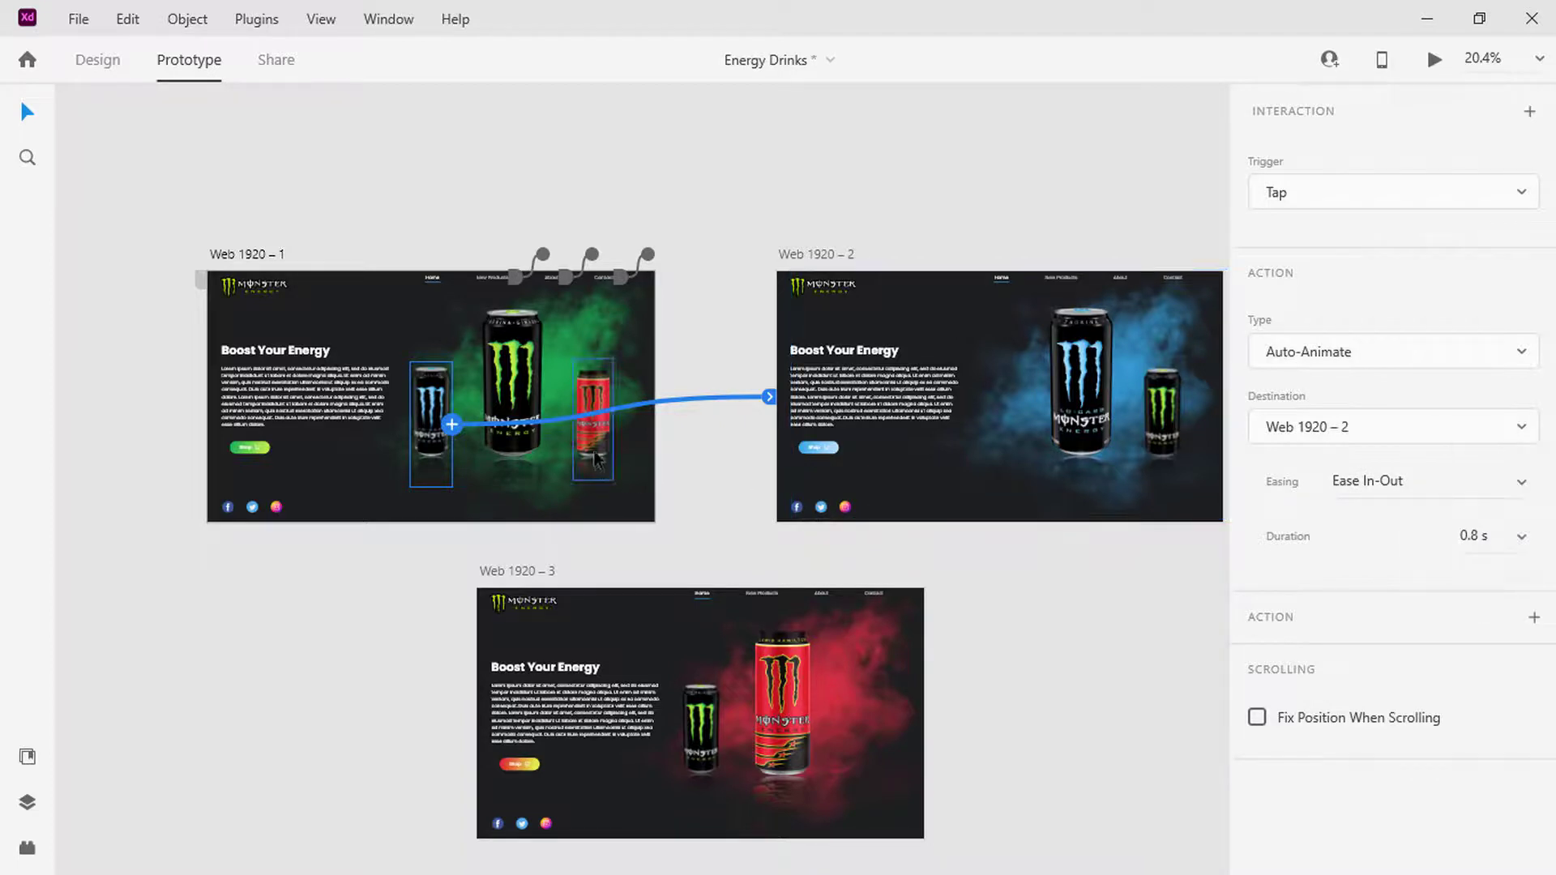
Link the small red can on Web 1920 – 1 to Web 1920 – 3, and that artboard's small green can back to Web 1920 – 1.
{"action": "left_click", "coordinate": [600, 440]}
{"action": "left_click_drag", "start_coordinate": [614, 419], "coordinate": [755, 761]}
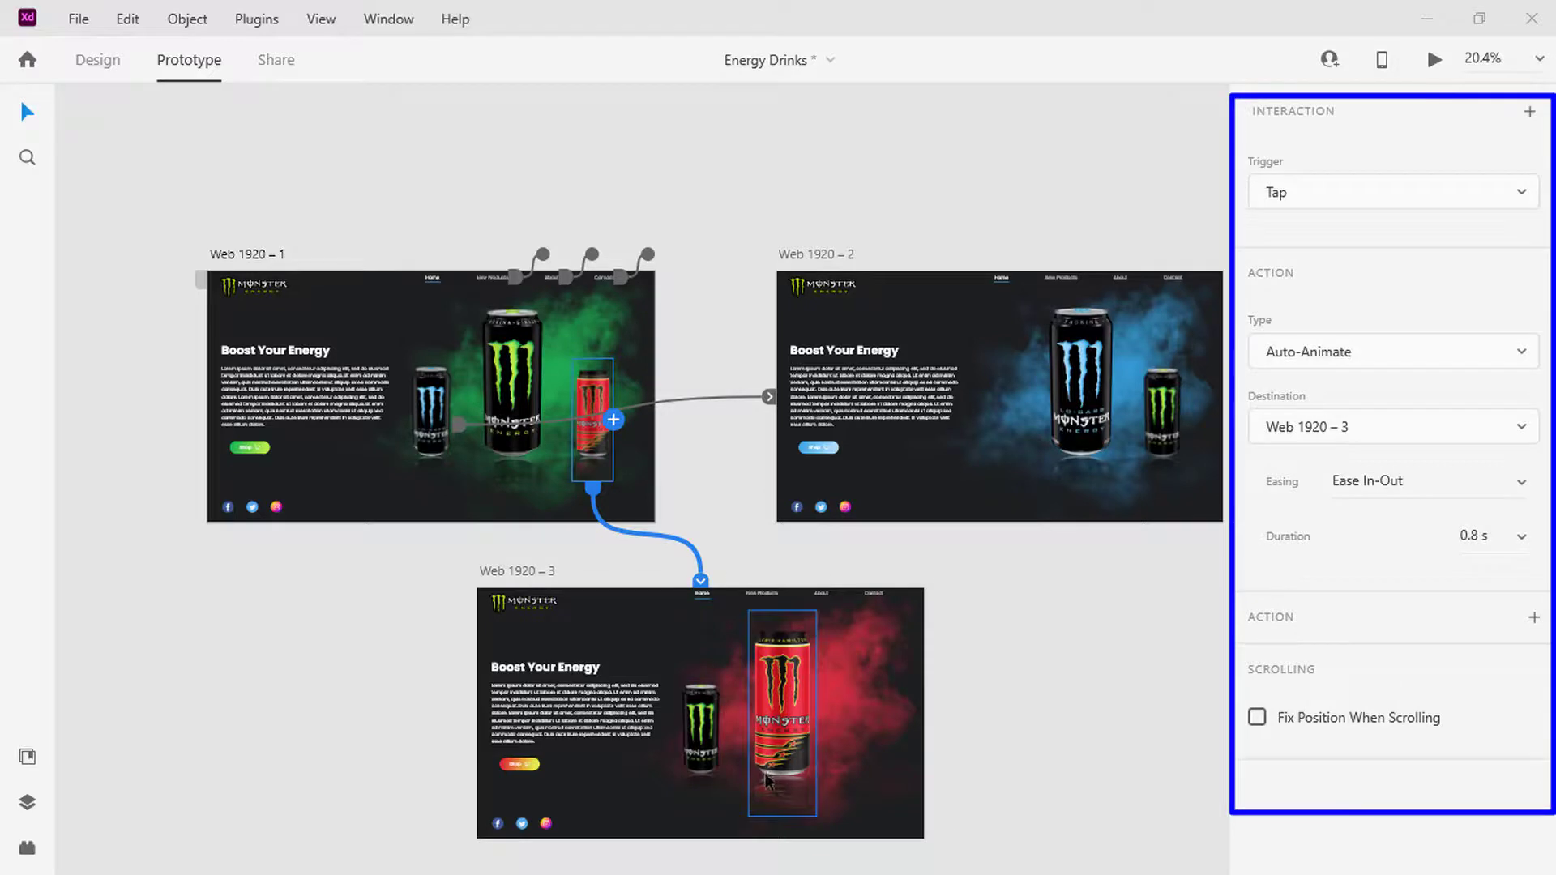
{"action": "left_click", "coordinate": [706, 760]}
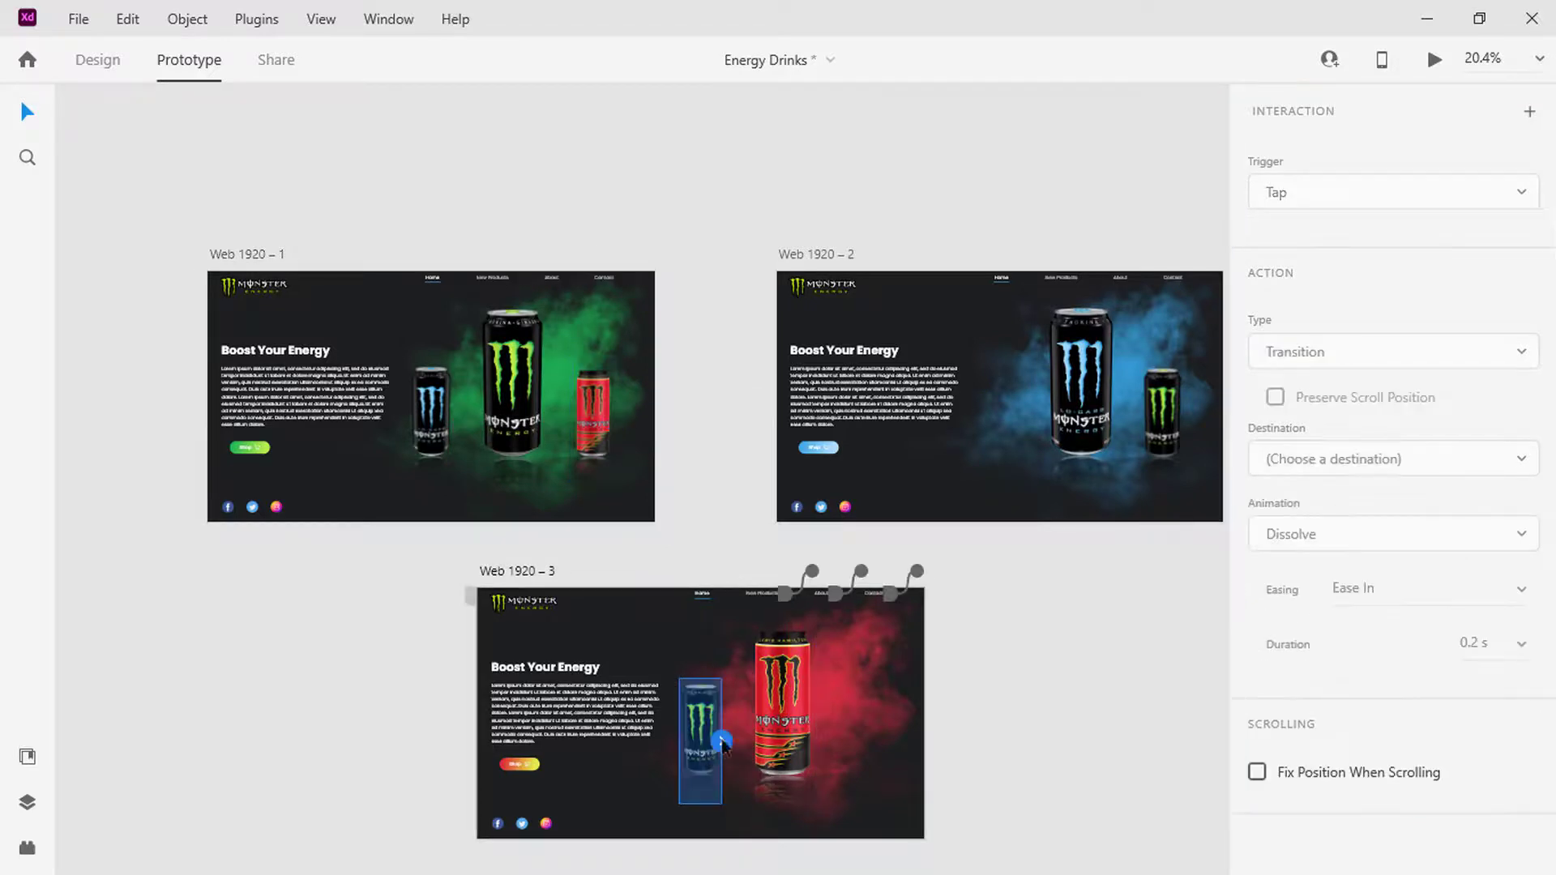
{"action": "left_click_drag", "start_coordinate": [721, 740], "coordinate": [528, 445]}
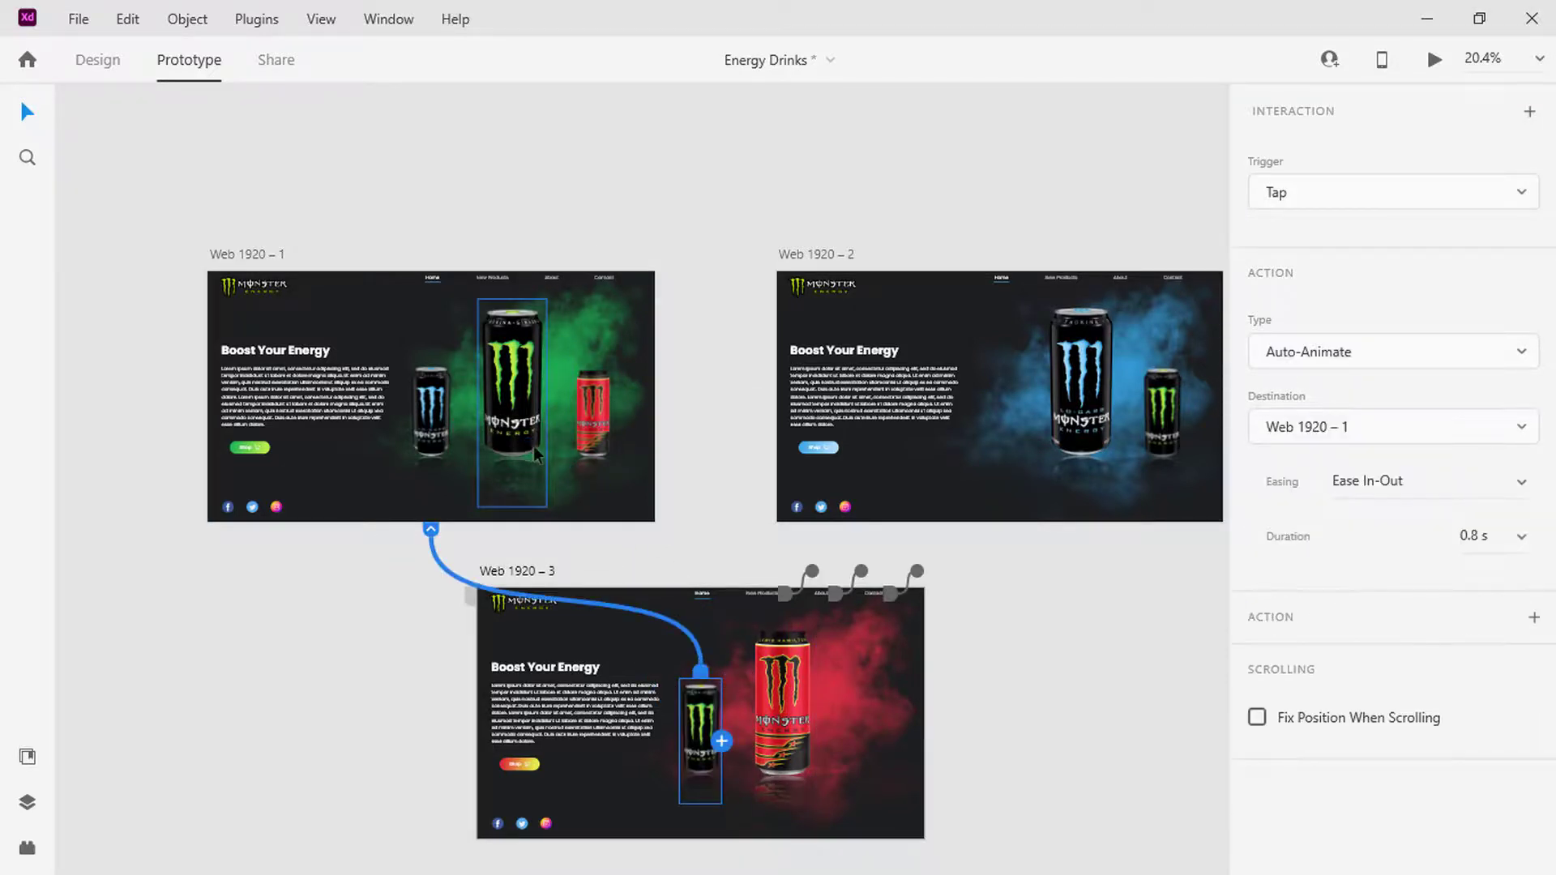
Link the small green can on Web 1920 – 2 back to Web 1920 – 1 using Auto-Animate, Ease In-Out and 0.8 s.
{"action": "left_click", "coordinate": [1179, 433]}
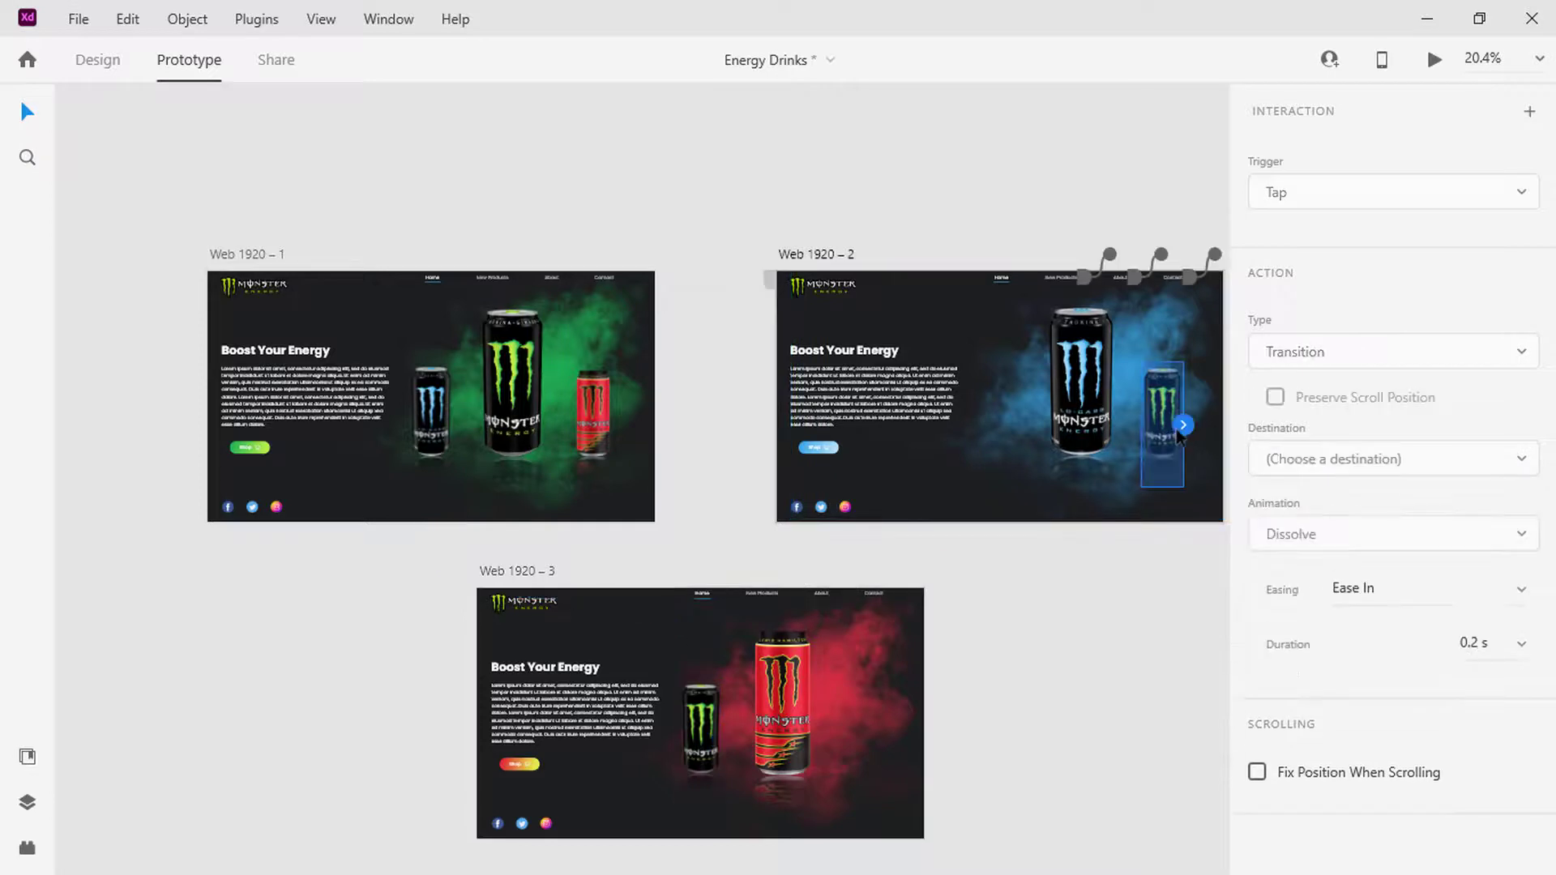
{"action": "left_click_drag", "start_coordinate": [1183, 425], "coordinate": [568, 397]}
{"action": "scroll", "coordinate": [567, 397], "scroll_direction": "right", "scroll_amount": 2}
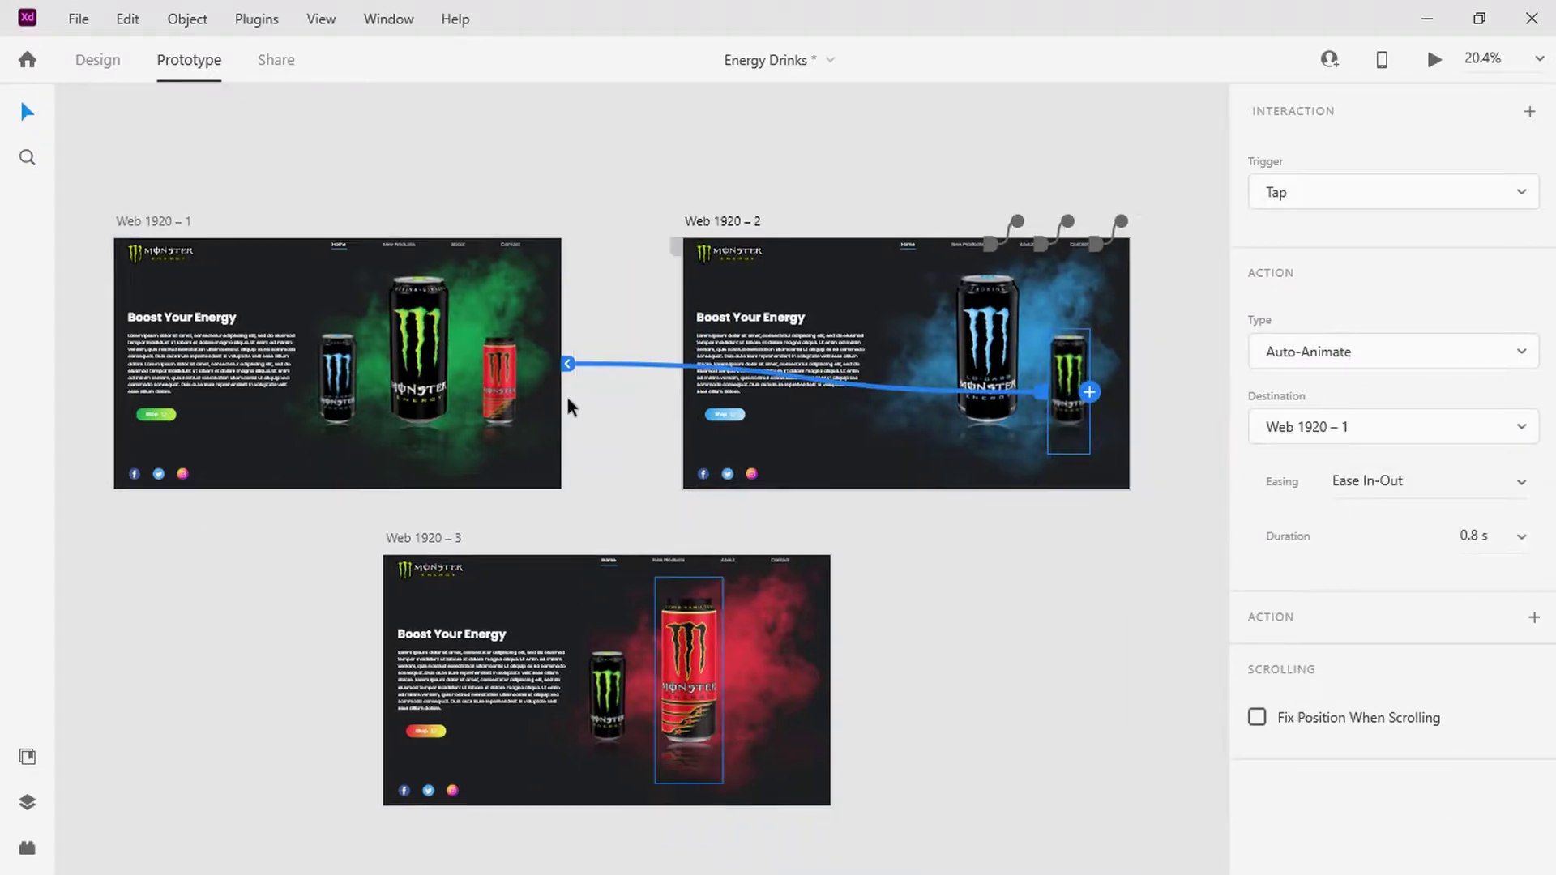
{"action": "left_click", "coordinate": [156, 221]}
In Design mode, align the Shop buttons on all three artboards with the vertical guide along the text's left edge, at X 60.
{"action": "left_click", "coordinate": [97, 60]}
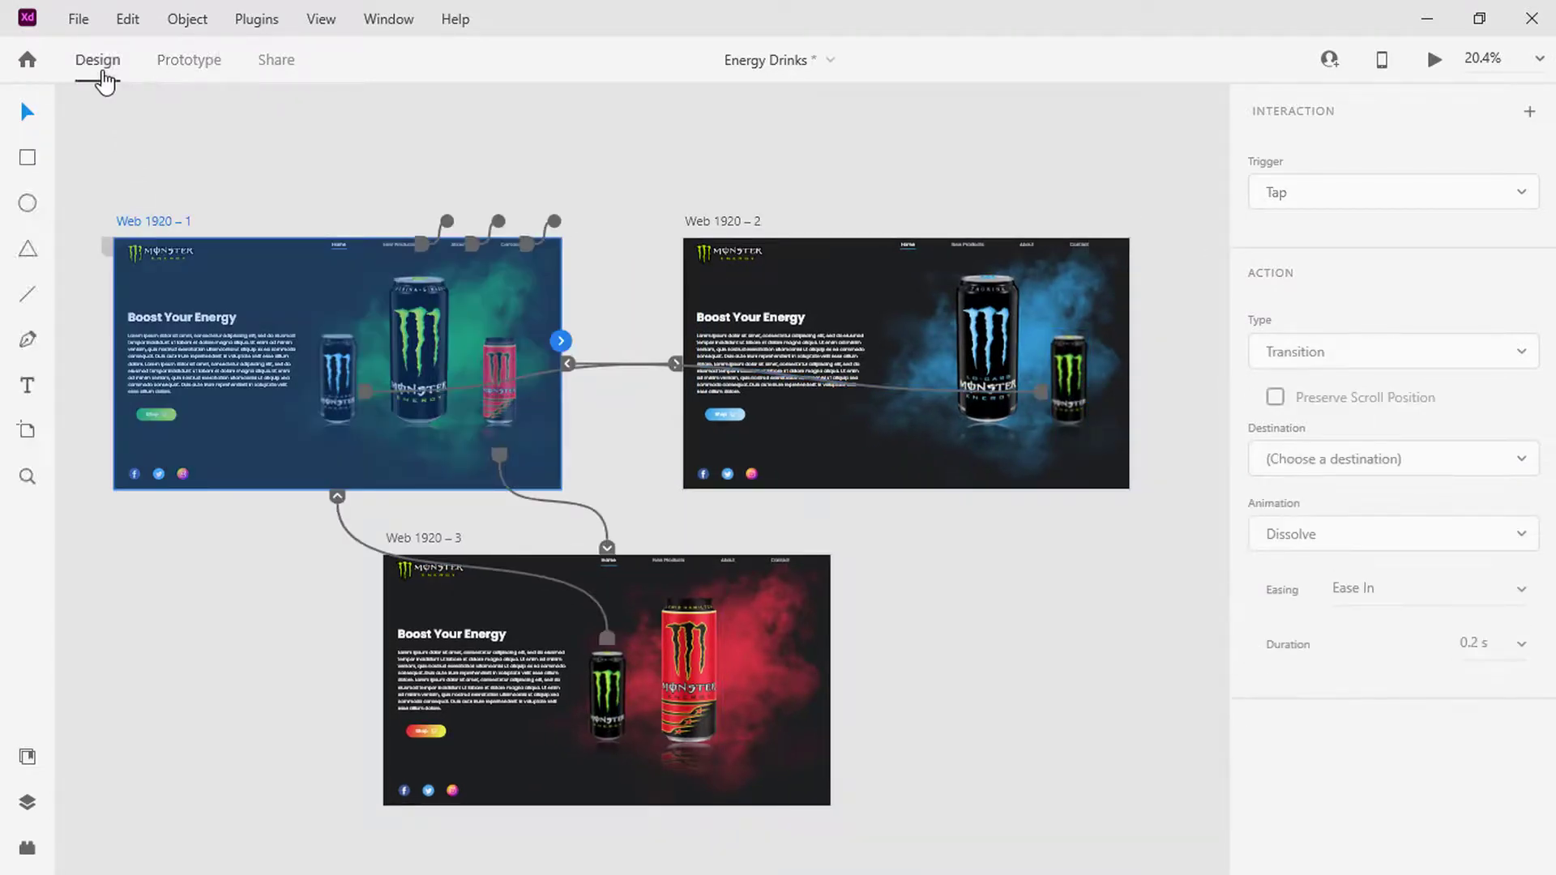
{"action": "left_click", "coordinate": [160, 428]}
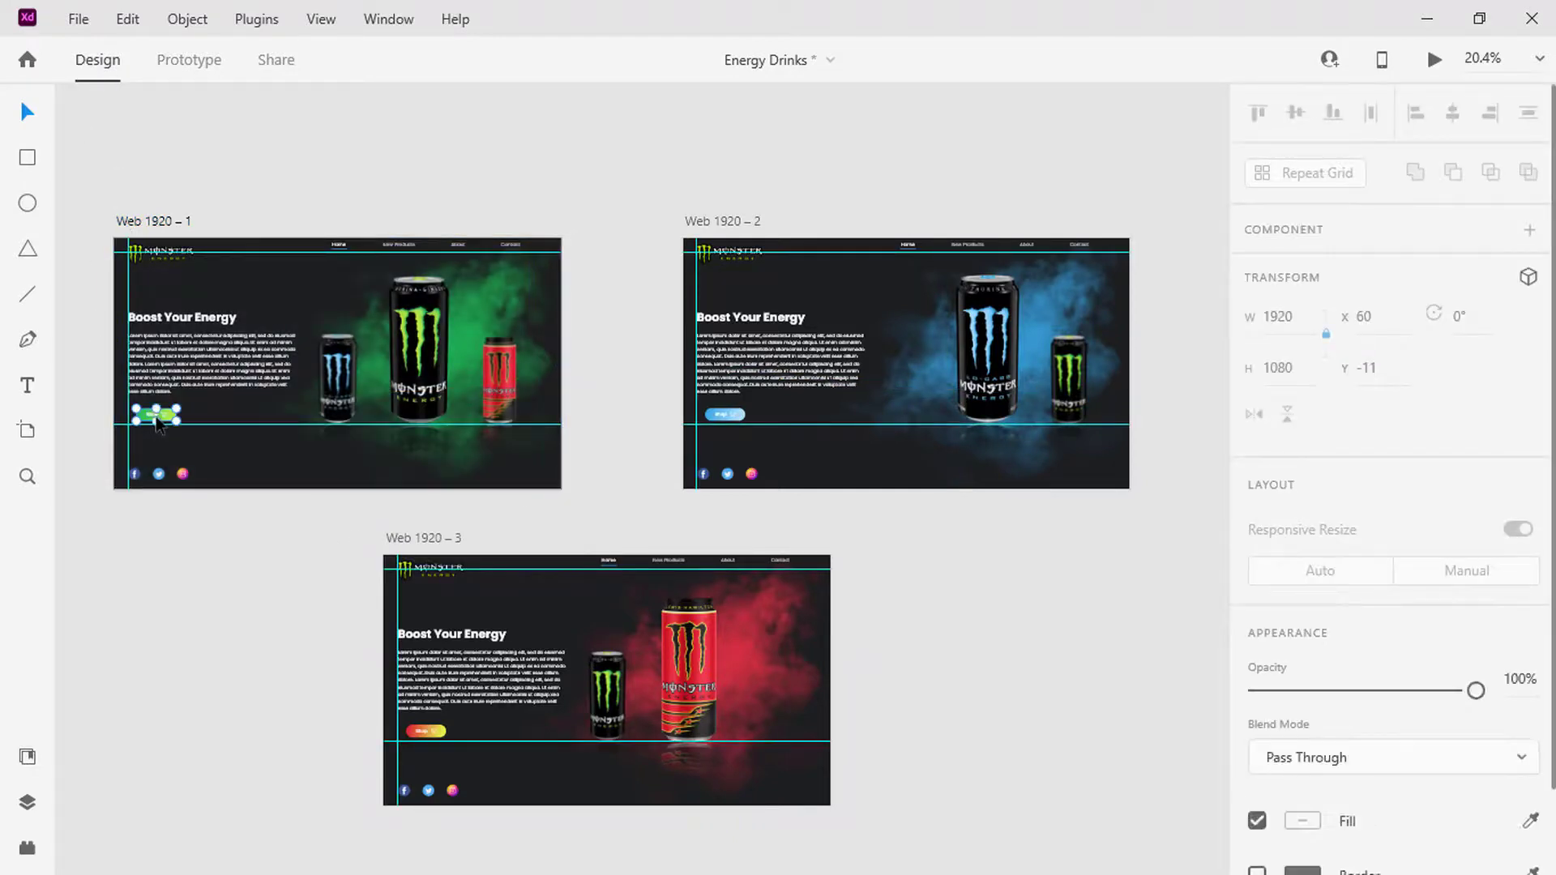
{"action": "scroll", "coordinate": [160, 428], "scroll_direction": "up", "scroll_amount": 3}
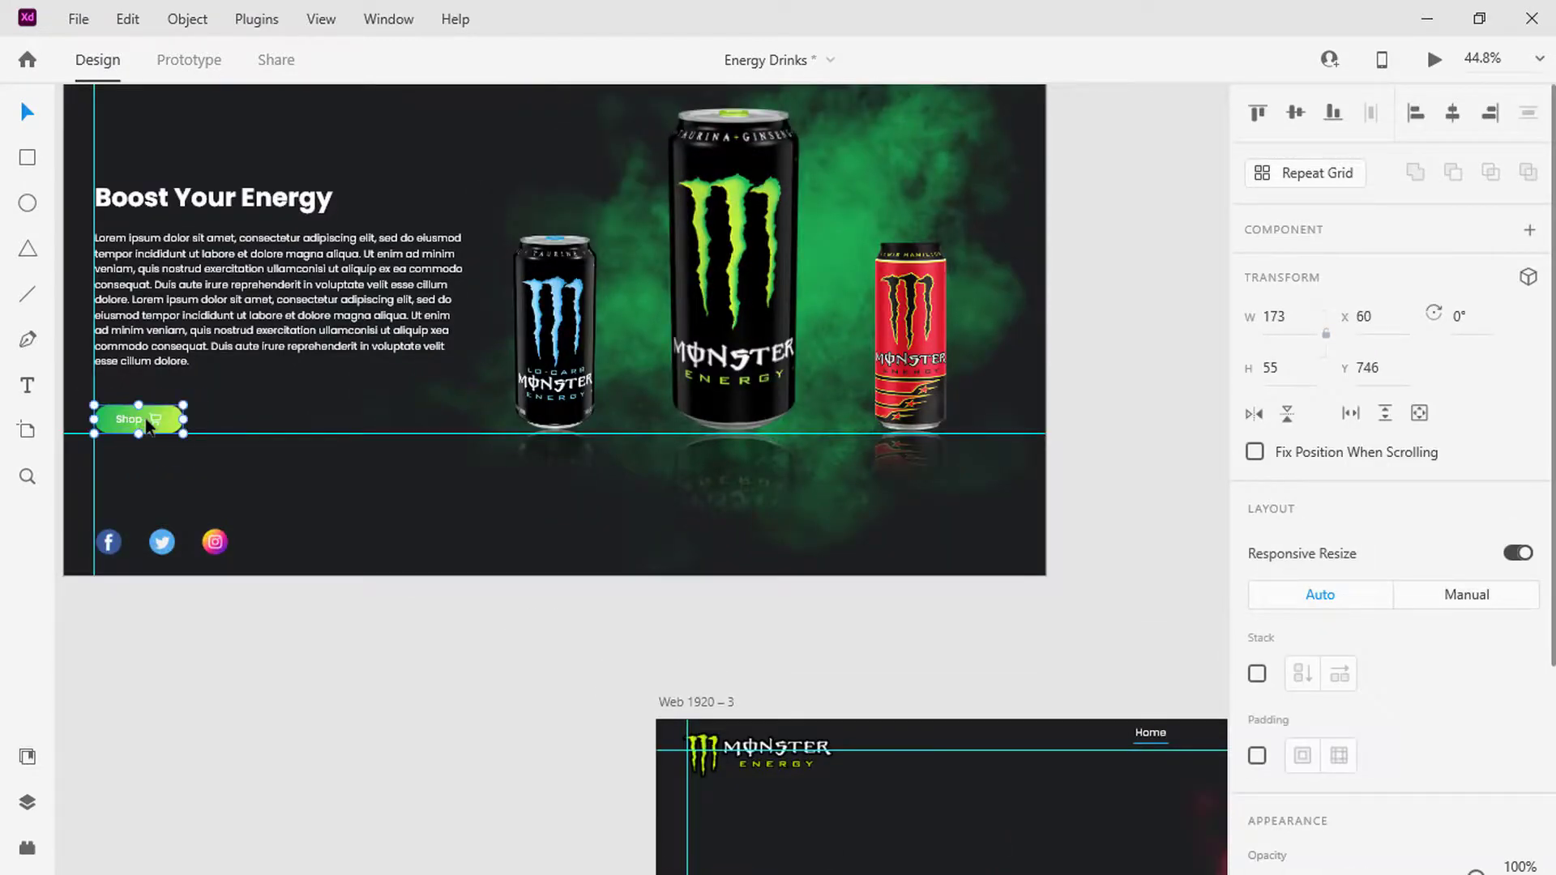
{"action": "scroll", "coordinate": [908, 340], "scroll_direction": "right", "scroll_amount": 10}
{"action": "left_click", "coordinate": [628, 417]}
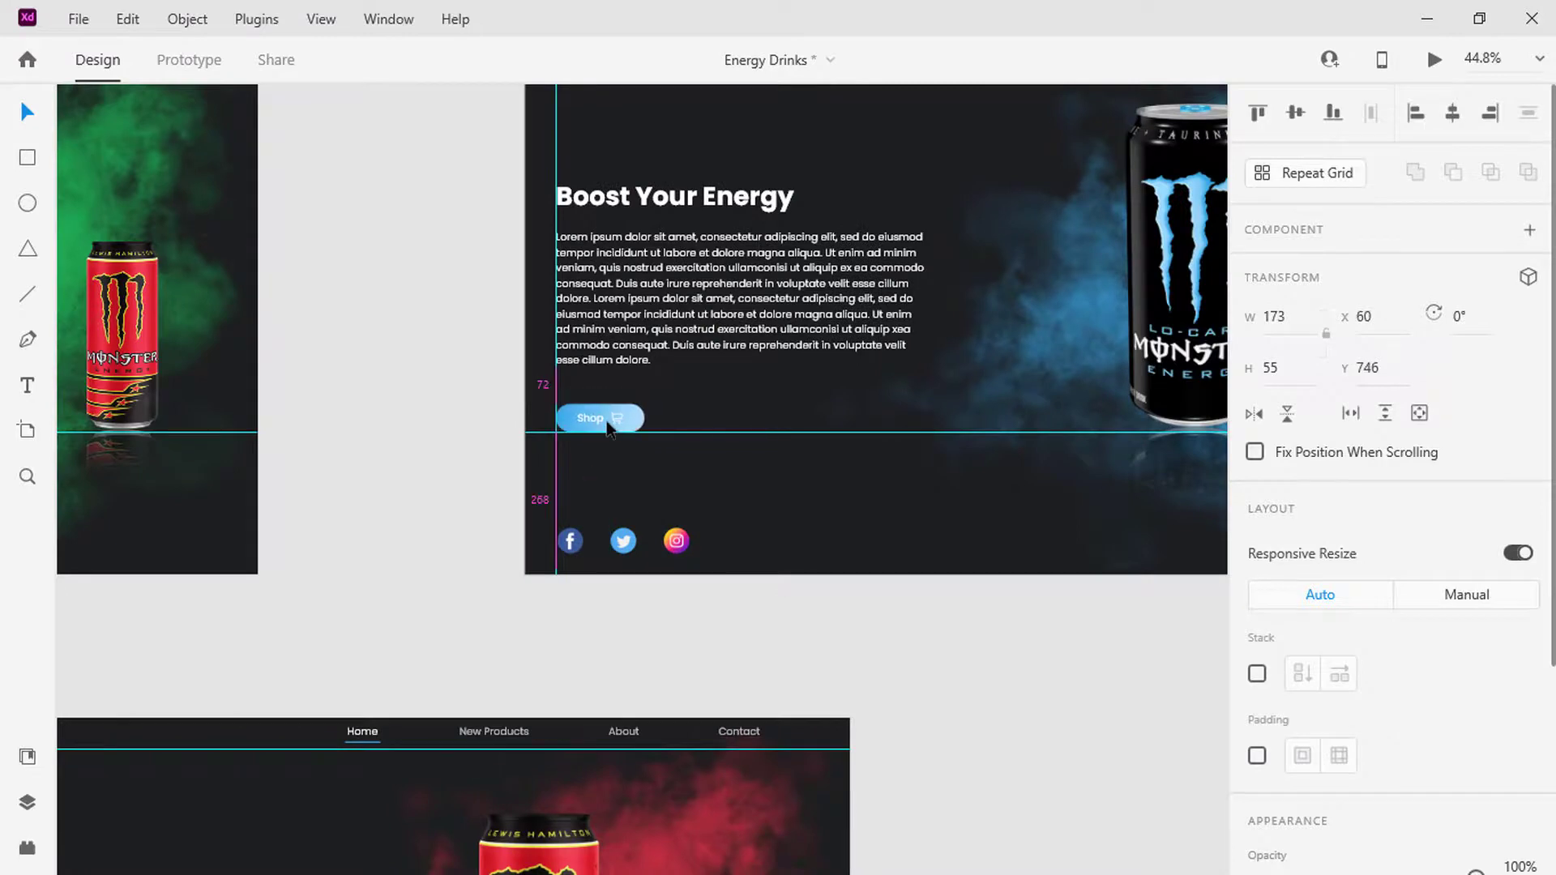
{"action": "scroll", "coordinate": [339, 685], "scroll_direction": "down", "scroll_amount": 5}
{"action": "scroll", "coordinate": [338, 685], "scroll_direction": "left", "scroll_amount": 5}
{"action": "left_click", "coordinate": [338, 683]}
{"action": "left_click", "coordinate": [441, 671]}
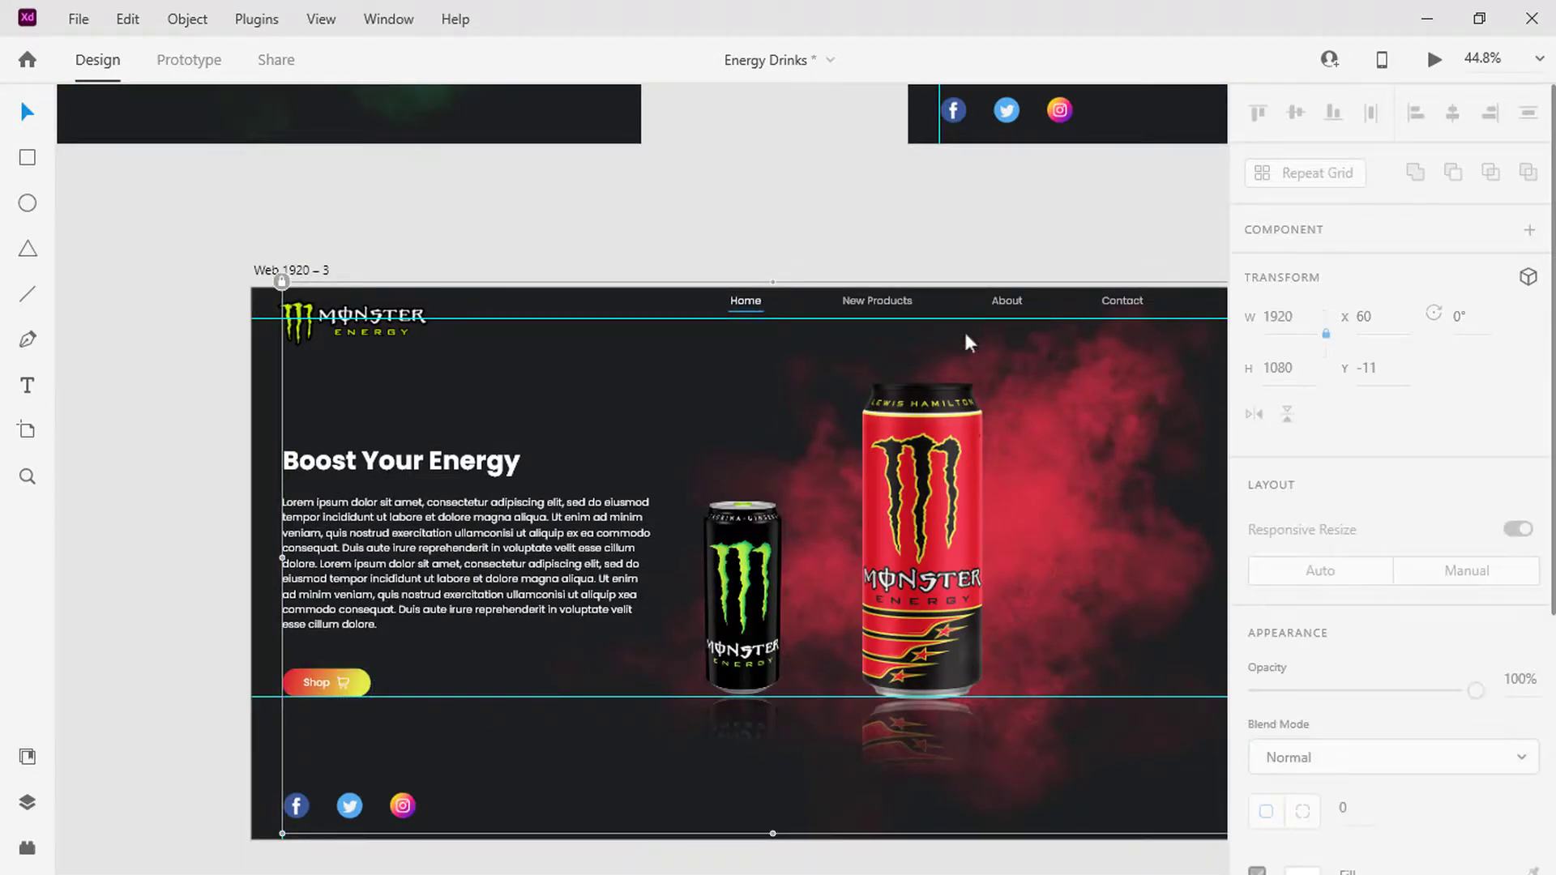
Preview the prototype and test the can transitions from green to blue and back, and from green to red and back.
{"action": "left_click", "coordinate": [1433, 61]}
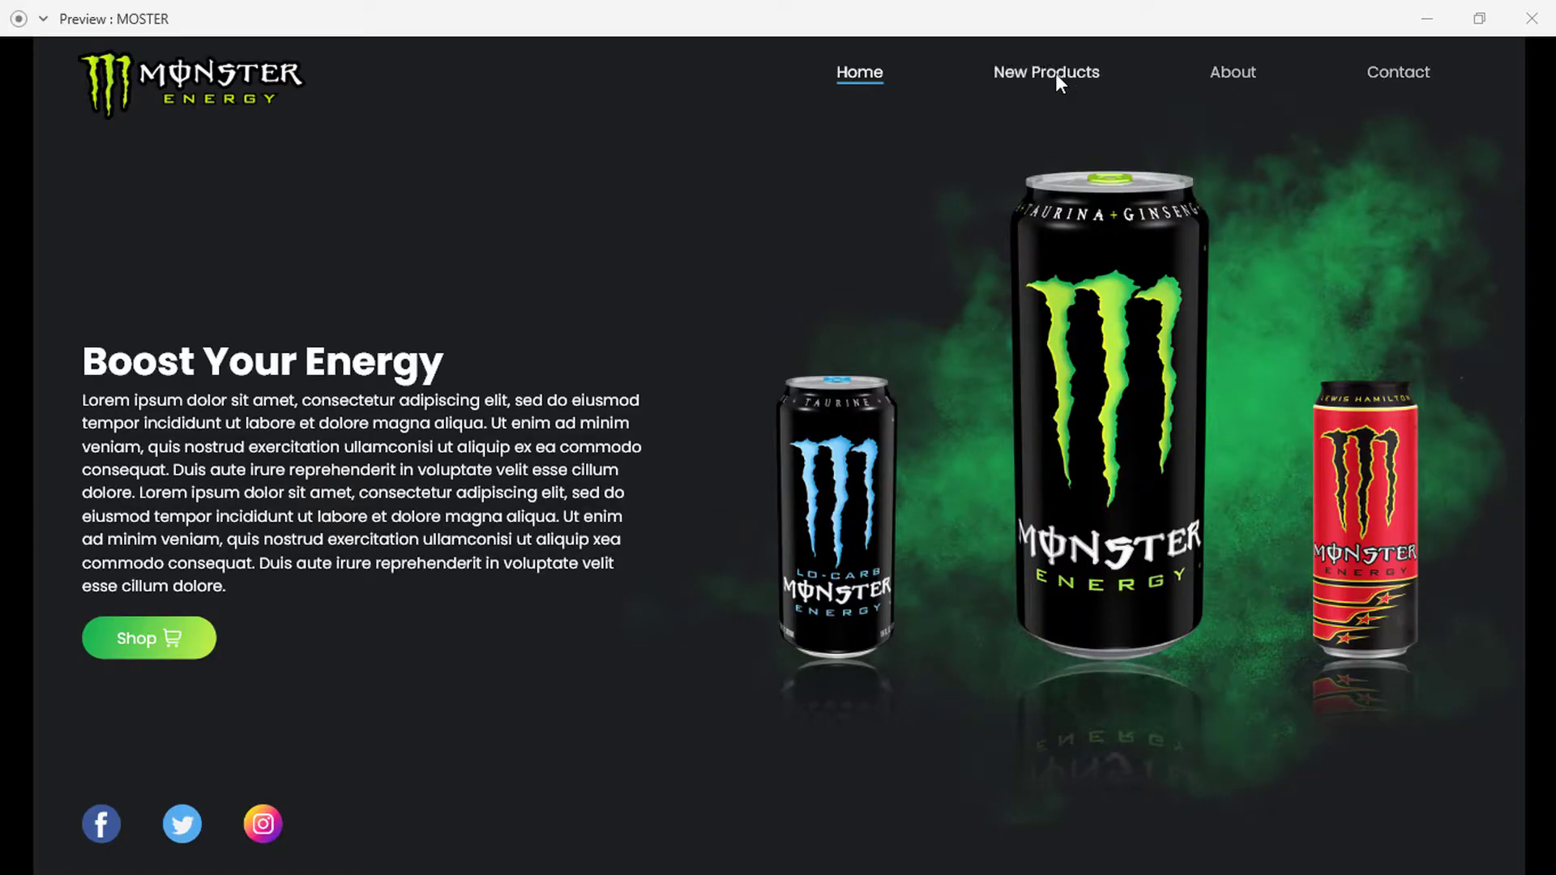
{"action": "left_click", "coordinate": [859, 470]}
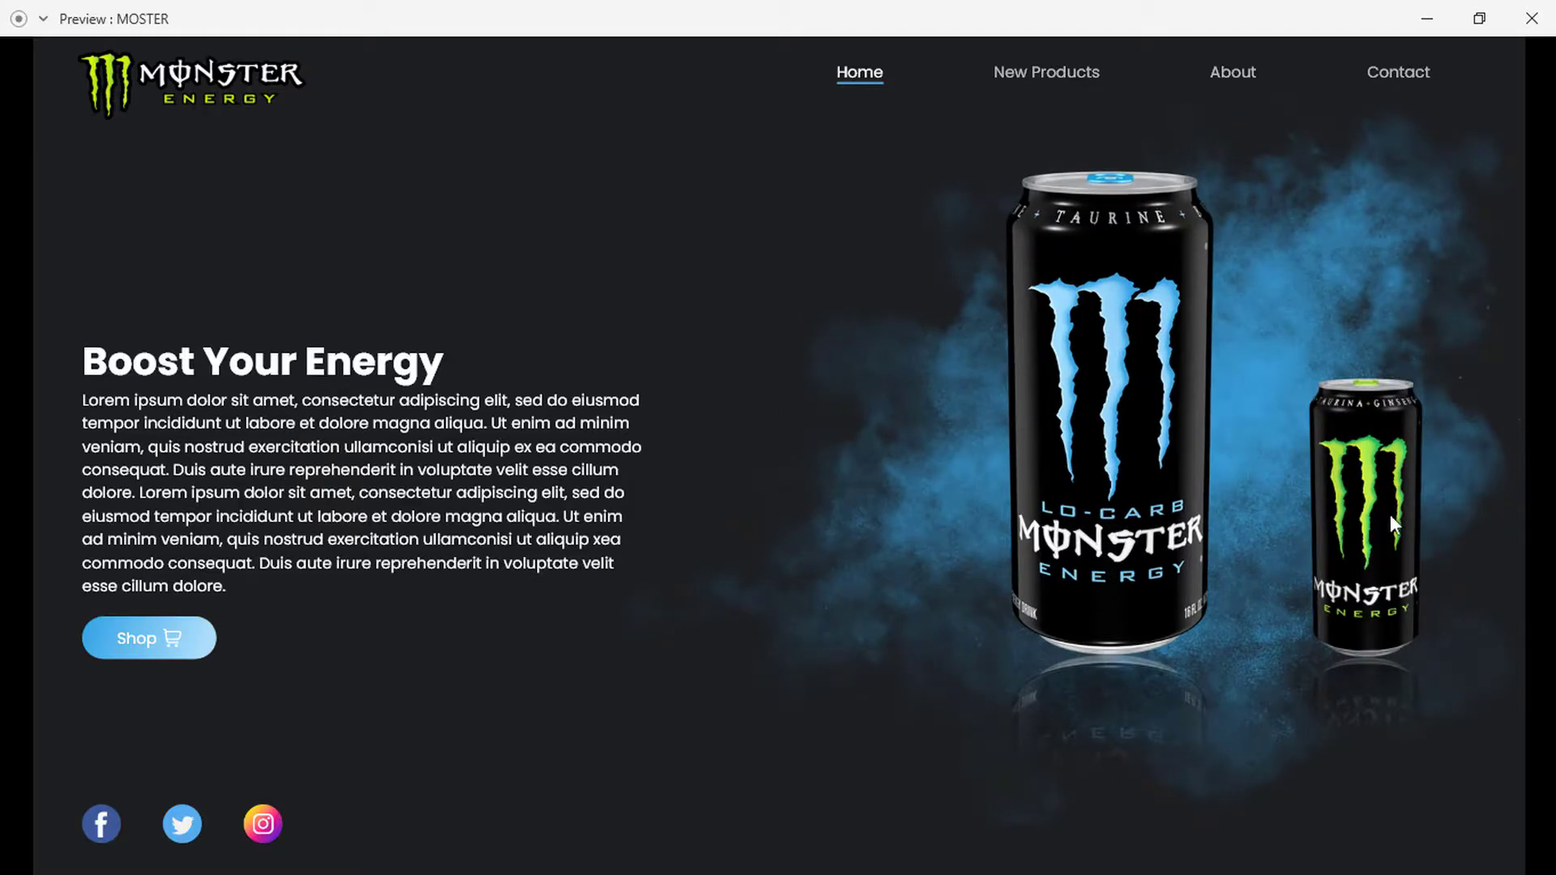
{"action": "left_click", "coordinate": [1389, 514]}
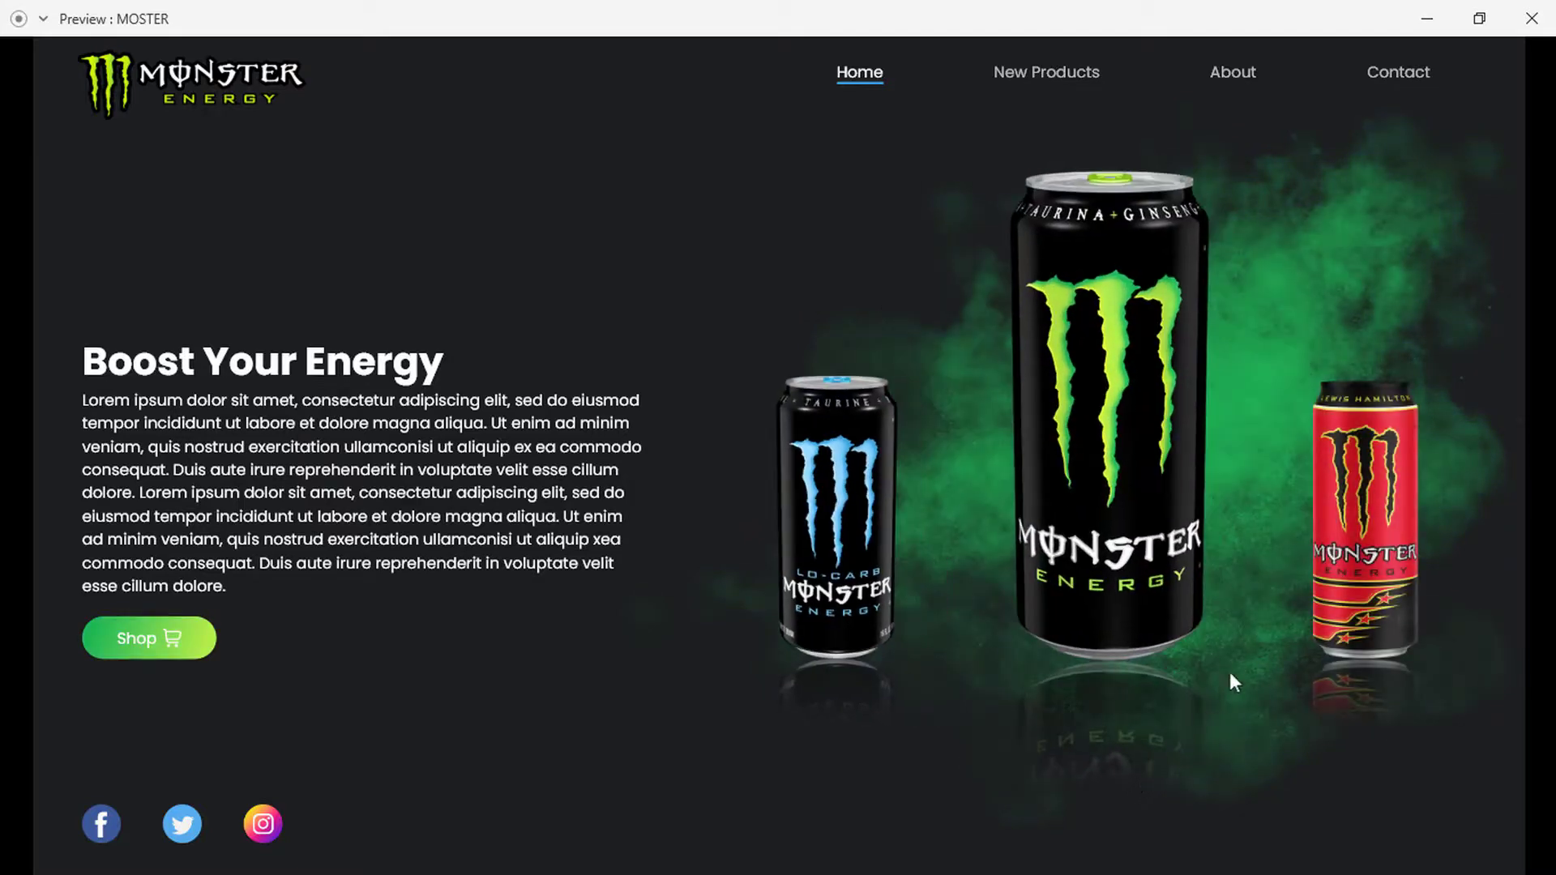
{"action": "left_click", "coordinate": [1347, 551]}
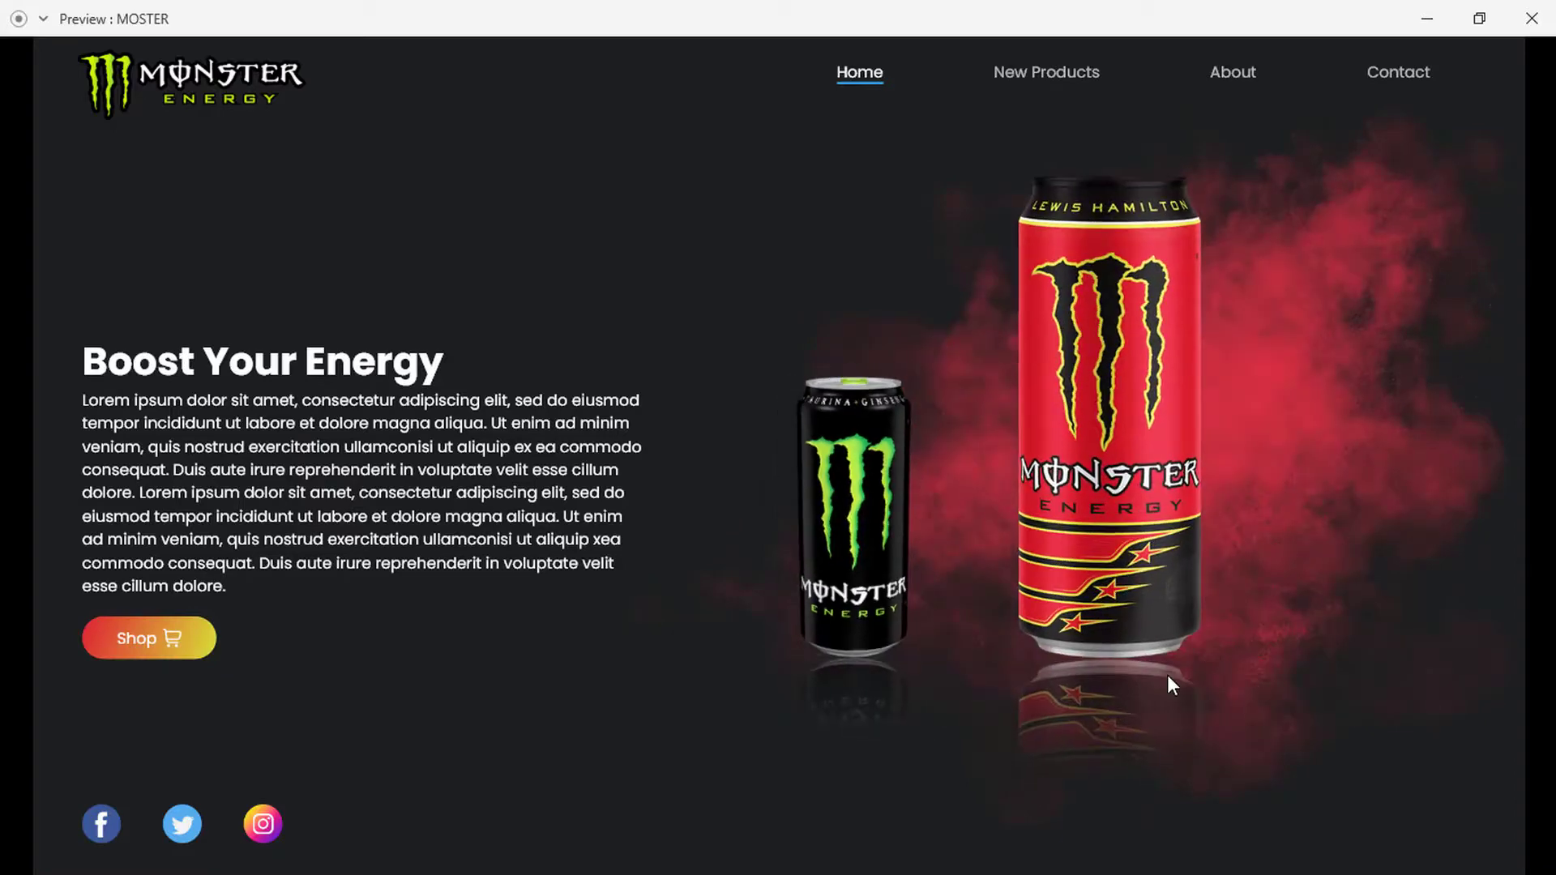
{"action": "left_click", "coordinate": [869, 567]}
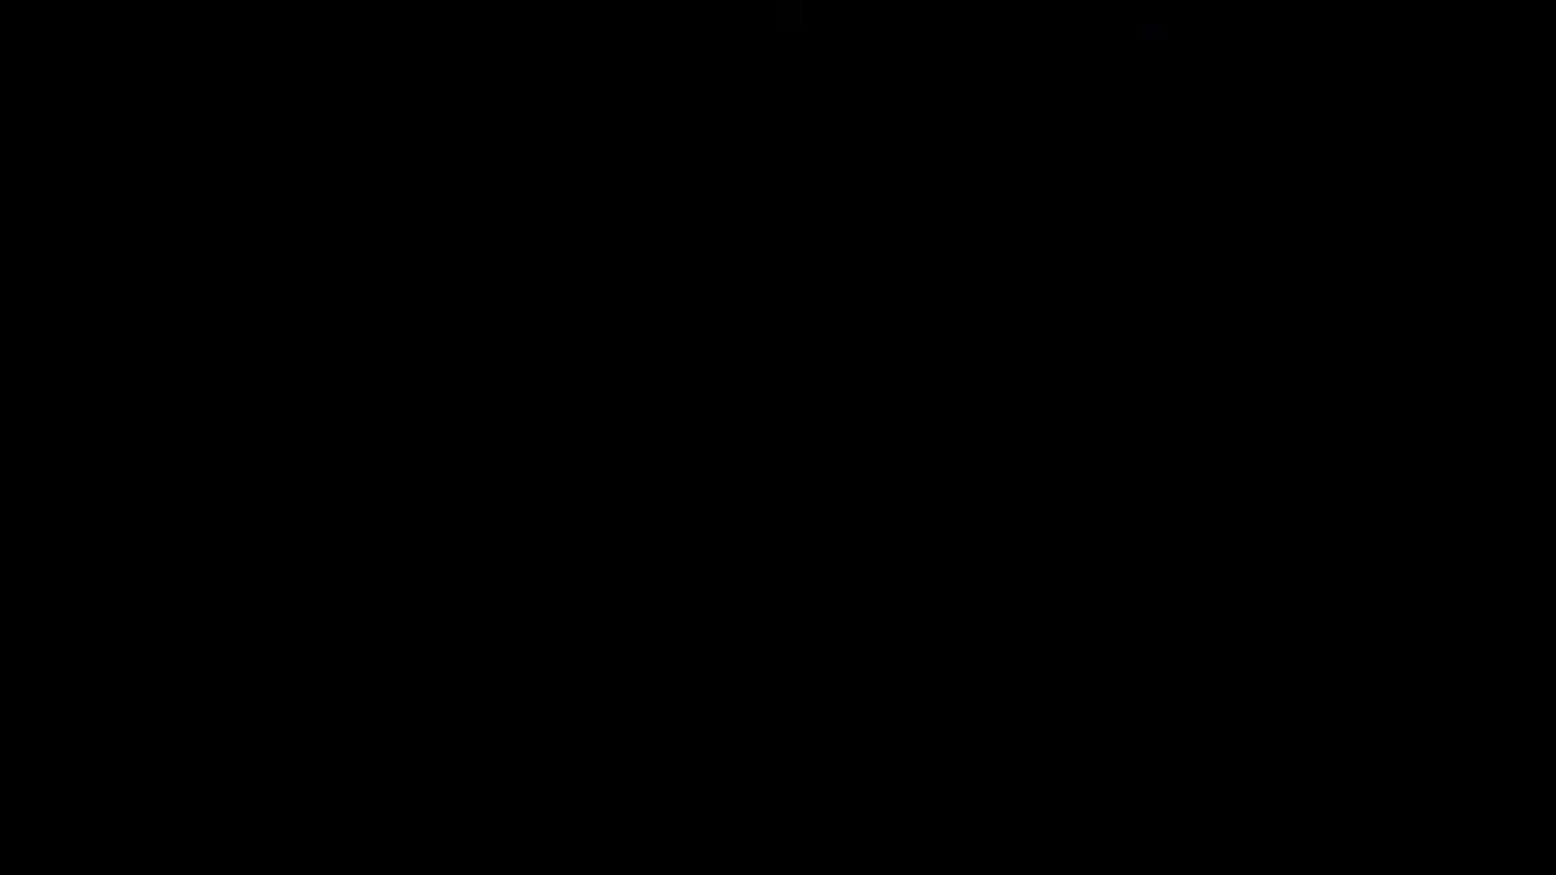